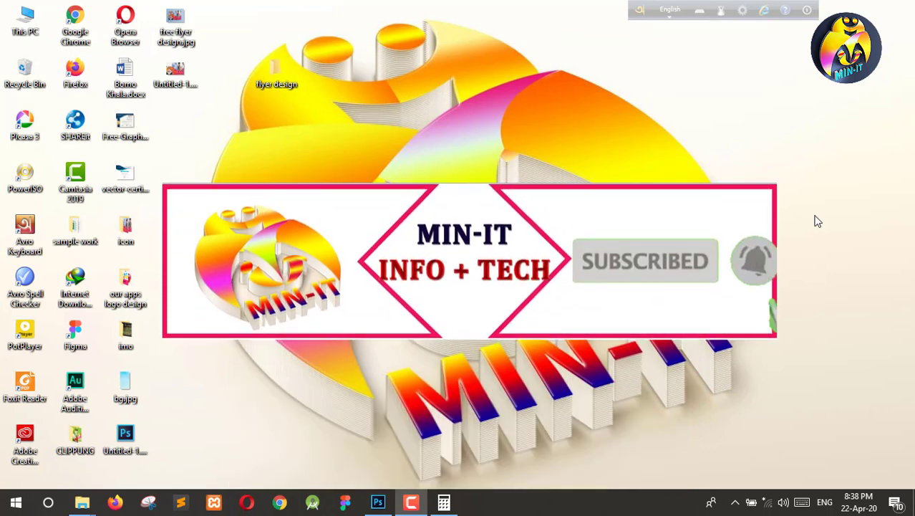
Step: Restore Photoshop with the finished brochure and open the File > New dialog
{"action": "left_click", "coordinate": [380, 505]}
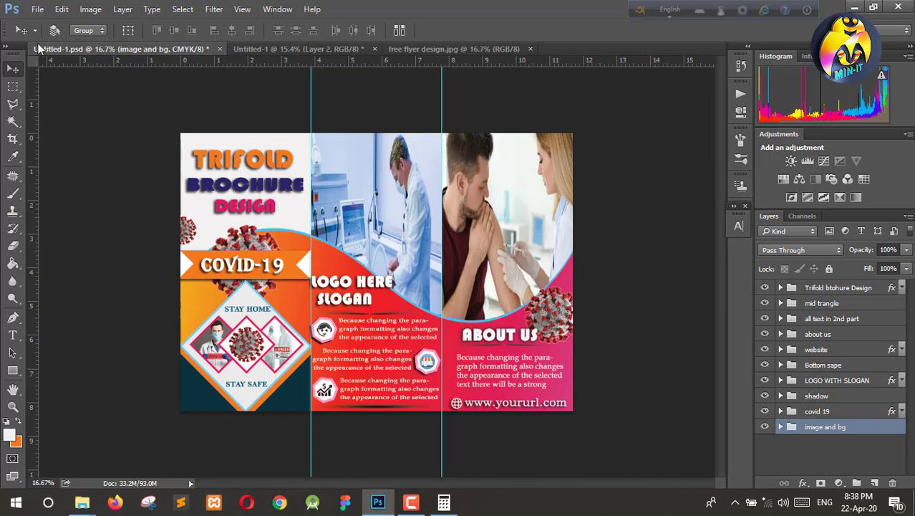
{"action": "left_click", "coordinate": [39, 9]}
Step: Create an International Paper A4 document named 'TRIFOLD BROCHURE DESIGN' at 300 pixels/inch
{"action": "left_click", "coordinate": [41, 25]}
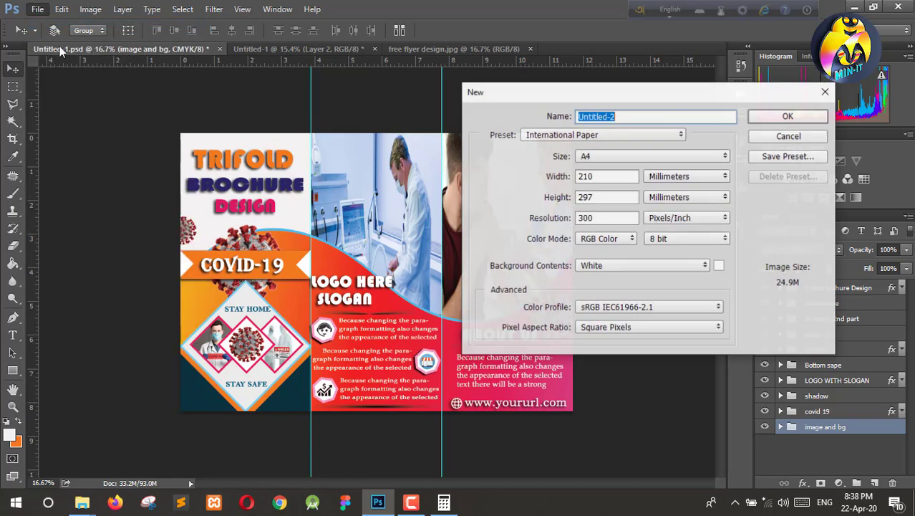
{"action": "left_click_drag", "start_coordinate": [681, 100], "coordinate": [419, 124]}
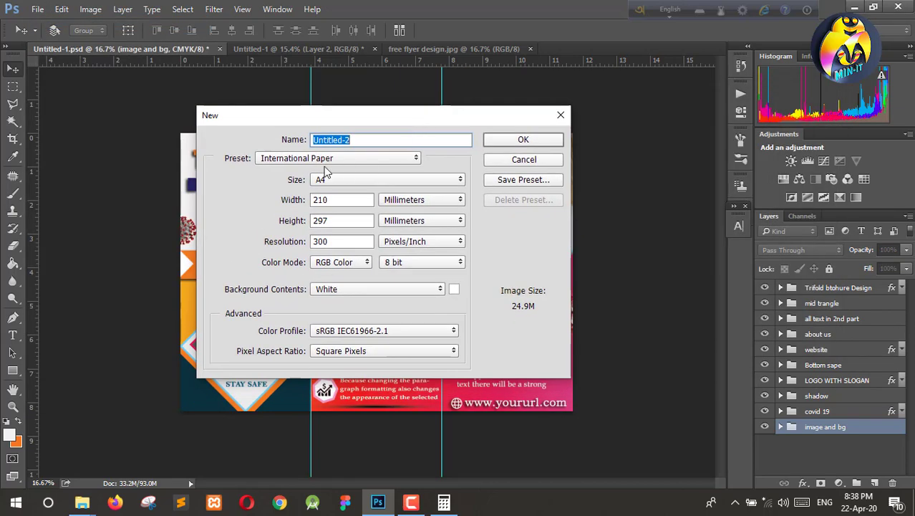
{"action": "left_click", "coordinate": [298, 159]}
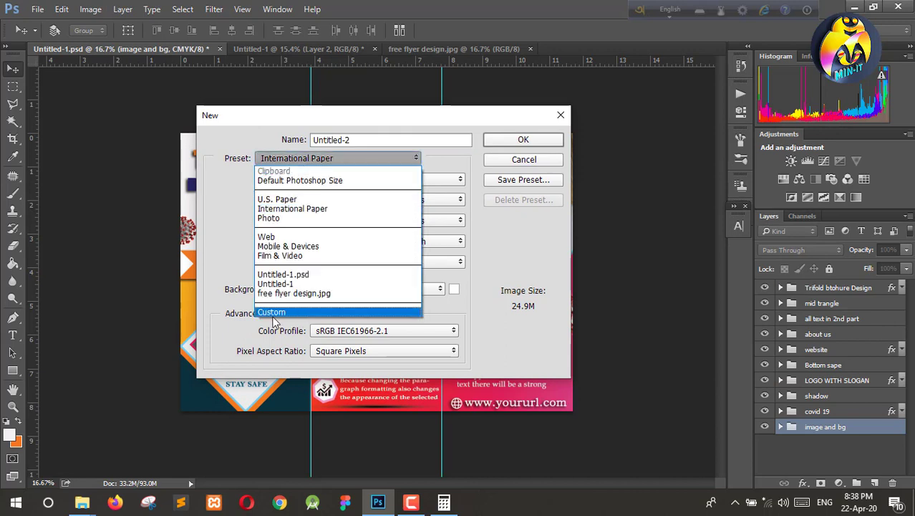
{"action": "left_click", "coordinate": [304, 210]}
{"action": "left_click_drag", "start_coordinate": [358, 141], "coordinate": [272, 143]}
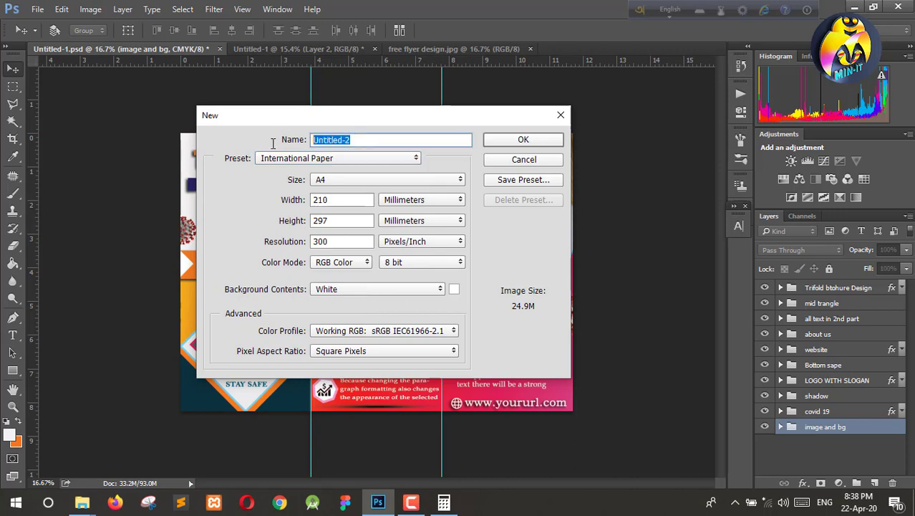
{"action": "type", "text": "TRIFOLD BROCHURE DESIGN"}
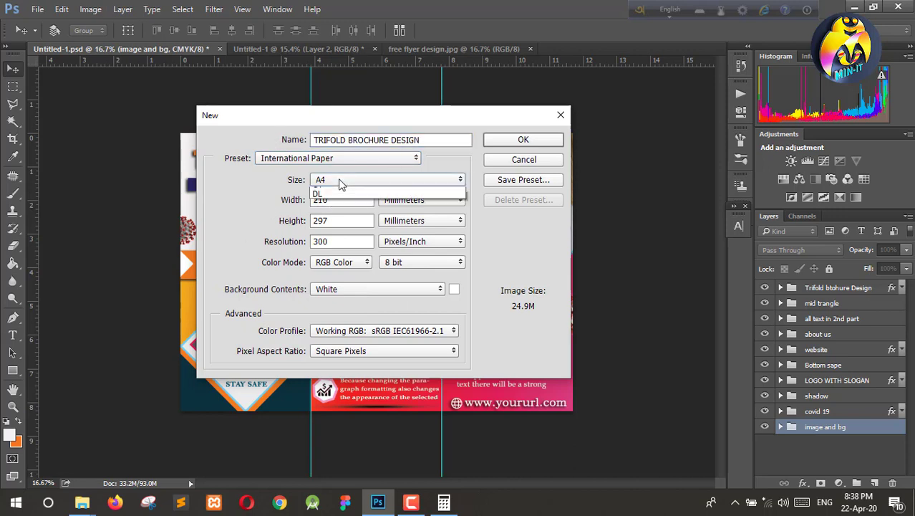
{"action": "left_click", "coordinate": [338, 179]}
{"action": "left_click", "coordinate": [338, 179]}
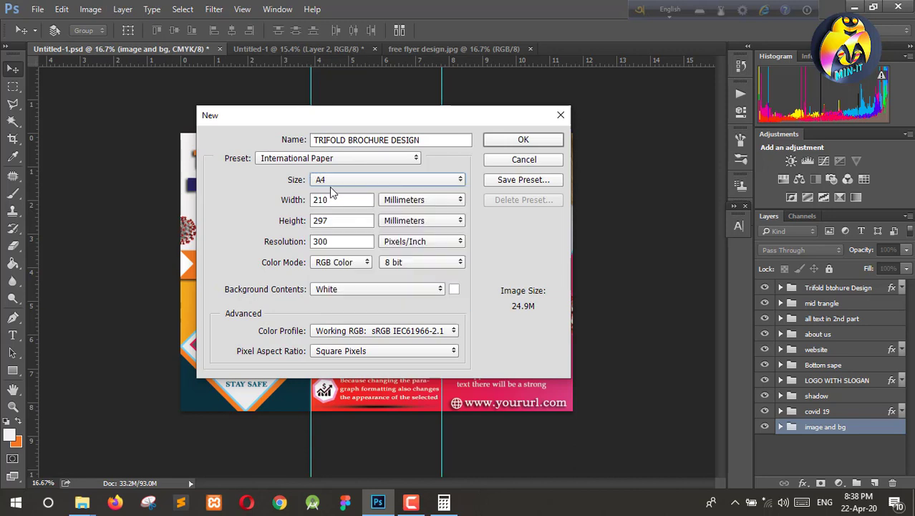
{"action": "double_click", "coordinate": [331, 242]}
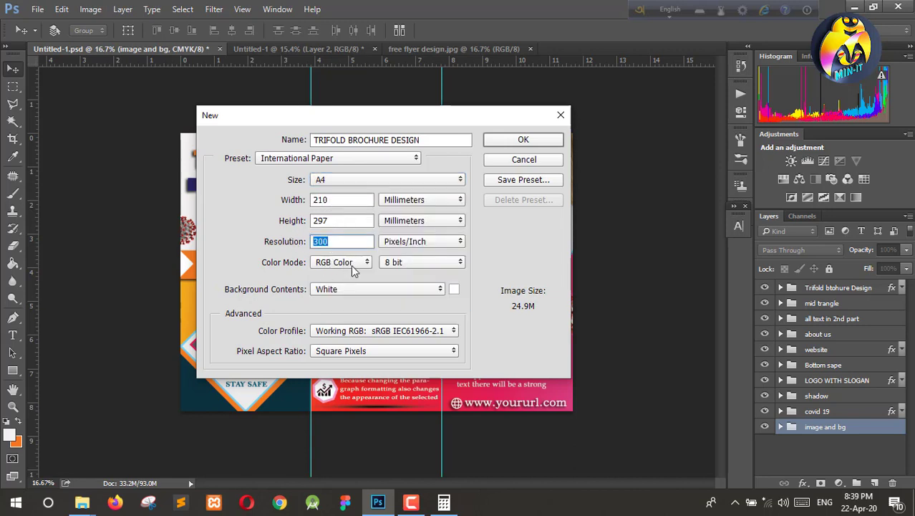
{"action": "left_click", "coordinate": [524, 140]}
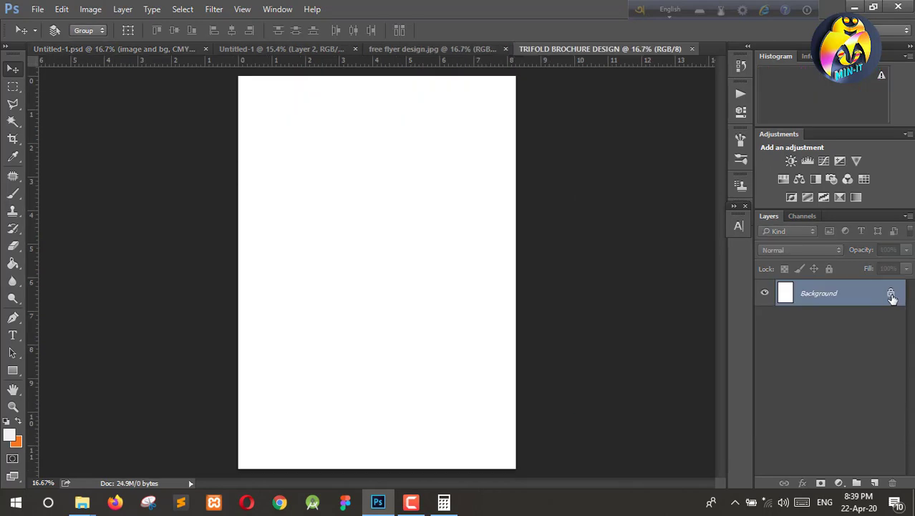
Step: Unlock the Background into Layer 0 and rotate the canvas 90° clockwise to landscape
{"action": "left_click", "coordinate": [891, 295]}
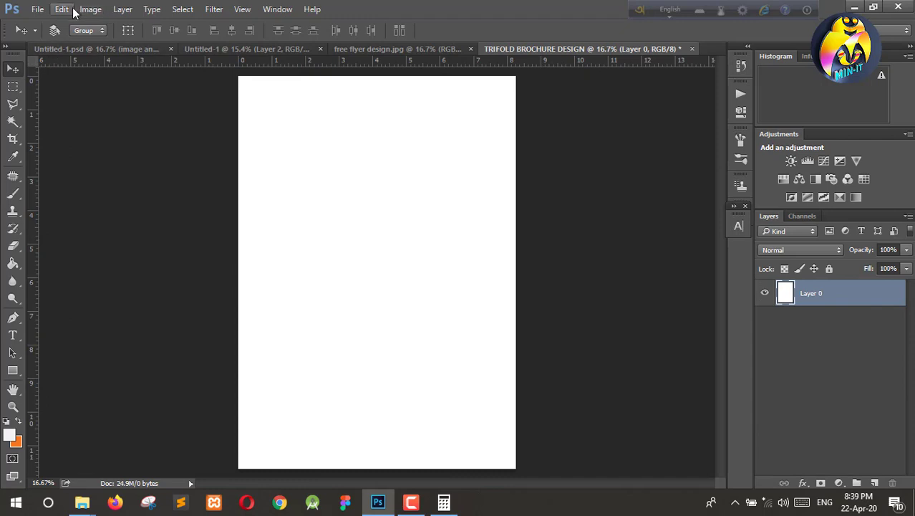
{"action": "left_click", "coordinate": [90, 9]}
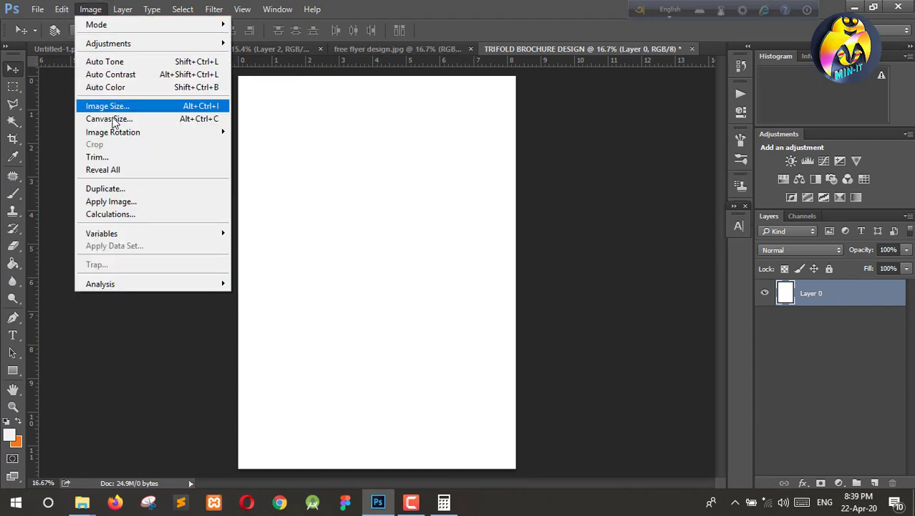
{"action": "mouse_move", "coordinate": [113, 132]}
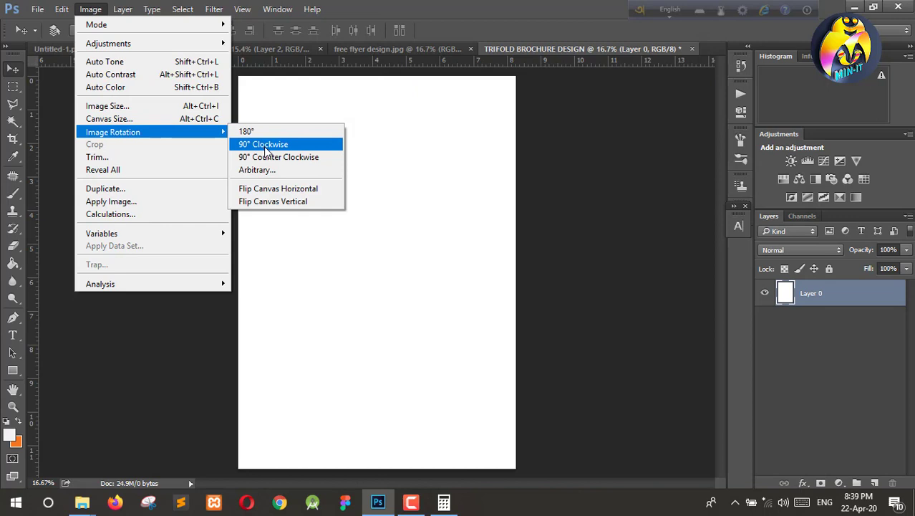
{"action": "left_click", "coordinate": [267, 145]}
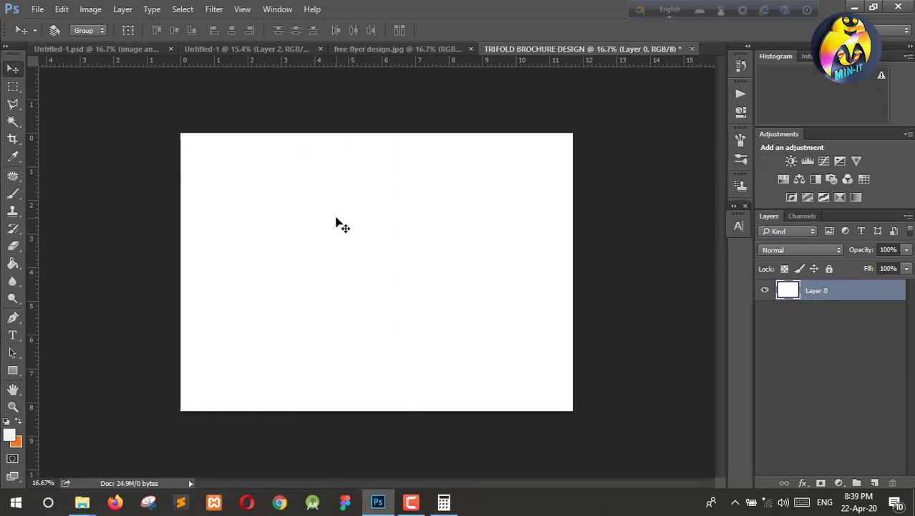
Step: Read the 3508 px width in Image Size and divide it by 3 (1,169.33 px)
{"action": "left_click", "coordinate": [89, 10]}
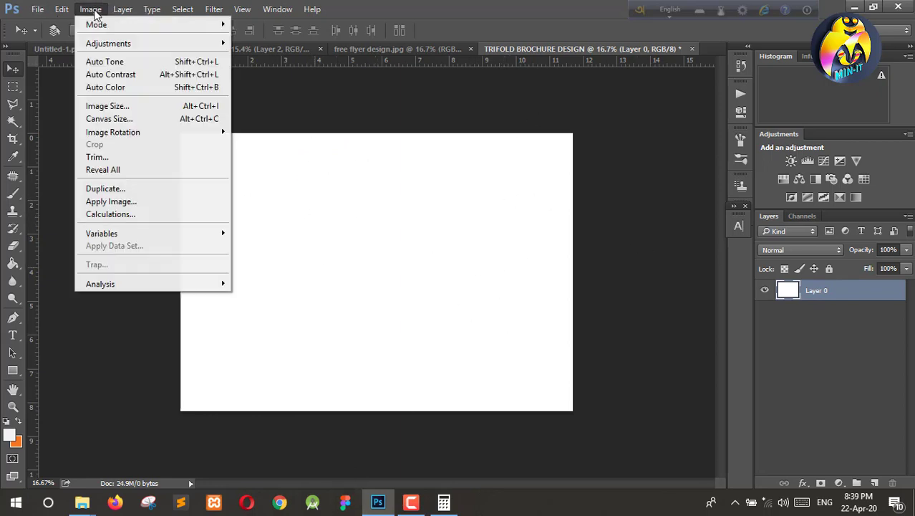
{"action": "left_click", "coordinate": [109, 106]}
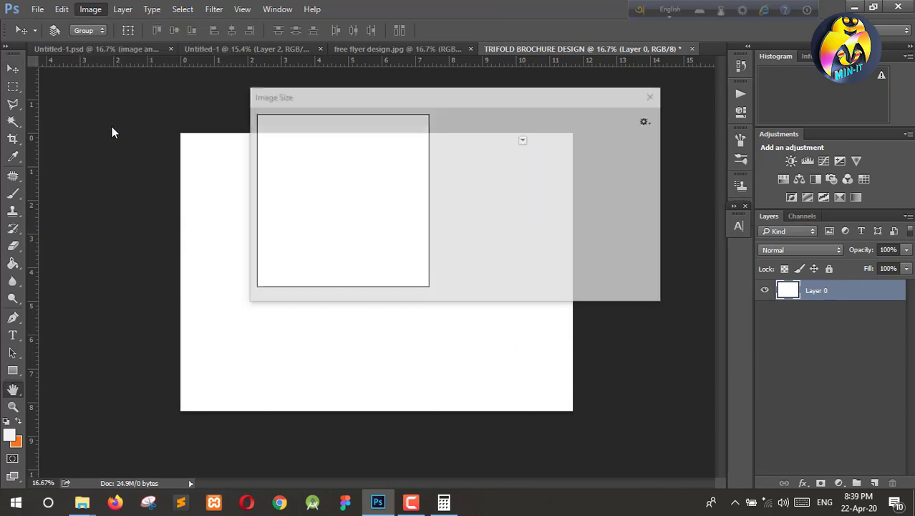
{"action": "left_click", "coordinate": [548, 178]}
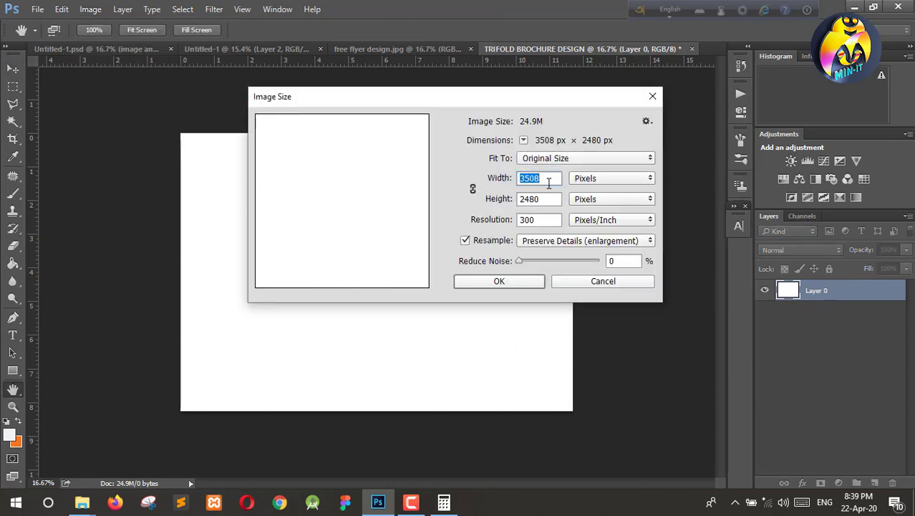
{"action": "left_click", "coordinate": [444, 502]}
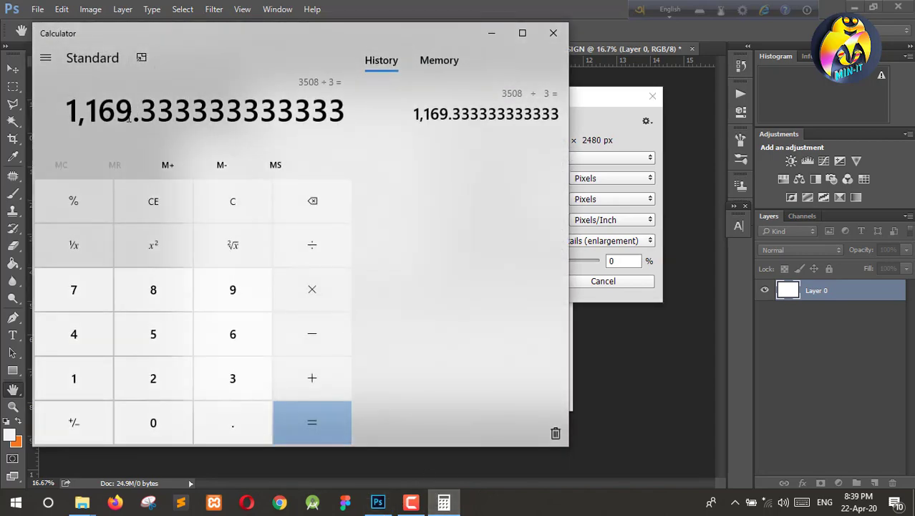
{"action": "left_click", "coordinate": [491, 33]}
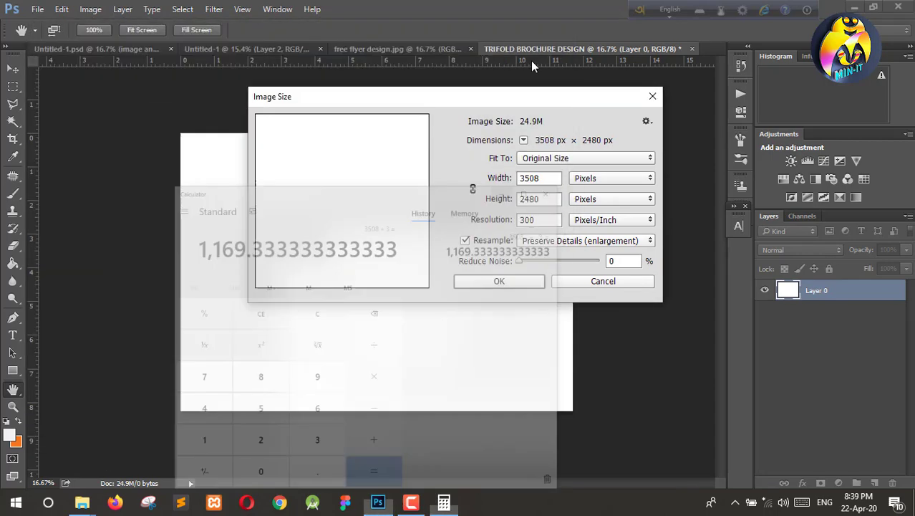
{"action": "left_click", "coordinate": [653, 98]}
Step: Draw a helper rectangle on the left of the page, 1169.33 px wide
{"action": "left_click", "coordinate": [12, 372]}
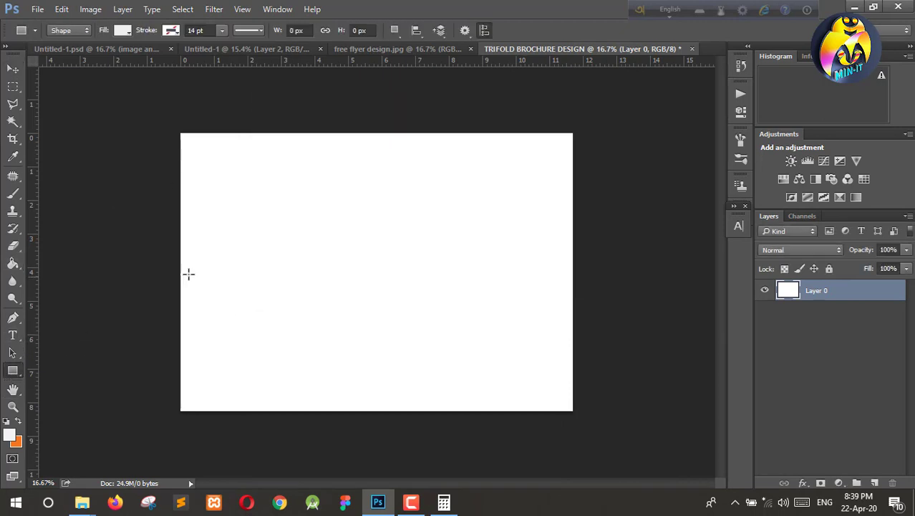
{"action": "left_click_drag", "start_coordinate": [181, 218], "coordinate": [315, 244]}
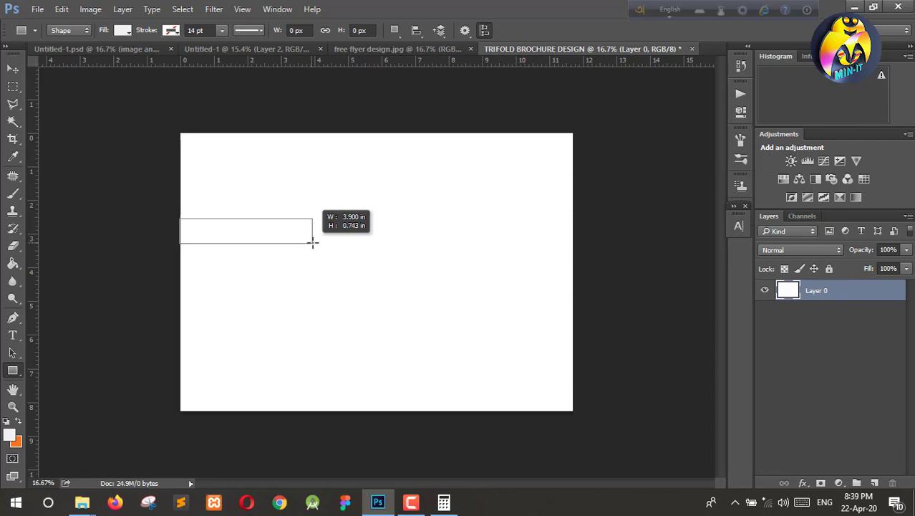
{"action": "left_click", "coordinate": [614, 127]}
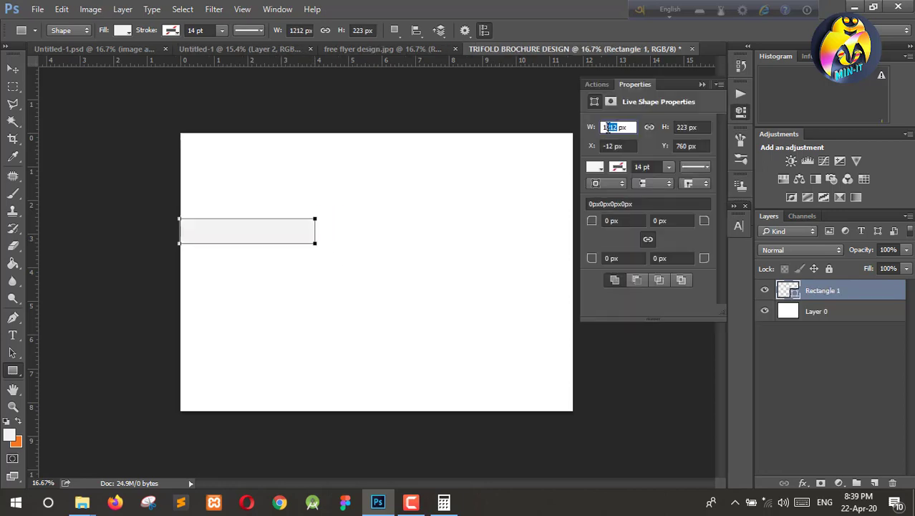
{"action": "type", "text": "1"}
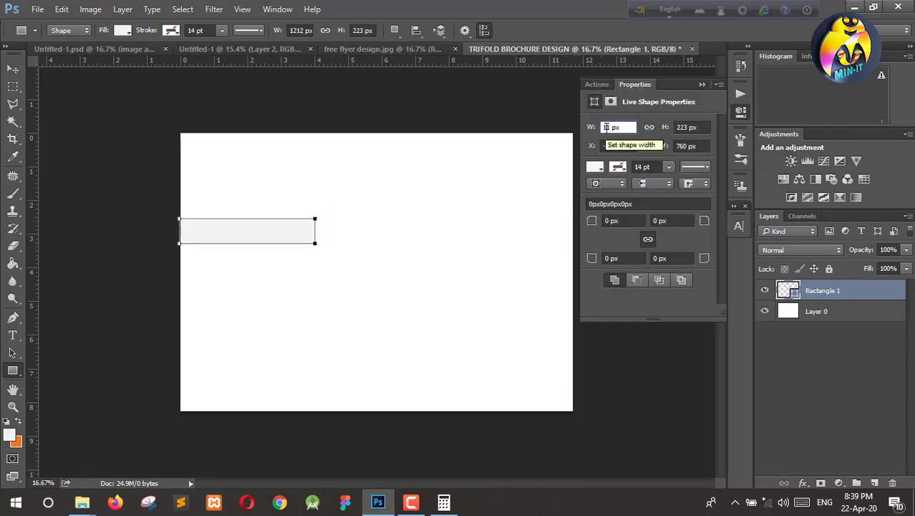
{"action": "type", "text": "169.33"}
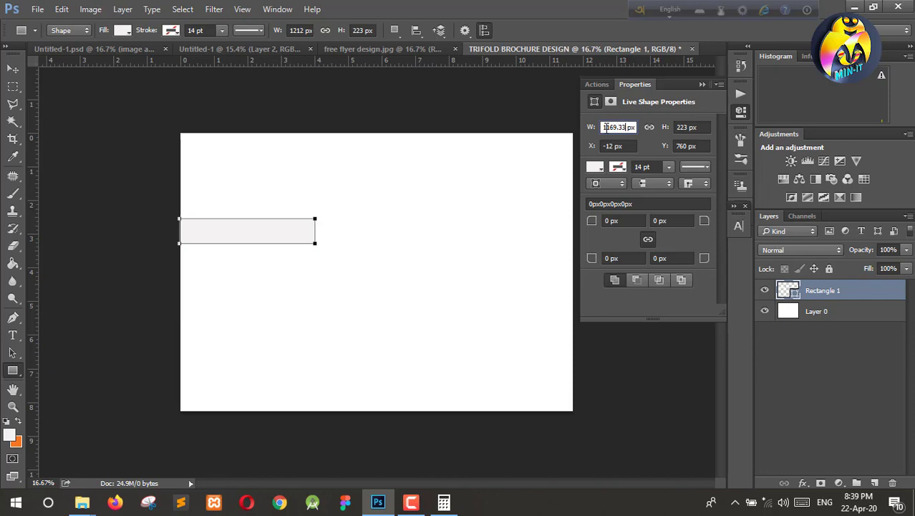
{"action": "key", "text": "Return"}
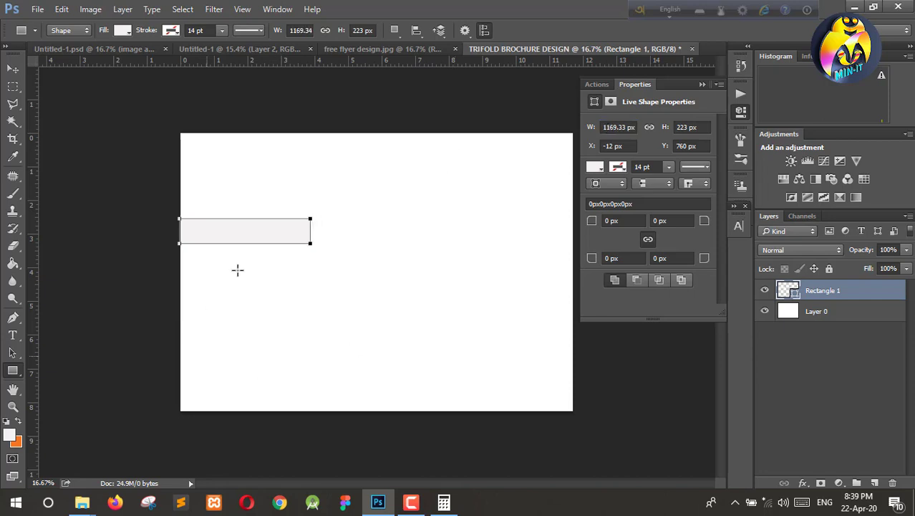
{"action": "left_click", "coordinate": [740, 111]}
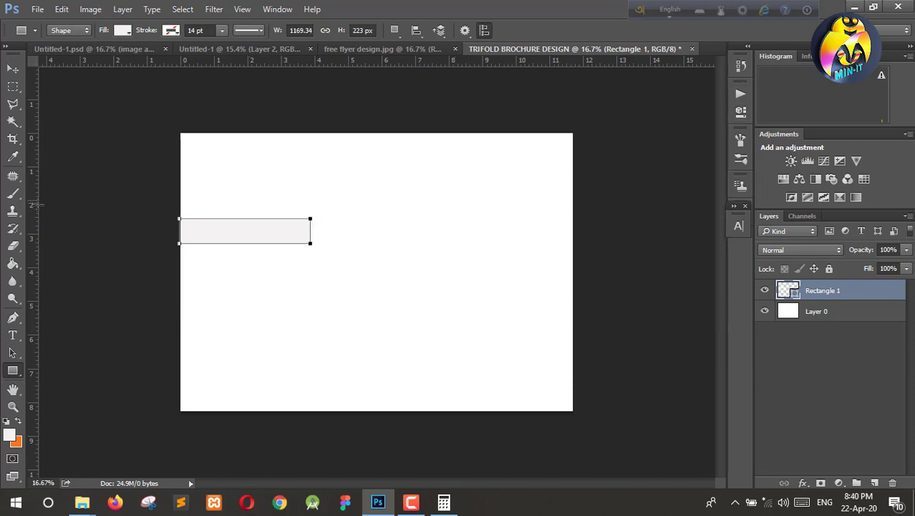
Step: Place vertical guides at the rectangle's edges while moving it, then delete the rectangle layer
{"action": "left_click_drag", "start_coordinate": [32, 201], "coordinate": [312, 260]}
{"action": "key", "text": "v"}
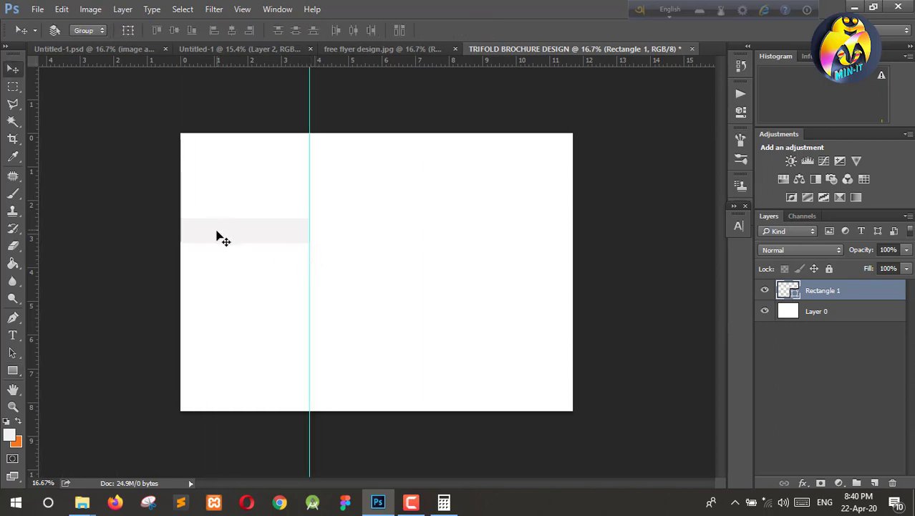
{"action": "mouse_move", "coordinate": [219, 237]}
{"action": "left_mouse_down"}
{"action": "mouse_move", "coordinate": [384, 260]}
{"action": "mouse_move", "coordinate": [350, 230]}
{"action": "left_mouse_up"}
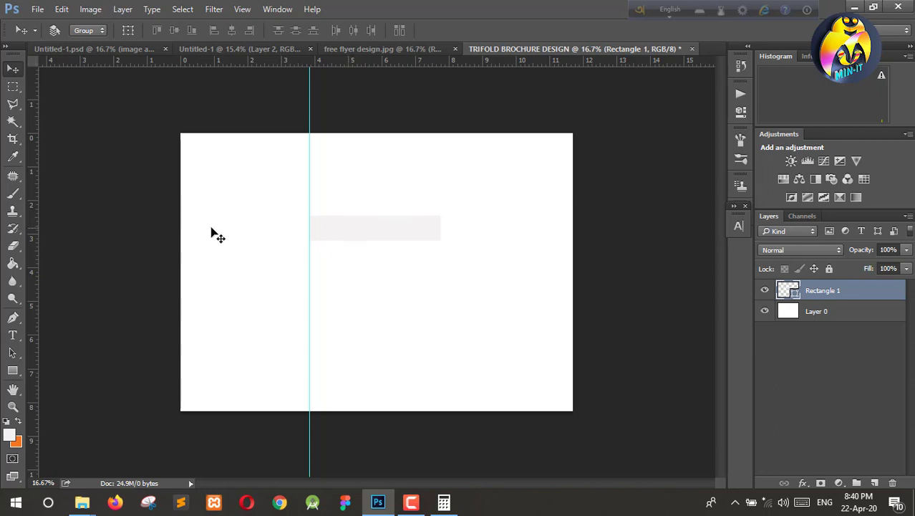
{"action": "left_click_drag", "start_coordinate": [32, 218], "coordinate": [440, 272]}
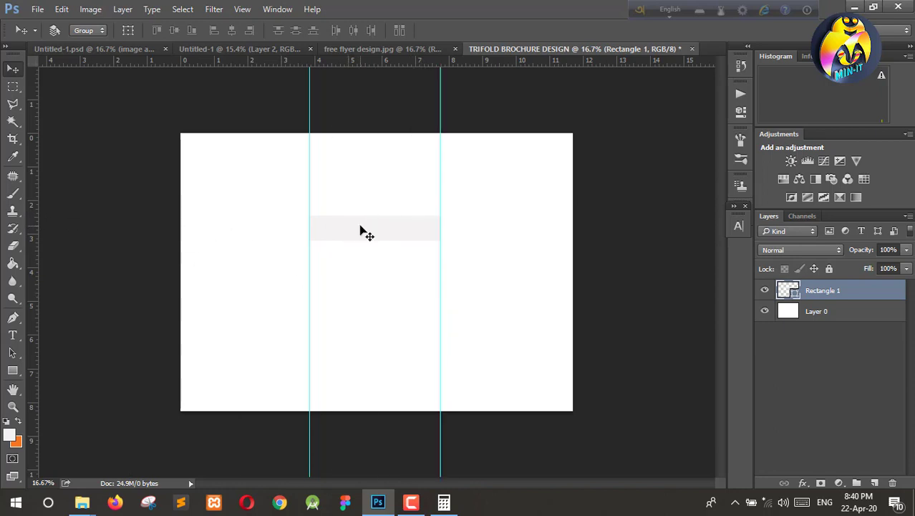
{"action": "mouse_move", "coordinate": [362, 231]}
{"action": "left_mouse_down"}
{"action": "mouse_move", "coordinate": [575, 252]}
{"action": "mouse_move", "coordinate": [494, 232]}
{"action": "left_mouse_up"}
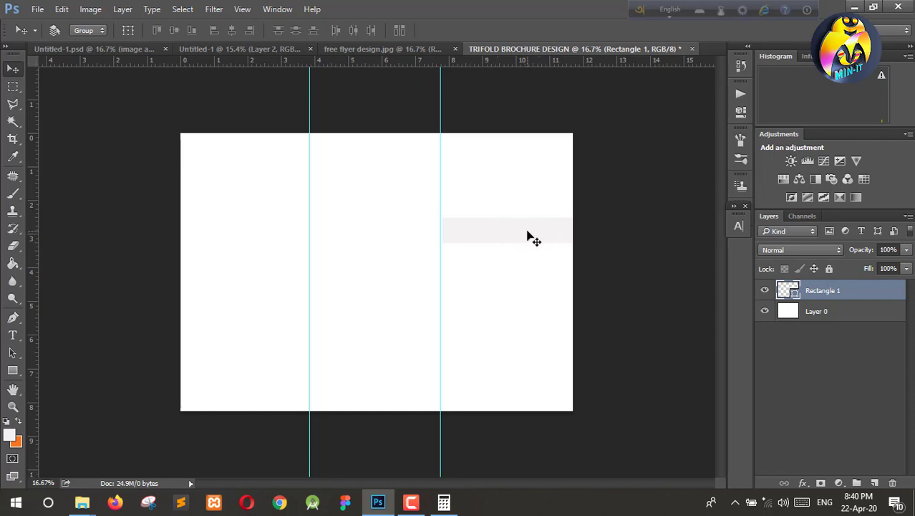
{"action": "left_click", "coordinate": [892, 483]}
{"action": "left_click", "coordinate": [430, 194]}
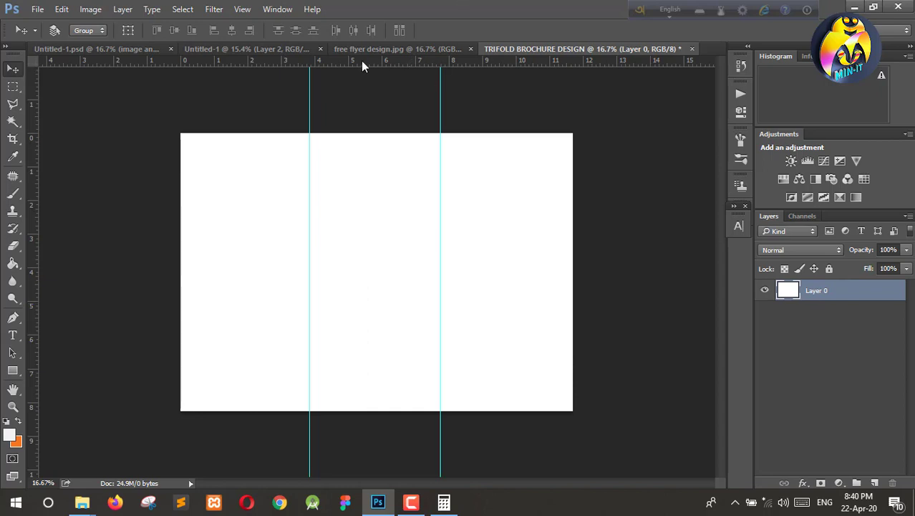
Step: Drag two horizontal guides across the middle of the page, the second at about 4.13 in
{"action": "mouse_move", "coordinate": [362, 65]}
{"action": "left_mouse_down"}
{"action": "mouse_move", "coordinate": [367, 260]}
{"action": "mouse_move", "coordinate": [373, 248]}
{"action": "left_mouse_up"}
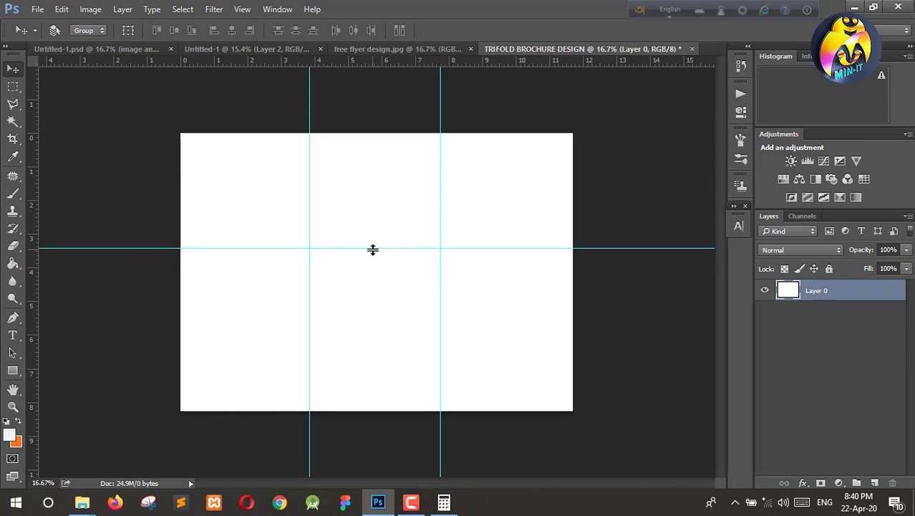
{"action": "left_click_drag", "start_coordinate": [315, 64], "coordinate": [343, 277]}
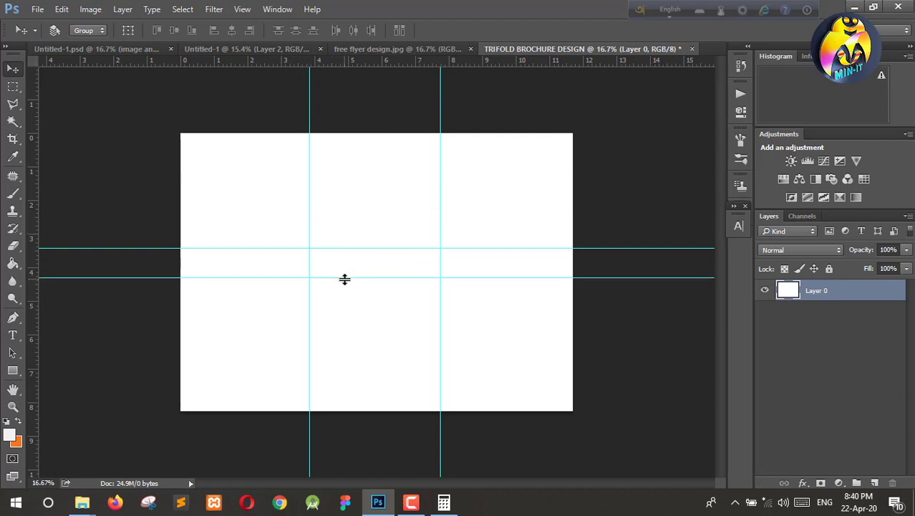
{"action": "left_click", "coordinate": [11, 319]}
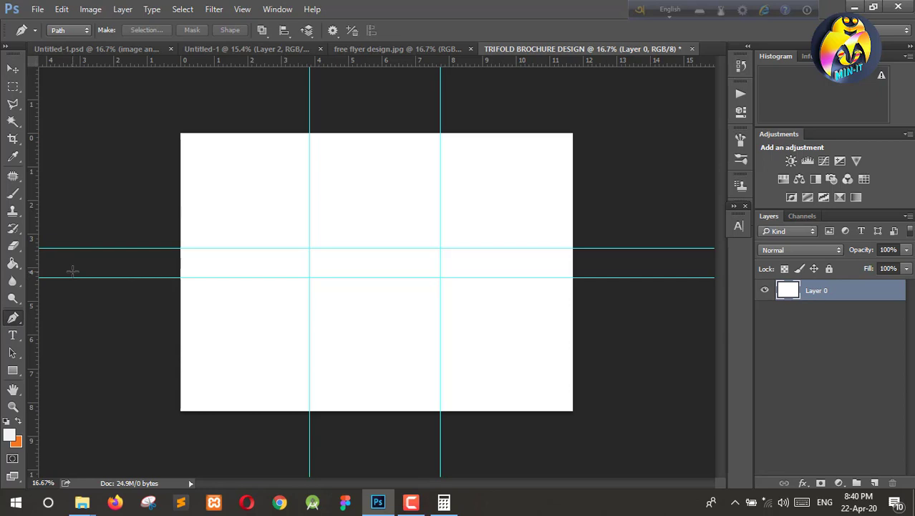
Step: Draw a closed wave path over the lower page and copy its selection to Layer 1
{"action": "left_click", "coordinate": [179, 278]}
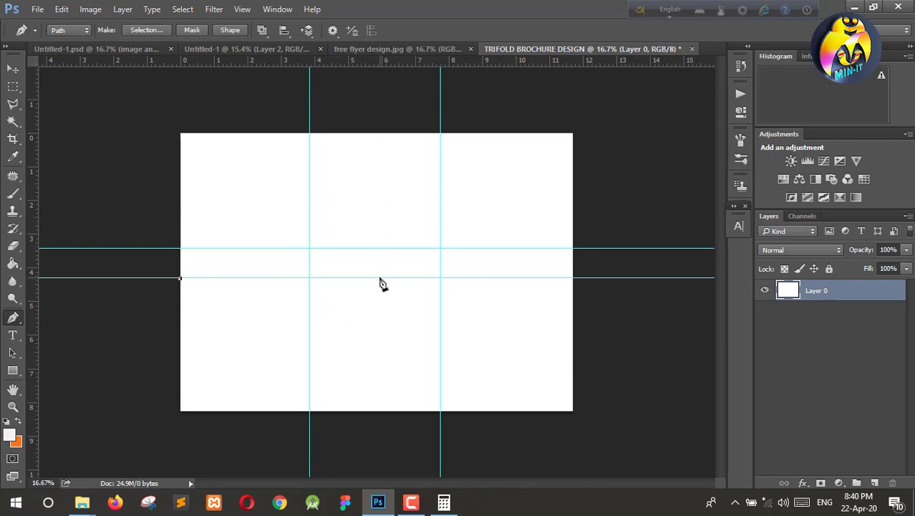
{"action": "mouse_move", "coordinate": [380, 278]}
{"action": "left_mouse_down"}
{"action": "mouse_move", "coordinate": [467, 368]}
{"action": "mouse_move", "coordinate": [494, 376]}
{"action": "left_mouse_up"}
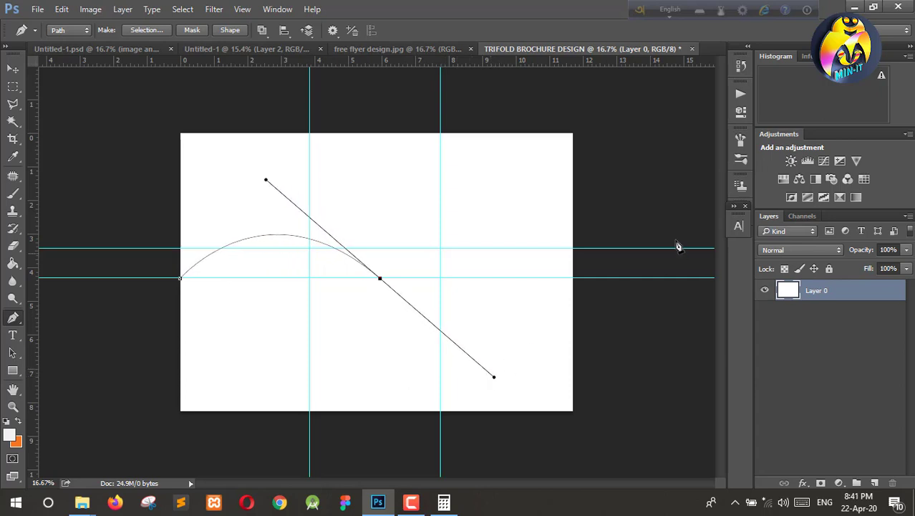
{"action": "left_click", "coordinate": [573, 249]}
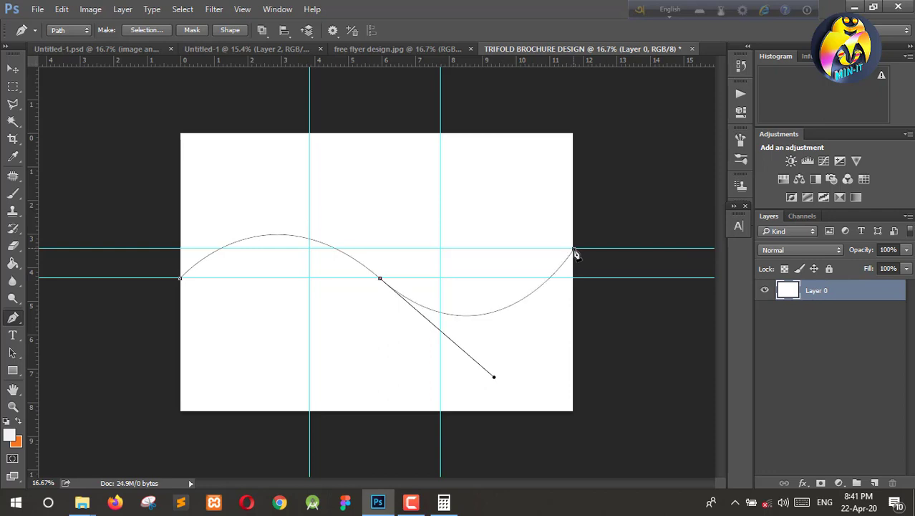
{"action": "left_click", "coordinate": [578, 423]}
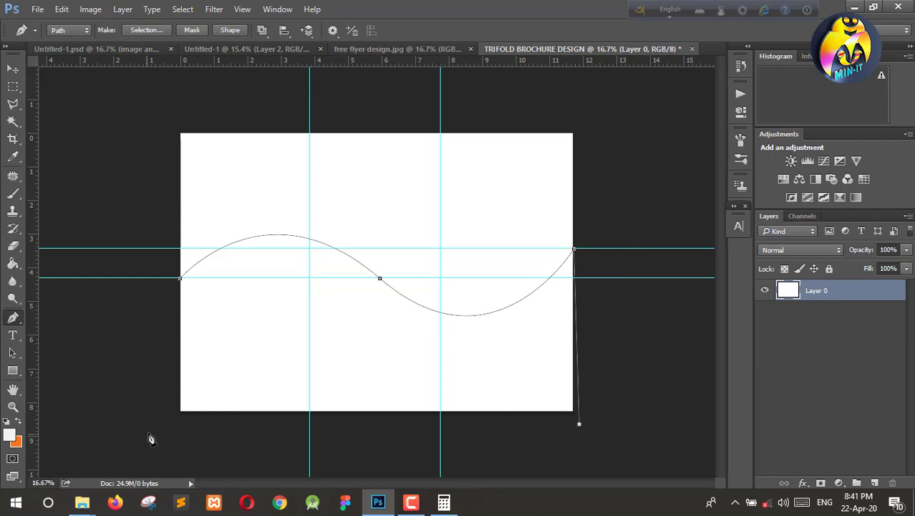
{"action": "left_click", "coordinate": [174, 421]}
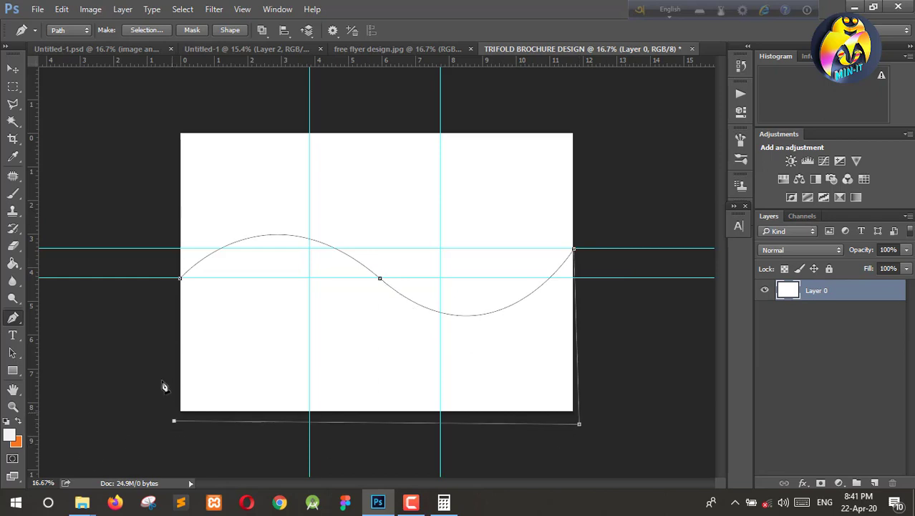
{"action": "left_click", "coordinate": [177, 282]}
{"action": "left_click", "coordinate": [180, 282]}
{"action": "key", "text": "ctrl+Return"}
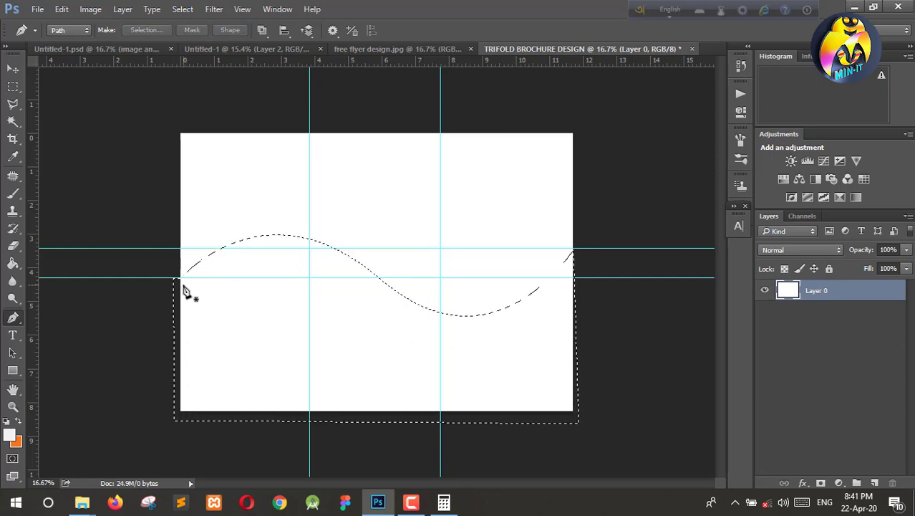
{"action": "key", "text": "ctrl+j"}
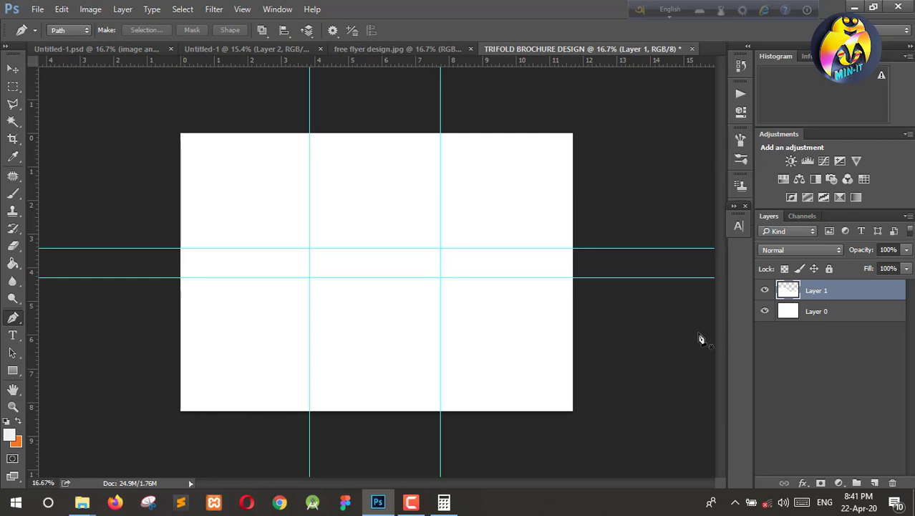
Step: Select Layer 0 and set the foreground colour to #f3f3f3
{"action": "left_click", "coordinate": [766, 311]}
{"action": "left_click", "coordinate": [766, 311]}
{"action": "left_click", "coordinate": [765, 313]}
{"action": "left_click", "coordinate": [765, 312]}
{"action": "left_click", "coordinate": [817, 315]}
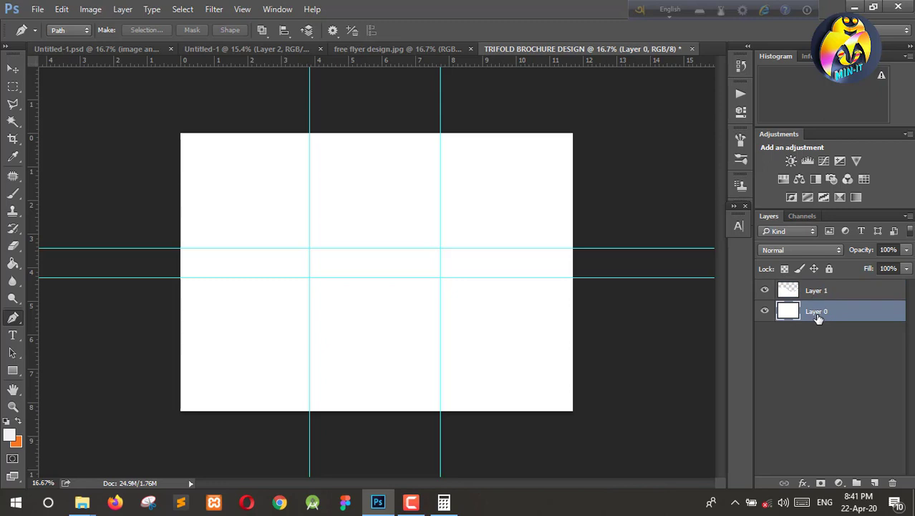
{"action": "left_click", "coordinate": [10, 436]}
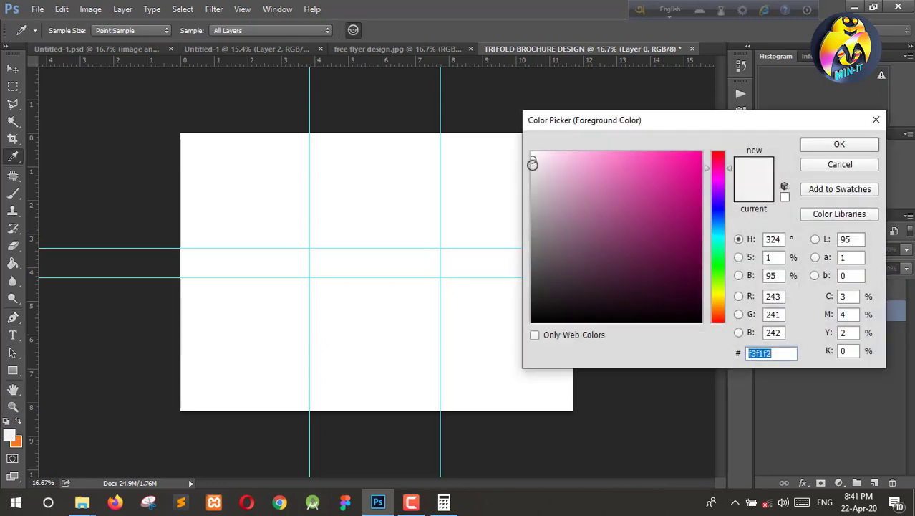
{"action": "type", "text": "f3f3f3"}
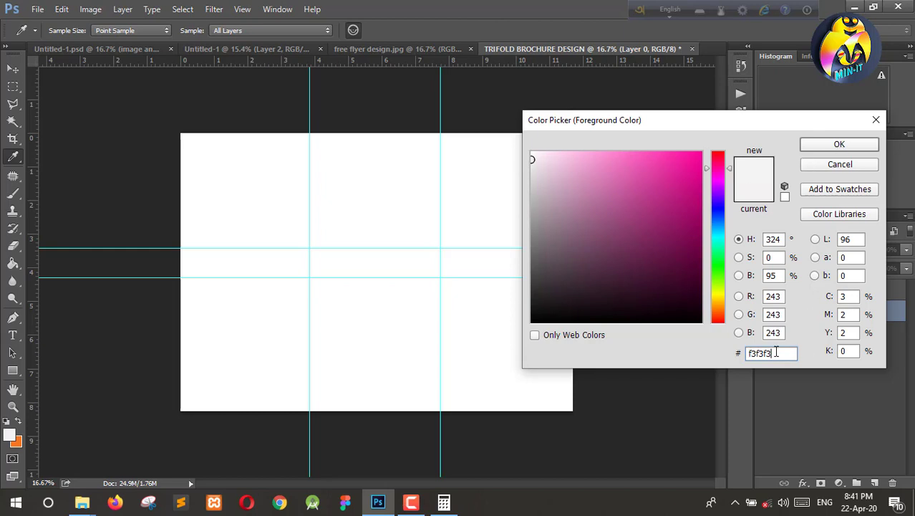
{"action": "double_click", "coordinate": [775, 352]}
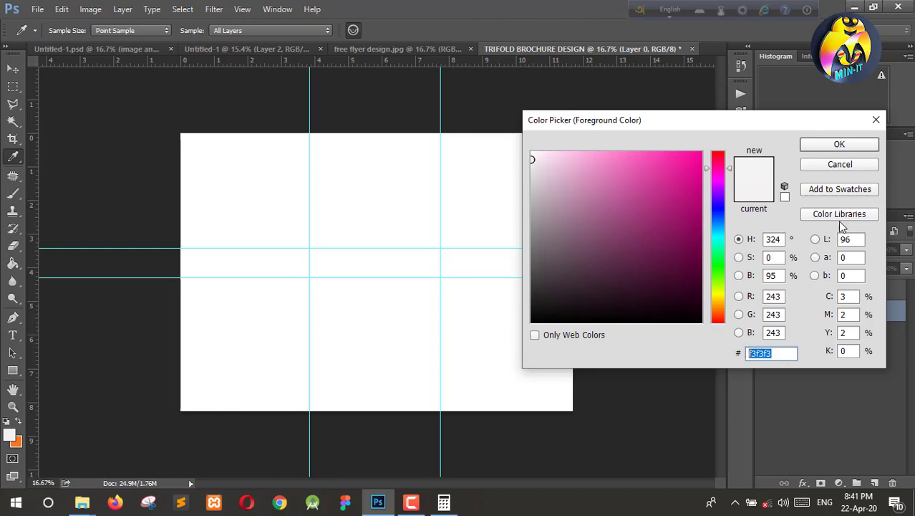
{"action": "left_click", "coordinate": [839, 145]}
{"action": "key", "text": "p"}
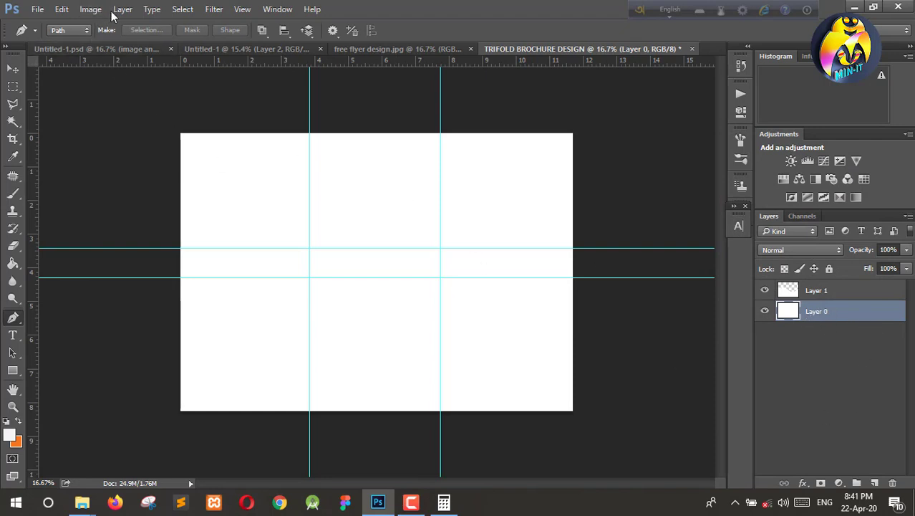
Step: Fill Layer 0 with the light grey foreground colour
{"action": "left_click", "coordinate": [64, 10]}
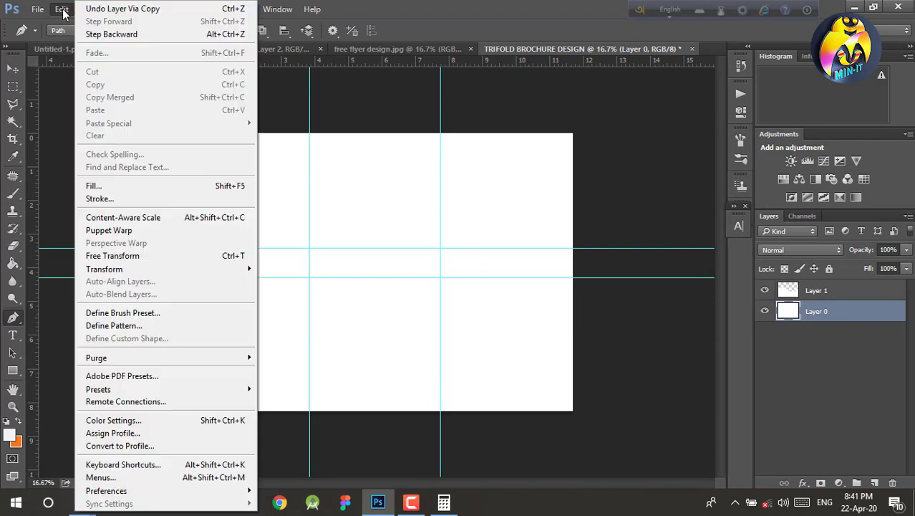
{"action": "left_click", "coordinate": [117, 185]}
{"action": "left_click", "coordinate": [550, 135]}
{"action": "key", "text": "p"}
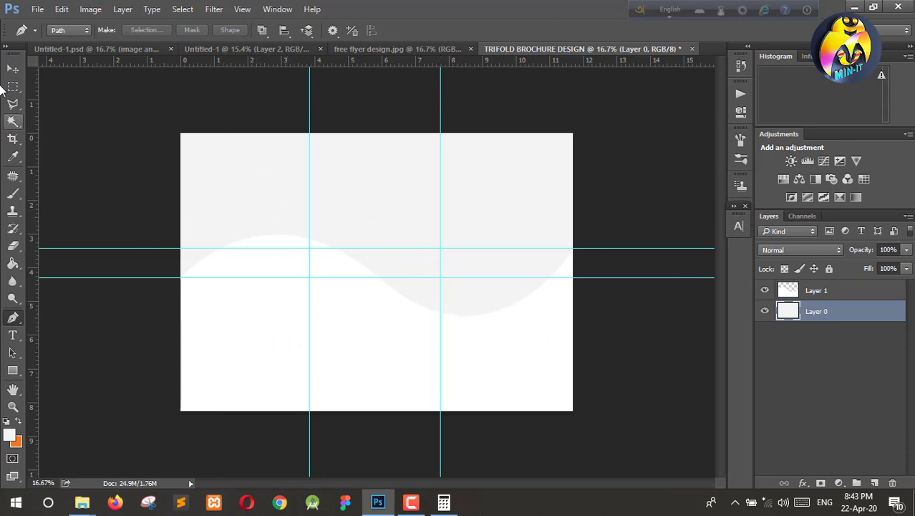
Step: Add a Gradient Overlay to the wave layer using the pink-red-yellow preset
{"action": "left_click", "coordinate": [859, 294]}
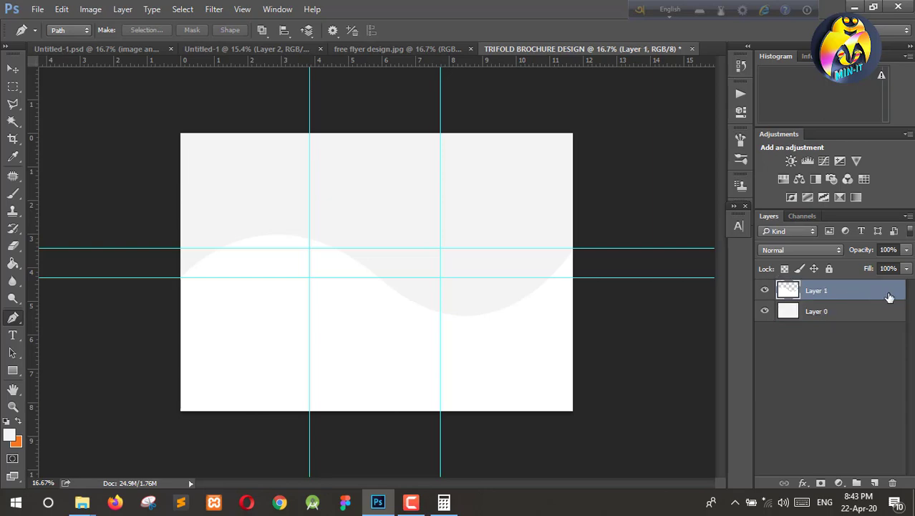
{"action": "double_click", "coordinate": [891, 297]}
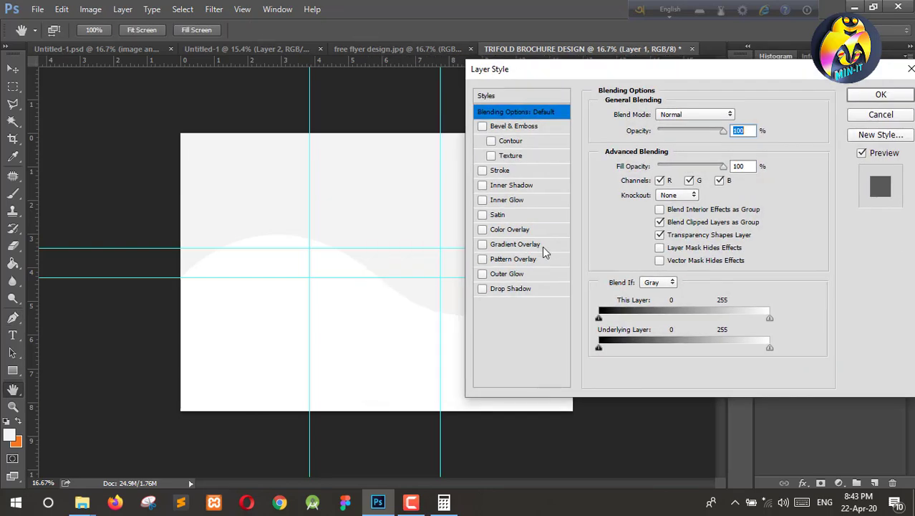
{"action": "left_click", "coordinate": [545, 246]}
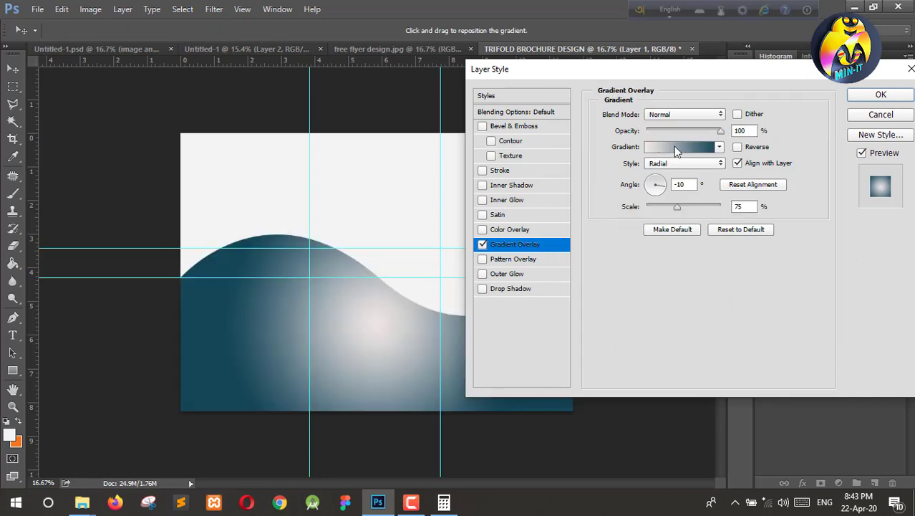
{"action": "left_click", "coordinate": [675, 148]}
{"action": "scroll", "coordinate": [613, 211], "scroll_direction": "down", "scroll_amount": 2}
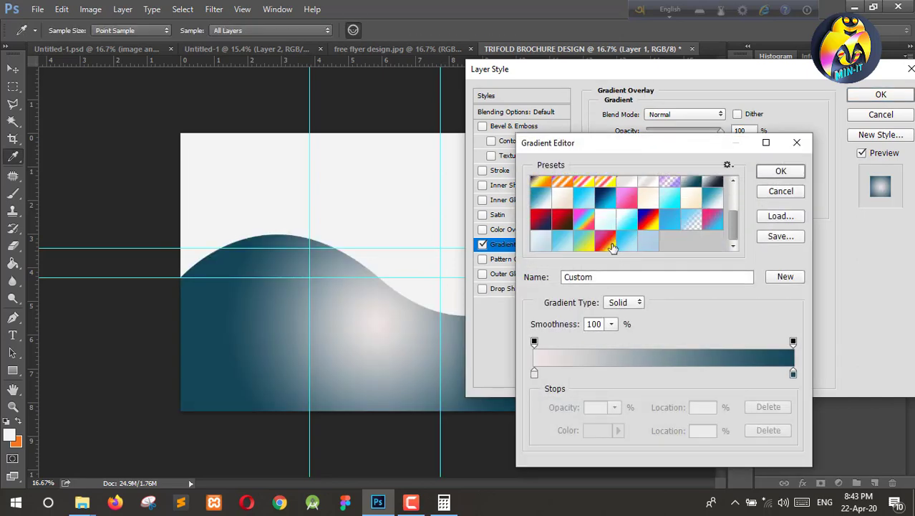
{"action": "left_click", "coordinate": [605, 242]}
{"action": "left_click", "coordinate": [783, 171]}
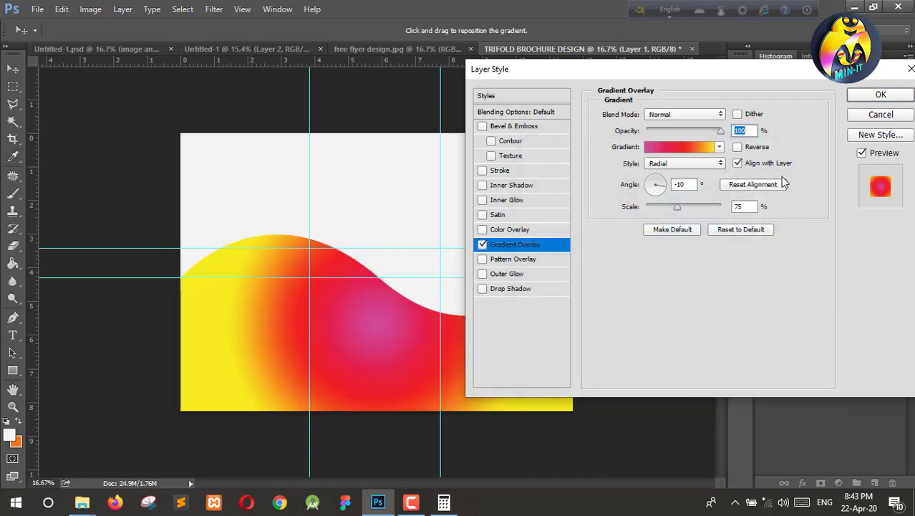
Step: Set the gradient to Linear, Scale 150%, reversed, and apply it
{"action": "double_click", "coordinate": [741, 206]}
{"action": "type", "text": "150"}
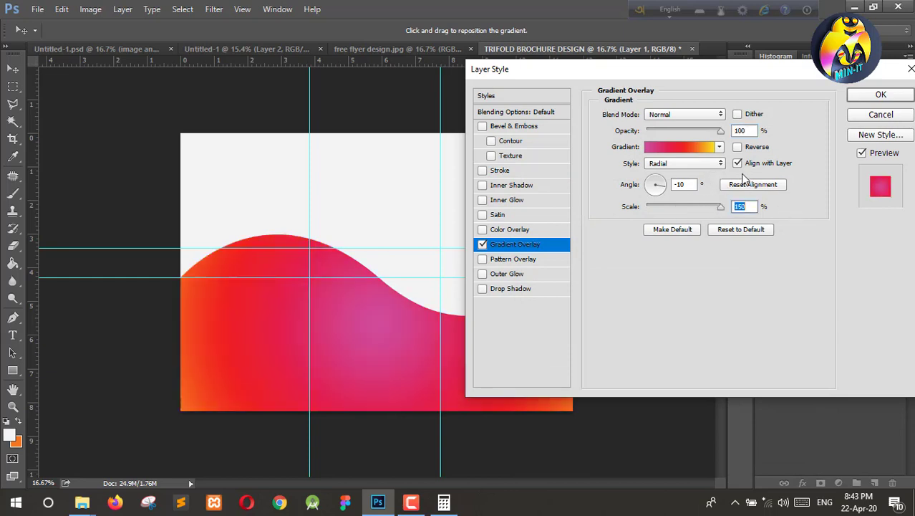
{"action": "left_click", "coordinate": [715, 163]}
{"action": "left_click", "coordinate": [701, 175]}
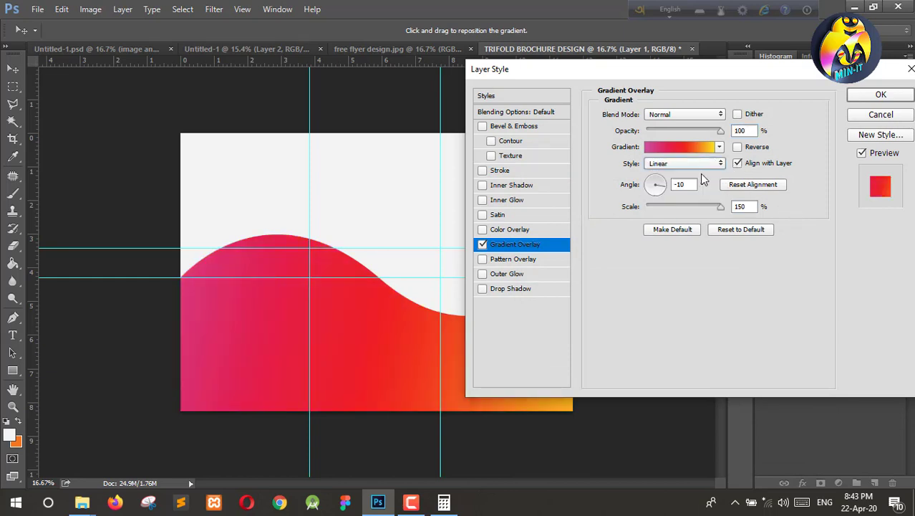
{"action": "left_click", "coordinate": [738, 147]}
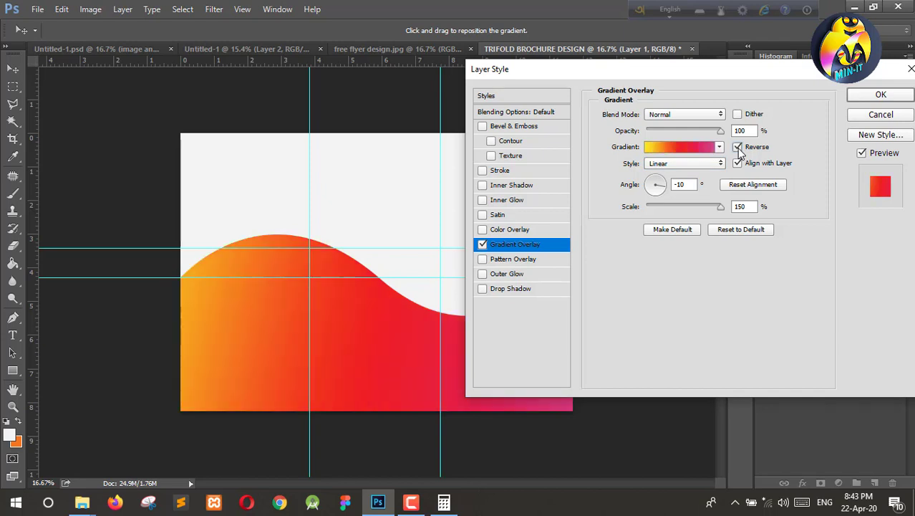
{"action": "left_click", "coordinate": [876, 95]}
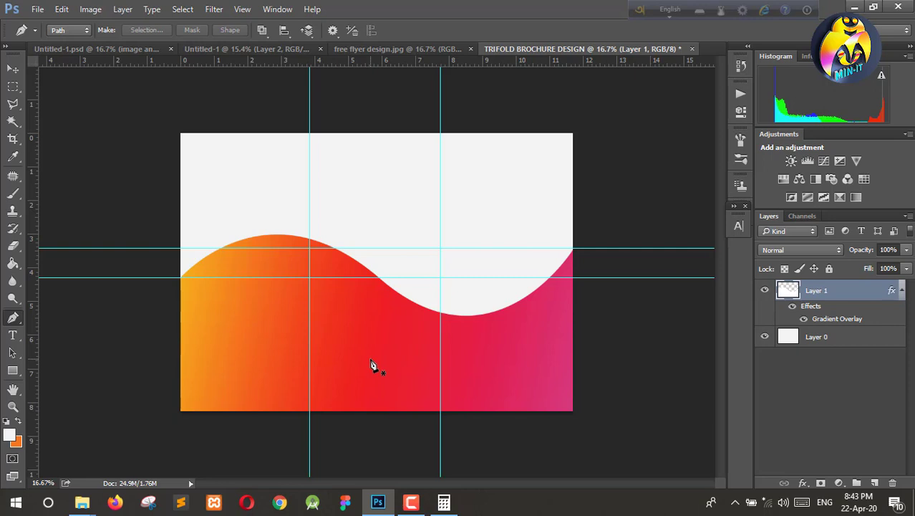
Step: Start a text box in the page's upper-left area
{"action": "key", "text": "v"}
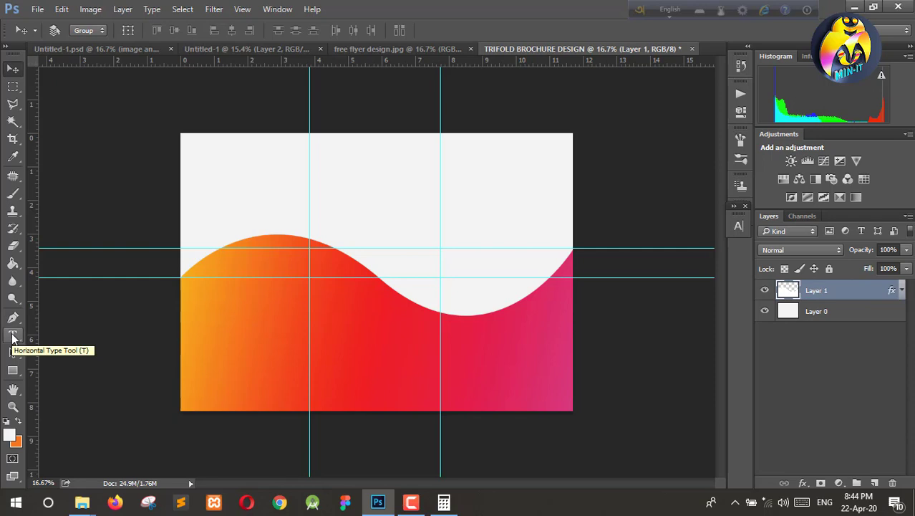
{"action": "left_click", "coordinate": [13, 336]}
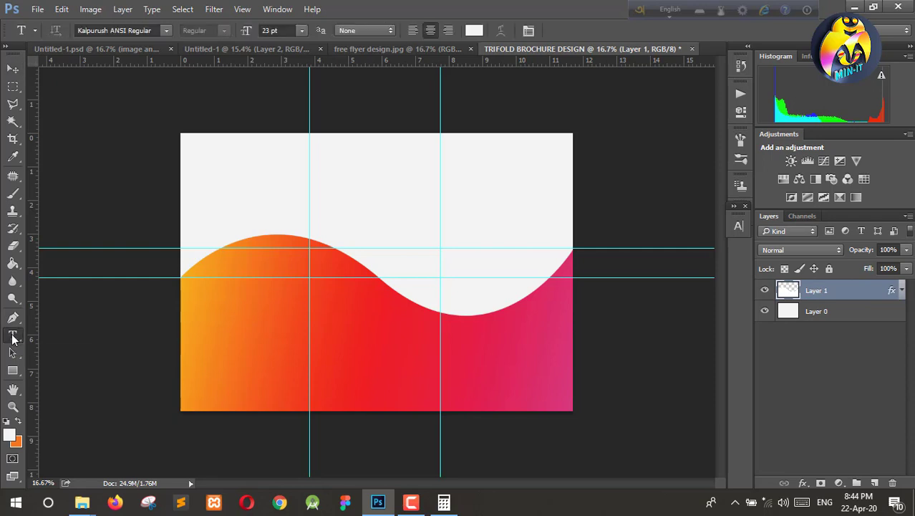
{"action": "left_click", "coordinate": [847, 319]}
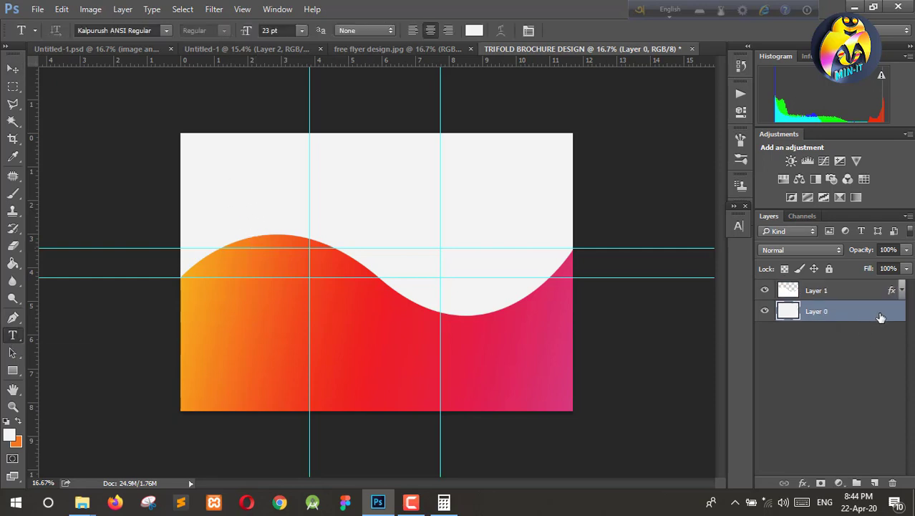
{"action": "left_click", "coordinate": [212, 168]}
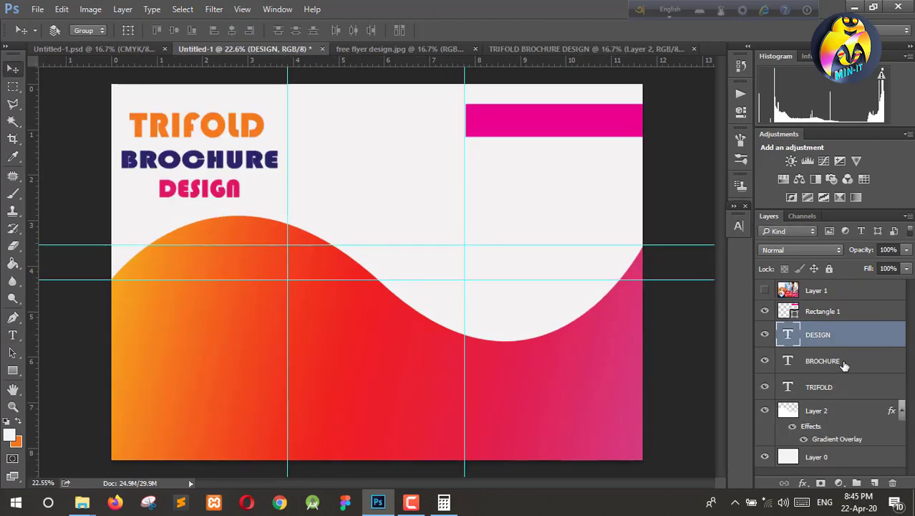
Step: Set the BROCHURE text layer's font to Bauhaus 93 Regular
{"action": "left_click", "coordinate": [837, 364]}
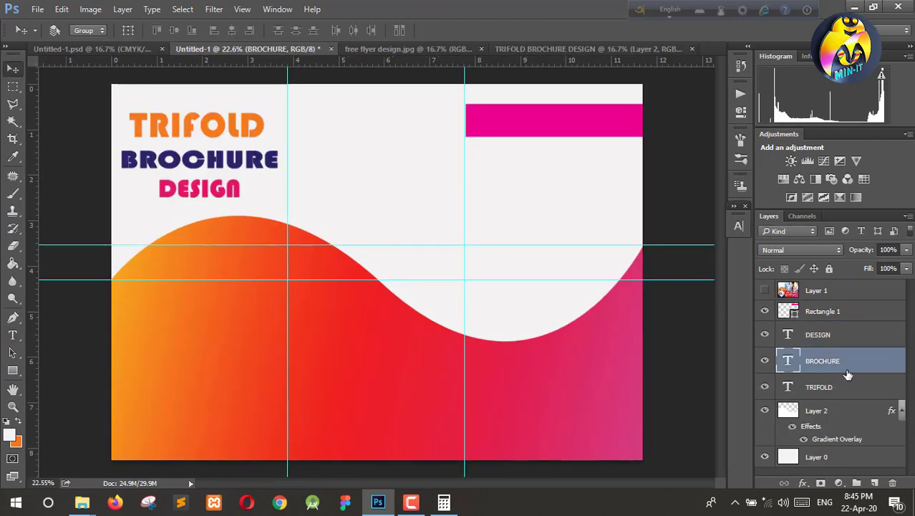
{"action": "left_click", "coordinate": [737, 226]}
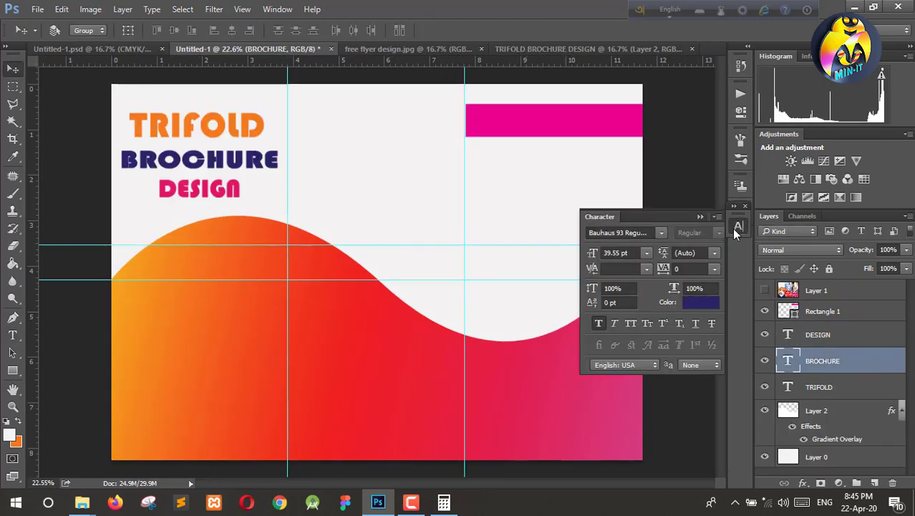
{"action": "left_click", "coordinate": [673, 229]}
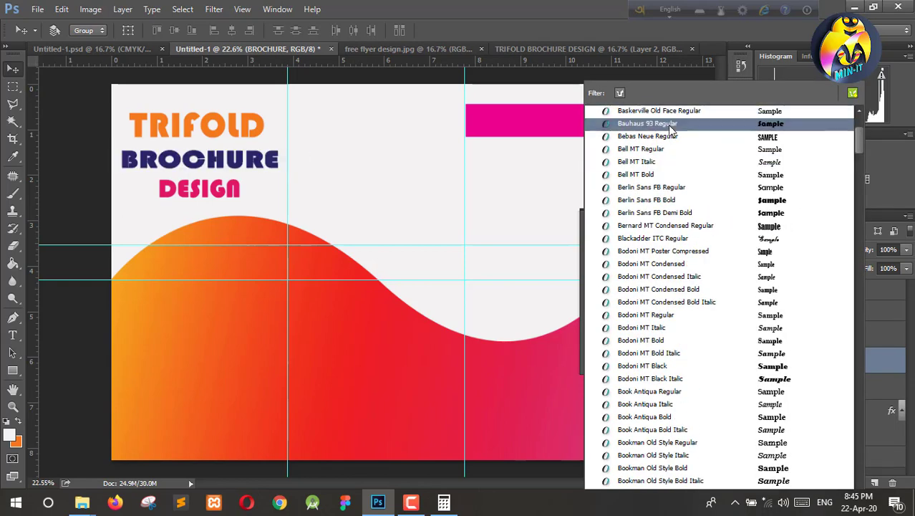
{"action": "left_click", "coordinate": [670, 126]}
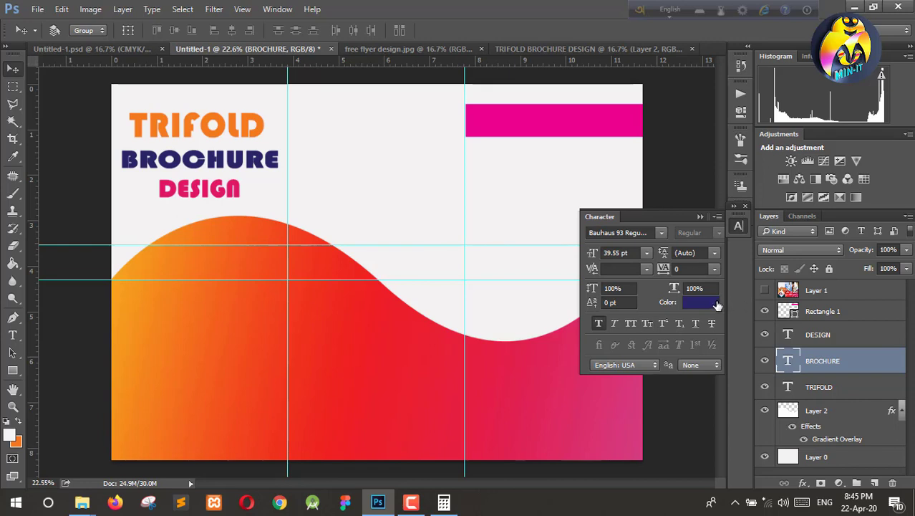
{"action": "left_click", "coordinate": [739, 226]}
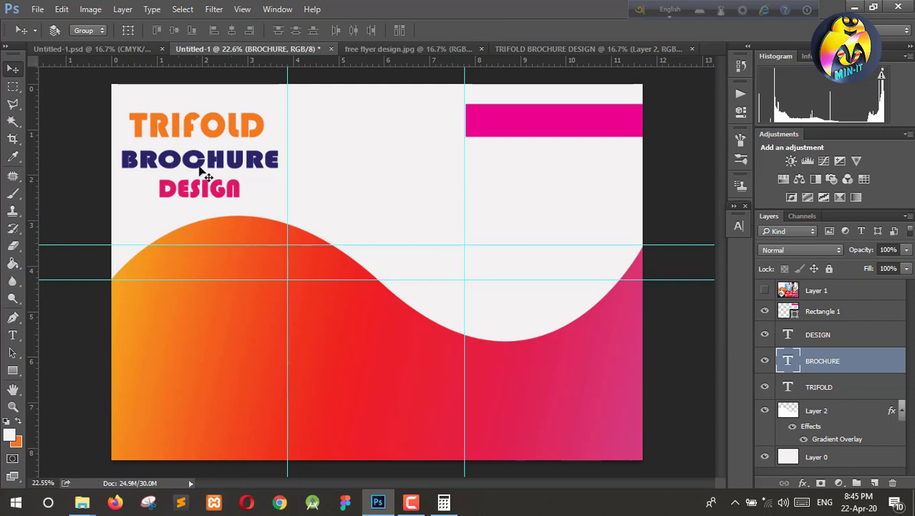
Step: Group the TRIFOLD, BROCHURE and DESIGN text layers and give the group a drop shadow
{"action": "left_click", "coordinate": [831, 387]}
{"action": "left_click", "coordinate": [822, 337], "text": "shift"}
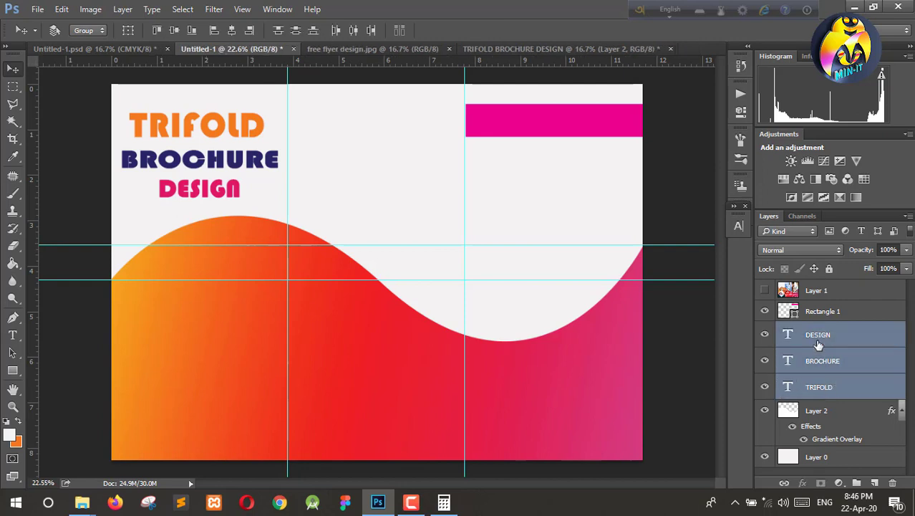
{"action": "key", "text": "ctrl+g"}
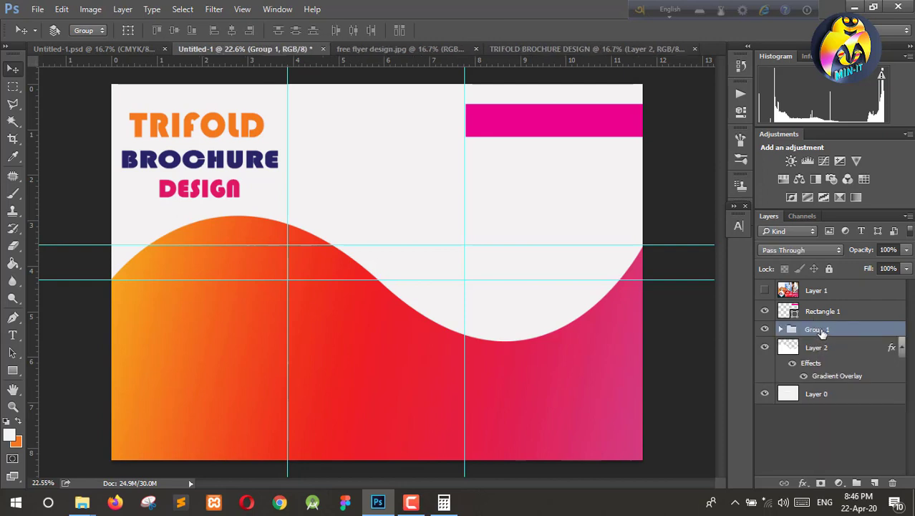
{"action": "double_click", "coordinate": [893, 334]}
{"action": "left_click_drag", "start_coordinate": [307, 63], "coordinate": [512, 81]}
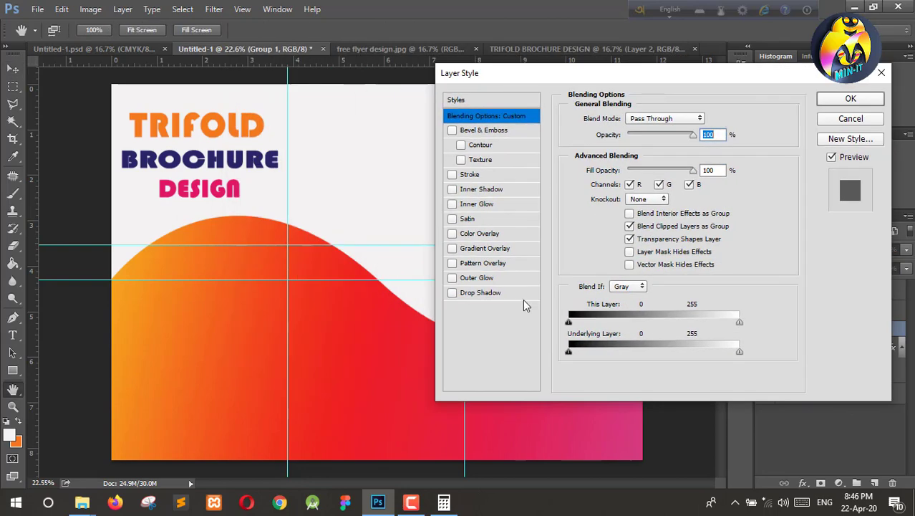
{"action": "left_click", "coordinate": [452, 292]}
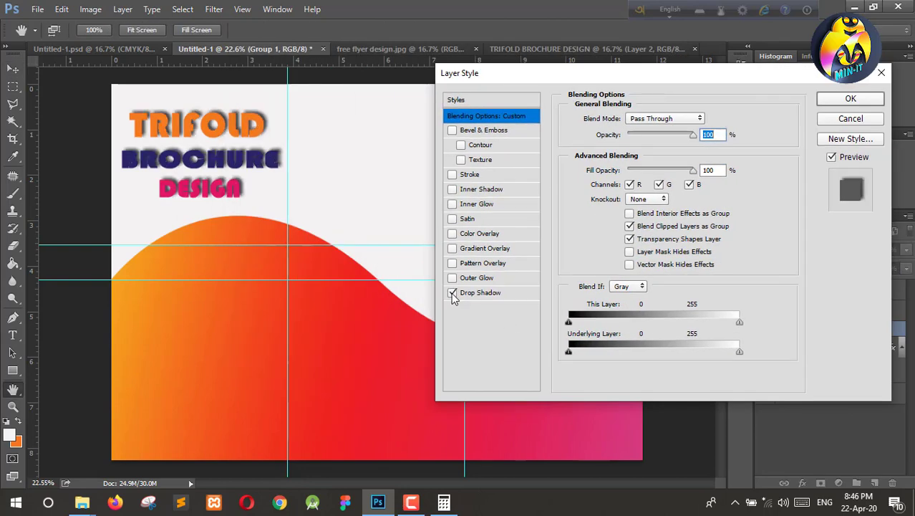
{"action": "left_click", "coordinate": [520, 295]}
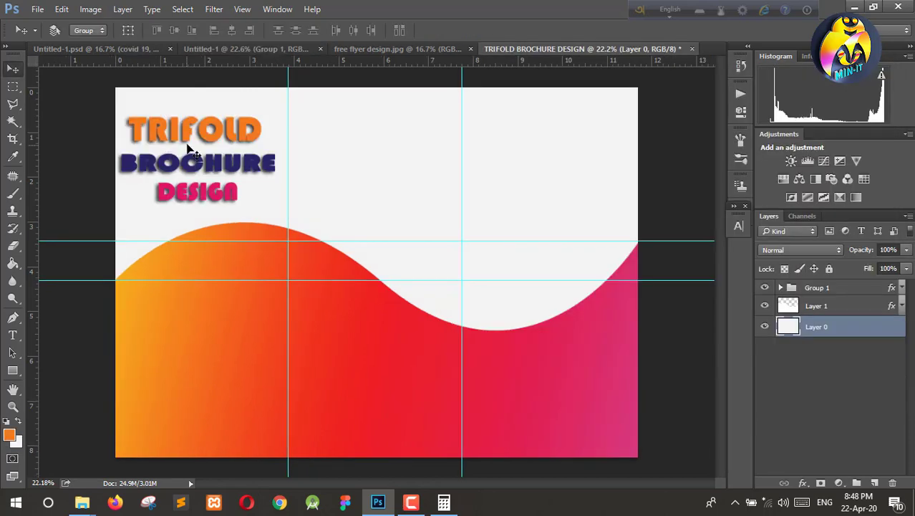
{"action": "left_click_drag", "start_coordinate": [187, 148], "coordinate": [182, 151]}
Step: Rename the title group to TRIFOLD BROCHURE DESIGN
{"action": "left_click", "coordinate": [831, 287]}
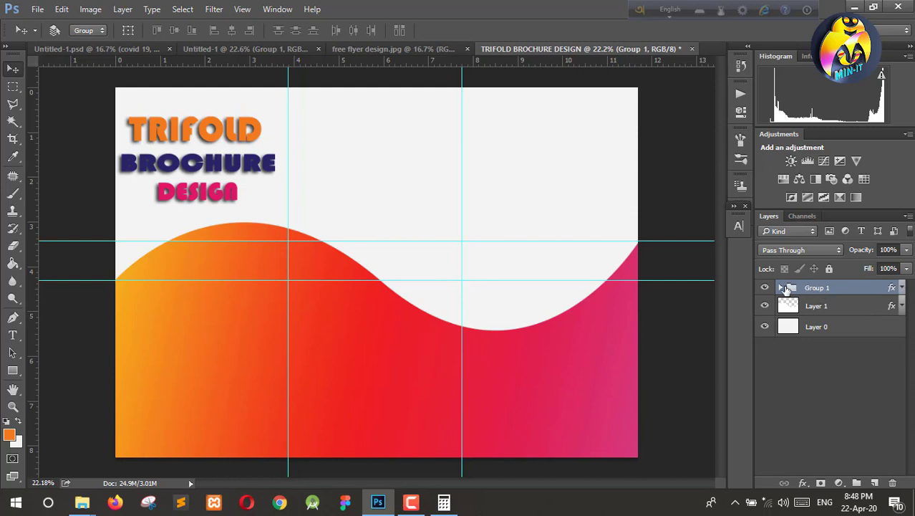
{"action": "left_click", "coordinate": [782, 287]}
{"action": "double_click", "coordinate": [820, 287]}
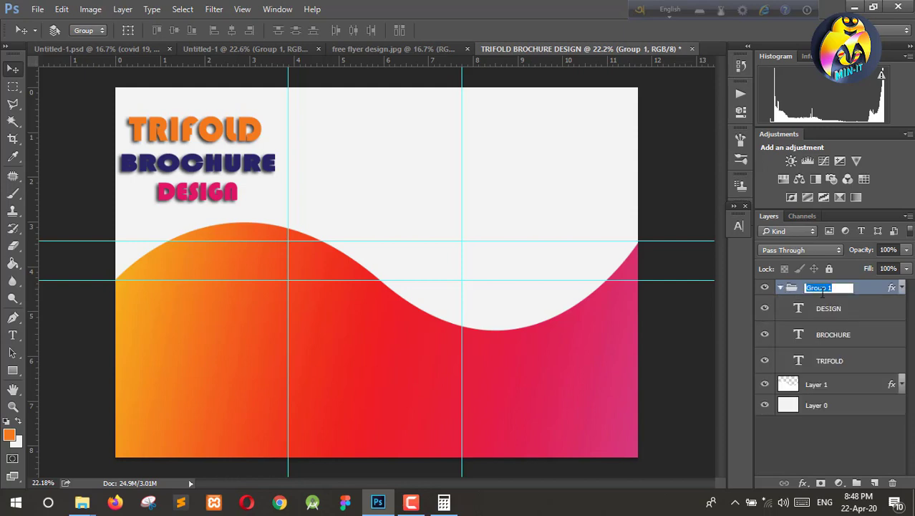
{"action": "key", "text": "ctrl+v"}
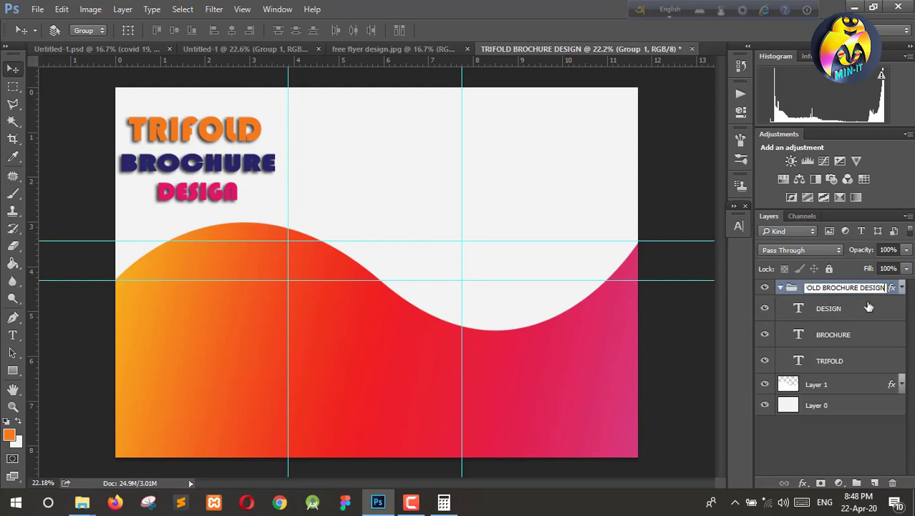
{"action": "left_click", "coordinate": [868, 307]}
{"action": "left_click", "coordinate": [782, 287]}
{"action": "left_click", "coordinate": [845, 289]}
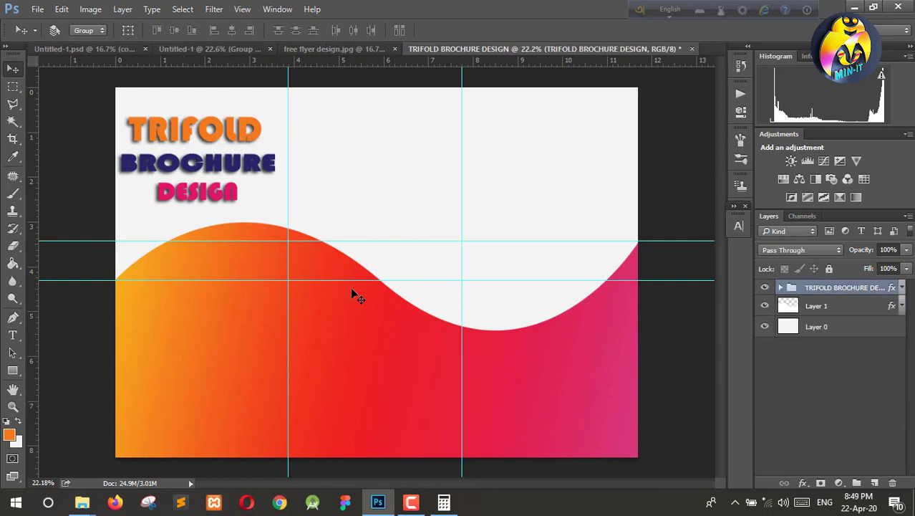
Step: Draw an orange bar between the two horizontal guides and set its width to 1169 px
{"action": "left_click", "coordinate": [12, 370]}
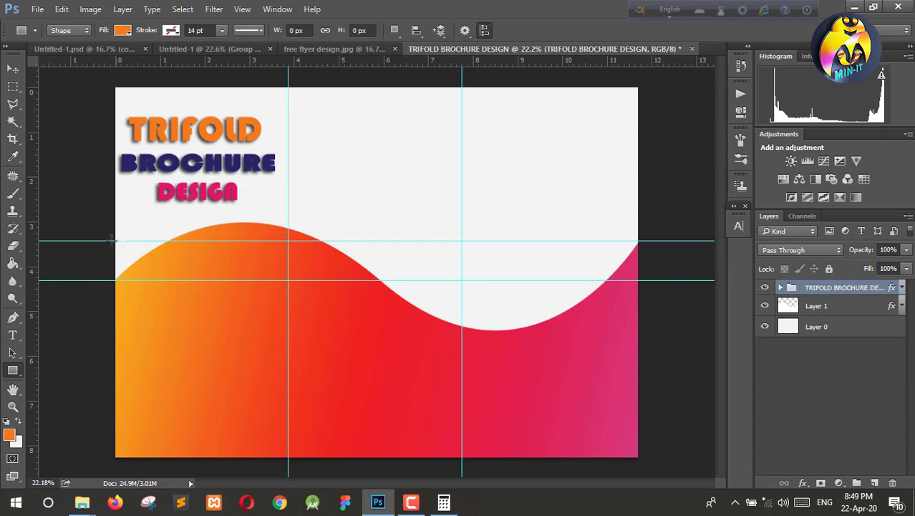
{"action": "left_click_drag", "start_coordinate": [114, 242], "coordinate": [288, 281]}
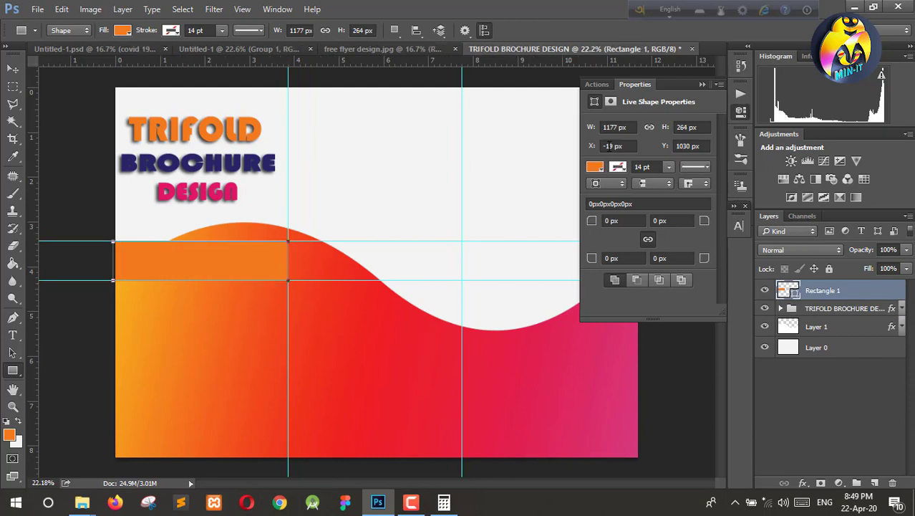
{"action": "double_click", "coordinate": [610, 126]}
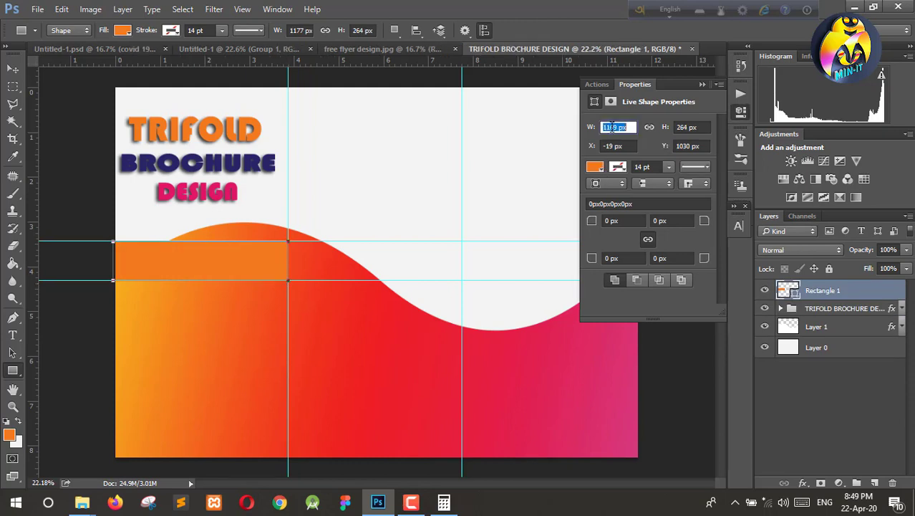
{"action": "key", "text": "Return"}
{"action": "left_click", "coordinate": [610, 101]}
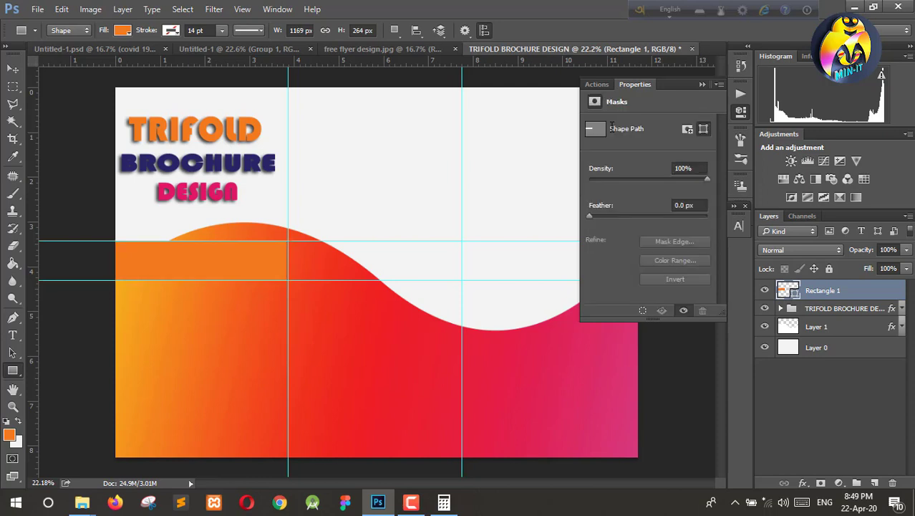
Step: Nudge the orange bar right and pull its right edge in to the guide with Free Transform
{"action": "left_click", "coordinate": [12, 68]}
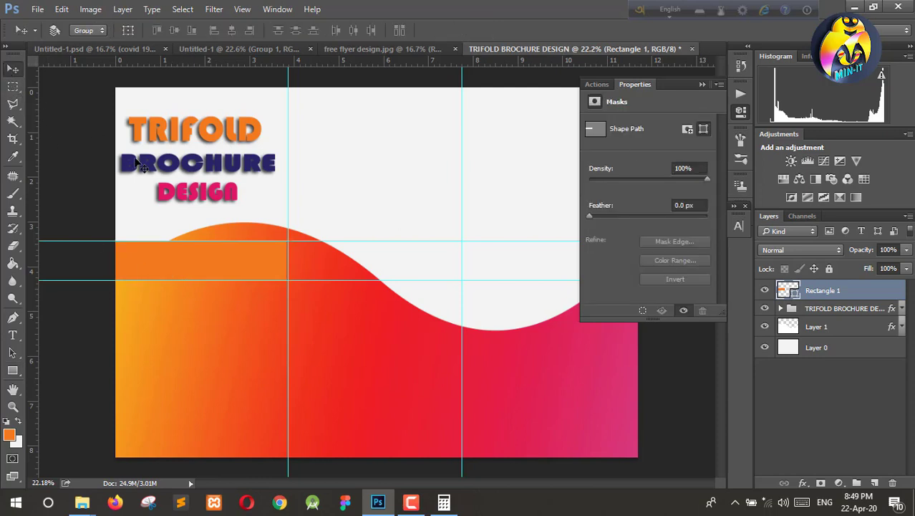
{"action": "left_click_drag", "start_coordinate": [178, 252], "coordinate": [175, 251]}
{"action": "scroll", "coordinate": [131, 265], "scroll_direction": "up", "scroll_amount": 1}
{"action": "scroll", "coordinate": [131, 266], "scroll_direction": "up", "scroll_amount": 3}
{"action": "scroll", "coordinate": [157, 270], "scroll_direction": "up", "scroll_amount": 2}
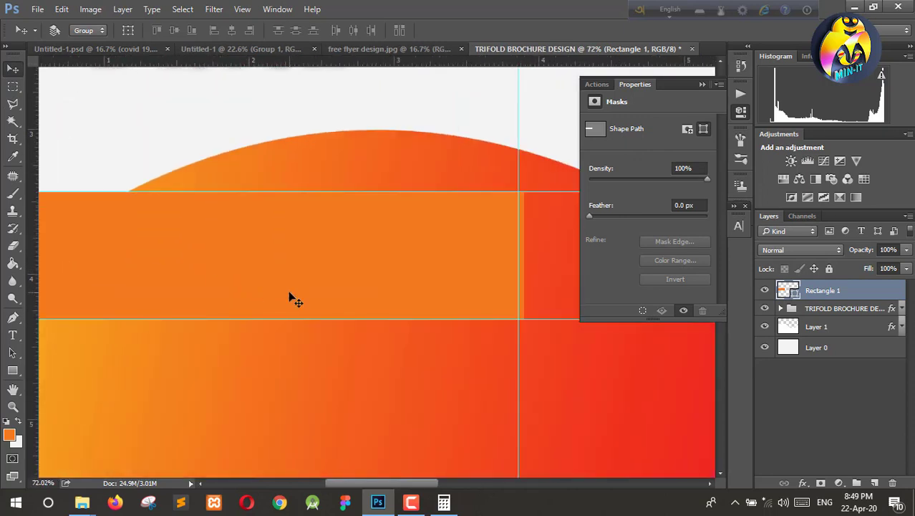
{"action": "key", "text": "ctrl+t"}
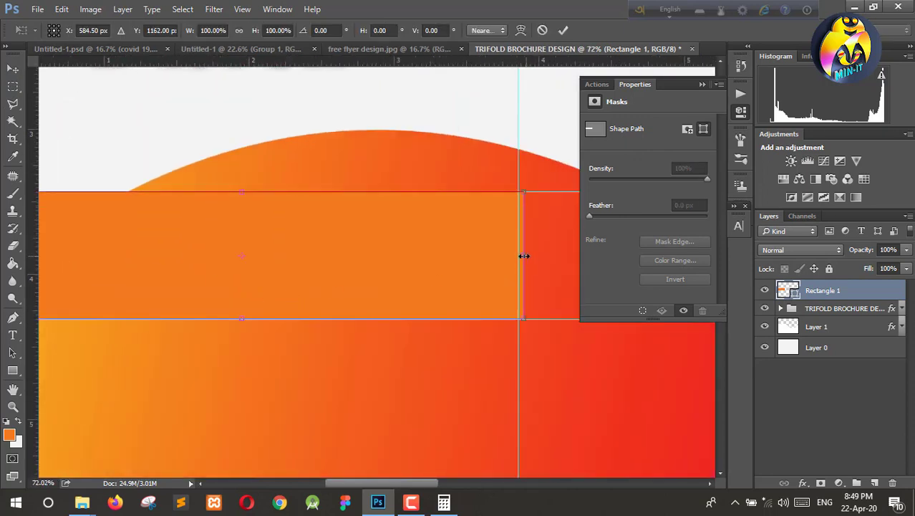
{"action": "left_click_drag", "start_coordinate": [524, 255], "coordinate": [519, 256]}
{"action": "scroll", "coordinate": [244, 288], "scroll_direction": "down", "scroll_amount": 3}
{"action": "scroll", "coordinate": [244, 289], "scroll_direction": "down", "scroll_amount": 1}
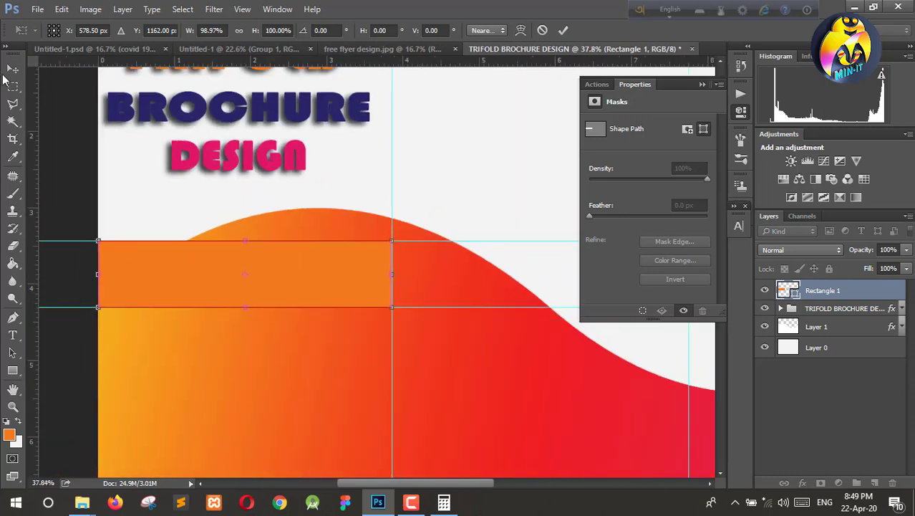
{"action": "left_click", "coordinate": [13, 68]}
{"action": "left_click", "coordinate": [431, 191]}
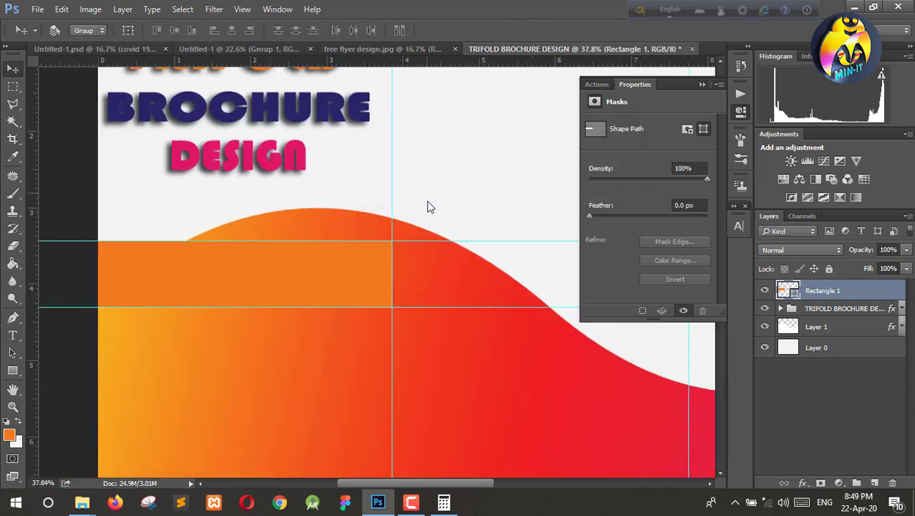
{"action": "scroll", "coordinate": [530, 272], "scroll_direction": "down", "scroll_amount": 1}
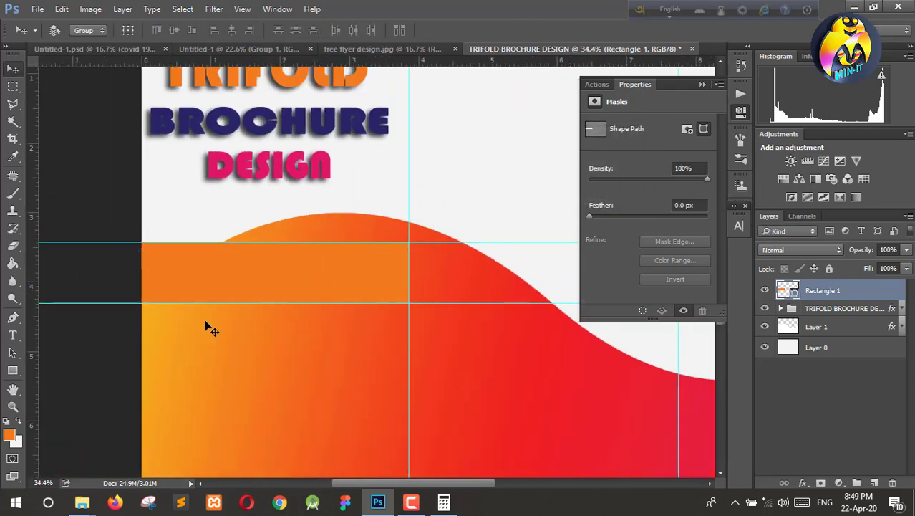
Step: Draw a four-sided polygon diamond near the ribbon's left end
{"action": "left_click", "coordinate": [13, 371]}
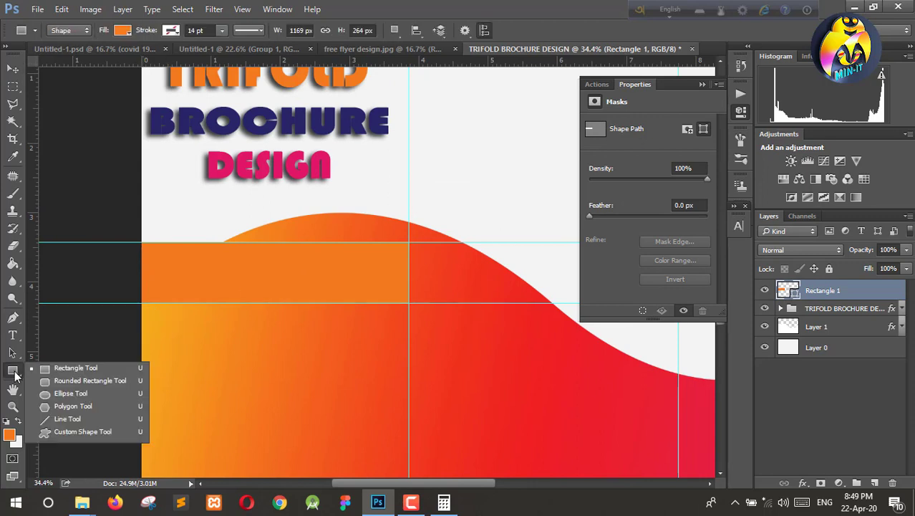
{"action": "left_click", "coordinate": [78, 405]}
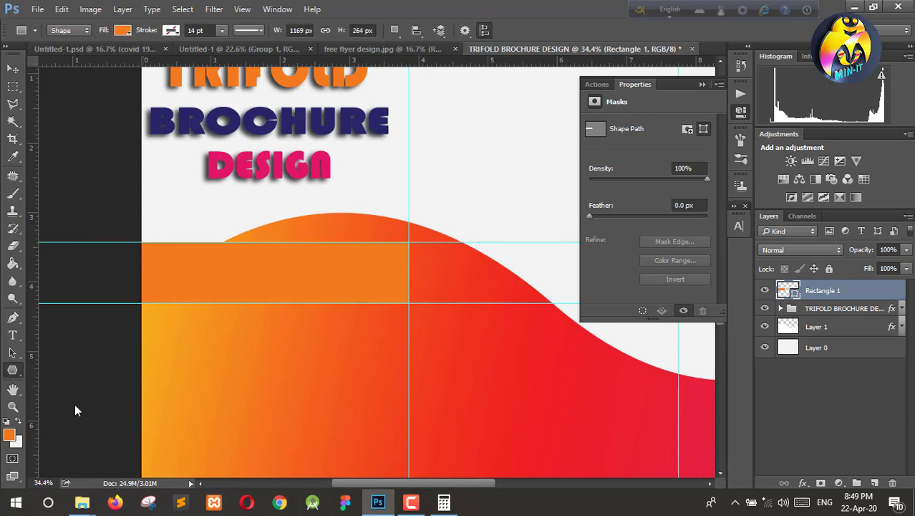
{"action": "left_click", "coordinate": [509, 31]}
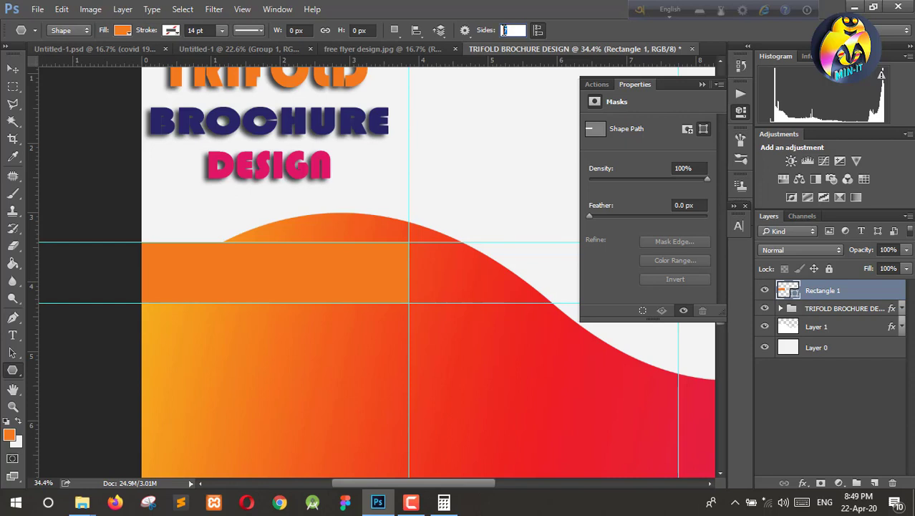
{"action": "type", "text": "4"}
{"action": "key", "text": "Return"}
{"action": "left_click_drag", "start_coordinate": [144, 244], "coordinate": [202, 298]}
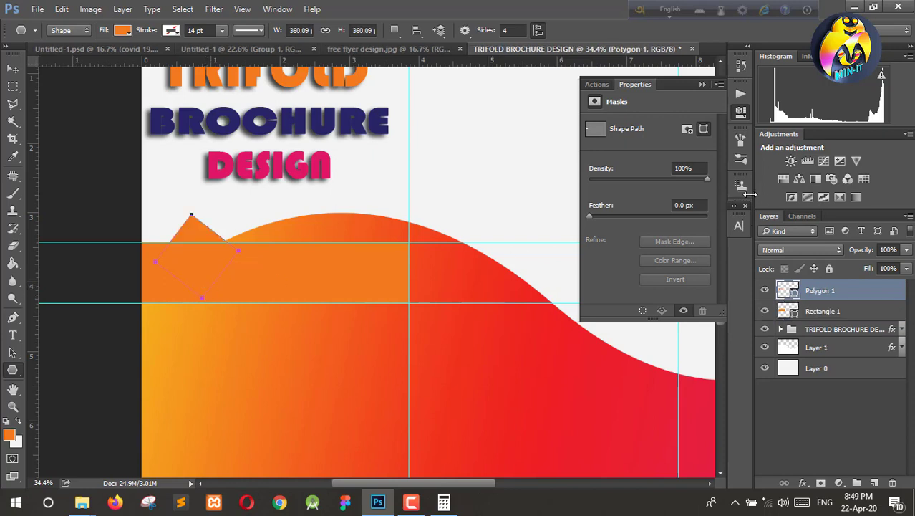
Step: Move the diamond to the ribbon's left edge and sample the off-white canvas colour as its fill
{"action": "left_click", "coordinate": [13, 69]}
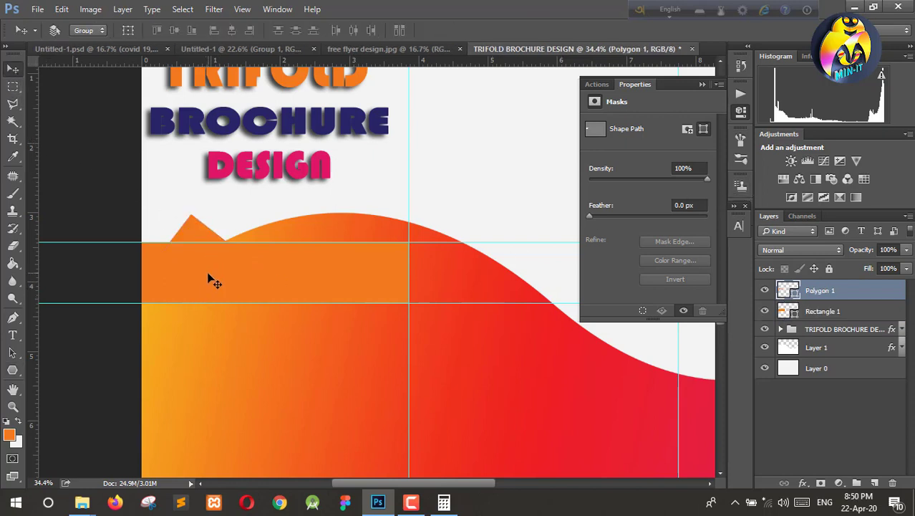
{"action": "left_click_drag", "start_coordinate": [202, 279], "coordinate": [163, 300]}
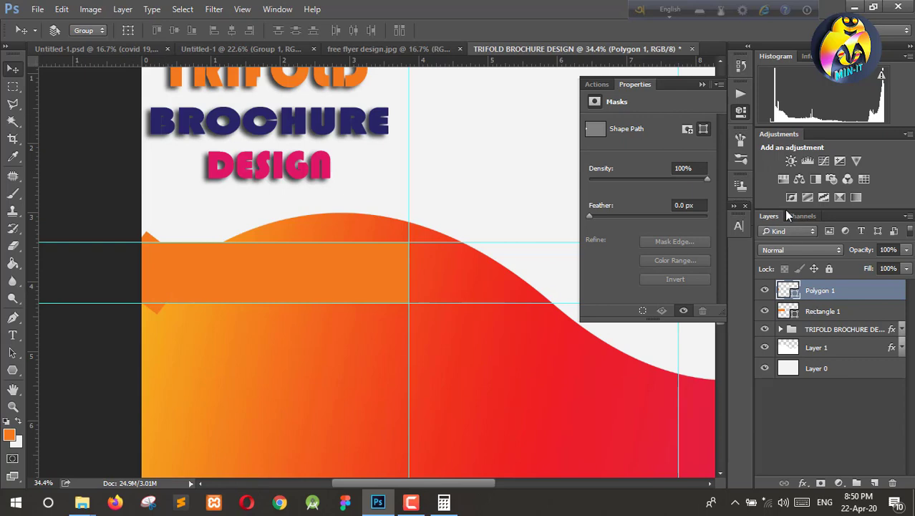
{"action": "double_click", "coordinate": [797, 299]}
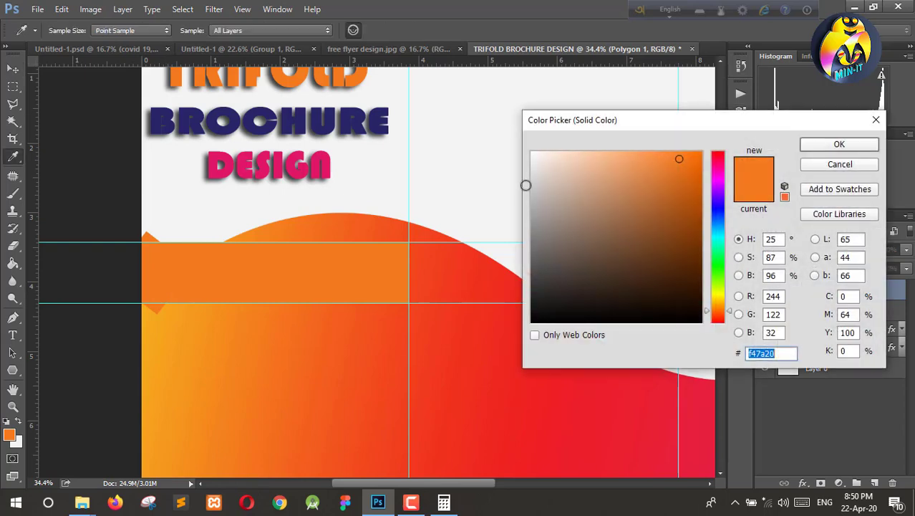
{"action": "left_click", "coordinate": [456, 131]}
Step: Apply the off-white fill, then shrink and slightly tilt the diamond
{"action": "left_click", "coordinate": [873, 149]}
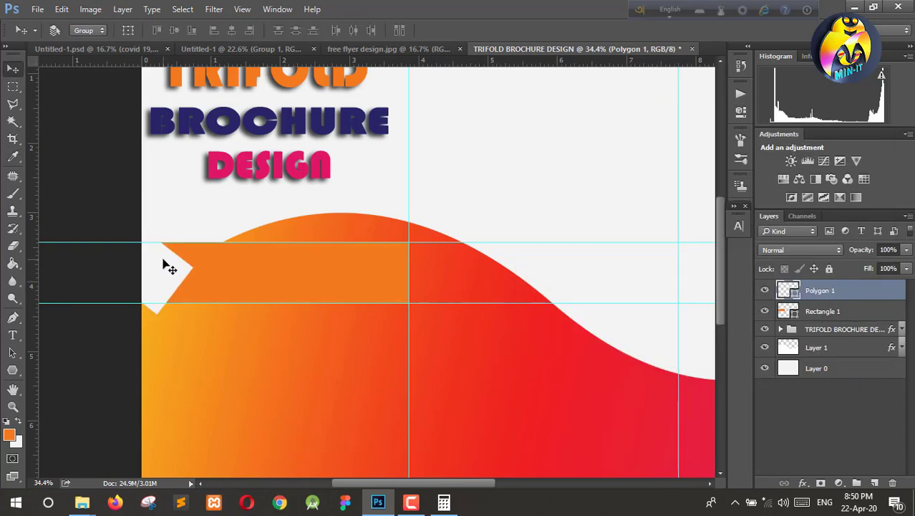
{"action": "key", "text": "v"}
{"action": "left_click_drag", "start_coordinate": [180, 286], "coordinate": [162, 280]}
{"action": "key", "text": "ctrl+t"}
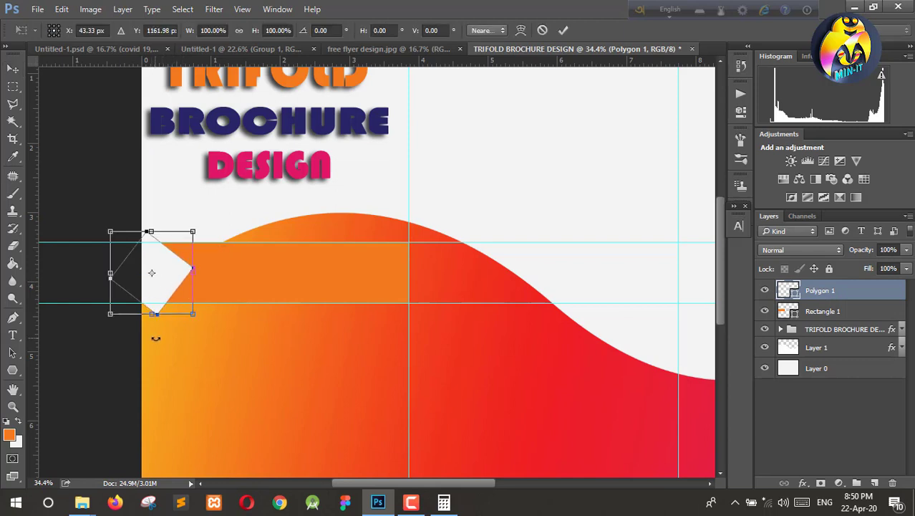
{"action": "mouse_move", "coordinate": [191, 314]}
{"action": "left_mouse_down"}
{"action": "mouse_move", "coordinate": [184, 303]}
{"action": "mouse_move", "coordinate": [190, 337]}
{"action": "mouse_move", "coordinate": [179, 317]}
{"action": "left_mouse_up"}
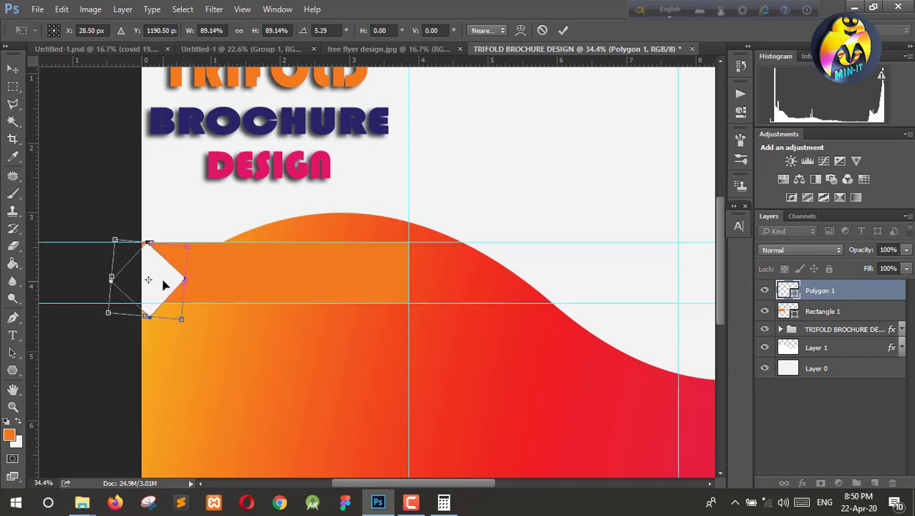
Step: Centre the diamond on the vertical guide, fine-tune its rotation, and apply the transform
{"action": "left_click_drag", "start_coordinate": [164, 284], "coordinate": [425, 282]}
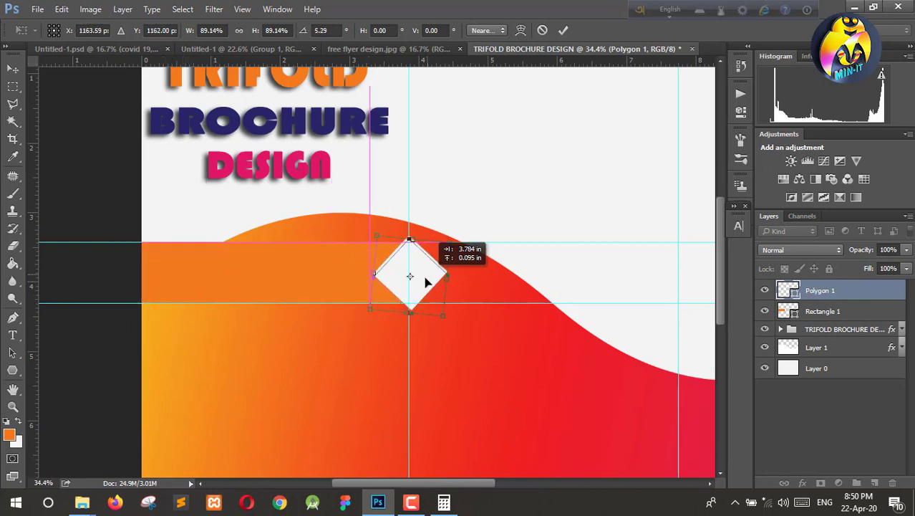
{"action": "scroll", "coordinate": [424, 278], "scroll_direction": "up", "scroll_amount": 3}
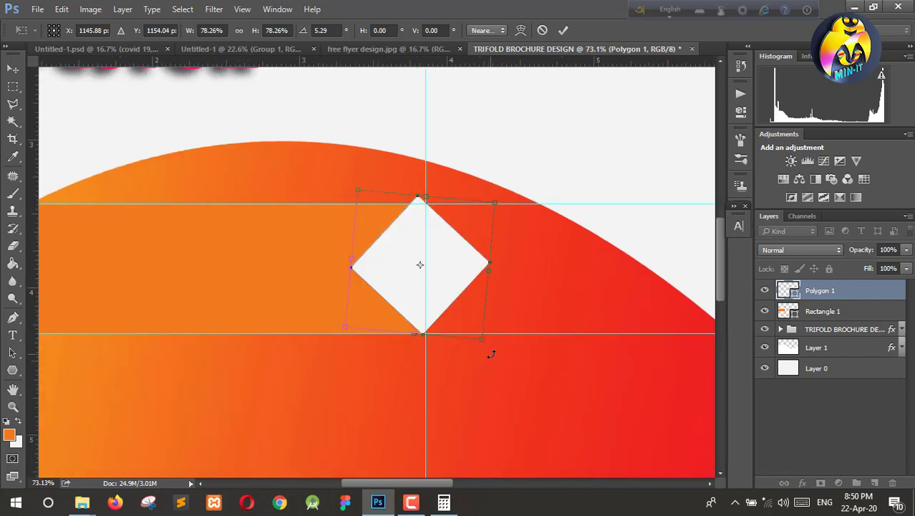
{"action": "left_click_drag", "start_coordinate": [493, 354], "coordinate": [493, 353]}
{"action": "mouse_move", "coordinate": [443, 281]}
{"action": "left_mouse_down"}
{"action": "mouse_move", "coordinate": [464, 285]}
{"action": "mouse_move", "coordinate": [461, 292]}
{"action": "left_mouse_up"}
{"action": "mouse_move", "coordinate": [507, 359]}
{"action": "left_mouse_down"}
{"action": "mouse_move", "coordinate": [494, 364]}
{"action": "mouse_move", "coordinate": [502, 375]}
{"action": "left_mouse_up"}
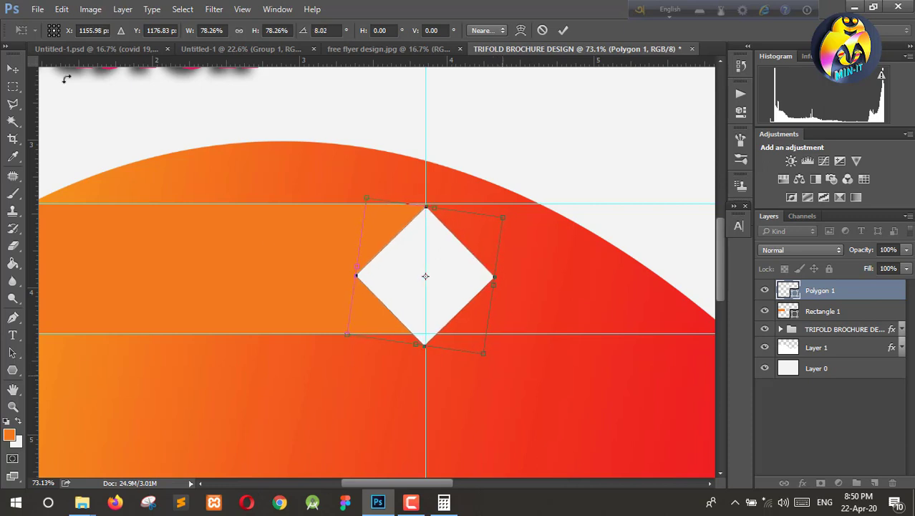
{"action": "left_click", "coordinate": [13, 69]}
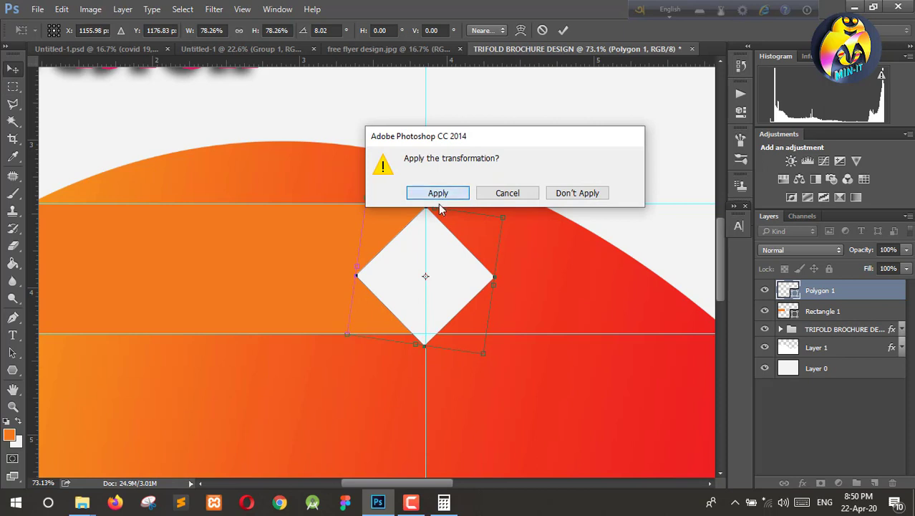
{"action": "left_click", "coordinate": [438, 193]}
{"action": "scroll", "coordinate": [425, 235], "scroll_direction": "down", "scroll_amount": 2}
{"action": "scroll", "coordinate": [424, 262], "scroll_direction": "down", "scroll_amount": 2}
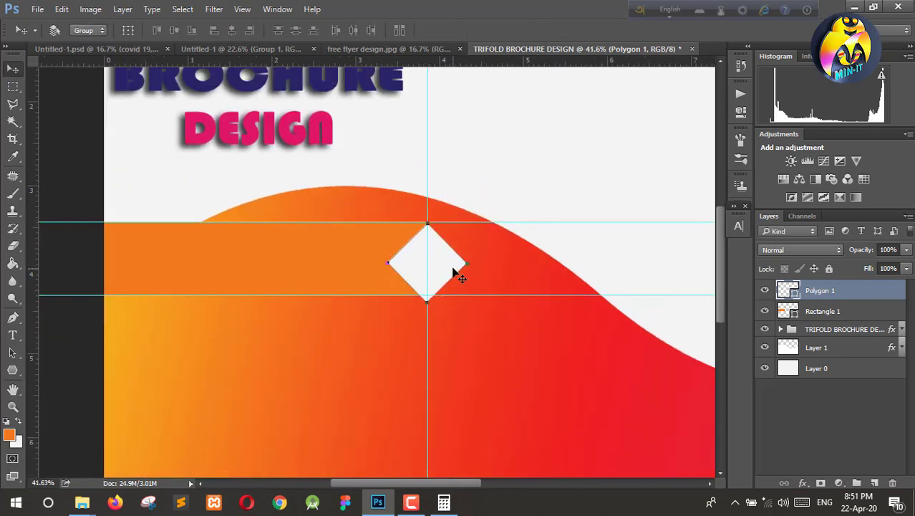
Step: Convert the diamond to a Smart Object and mask it to keep only its left half
{"action": "left_click_drag", "start_coordinate": [453, 270], "coordinate": [453, 268]}
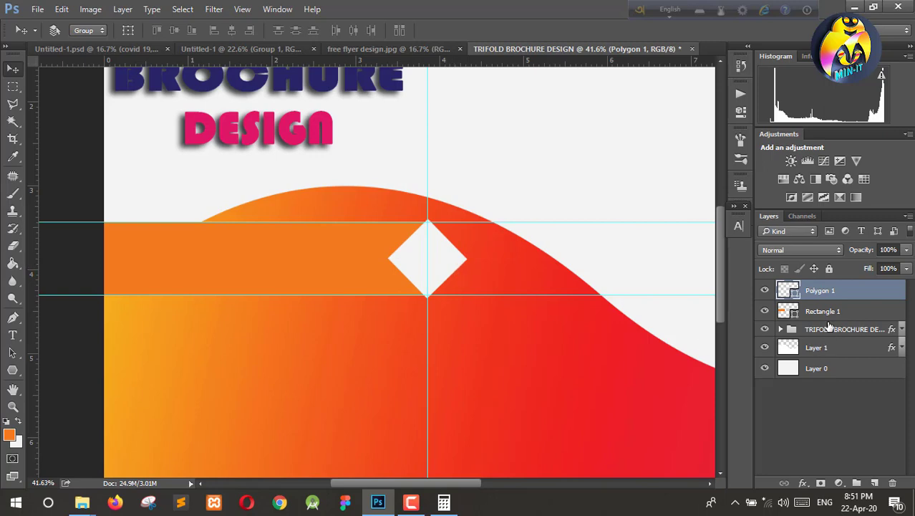
{"action": "right_click", "coordinate": [861, 296]}
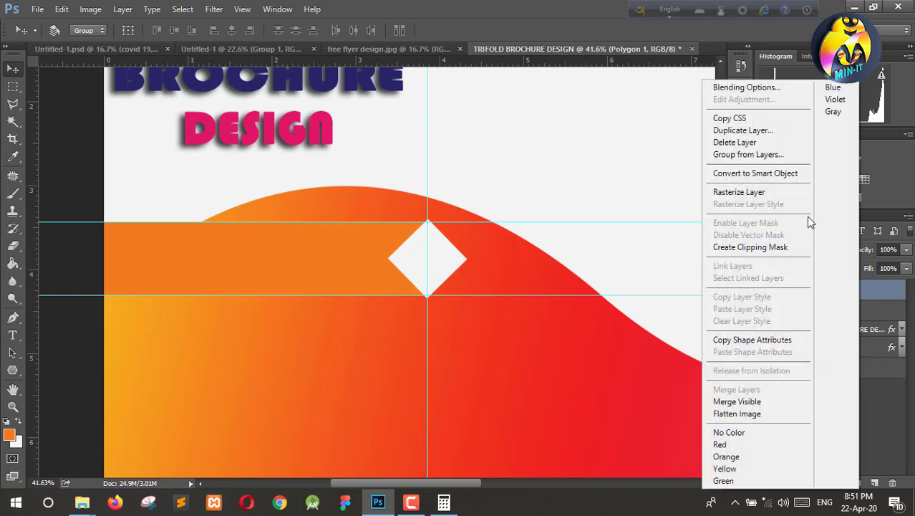
{"action": "left_click", "coordinate": [754, 175]}
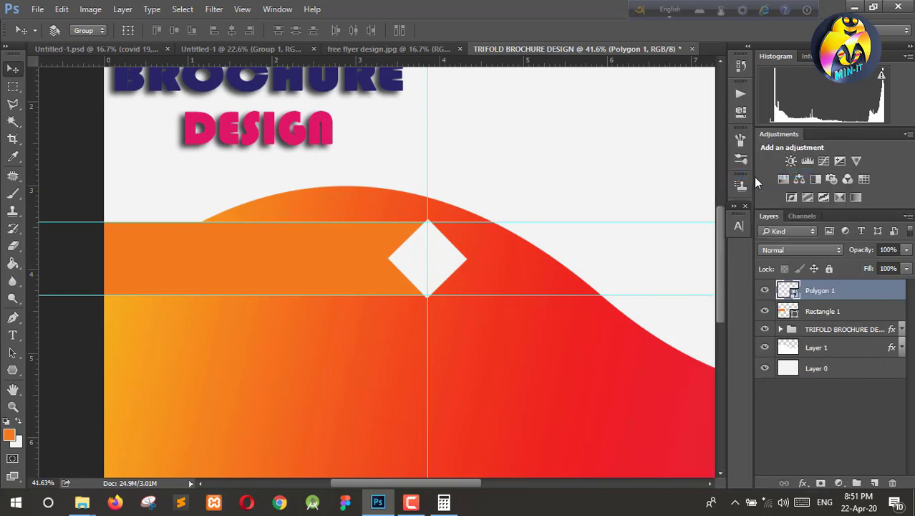
{"action": "left_click", "coordinate": [13, 86]}
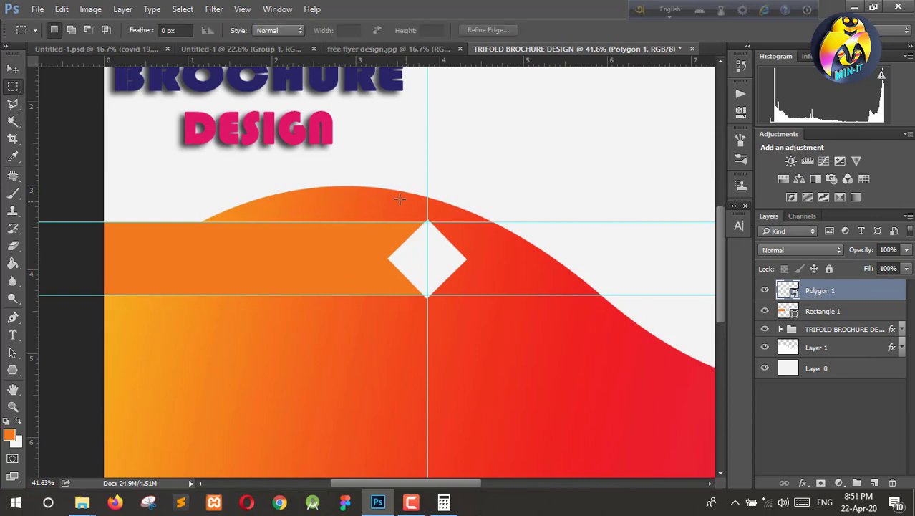
{"action": "scroll", "coordinate": [388, 229], "scroll_direction": "up", "scroll_amount": 2}
{"action": "scroll", "coordinate": [401, 219], "scroll_direction": "up", "scroll_amount": 2}
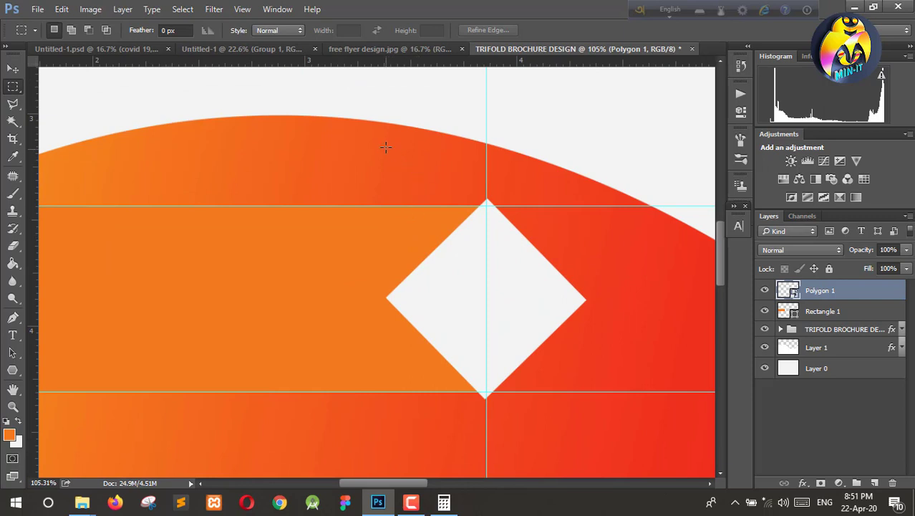
{"action": "mouse_move", "coordinate": [380, 133]}
{"action": "left_mouse_down"}
{"action": "mouse_move", "coordinate": [487, 387]}
{"action": "mouse_move", "coordinate": [487, 420]}
{"action": "left_mouse_up"}
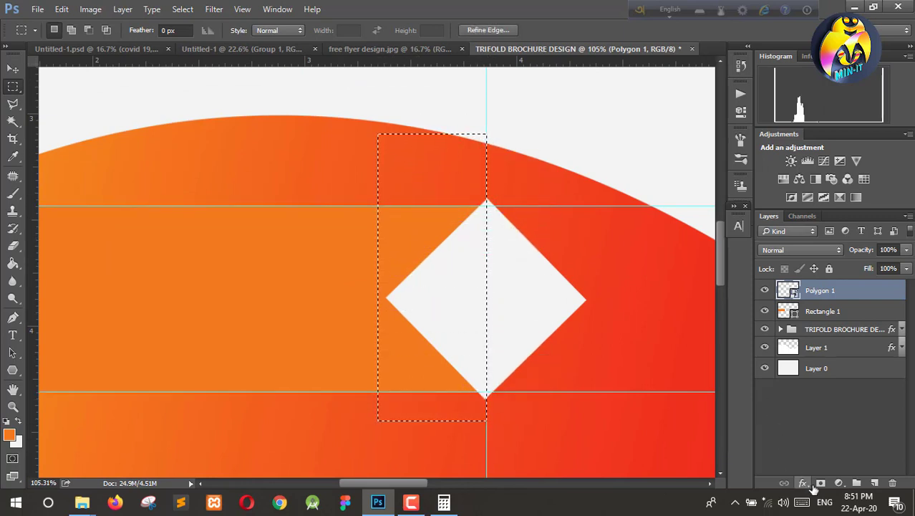
{"action": "left_click", "coordinate": [821, 483]}
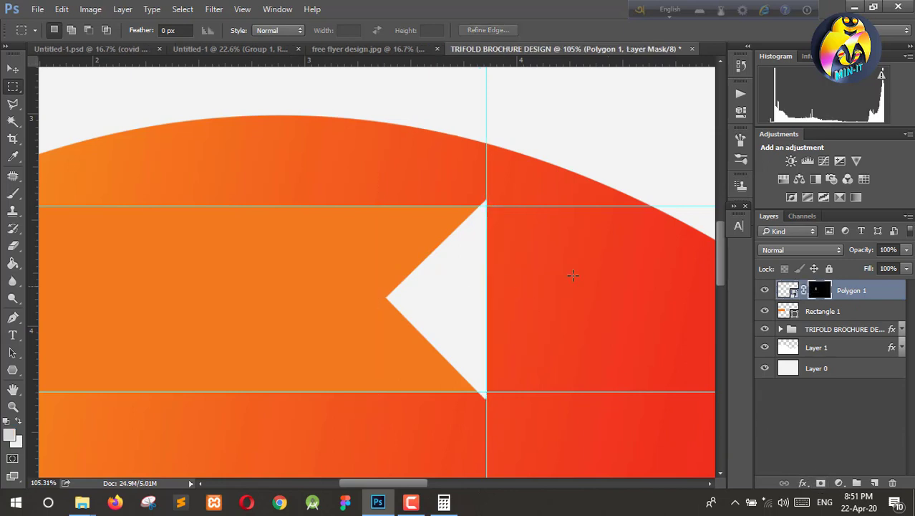
Step: Duplicate the notched Polygon 1 layer
{"action": "scroll", "coordinate": [264, 237], "scroll_direction": "down", "scroll_amount": 2}
{"action": "scroll", "coordinate": [348, 273], "scroll_direction": "down", "scroll_amount": 2}
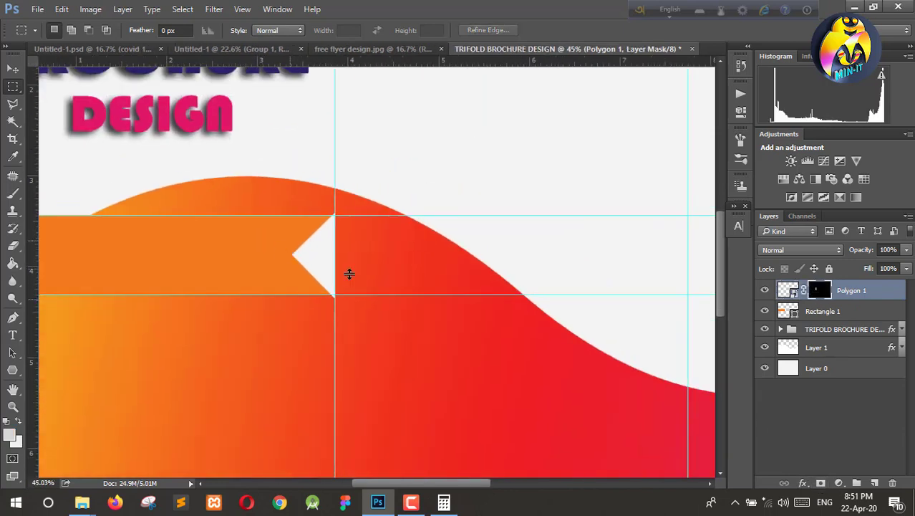
{"action": "scroll", "coordinate": [347, 272], "scroll_direction": "down", "scroll_amount": 1}
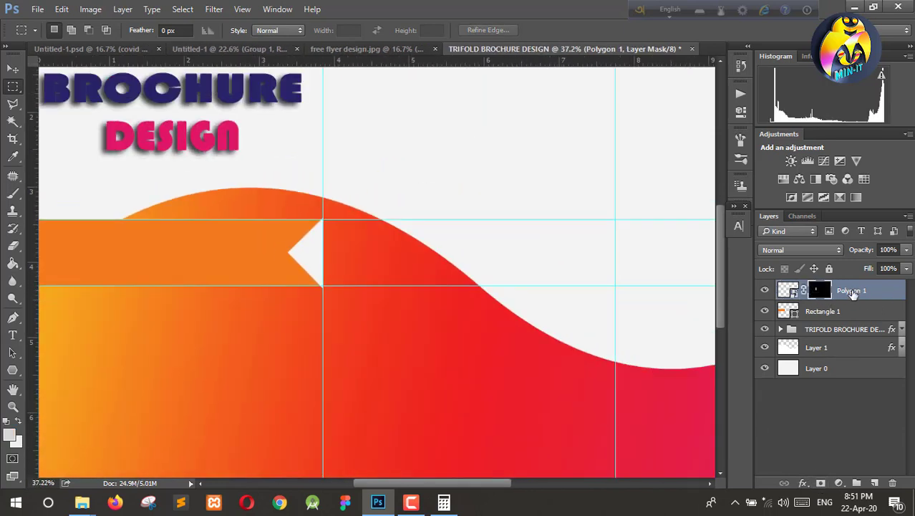
{"action": "scroll", "coordinate": [311, 287], "scroll_direction": "down", "scroll_amount": 2}
{"action": "mouse_move", "coordinate": [863, 292]}
{"action": "left_mouse_down"}
{"action": "mouse_move", "coordinate": [905, 460]}
{"action": "mouse_move", "coordinate": [875, 483]}
{"action": "left_mouse_up"}
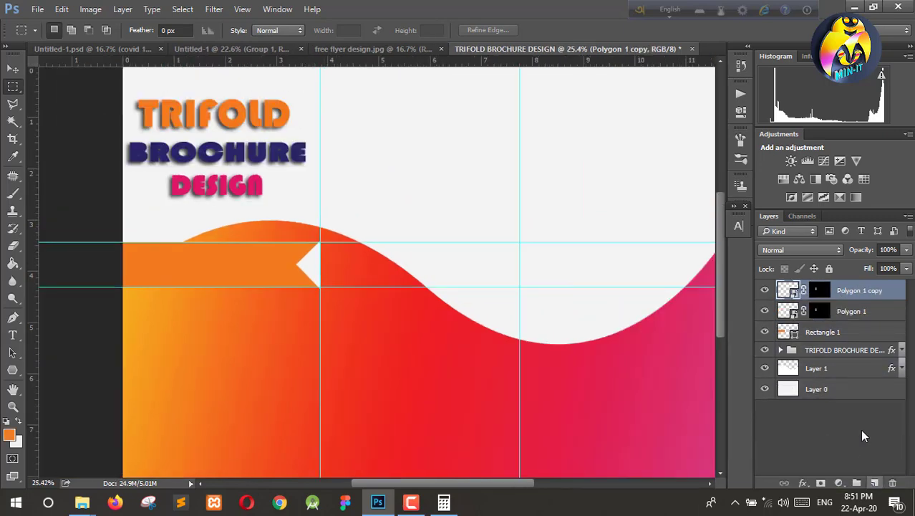
Step: Move the notch copy to the band's left end and flip it horizontally
{"action": "left_click", "coordinate": [12, 69]}
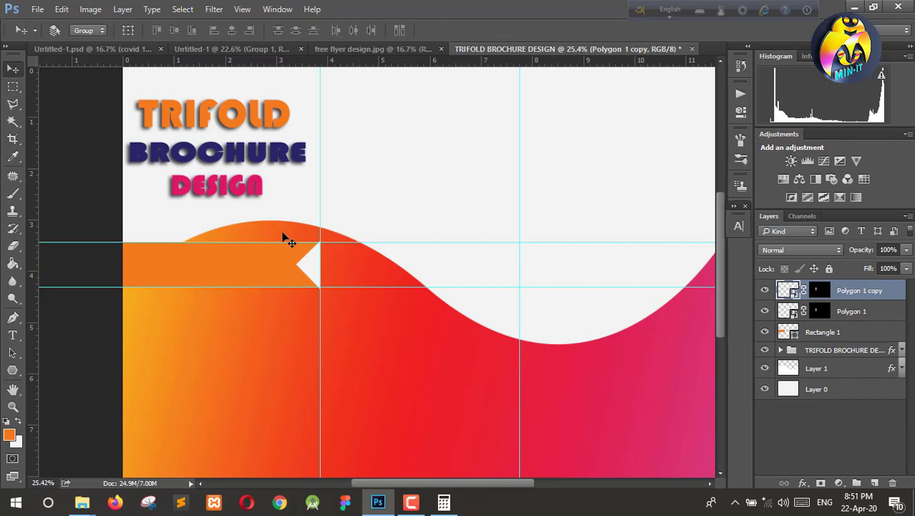
{"action": "left_click_drag", "start_coordinate": [308, 267], "coordinate": [142, 272]}
{"action": "key", "text": "ctrl+t"}
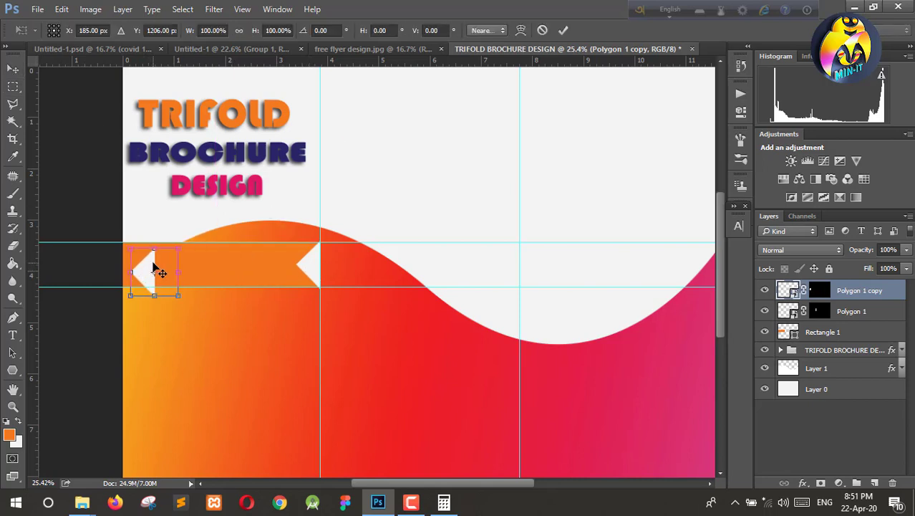
{"action": "right_click", "coordinate": [156, 275]}
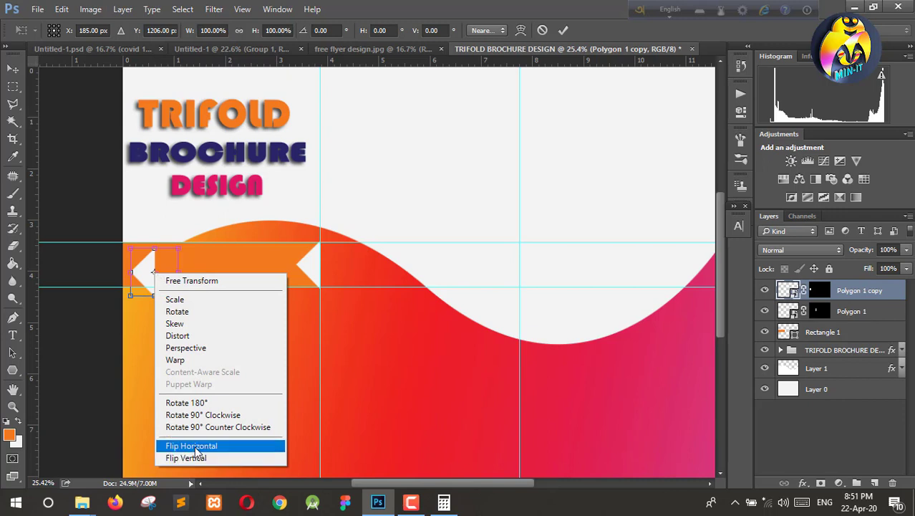
{"action": "left_click", "coordinate": [193, 446]}
{"action": "left_click_drag", "start_coordinate": [167, 276], "coordinate": [138, 269]}
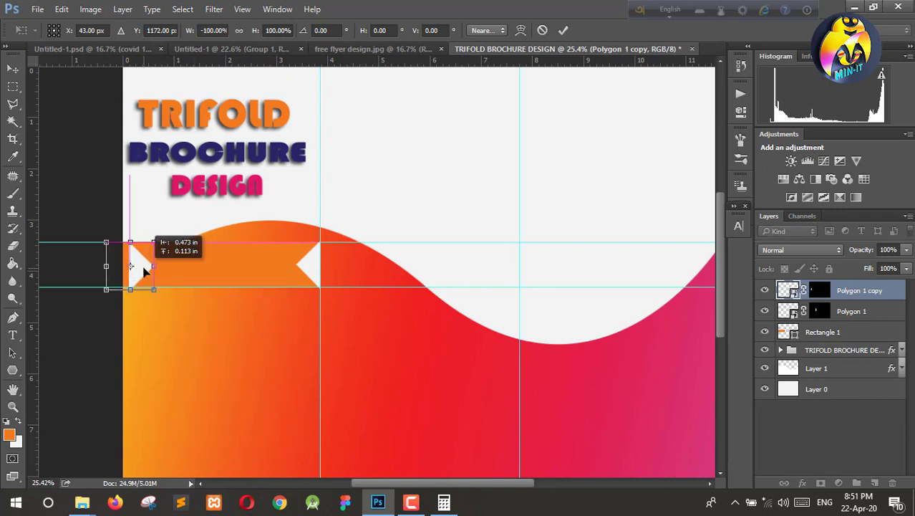
Step: Apply the flipped notch and nudge it with the arrow keys against the page's left edge
{"action": "scroll", "coordinate": [137, 272], "scroll_direction": "up", "scroll_amount": 1}
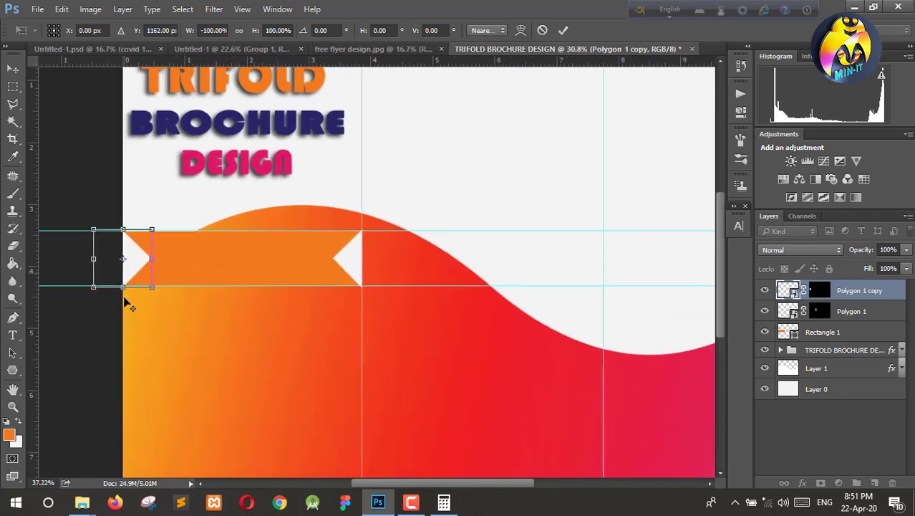
{"action": "scroll", "coordinate": [140, 275], "scroll_direction": "up", "scroll_amount": 3}
{"action": "scroll", "coordinate": [143, 278], "scroll_direction": "up", "scroll_amount": 2}
{"action": "scroll", "coordinate": [143, 277], "scroll_direction": "up", "scroll_amount": 2}
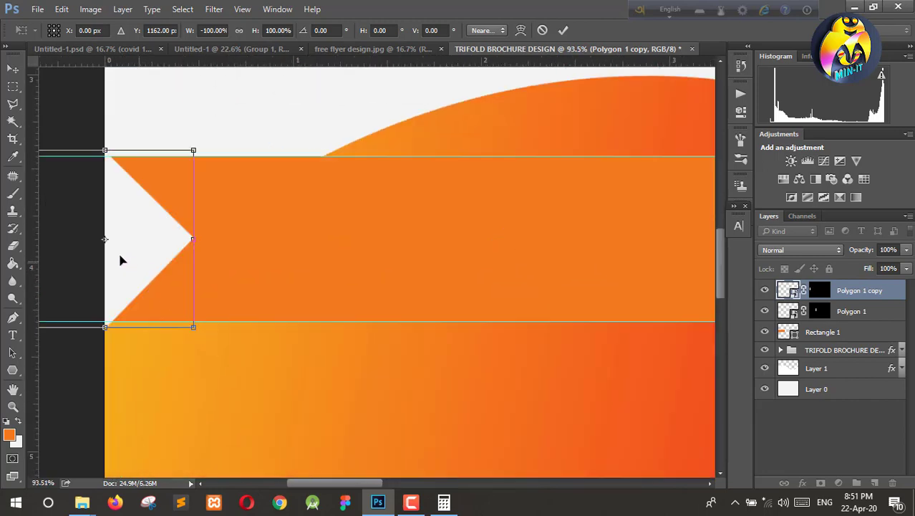
{"action": "left_click", "coordinate": [13, 69]}
{"action": "key", "text": "Return"}
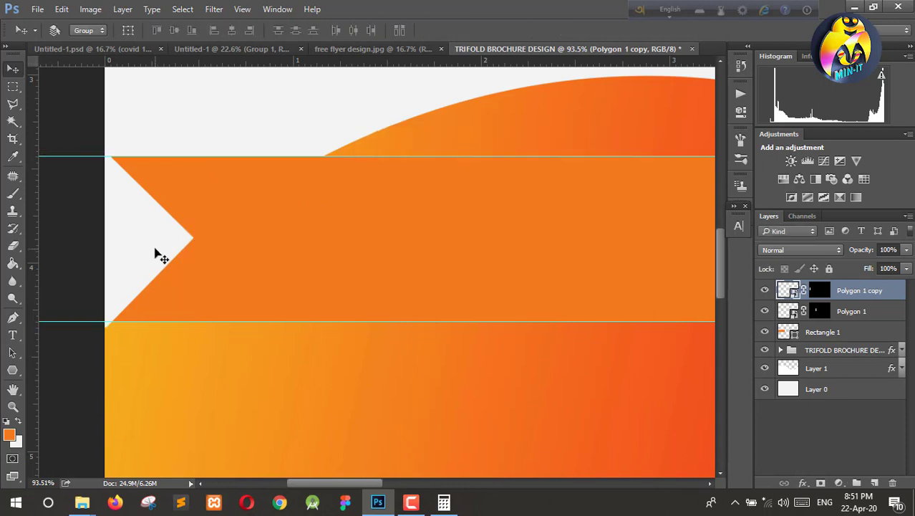
{"action": "key", "text": "Left"}
{"action": "key", "text": "Left"}
{"action": "key", "text": "Left"}
{"action": "key", "text": "Left"}
{"action": "key", "text": "Left"}
{"action": "key", "text": "Left"}
{"action": "key", "text": "Left"}
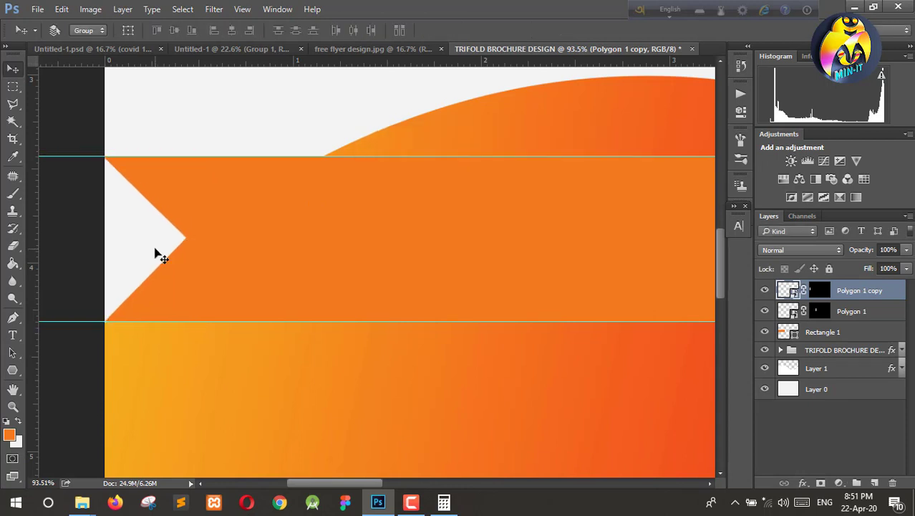
{"action": "key", "text": "Right"}
{"action": "key", "text": "Right"}
{"action": "key", "text": "Right"}
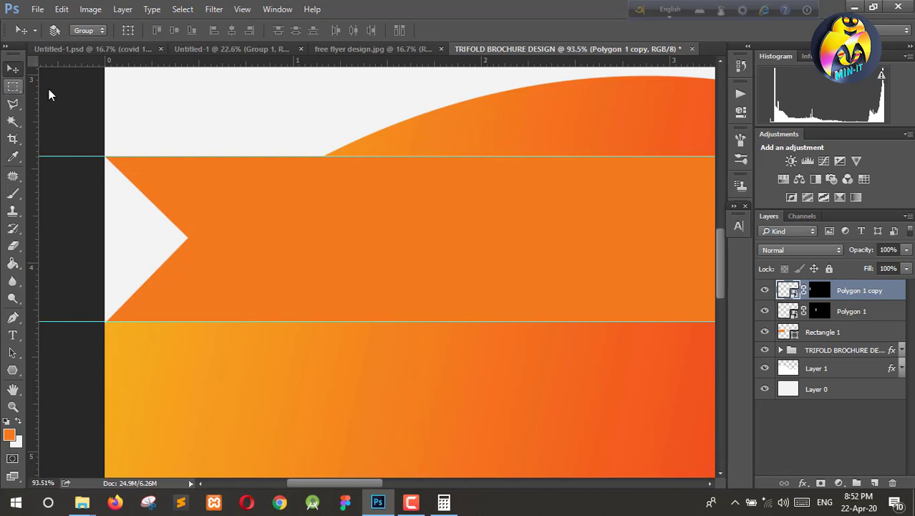
{"action": "scroll", "coordinate": [313, 259], "scroll_direction": "down", "scroll_amount": 2, "text": "alt"}
{"action": "scroll", "coordinate": [312, 259], "scroll_direction": "down", "scroll_amount": 3, "text": "alt"}
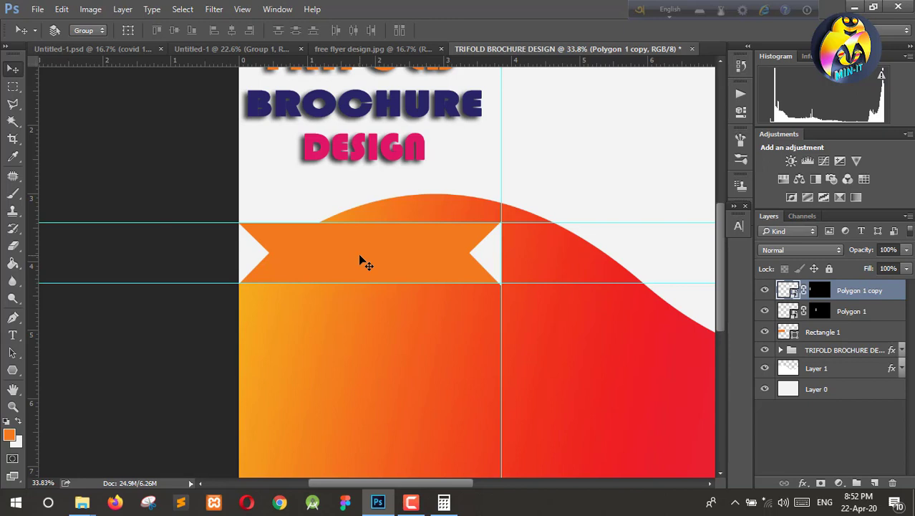
Step: Paste the COVID-19 text onto the ribbon, centre it, and add a drop shadow
{"action": "key", "text": "ctrl+v"}
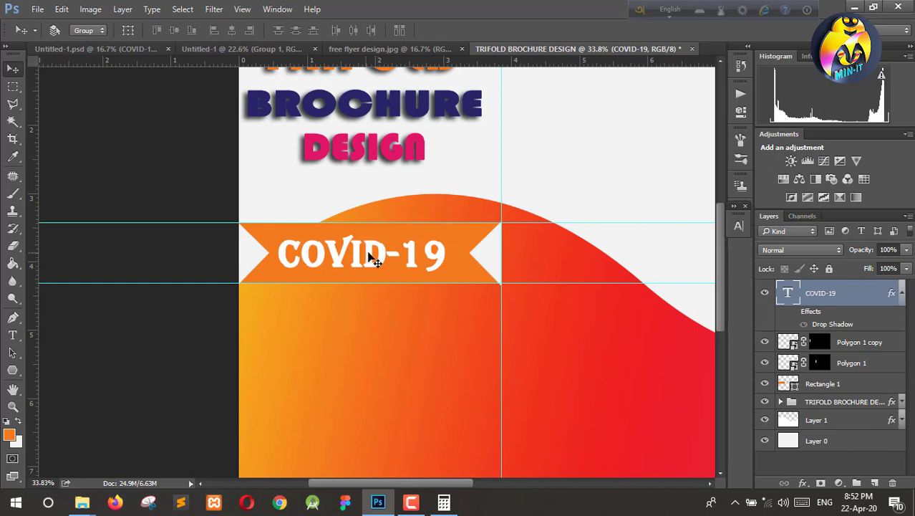
{"action": "left_click_drag", "start_coordinate": [371, 258], "coordinate": [374, 258]}
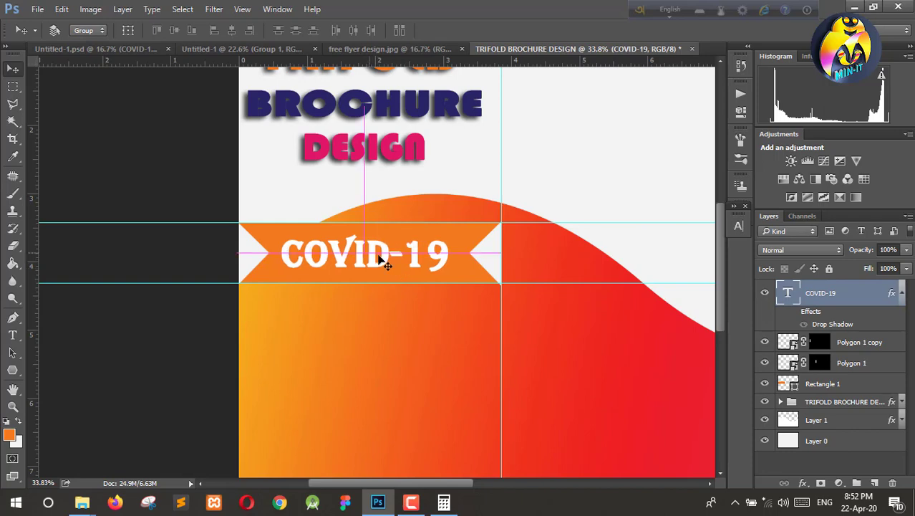
{"action": "double_click", "coordinate": [877, 299]}
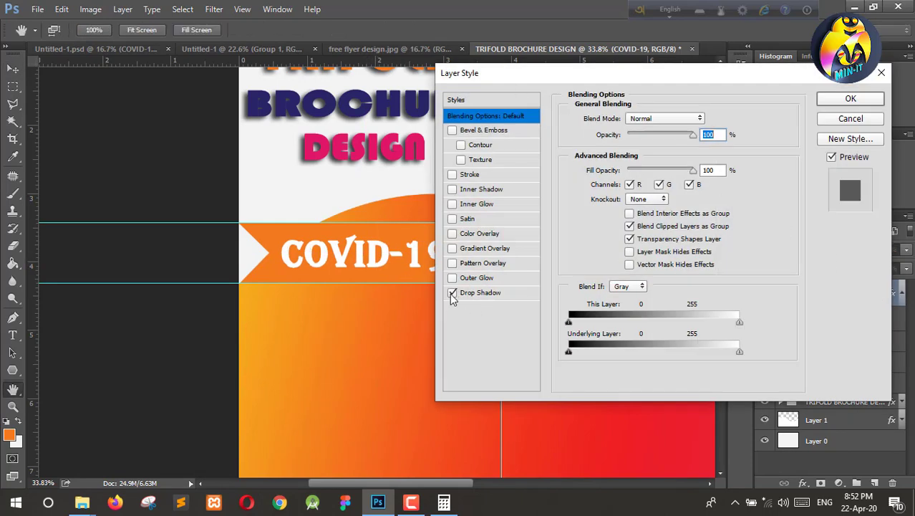
{"action": "left_click", "coordinate": [452, 293]}
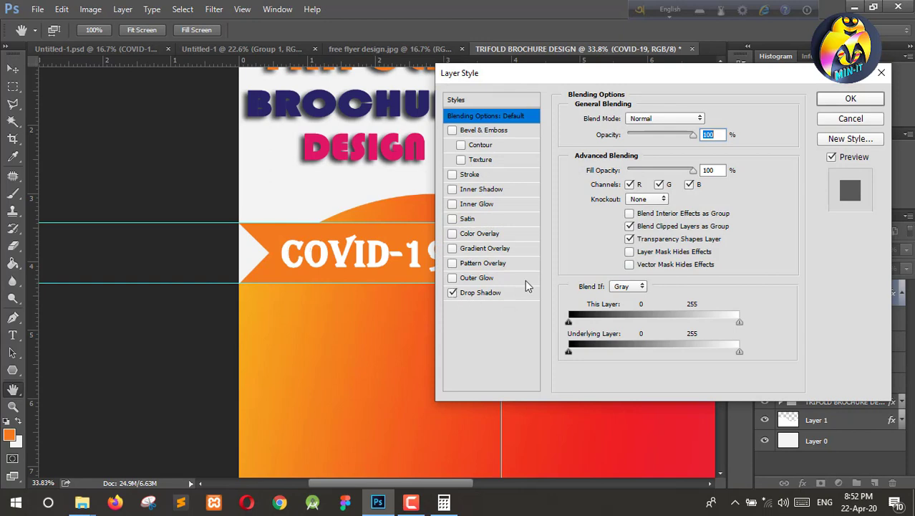
{"action": "left_click", "coordinate": [849, 98]}
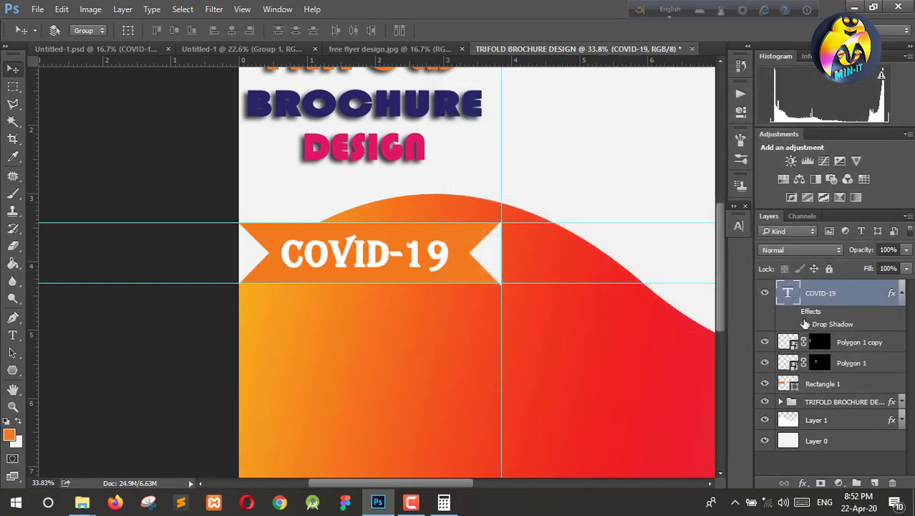
{"action": "left_click", "coordinate": [793, 311]}
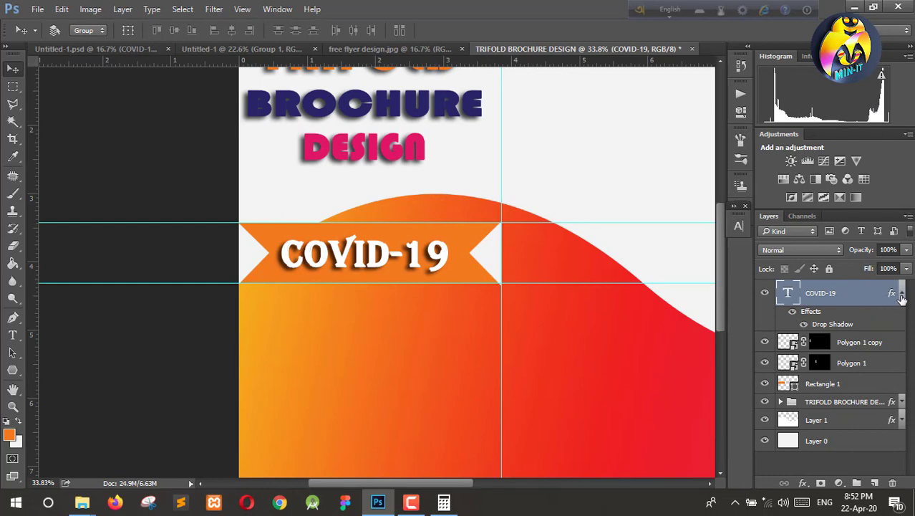
{"action": "left_click", "coordinate": [901, 294]}
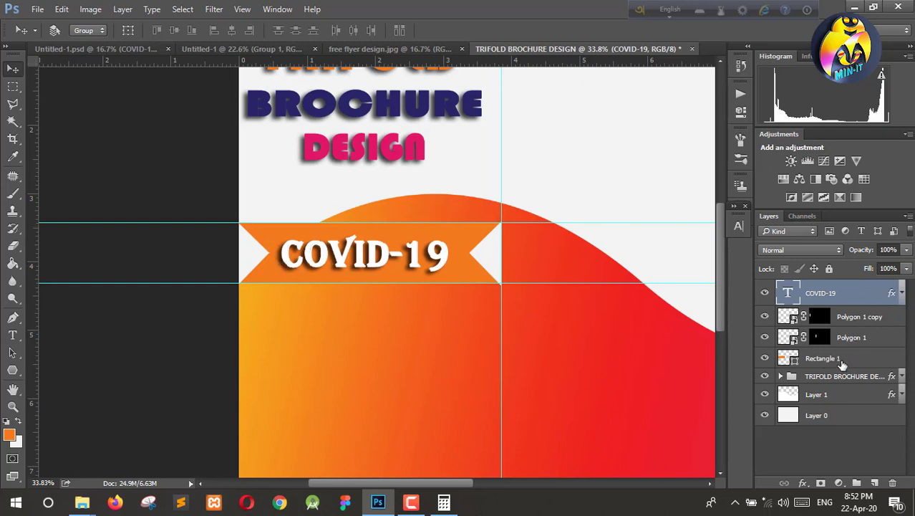
Step: Group the four ribbon layers down to Rectangle 1 and name the group covid 19
{"action": "left_click", "coordinate": [843, 358], "text": "shift"}
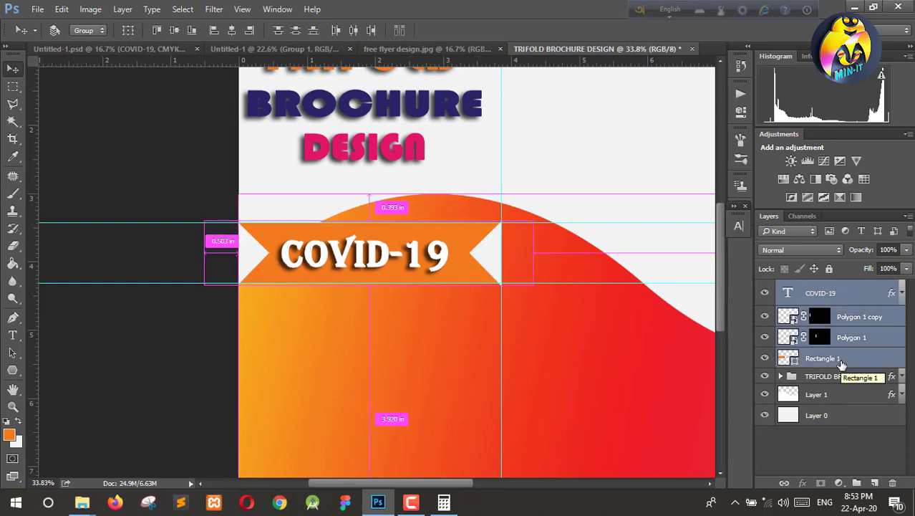
{"action": "key", "text": "ctrl+g"}
{"action": "double_click", "coordinate": [820, 288]}
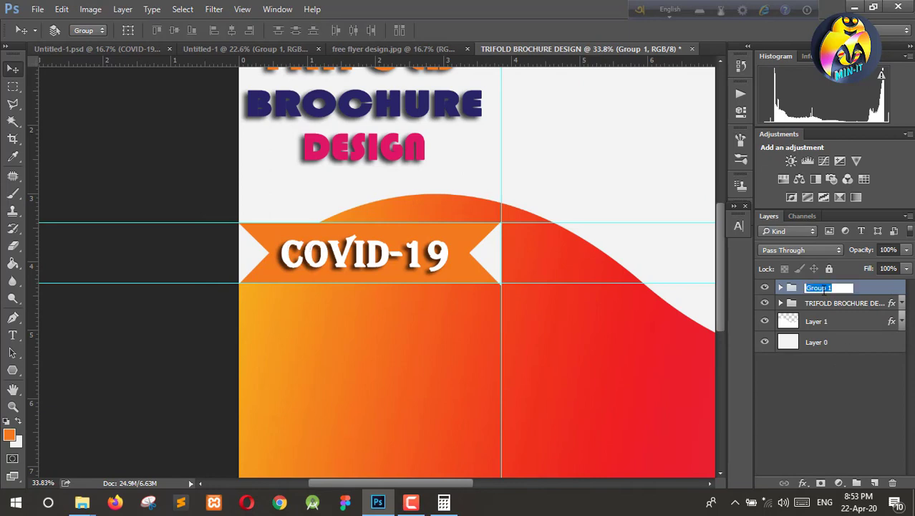
{"action": "type", "text": "covid"}
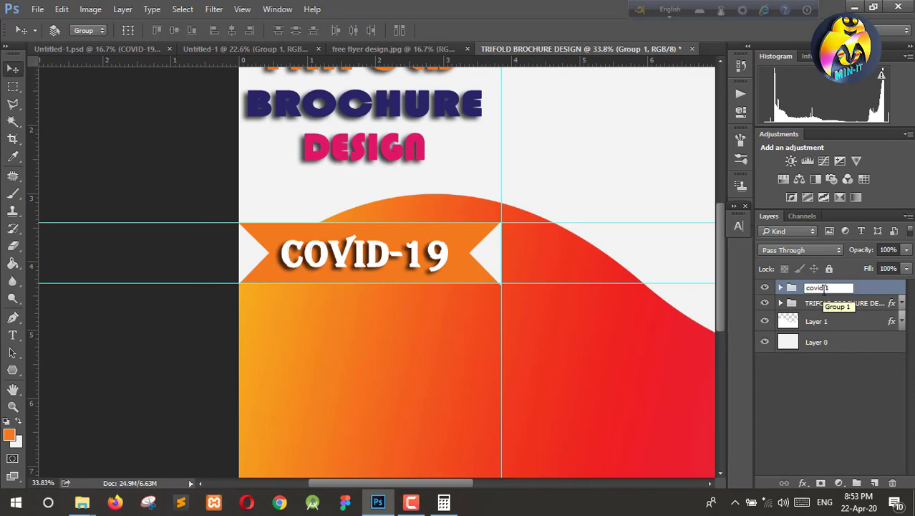
{"action": "type", "text": " 19"}
{"action": "key", "text": "Return"}
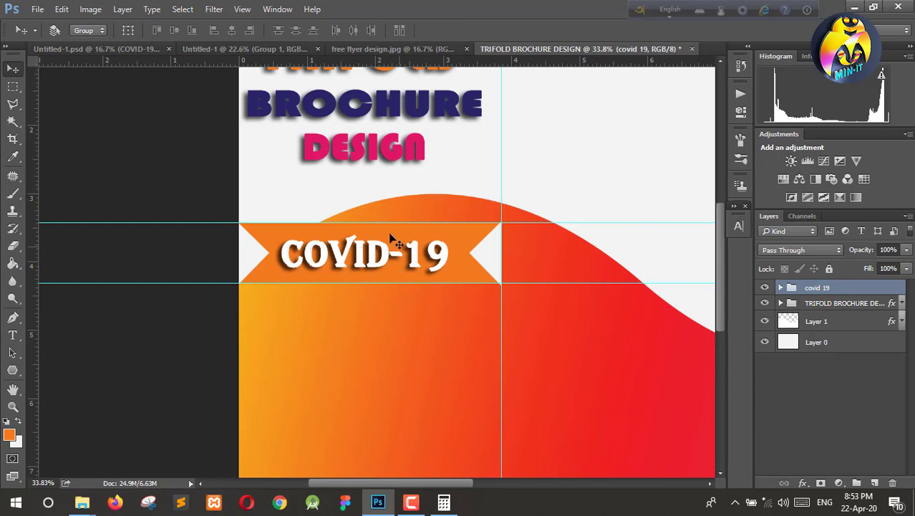
Step: Give the covid 19 group a drop shadow
{"action": "double_click", "coordinate": [799, 309]}
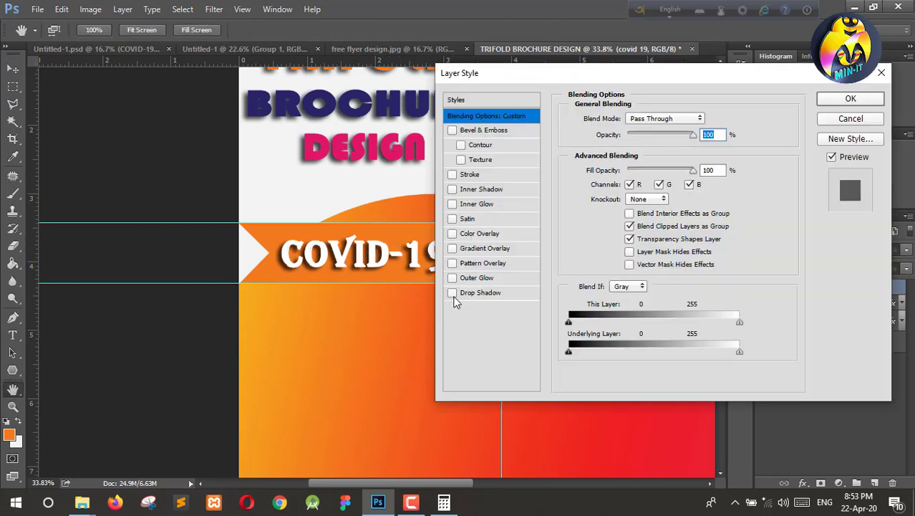
{"action": "left_click", "coordinate": [452, 293]}
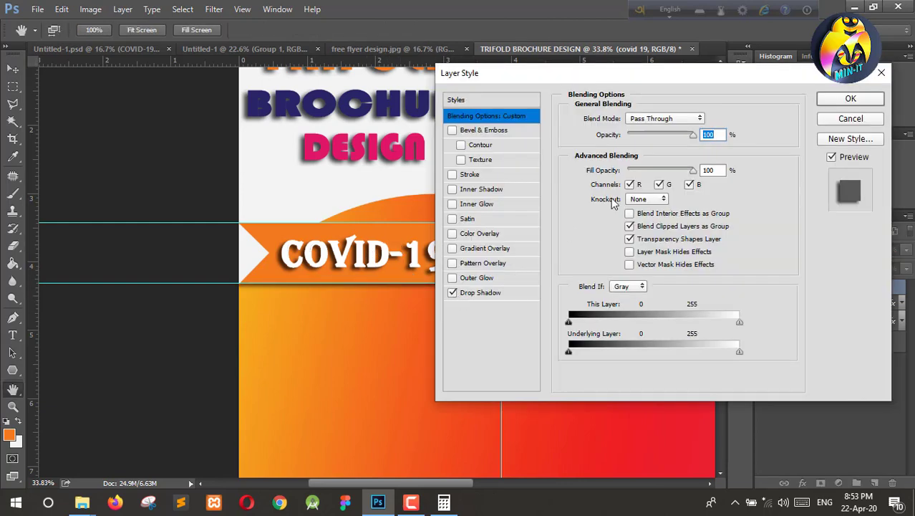
{"action": "left_click", "coordinate": [850, 100]}
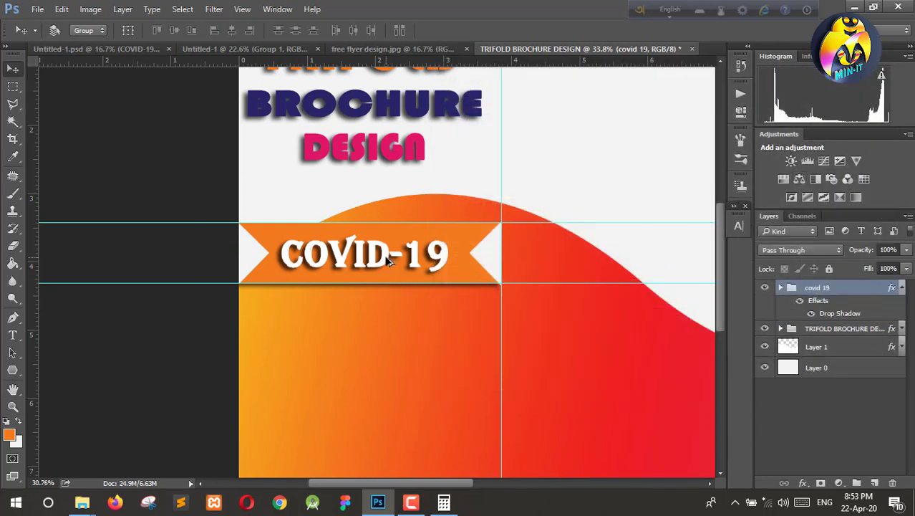
{"action": "key", "text": "ctrl+0"}
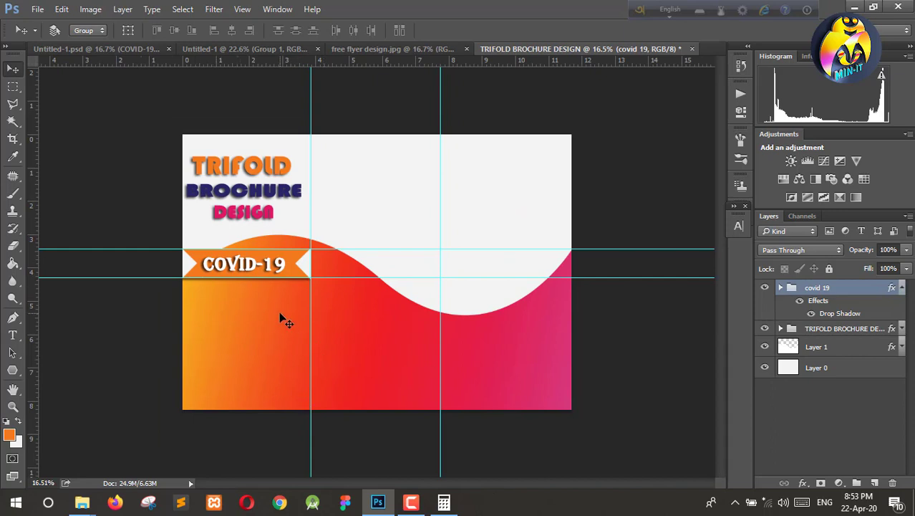
Step: Draw a four-sided diamond and move it into the left panel below the ribbon
{"action": "key", "text": "ctrl+plus"}
{"action": "left_click", "coordinate": [902, 288]}
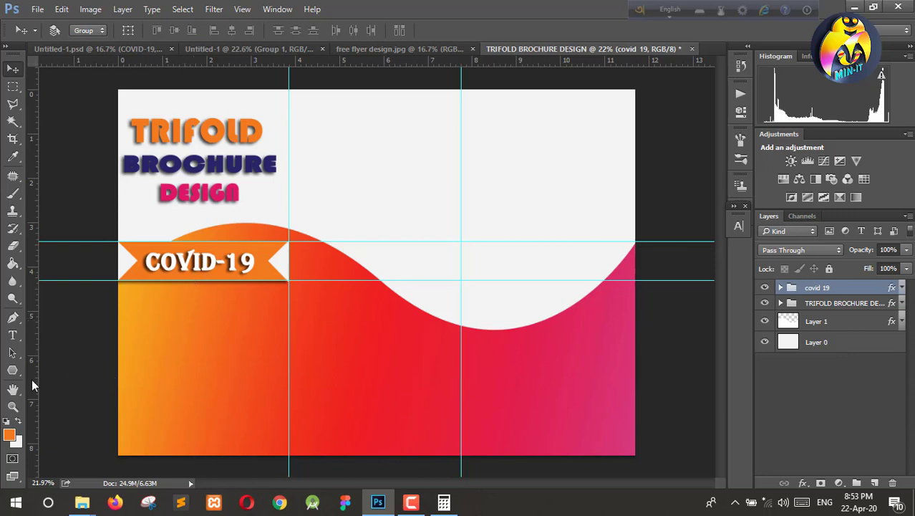
{"action": "left_click", "coordinate": [12, 370]}
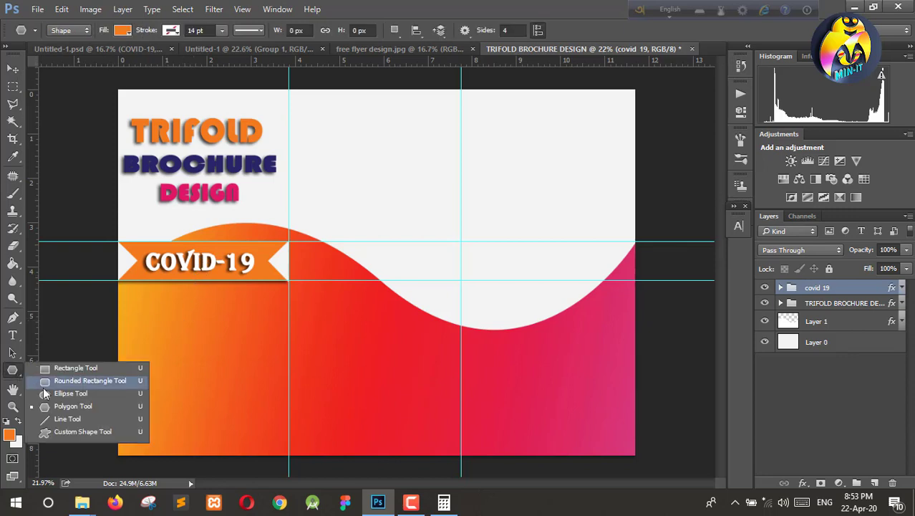
{"action": "left_click", "coordinate": [63, 406]}
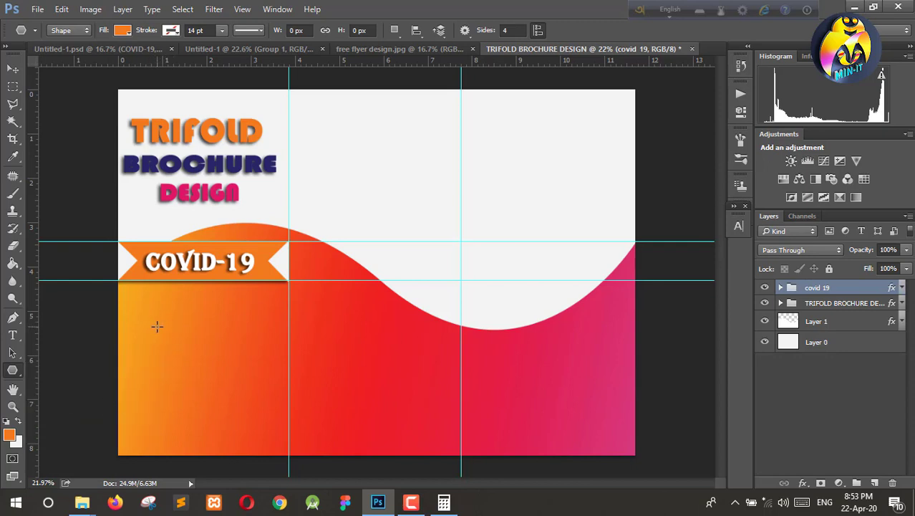
{"action": "left_click_drag", "start_coordinate": [156, 326], "coordinate": [232, 328]}
{"action": "key", "text": "v"}
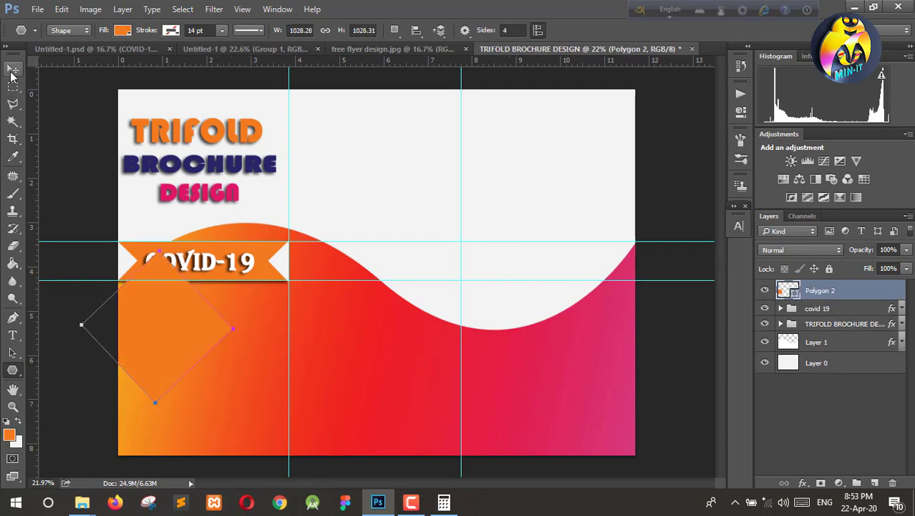
{"action": "mouse_move", "coordinate": [169, 338]}
{"action": "left_mouse_down"}
{"action": "mouse_move", "coordinate": [212, 378]}
{"action": "mouse_move", "coordinate": [203, 378]}
{"action": "left_mouse_up"}
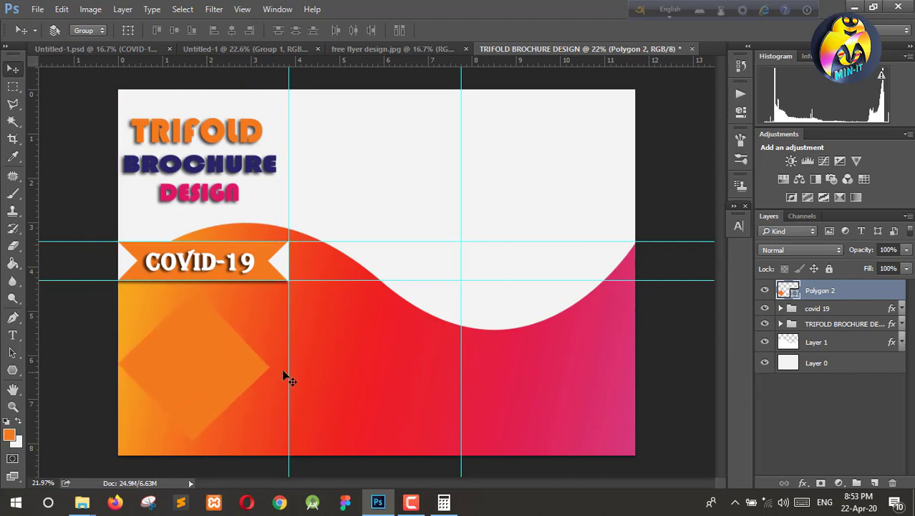
Step: Fill the diamond with near-white fdf8f4
{"action": "double_click", "coordinate": [794, 297]}
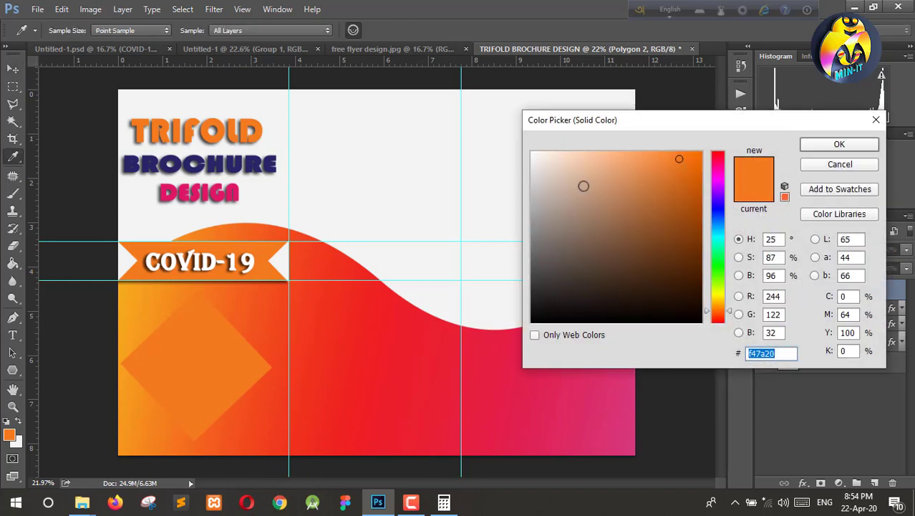
{"action": "left_click", "coordinate": [537, 153]}
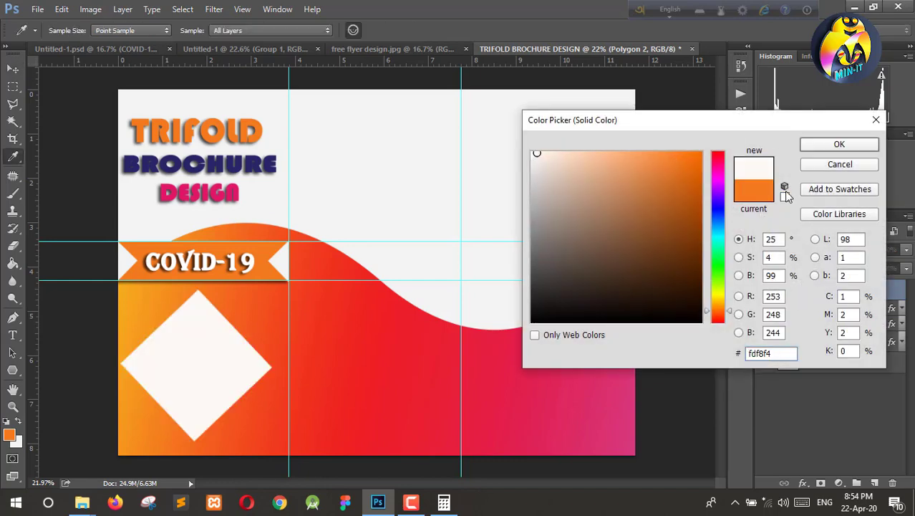
{"action": "left_click", "coordinate": [820, 148]}
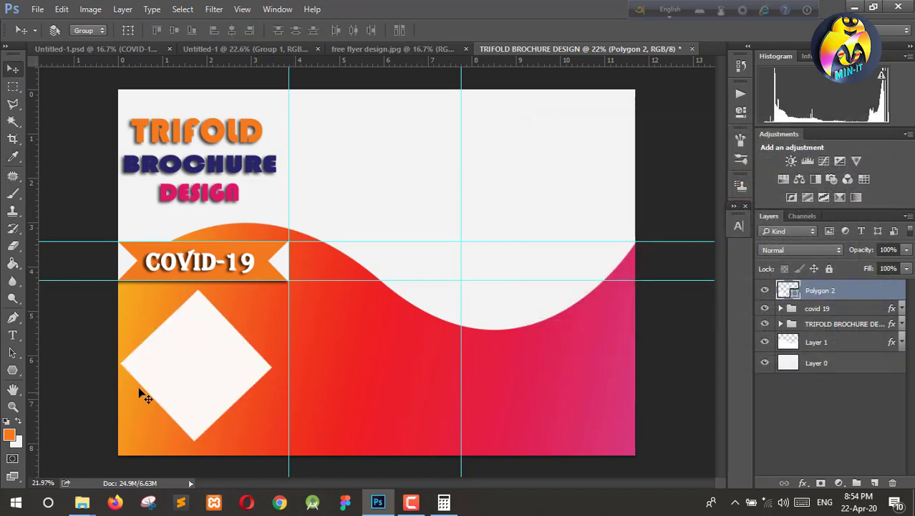
{"action": "scroll", "coordinate": [140, 390], "scroll_direction": "up", "scroll_amount": 1}
{"action": "scroll", "coordinate": [141, 399], "scroll_direction": "up", "scroll_amount": 2}
{"action": "scroll", "coordinate": [137, 393], "scroll_direction": "up", "scroll_amount": 2}
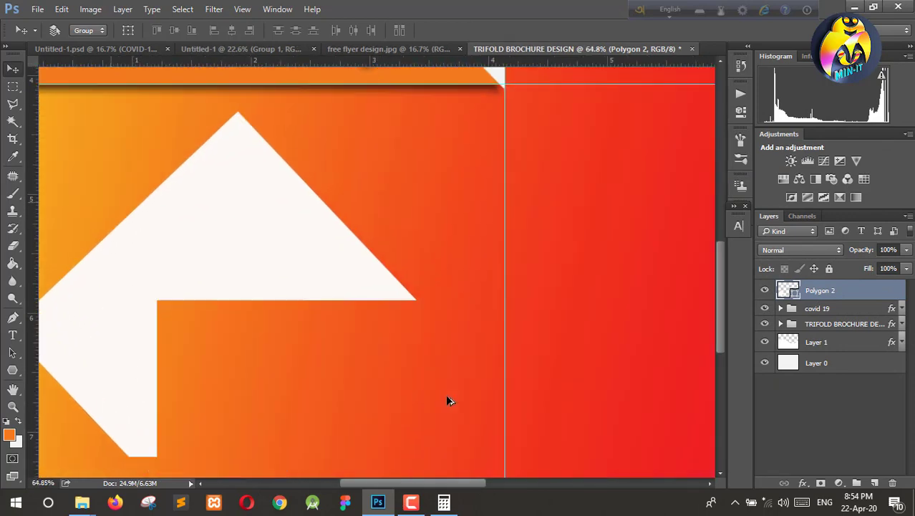
Step: Draw a smaller diamond inside the white frame and fill it orange
{"action": "left_click", "coordinate": [14, 373]}
{"action": "left_click", "coordinate": [520, 30]}
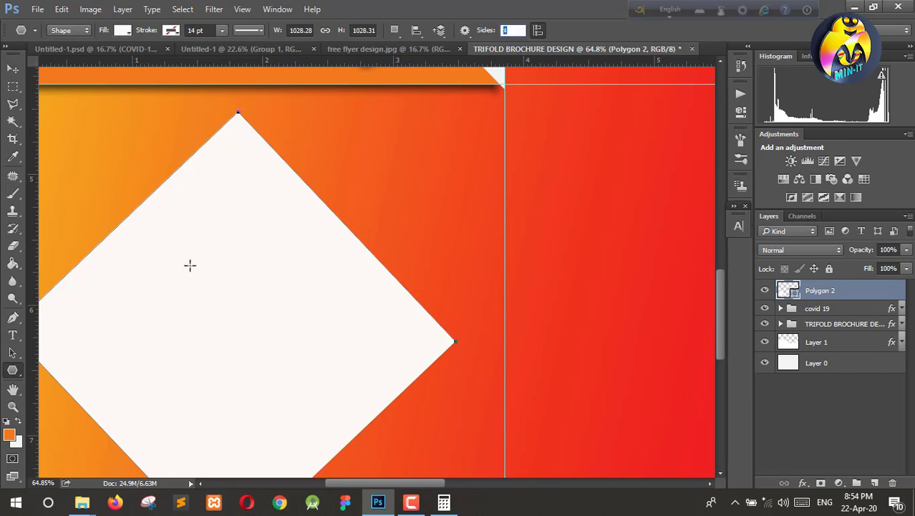
{"action": "mouse_move", "coordinate": [190, 265]}
{"action": "left_mouse_down"}
{"action": "mouse_move", "coordinate": [264, 277]}
{"action": "mouse_move", "coordinate": [262, 261]}
{"action": "left_mouse_up"}
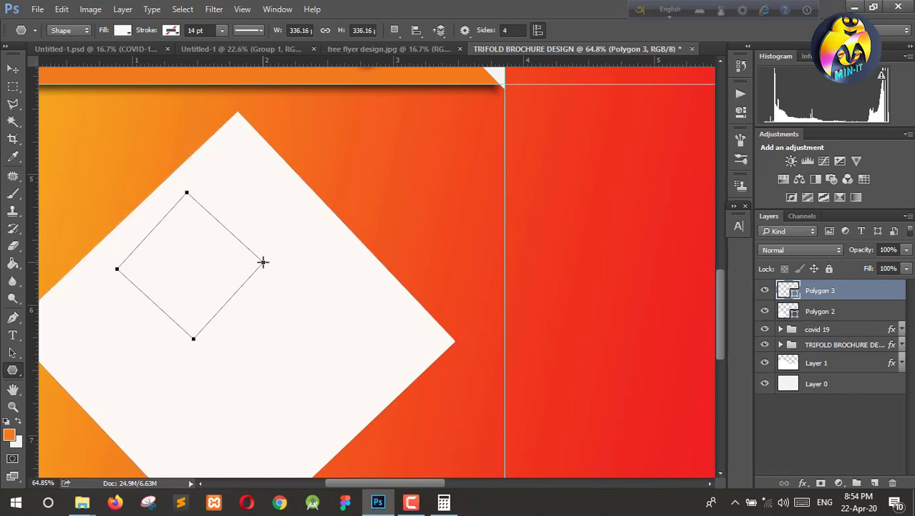
{"action": "left_click", "coordinate": [14, 69]}
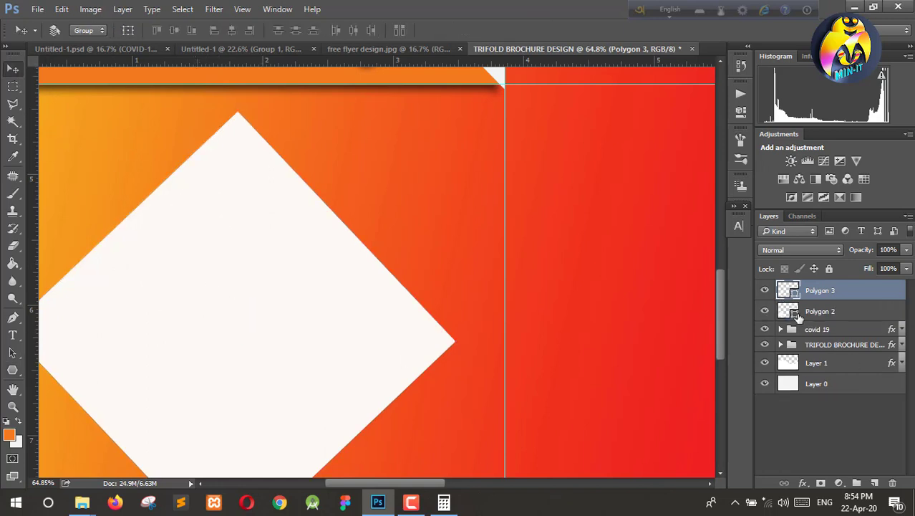
{"action": "double_click", "coordinate": [790, 292]}
{"action": "left_click", "coordinate": [648, 172]}
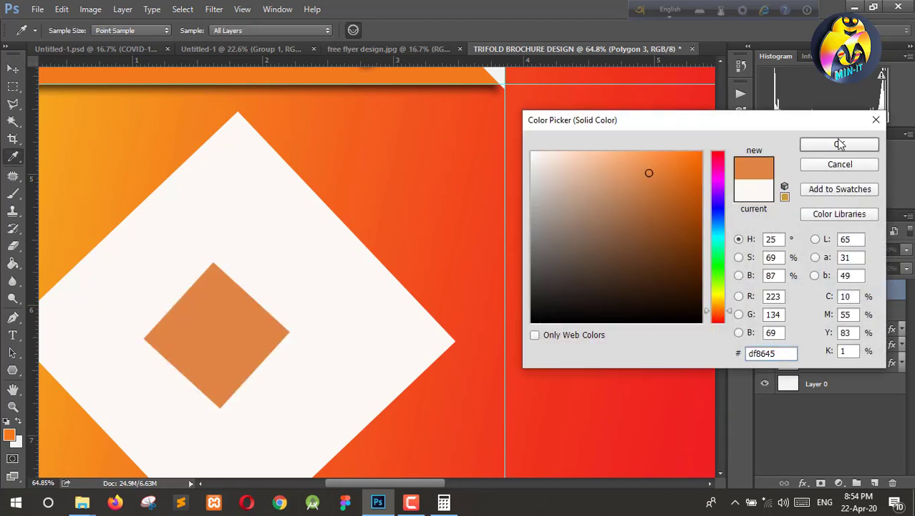
{"action": "left_click", "coordinate": [836, 144]}
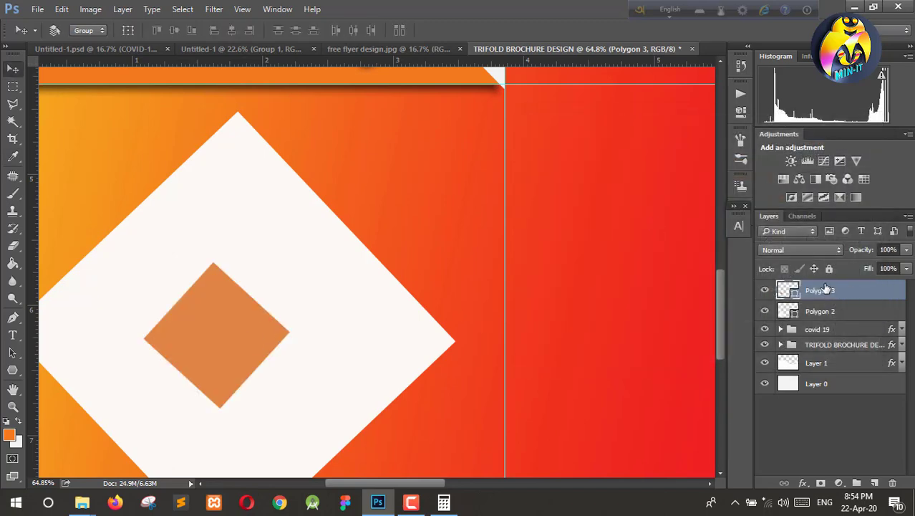
Step: Make two copies of the orange diamond and arrange all three in a zigzag row
{"action": "left_click_drag", "start_coordinate": [825, 293], "coordinate": [875, 482]}
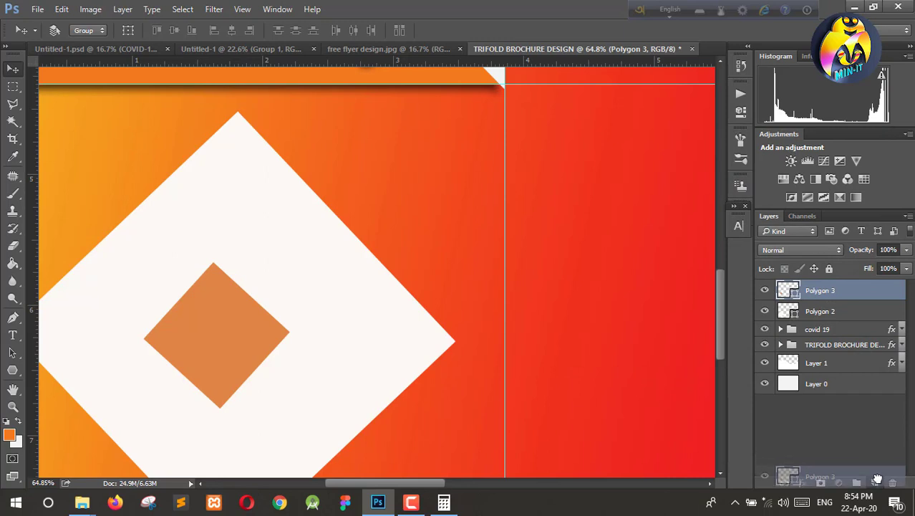
{"action": "key", "text": "ctrl+j"}
{"action": "mouse_move", "coordinate": [218, 323]}
{"action": "left_mouse_down"}
{"action": "mouse_move", "coordinate": [338, 324]}
{"action": "mouse_move", "coordinate": [177, 334]}
{"action": "mouse_move", "coordinate": [349, 331]}
{"action": "left_mouse_up"}
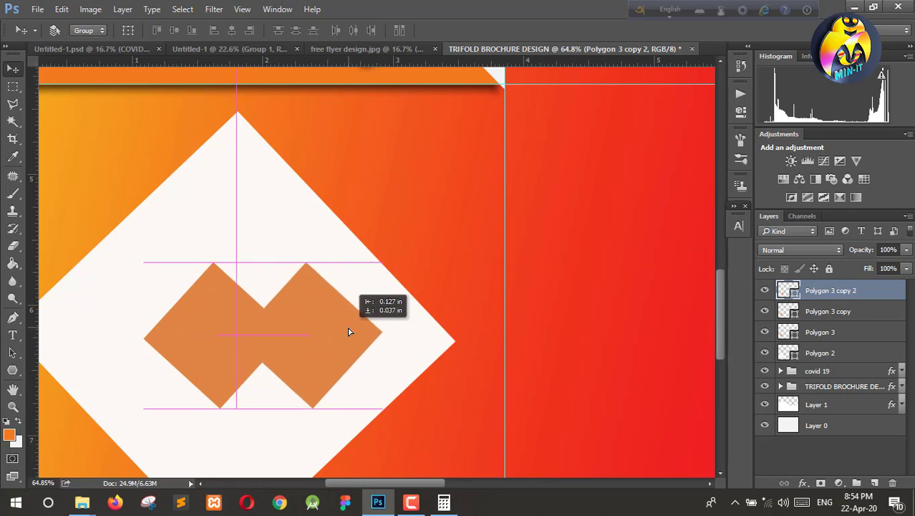
{"action": "left_click", "coordinate": [806, 313]}
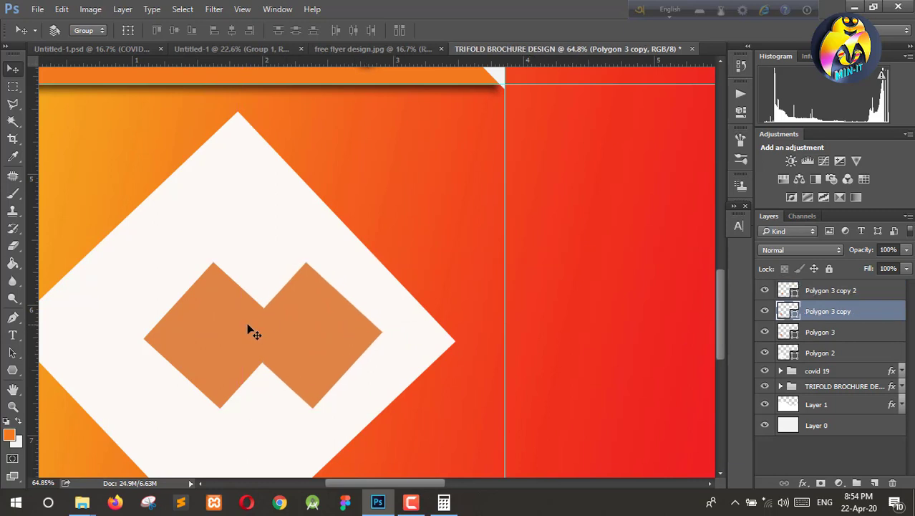
{"action": "left_click_drag", "start_coordinate": [237, 331], "coordinate": [141, 336]}
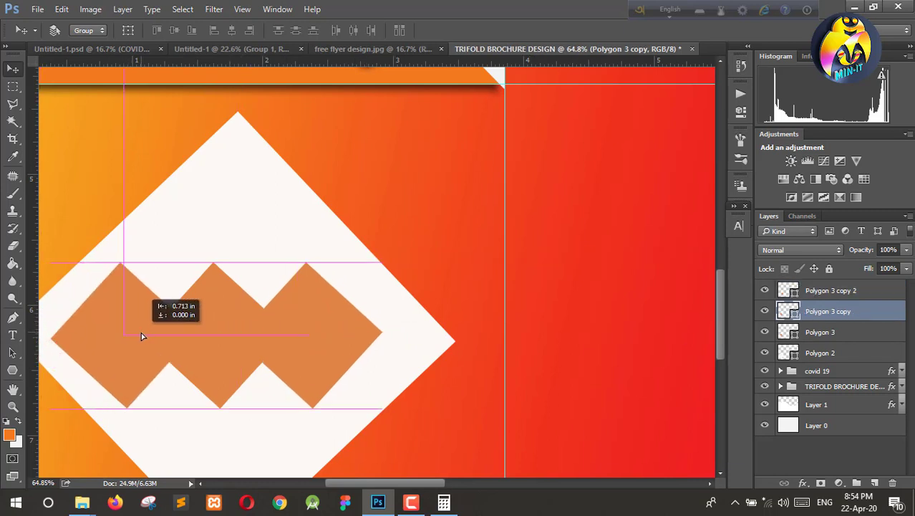
{"action": "left_click", "coordinate": [825, 333]}
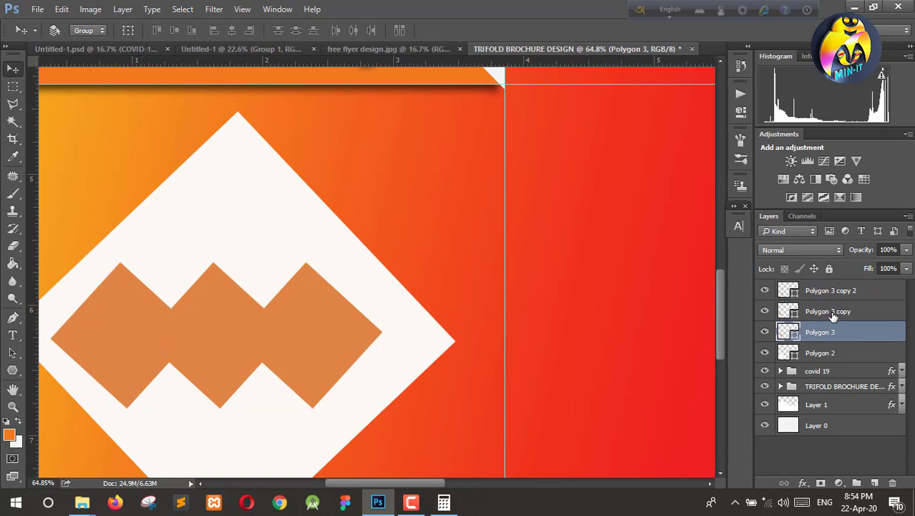
{"action": "left_click", "coordinate": [830, 292], "text": "shift"}
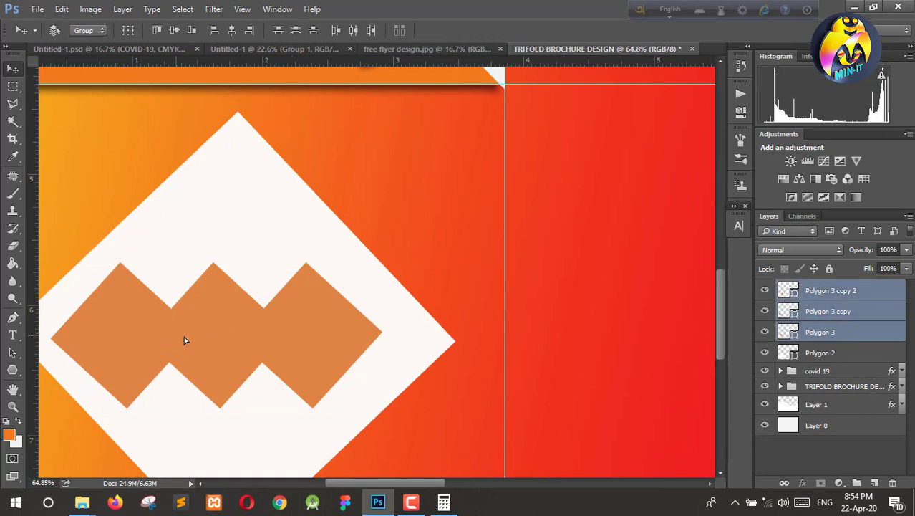
{"action": "left_click_drag", "start_coordinate": [184, 340], "coordinate": [195, 339]}
Step: Group Polygon 2 and the three small diamond layers into a group named 'all trangle'
{"action": "scroll", "coordinate": [286, 381], "scroll_direction": "down", "scroll_amount": 3}
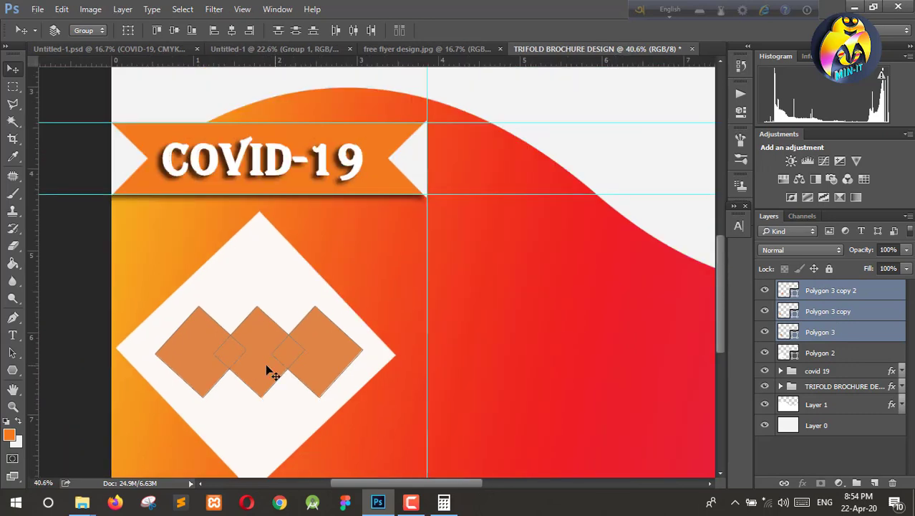
{"action": "scroll", "coordinate": [285, 338], "scroll_direction": "down", "scroll_amount": 3}
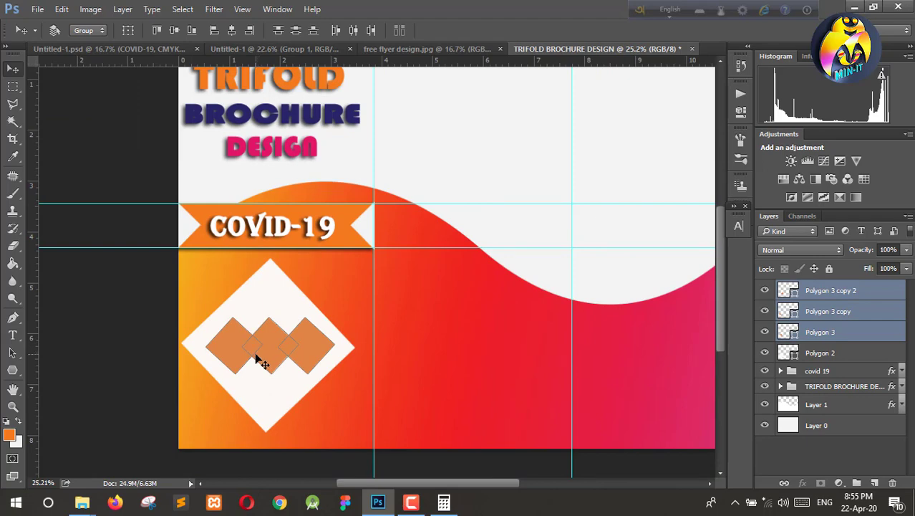
{"action": "scroll", "coordinate": [245, 363], "scroll_direction": "up", "scroll_amount": 3}
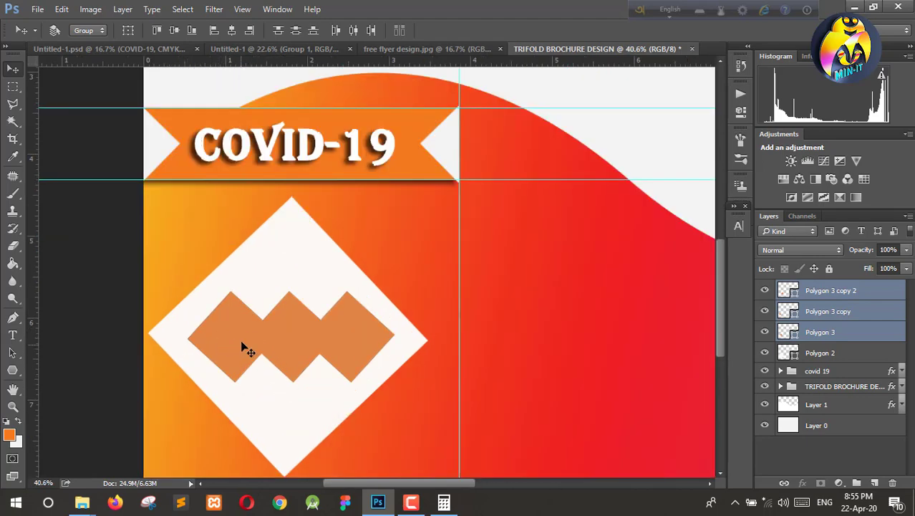
{"action": "left_click", "coordinate": [831, 356]}
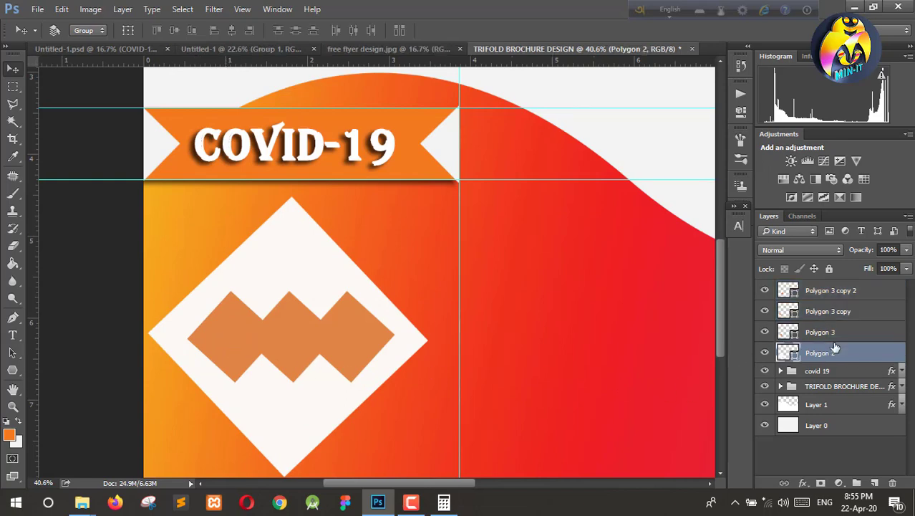
{"action": "left_click", "coordinate": [831, 293], "text": "shift"}
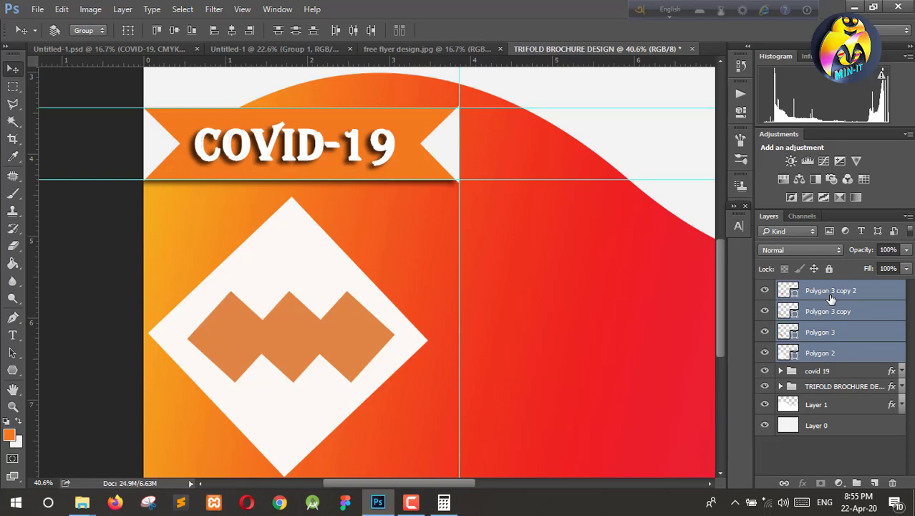
{"action": "key", "text": "ctrl+g"}
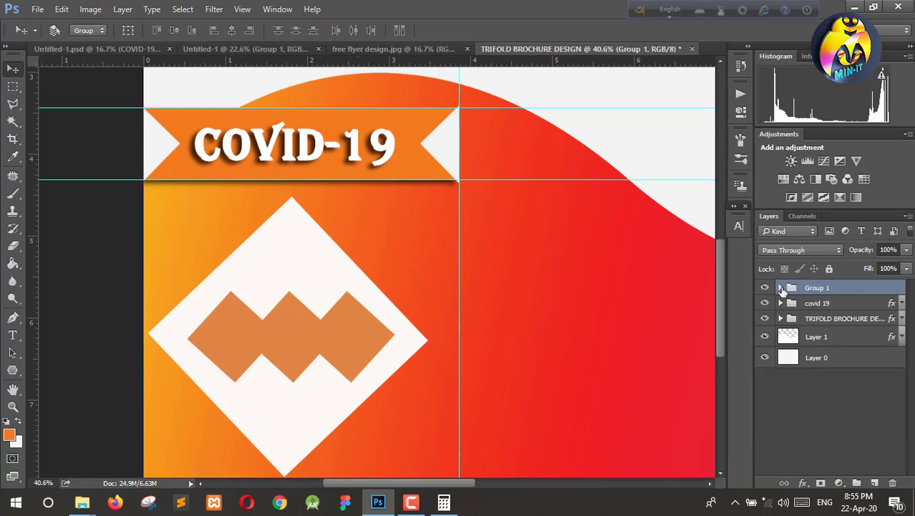
{"action": "left_click", "coordinate": [781, 288]}
{"action": "double_click", "coordinate": [823, 289]}
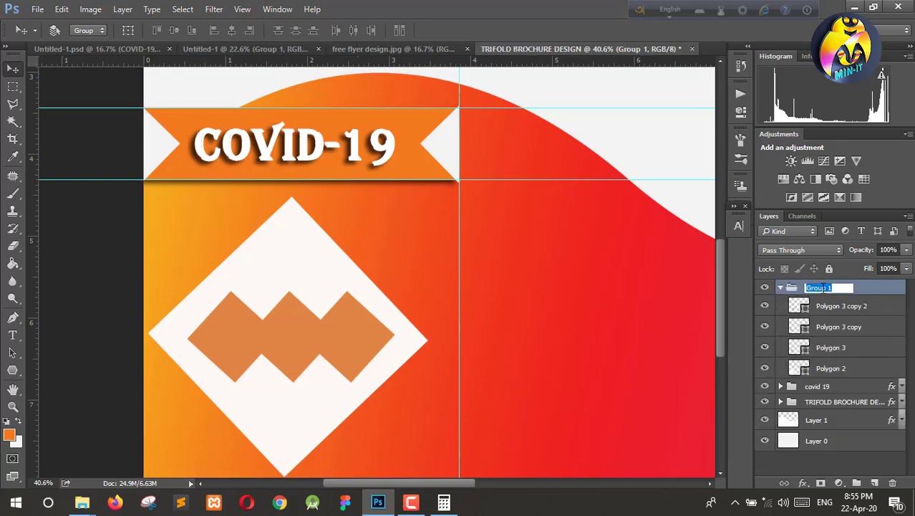
{"action": "type", "text": "all trangle"}
{"action": "key", "text": "Return"}
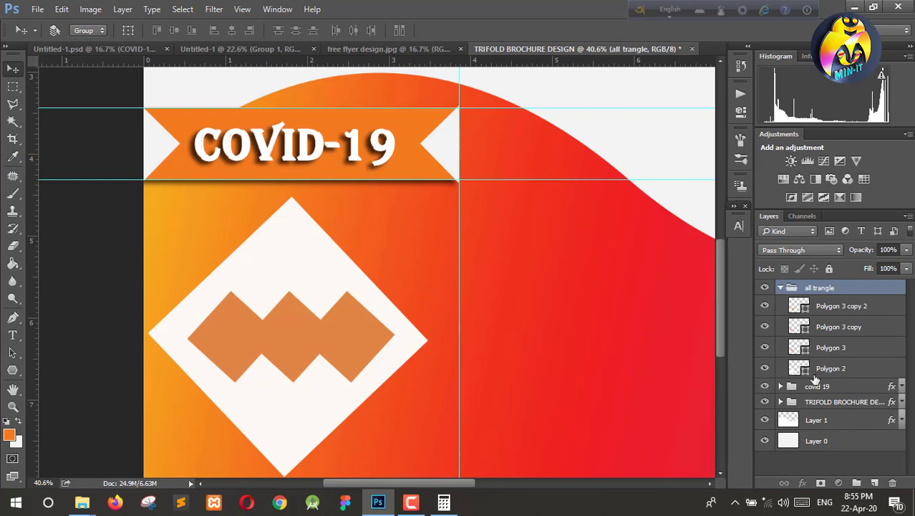
{"action": "left_click", "coordinate": [814, 378]}
Step: Give the white Polygon 2 diamond a light-blue 4 pt stroke
{"action": "left_click", "coordinate": [12, 369]}
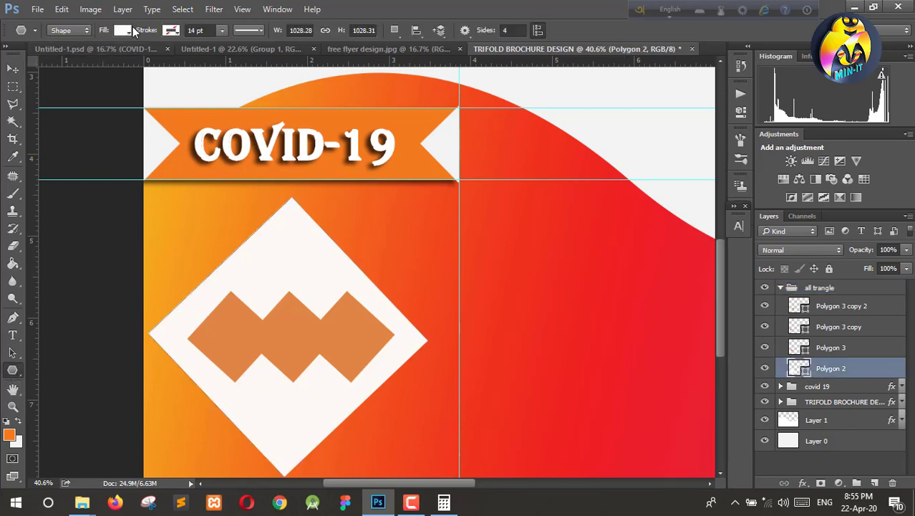
{"action": "left_click", "coordinate": [171, 32]}
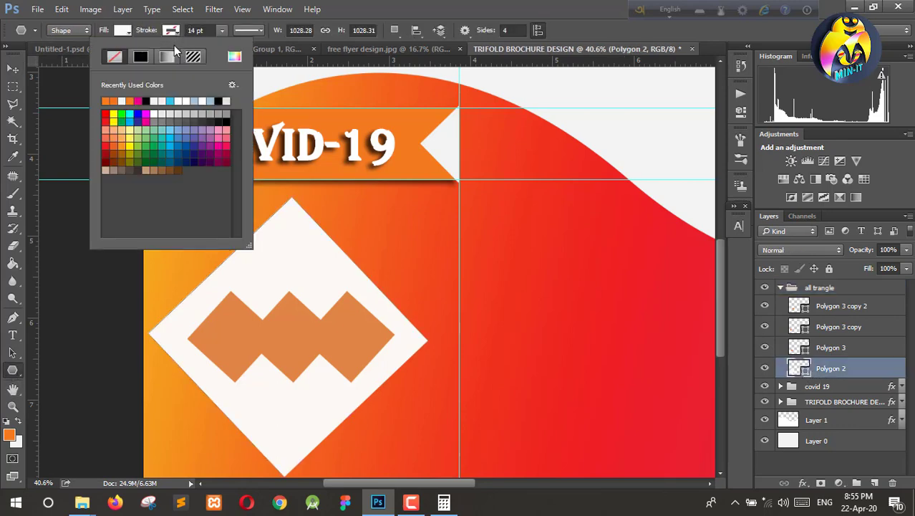
{"action": "left_click", "coordinate": [171, 126]}
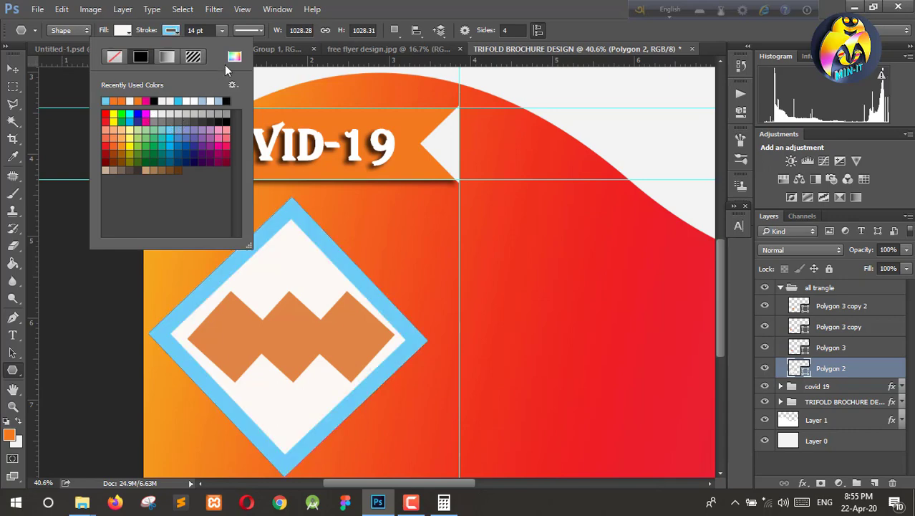
{"action": "left_click", "coordinate": [192, 30]}
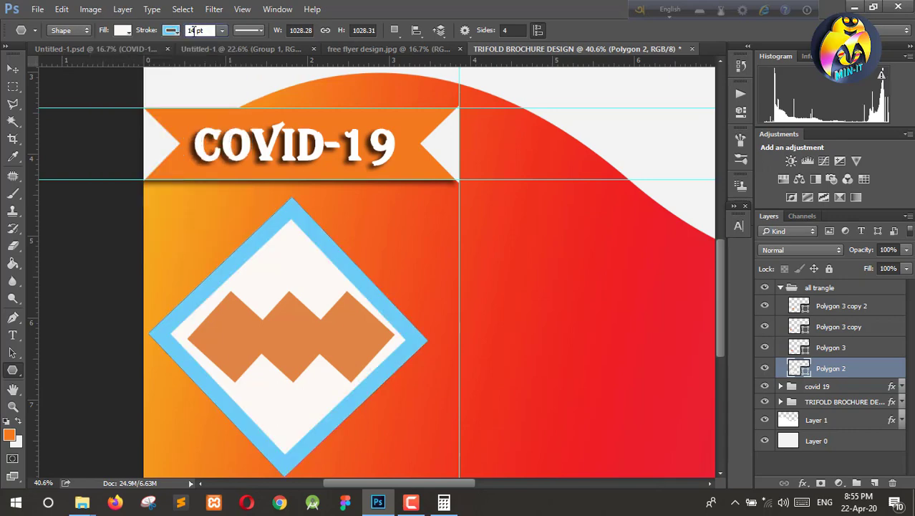
{"action": "key", "text": "BackSpace"}
{"action": "type", "text": "4"}
{"action": "key", "text": "Return"}
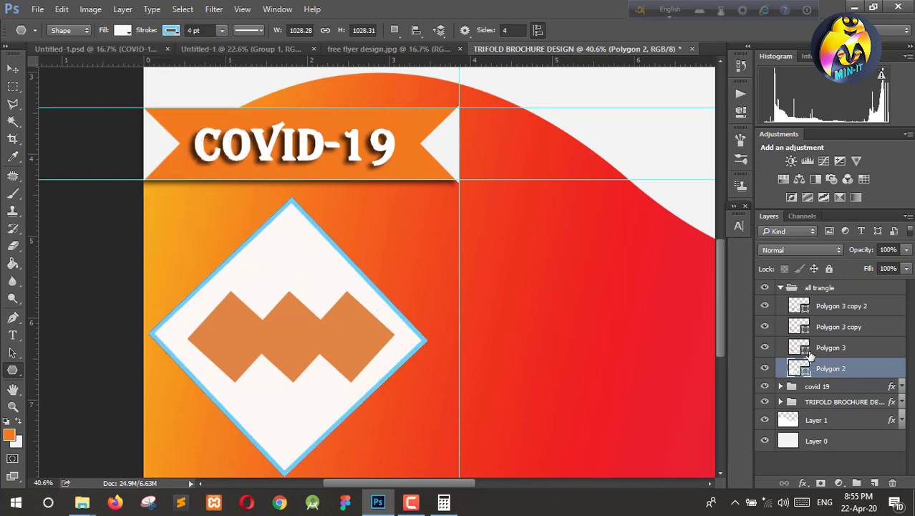
Step: Fill the Polygon 3 small diamond with light grey
{"action": "left_click", "coordinate": [807, 351]}
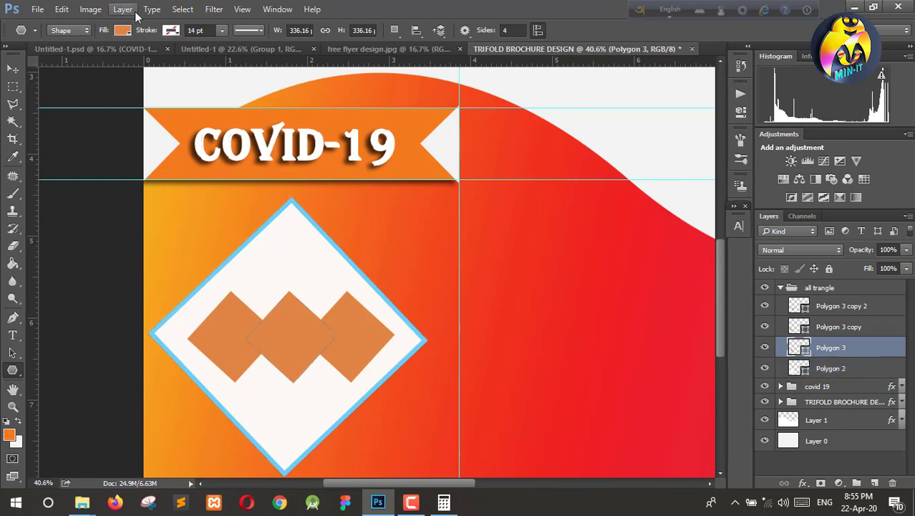
{"action": "left_click", "coordinate": [170, 32]}
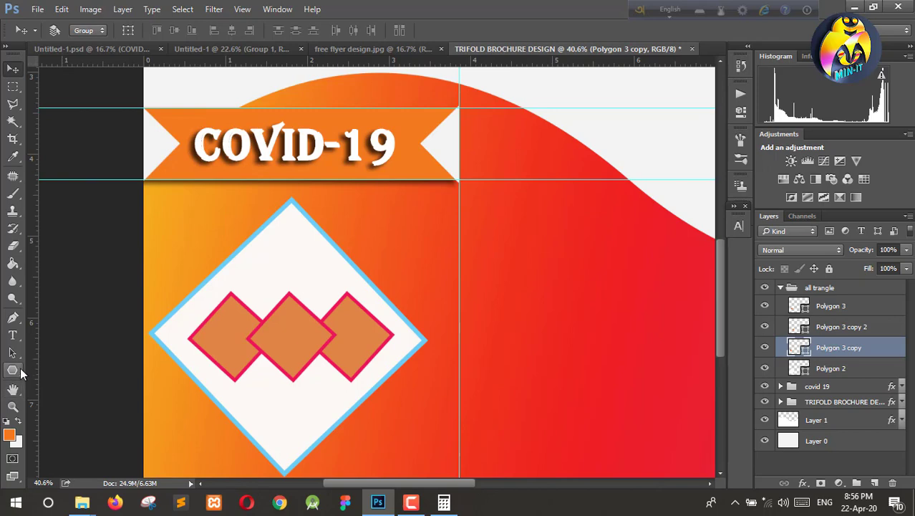
{"action": "left_click", "coordinate": [12, 370]}
{"action": "left_click", "coordinate": [123, 30]}
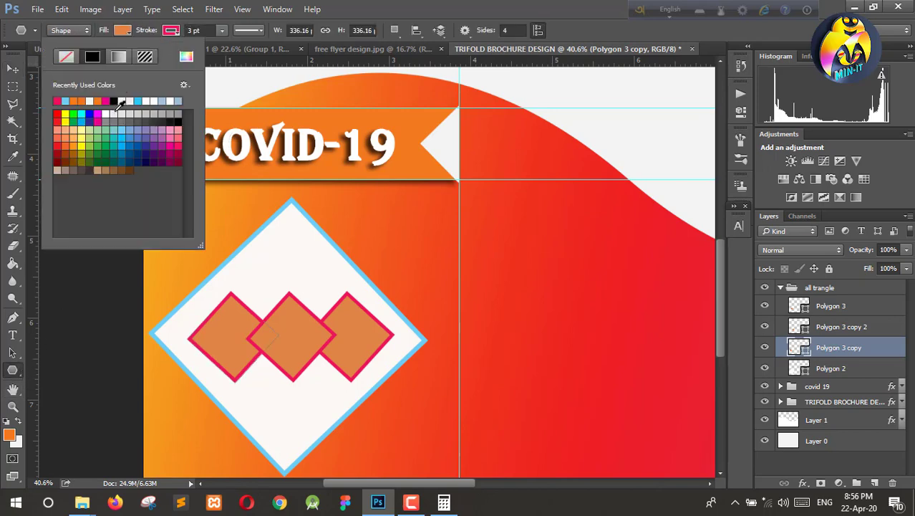
{"action": "left_click", "coordinate": [116, 111]}
{"action": "left_click", "coordinate": [12, 68]}
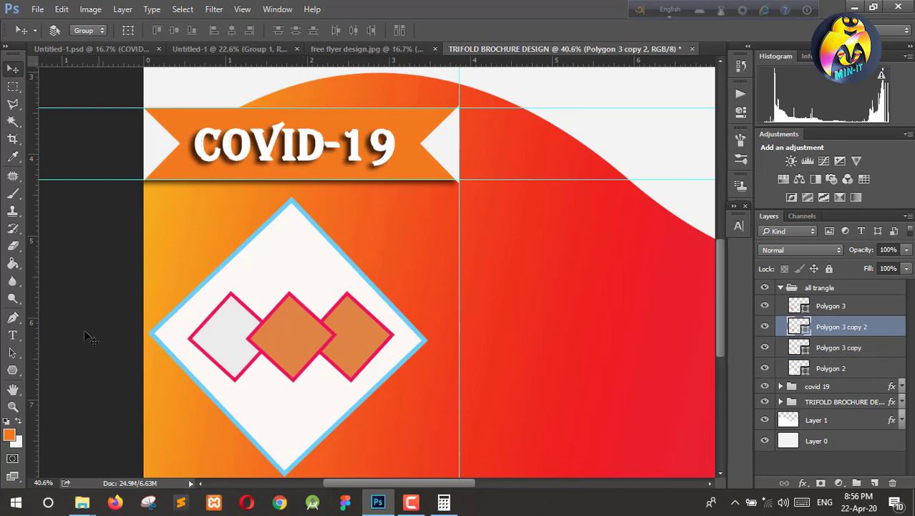
{"action": "left_click", "coordinate": [12, 370]}
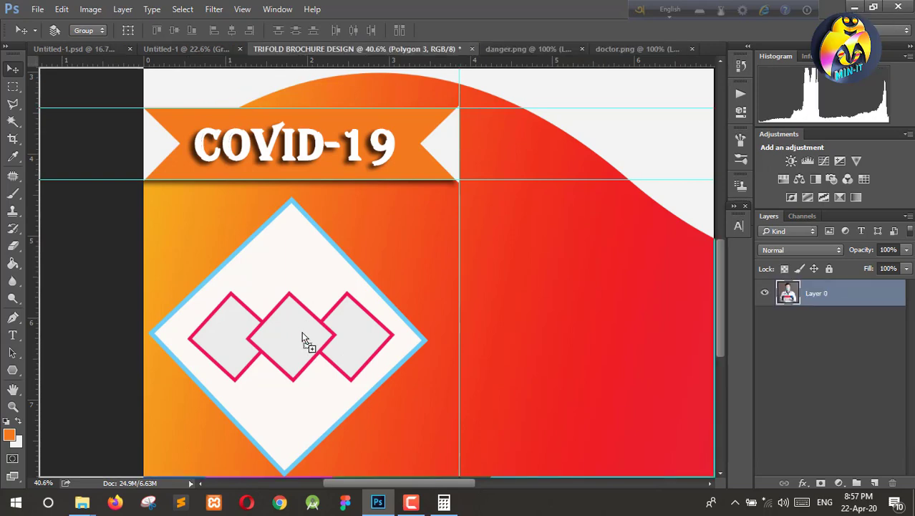
Step: Place the doctor photo over the right small diamond and clip it to that shape
{"action": "left_click_drag", "start_coordinate": [360, 354], "coordinate": [360, 354]}
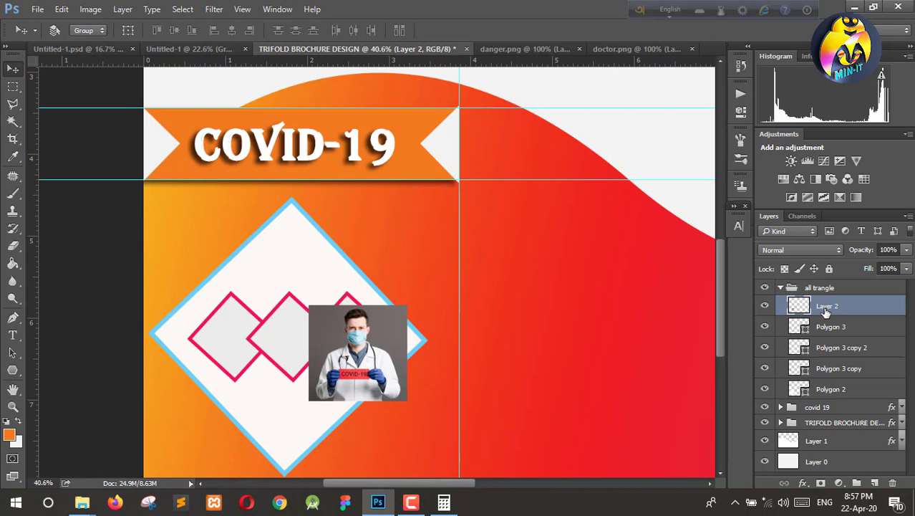
{"action": "left_click_drag", "start_coordinate": [384, 367], "coordinate": [390, 349]}
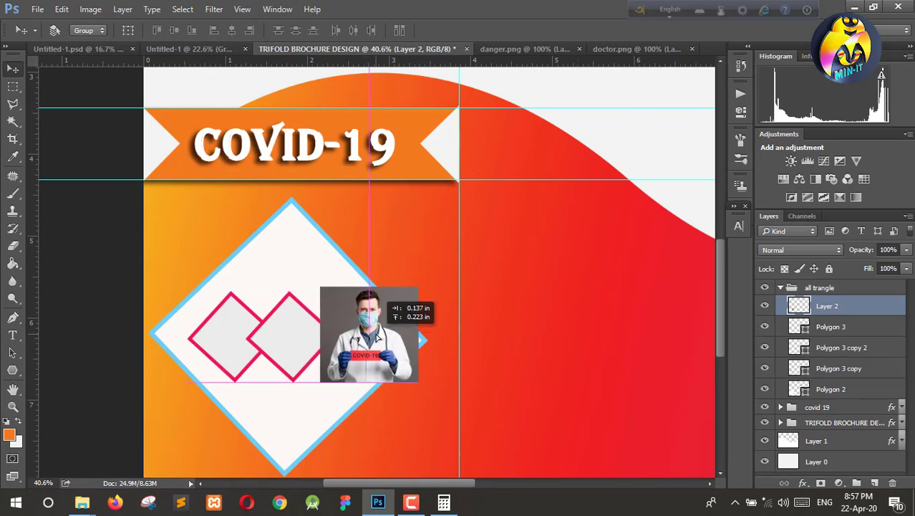
{"action": "left_click", "coordinate": [764, 369]}
{"action": "left_click", "coordinate": [764, 369]}
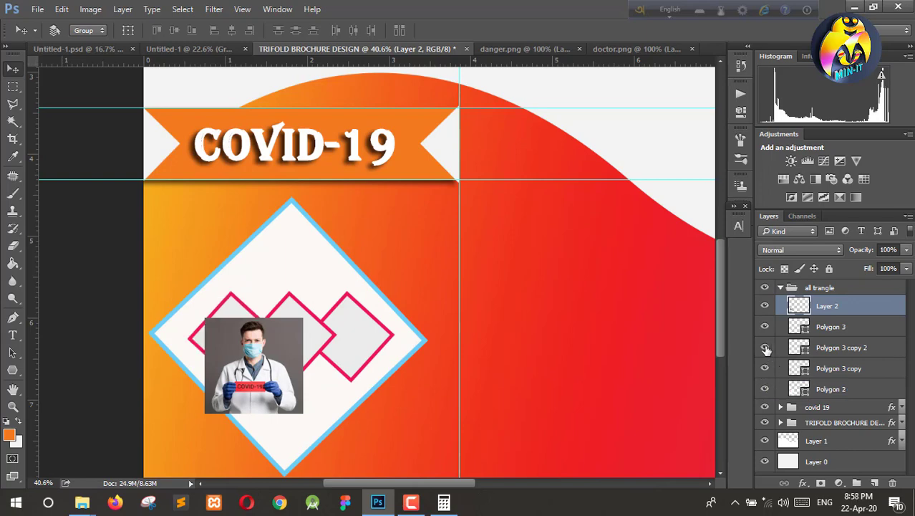
{"action": "left_click", "coordinate": [765, 348]}
{"action": "left_click", "coordinate": [831, 351]}
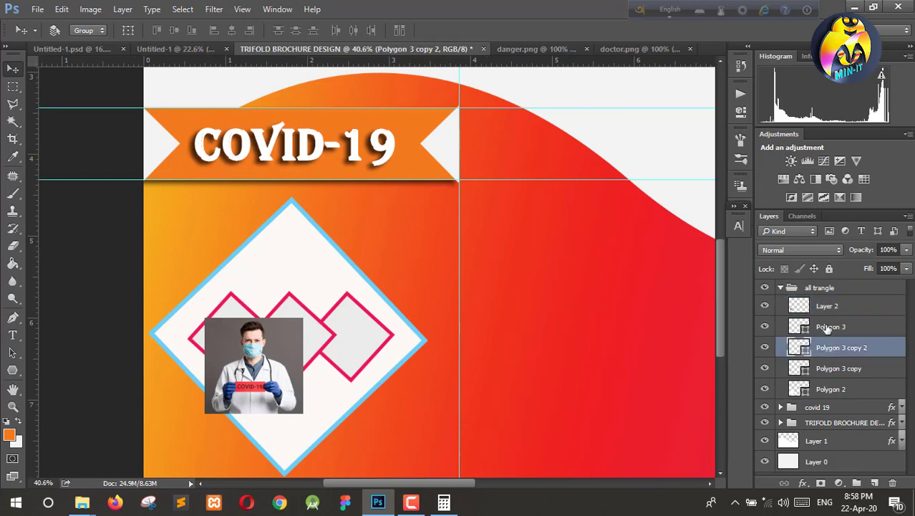
{"action": "left_click_drag", "start_coordinate": [826, 306], "coordinate": [853, 333]}
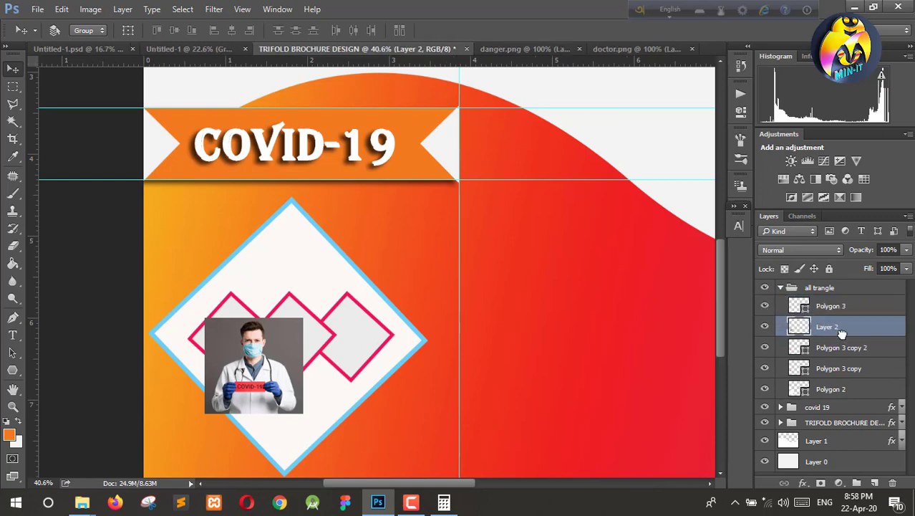
{"action": "left_click_drag", "start_coordinate": [251, 358], "coordinate": [360, 330]}
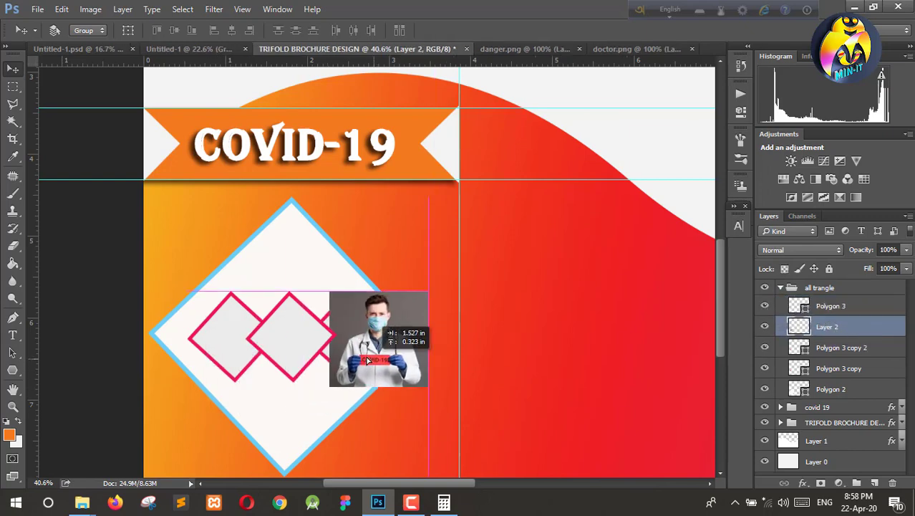
{"action": "right_click", "coordinate": [861, 331]}
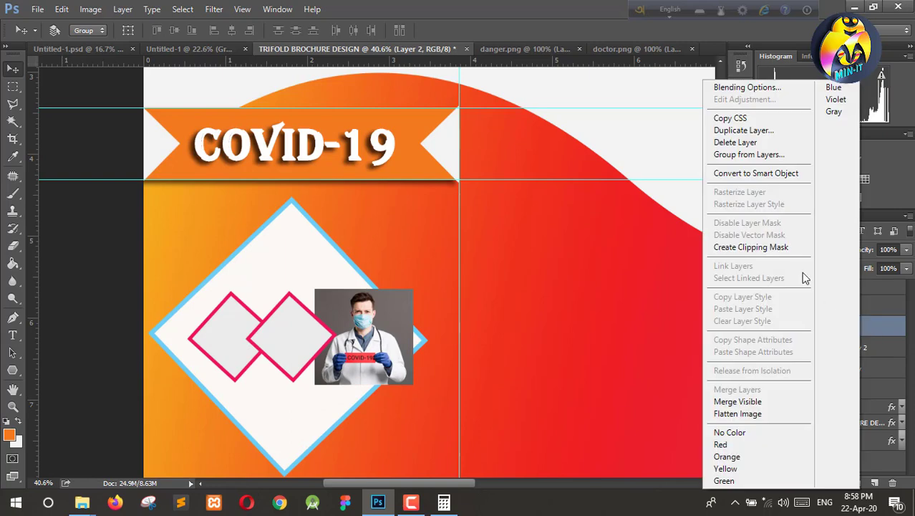
{"action": "left_click", "coordinate": [750, 247]}
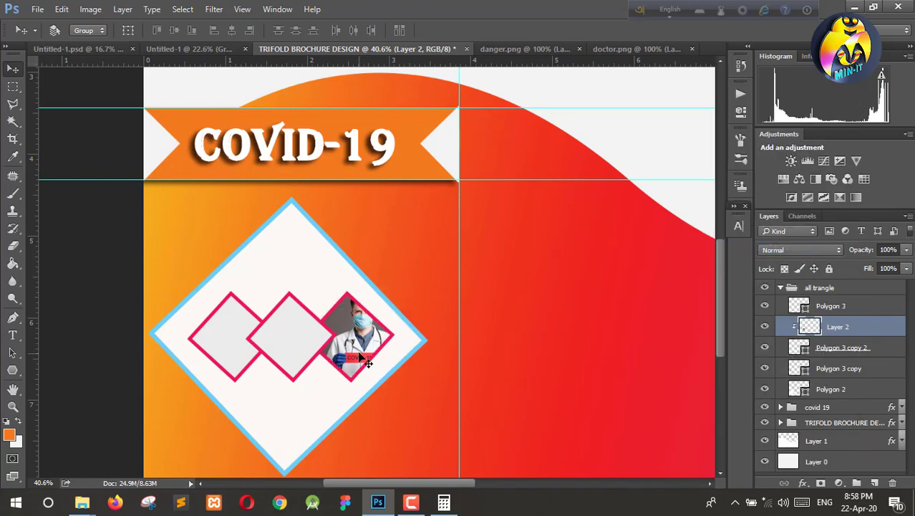
Step: Resize the doctor photo with Free Transform to fill the right diamond
{"action": "key", "text": "ctrl+t"}
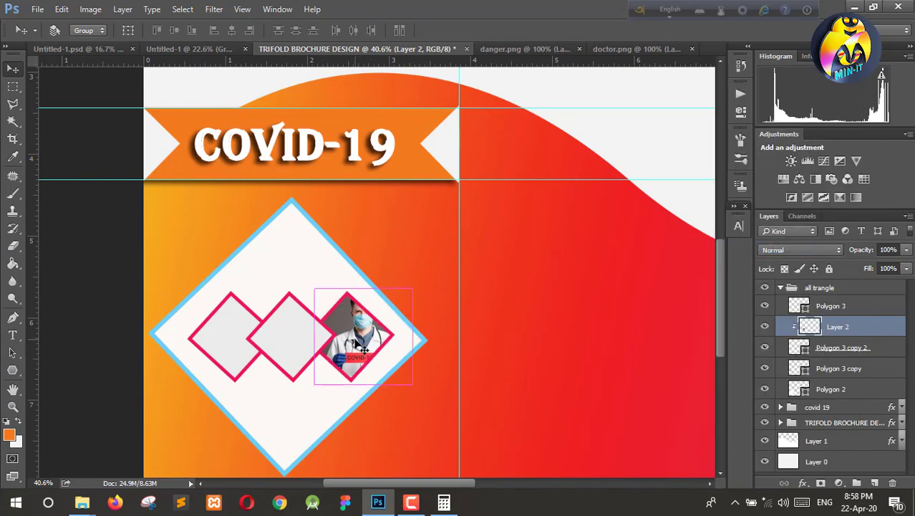
{"action": "left_click_drag", "start_coordinate": [413, 384], "coordinate": [390, 370]}
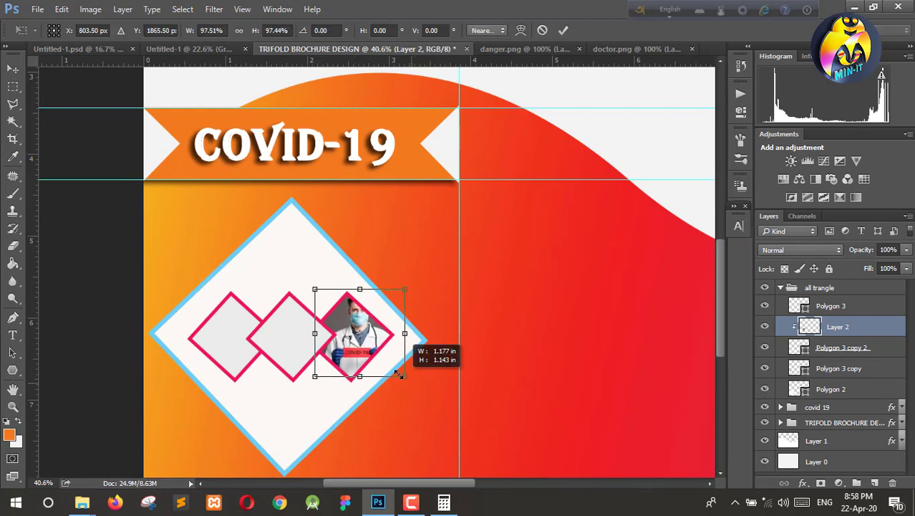
{"action": "left_click_drag", "start_coordinate": [390, 289], "coordinate": [391, 296]}
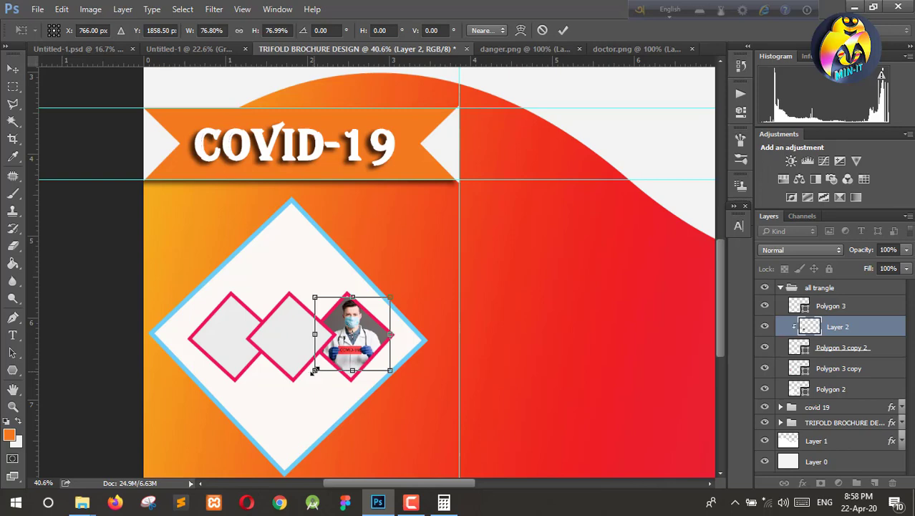
{"action": "left_click_drag", "start_coordinate": [333, 371], "coordinate": [329, 376]}
{"action": "left_click", "coordinate": [13, 69]}
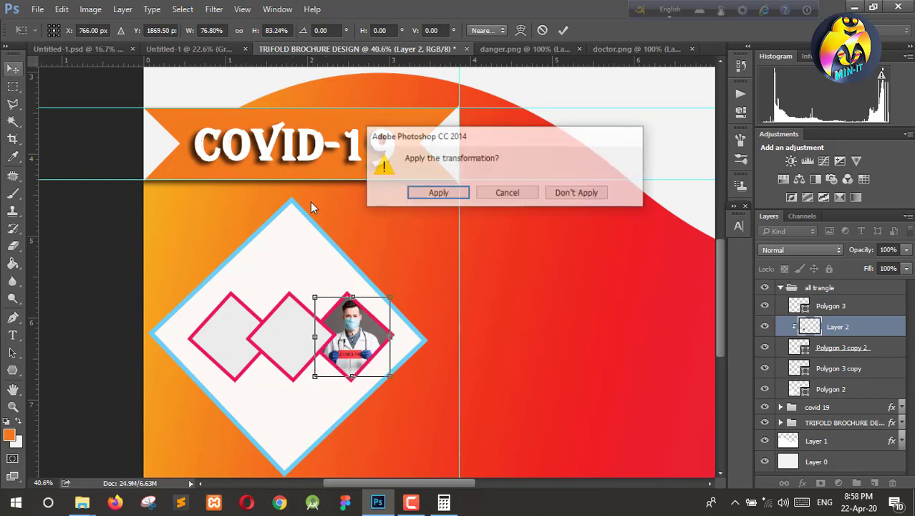
{"action": "left_click", "coordinate": [438, 192]}
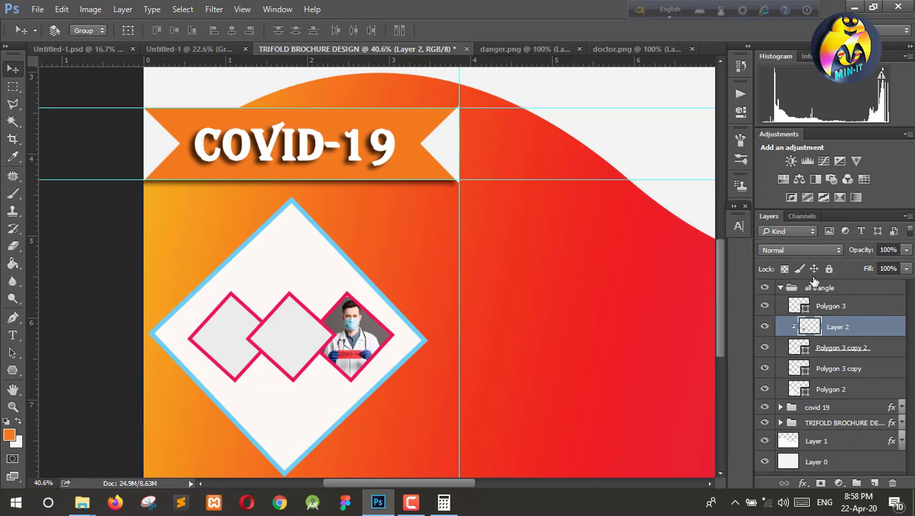
Step: Bring the danger.png image in as Layer 3 and clip it to the left diamond
{"action": "left_click", "coordinate": [528, 50]}
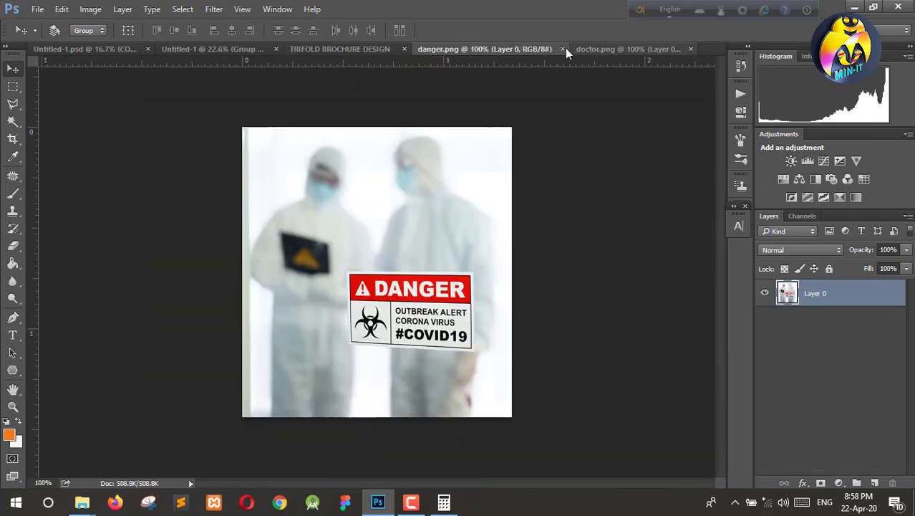
{"action": "mouse_move", "coordinate": [401, 279]}
{"action": "left_mouse_down"}
{"action": "mouse_move", "coordinate": [329, 40]}
{"action": "mouse_move", "coordinate": [215, 349]}
{"action": "left_mouse_up"}
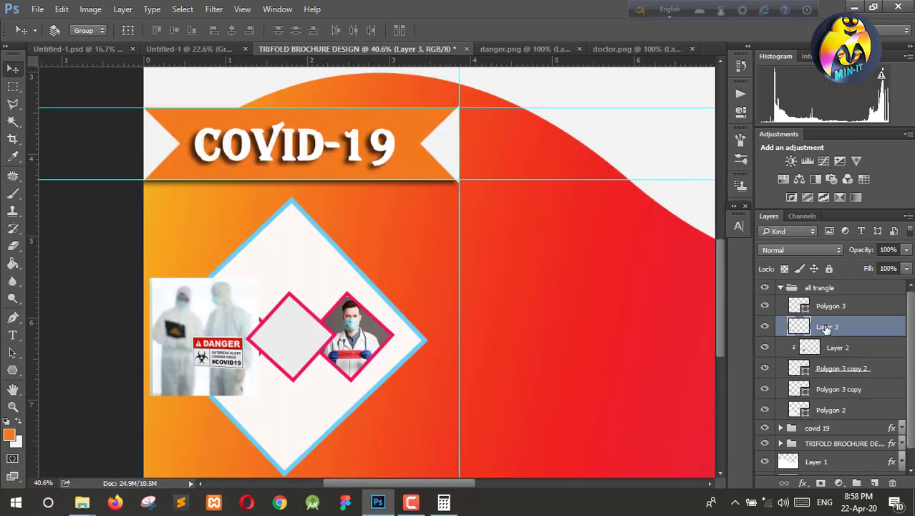
{"action": "left_click_drag", "start_coordinate": [826, 328], "coordinate": [839, 375]}
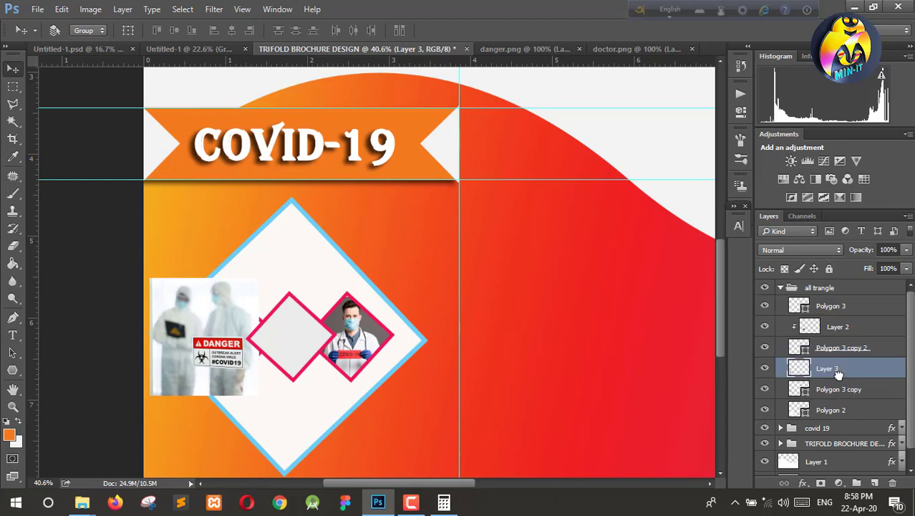
{"action": "right_click", "coordinate": [879, 376]}
{"action": "left_click", "coordinate": [787, 245]}
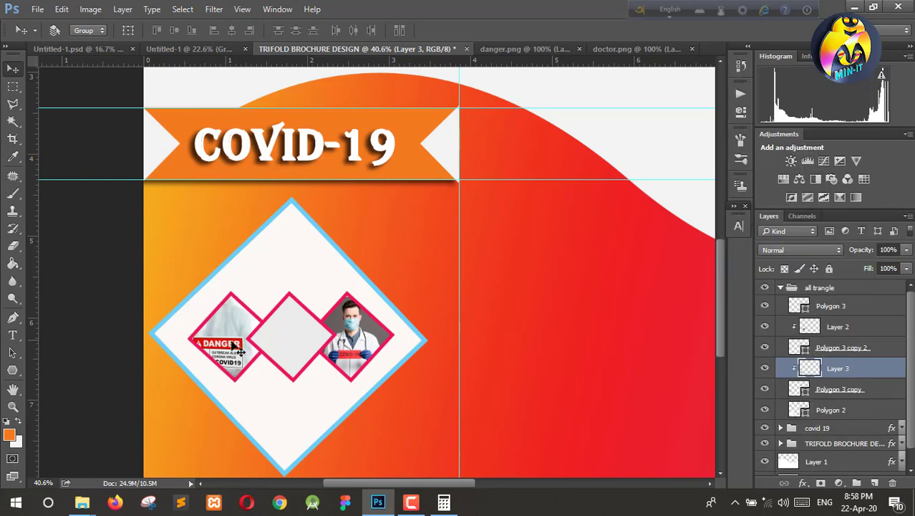
{"action": "left_click_drag", "start_coordinate": [232, 343], "coordinate": [235, 351]}
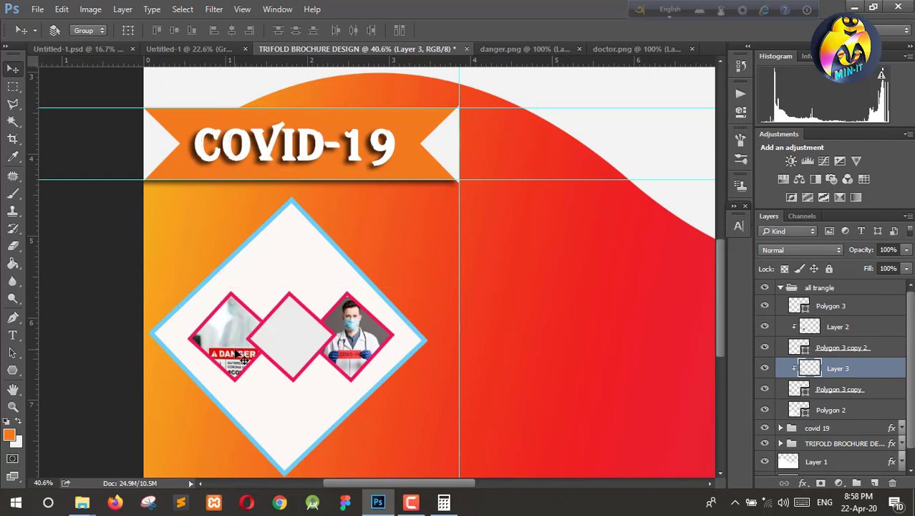
Step: Scale the danger photo to about 73% to fit the left diamond
{"action": "key", "text": "ctrl+t"}
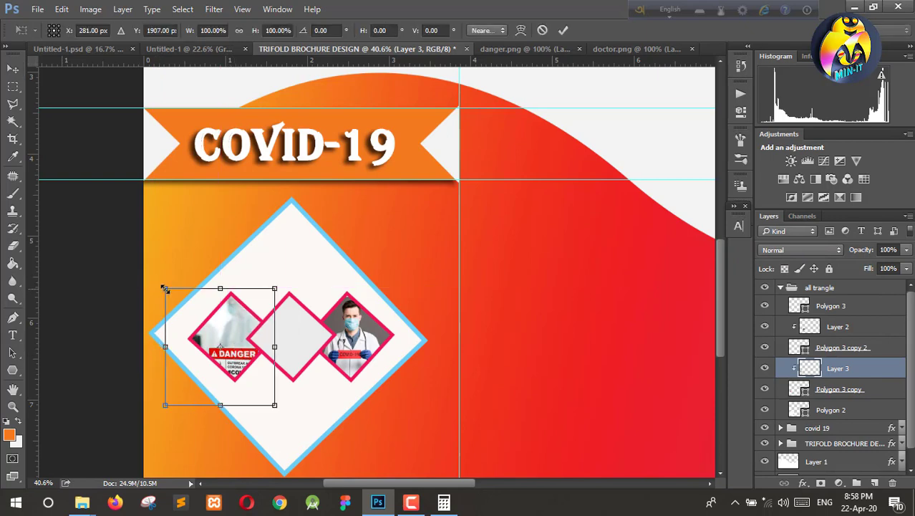
{"action": "left_click_drag", "start_coordinate": [164, 289], "coordinate": [187, 312]}
{"action": "left_click_drag", "start_coordinate": [274, 405], "coordinate": [251, 380]}
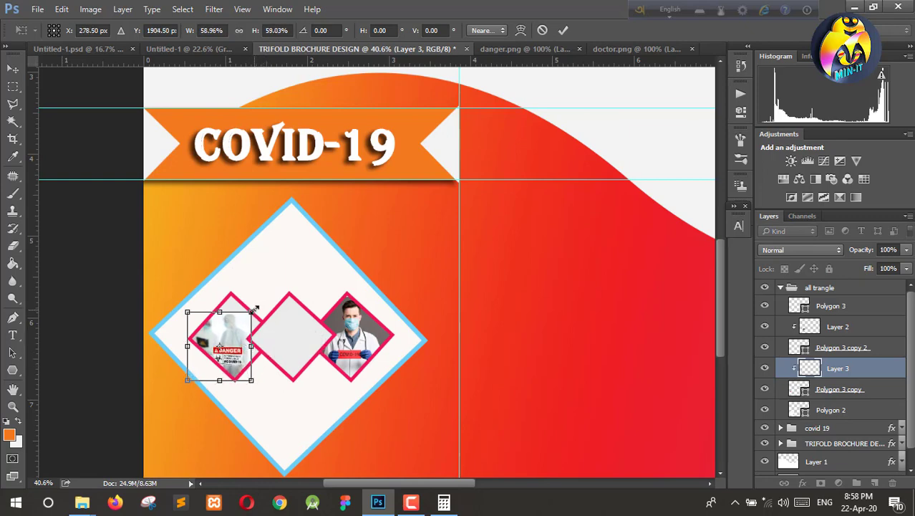
{"action": "left_click_drag", "start_coordinate": [252, 312], "coordinate": [268, 296]}
{"action": "left_click_drag", "start_coordinate": [229, 340], "coordinate": [221, 332]}
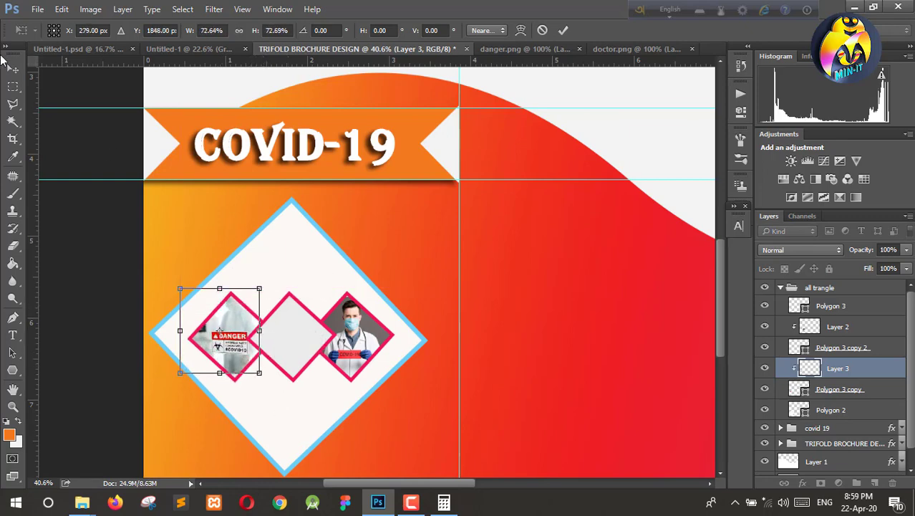
{"action": "left_click", "coordinate": [13, 69]}
{"action": "left_click", "coordinate": [432, 195]}
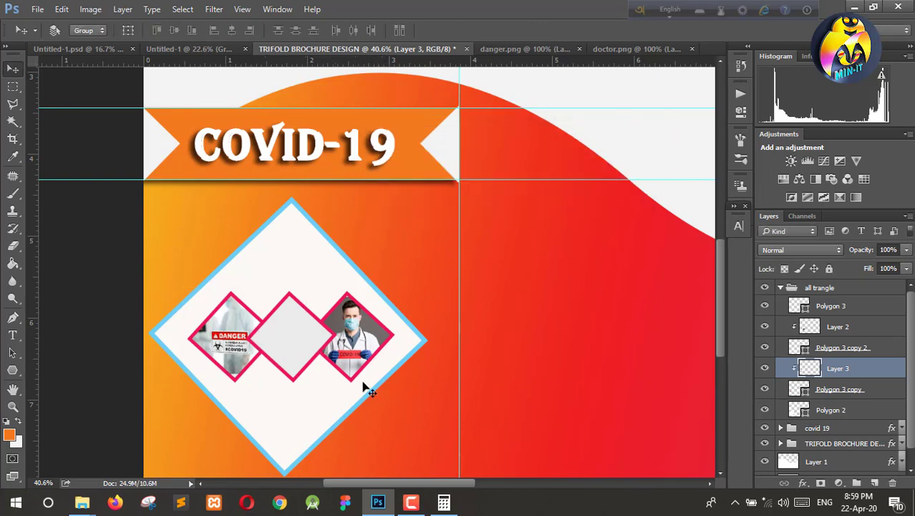
Step: Close danger.png and doctor.png, add the virus image as Layer 4, and clip it to the middle diamond
{"action": "left_click", "coordinate": [579, 50]}
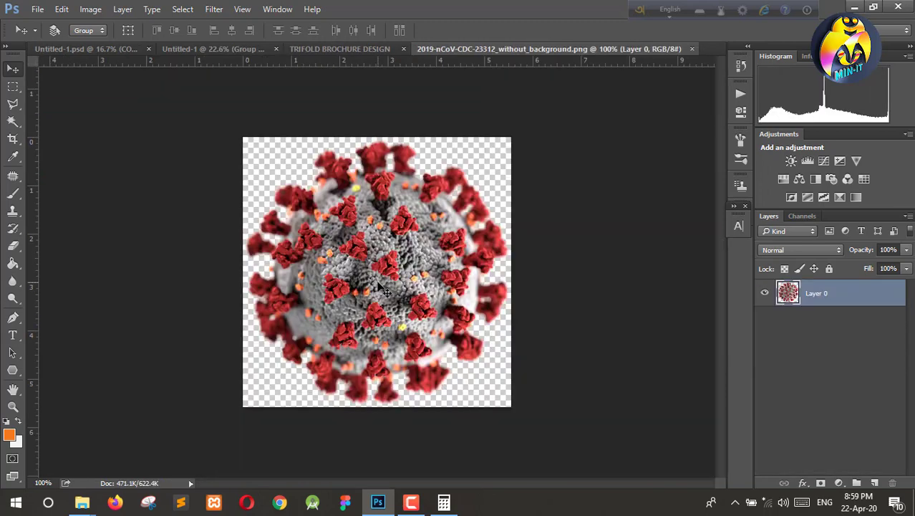
{"action": "mouse_move", "coordinate": [384, 290]}
{"action": "left_mouse_down"}
{"action": "mouse_move", "coordinate": [349, 100]}
{"action": "mouse_move", "coordinate": [283, 342]}
{"action": "left_mouse_up"}
{"action": "left_click_drag", "start_coordinate": [824, 368], "coordinate": [843, 297]}
{"action": "left_click_drag", "start_coordinate": [280, 339], "coordinate": [295, 342]}
{"action": "right_click", "coordinate": [877, 310]}
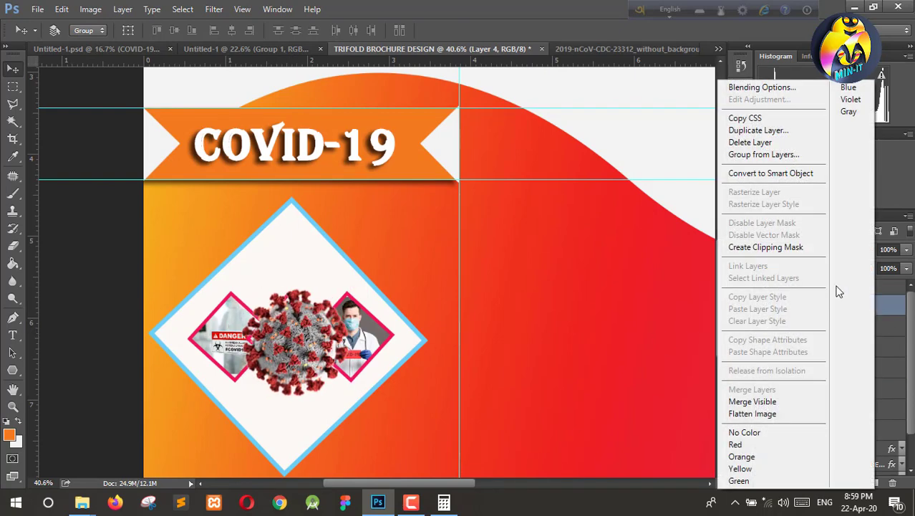
{"action": "left_click", "coordinate": [783, 248]}
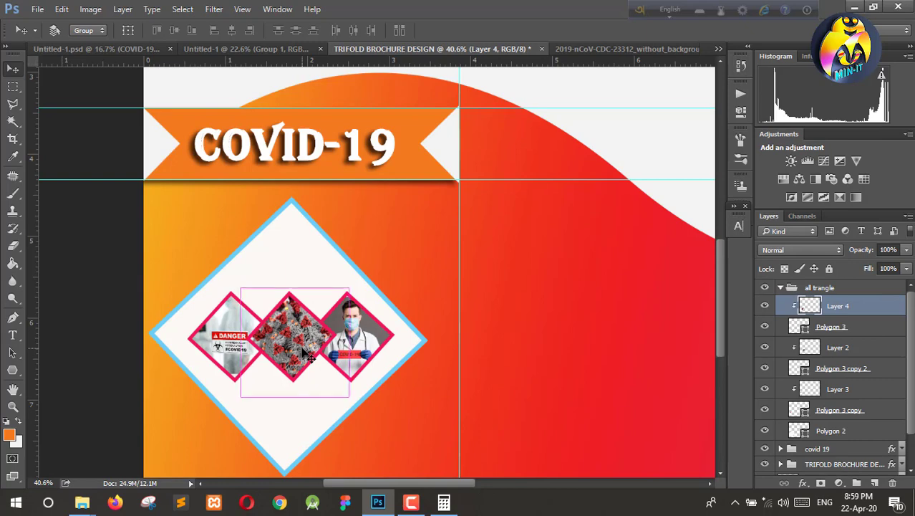
Step: Scale the virus image to about 49.75% inside the middle diamond
{"action": "key", "text": "ctrl+t"}
{"action": "left_click_drag", "start_coordinate": [240, 289], "coordinate": [264, 313]}
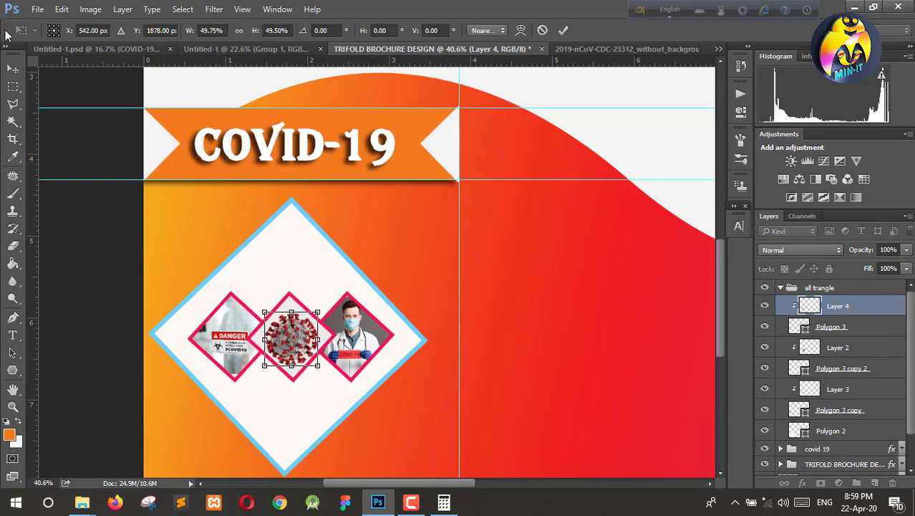
{"action": "left_click", "coordinate": [12, 68]}
{"action": "left_click", "coordinate": [433, 194]}
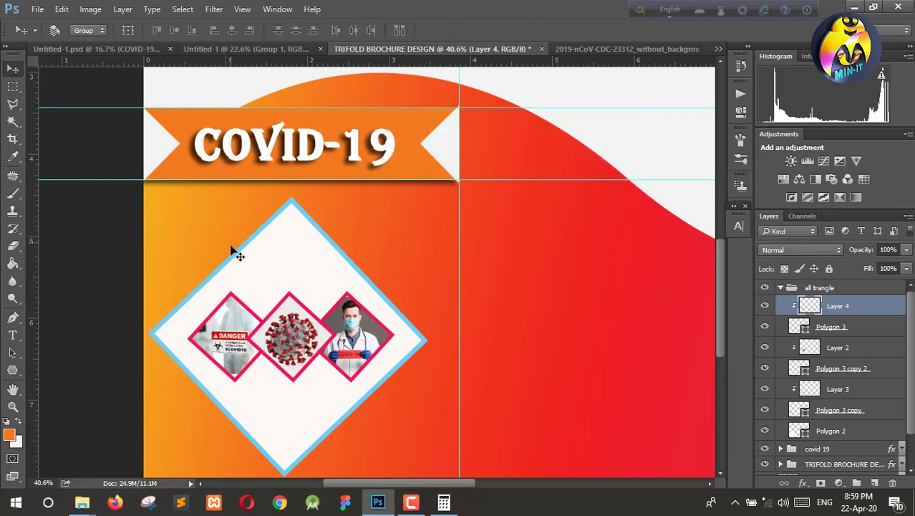
Step: Move STAY HOME down and STAY SAFE up, closer to the diamond photos
{"action": "left_click", "coordinate": [315, 360]}
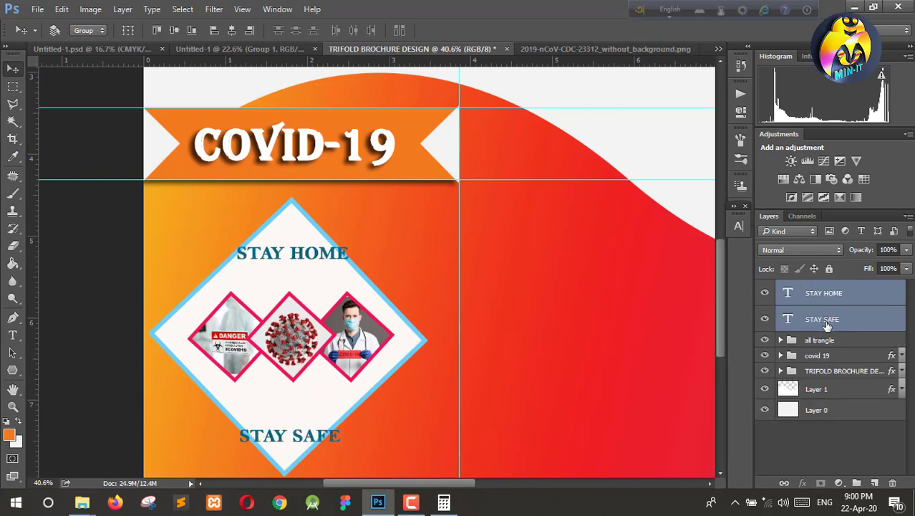
{"action": "left_click", "coordinate": [827, 326]}
{"action": "left_click", "coordinate": [831, 296]}
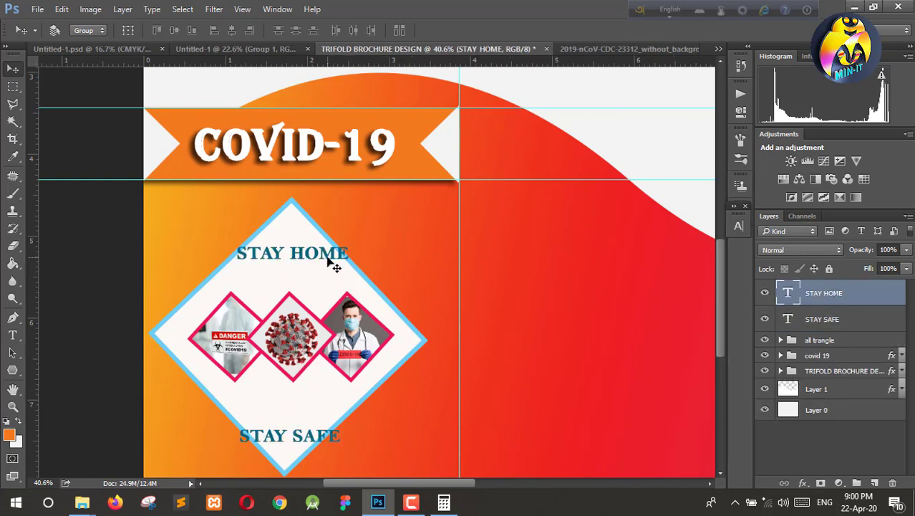
{"action": "left_click_drag", "start_coordinate": [295, 258], "coordinate": [290, 283]}
{"action": "left_click", "coordinate": [809, 325]}
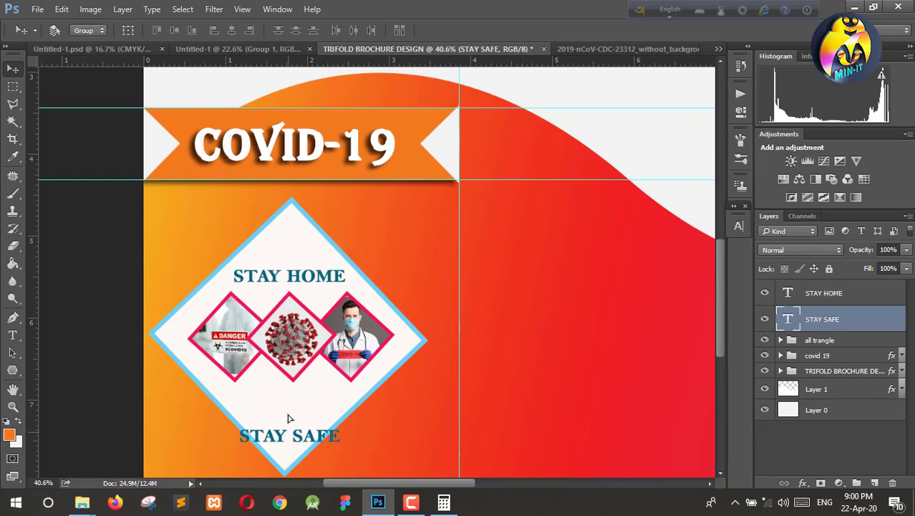
{"action": "left_click_drag", "start_coordinate": [289, 418], "coordinate": [289, 386]}
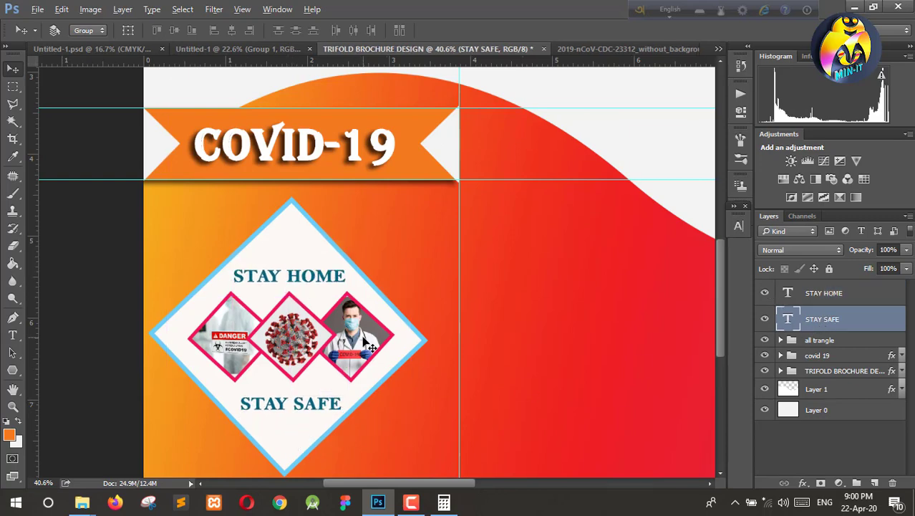
Step: Put both text layers into the 'all trangle' group and shift the group slightly right
{"action": "scroll", "coordinate": [372, 347], "scroll_direction": "down", "scroll_amount": 2}
{"action": "scroll", "coordinate": [372, 347], "scroll_direction": "down", "scroll_amount": 1}
{"action": "scroll", "coordinate": [376, 385], "scroll_direction": "up", "scroll_amount": 1}
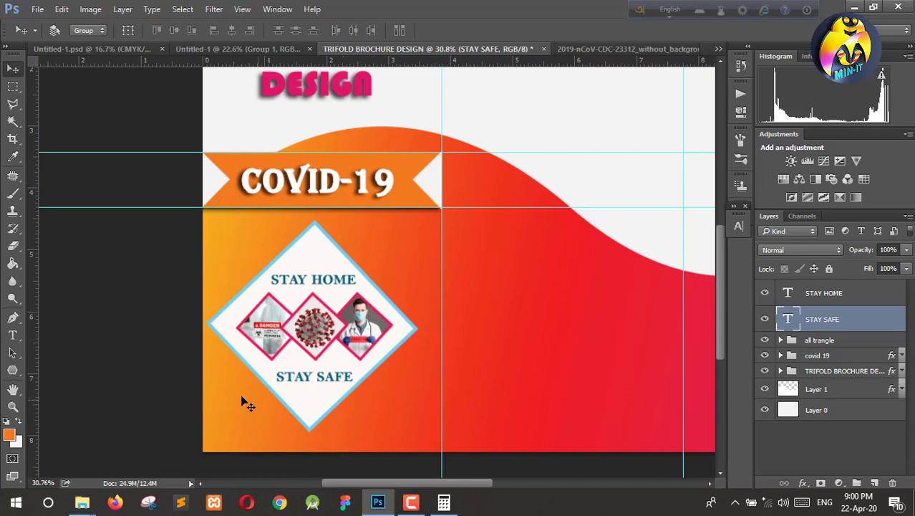
{"action": "left_click", "coordinate": [826, 297], "text": "shift"}
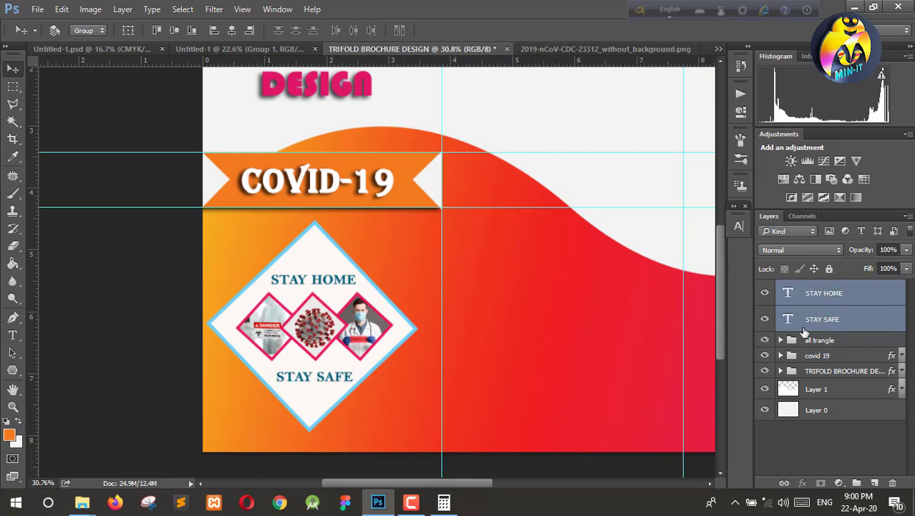
{"action": "left_click", "coordinate": [780, 341]}
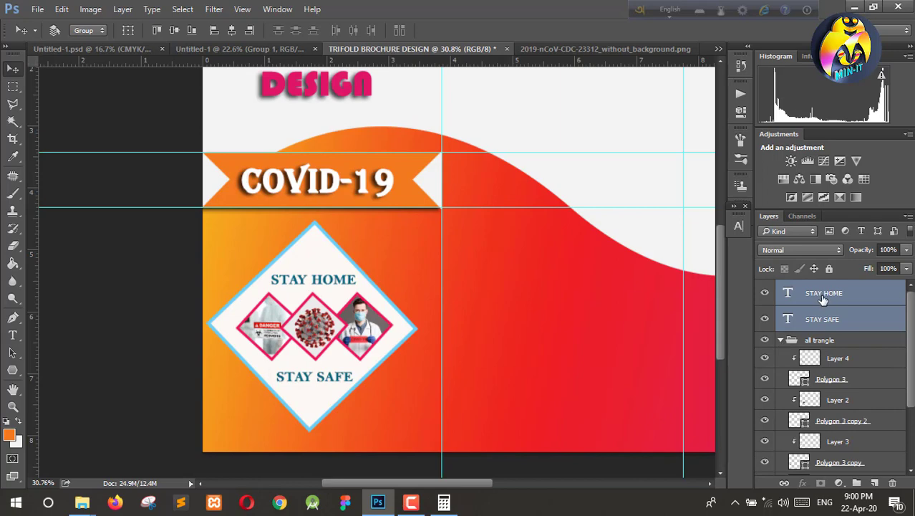
{"action": "left_click_drag", "start_coordinate": [824, 308], "coordinate": [820, 340]}
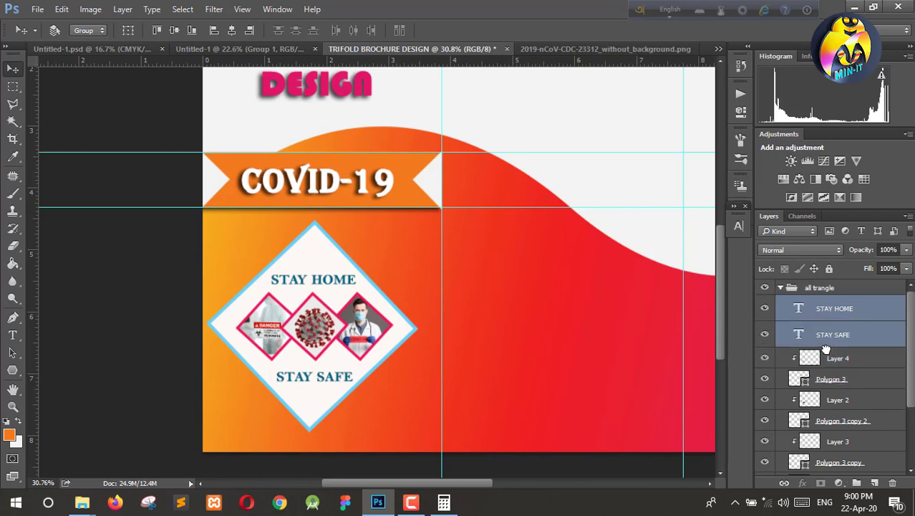
{"action": "left_click", "coordinate": [313, 389]}
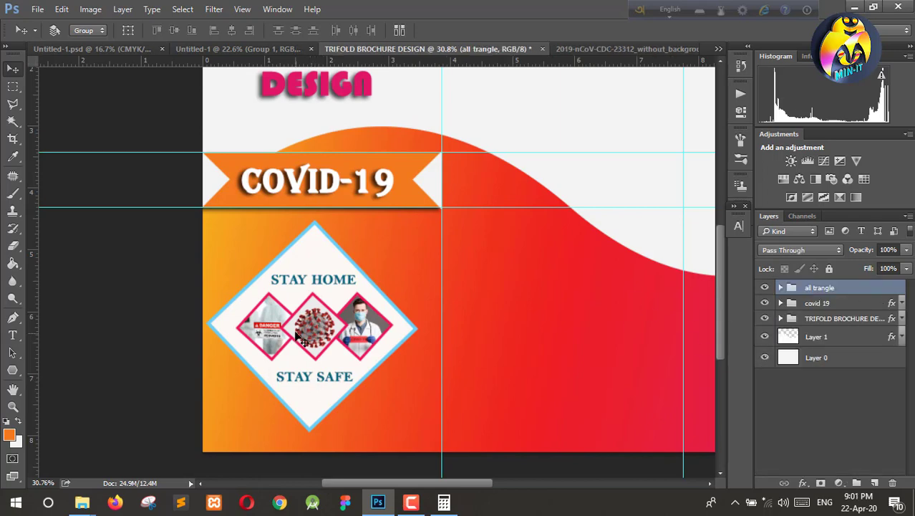
{"action": "left_click_drag", "start_coordinate": [308, 325], "coordinate": [311, 324]}
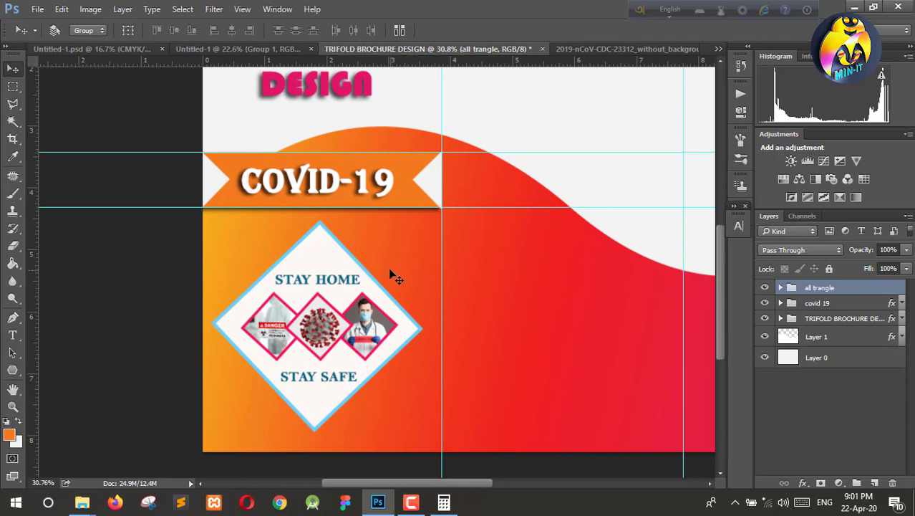
Step: Draw a large four-sided polygon in the lower-left corner of the panel
{"action": "left_click", "coordinate": [13, 371]}
{"action": "right_click", "coordinate": [14, 371]}
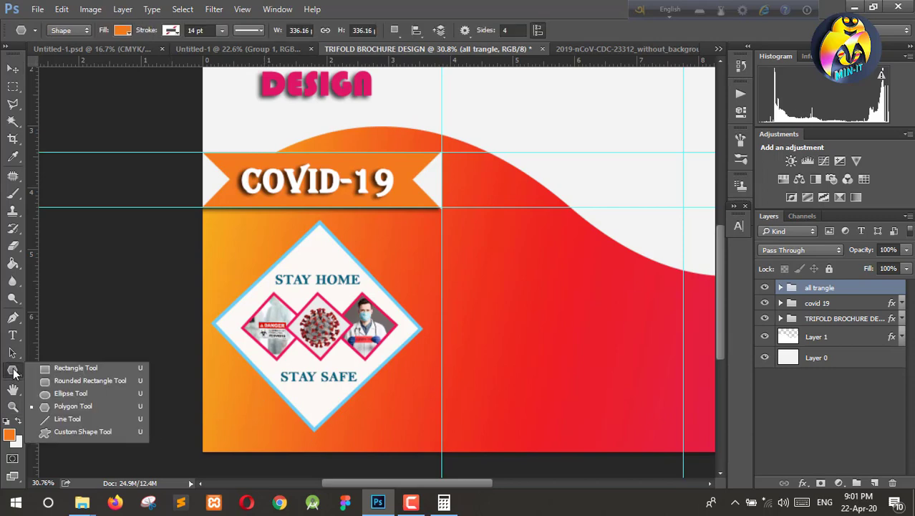
{"action": "left_click", "coordinate": [68, 407]}
{"action": "left_click_drag", "start_coordinate": [198, 334], "coordinate": [290, 370]}
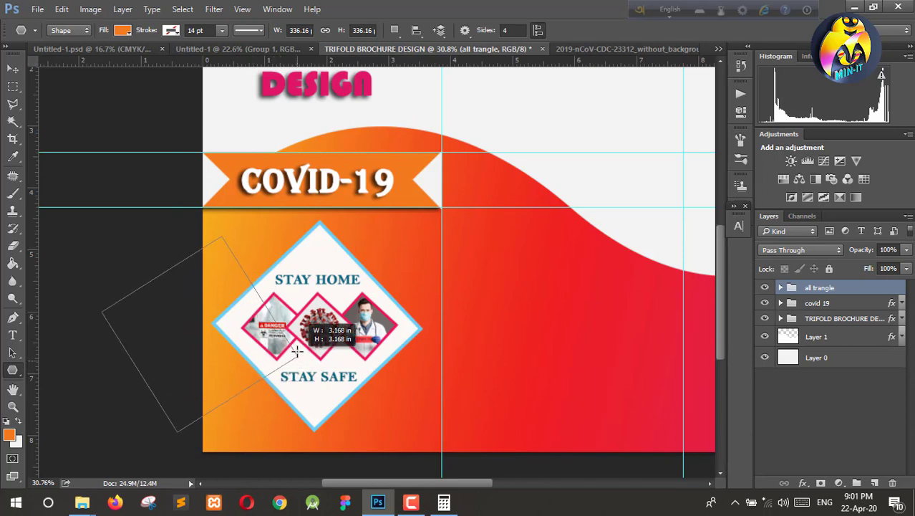
{"action": "left_click_drag", "start_coordinate": [290, 371], "coordinate": [302, 349]}
{"action": "left_click", "coordinate": [13, 69]}
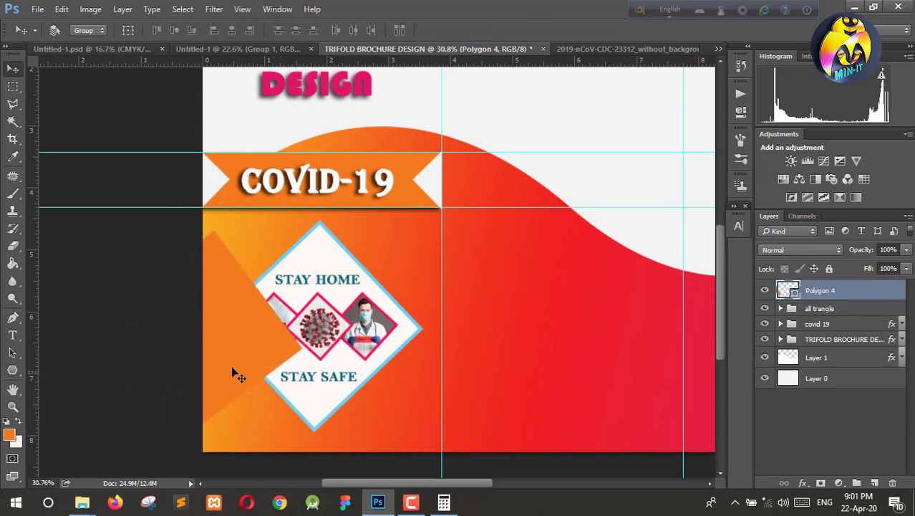
{"action": "left_click_drag", "start_coordinate": [235, 373], "coordinate": [225, 434]}
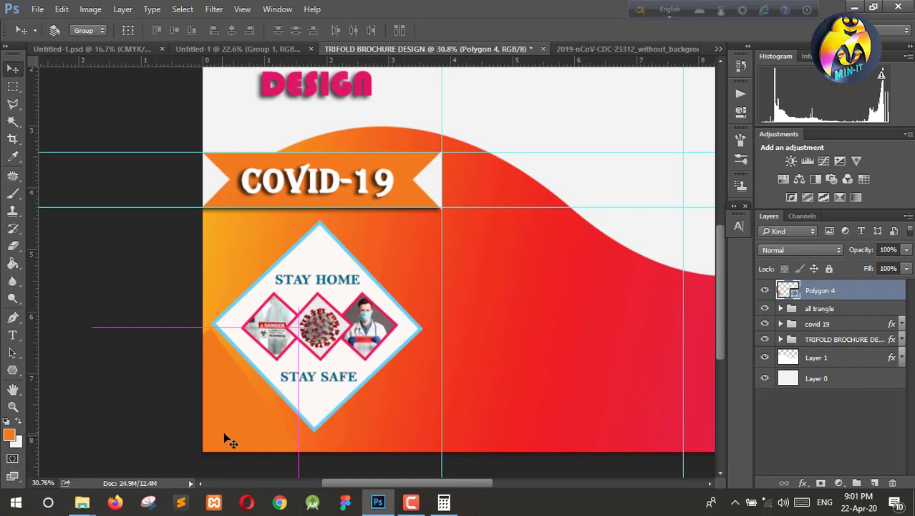
Step: Tilt the lower-left triangle by about 5 degrees with Free Transform
{"action": "key", "text": "ctrl+t"}
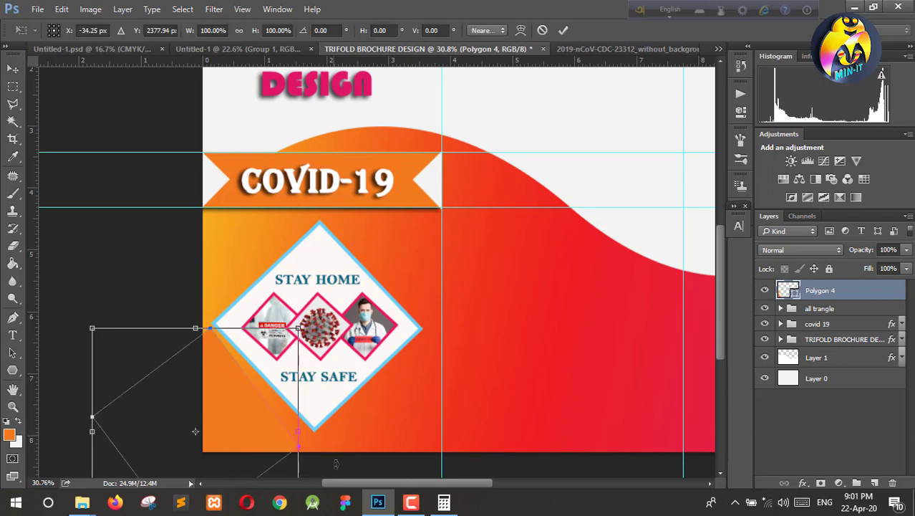
{"action": "left_click_drag", "start_coordinate": [303, 312], "coordinate": [304, 307]}
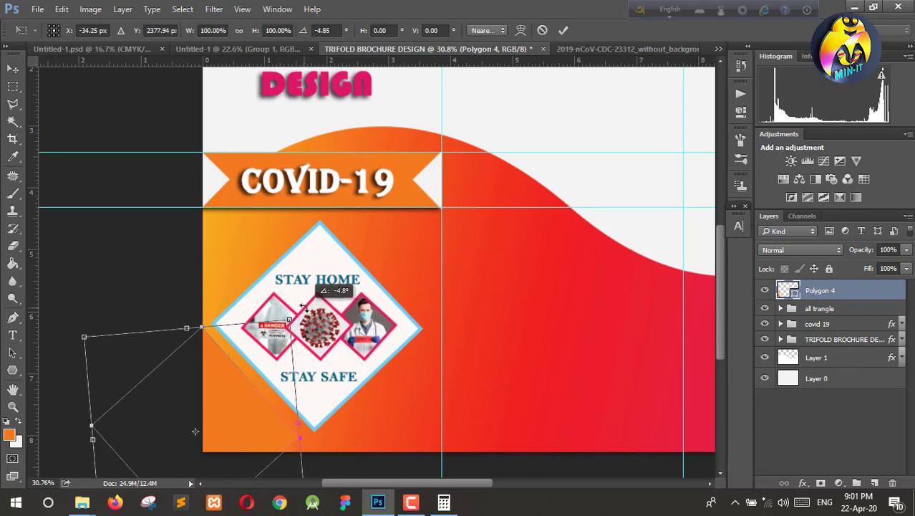
{"action": "left_click_drag", "start_coordinate": [229, 418], "coordinate": [223, 427]}
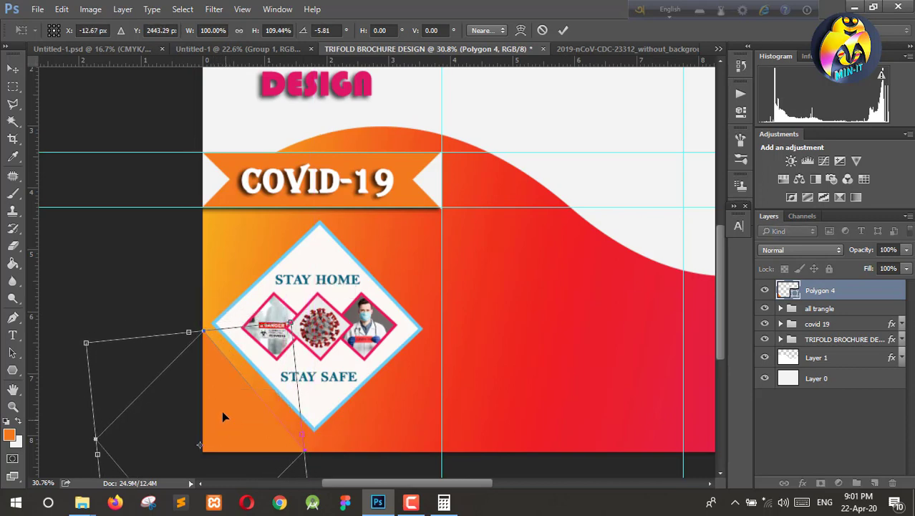
{"action": "key", "text": "ctrl+z"}
{"action": "left_click", "coordinate": [12, 68]}
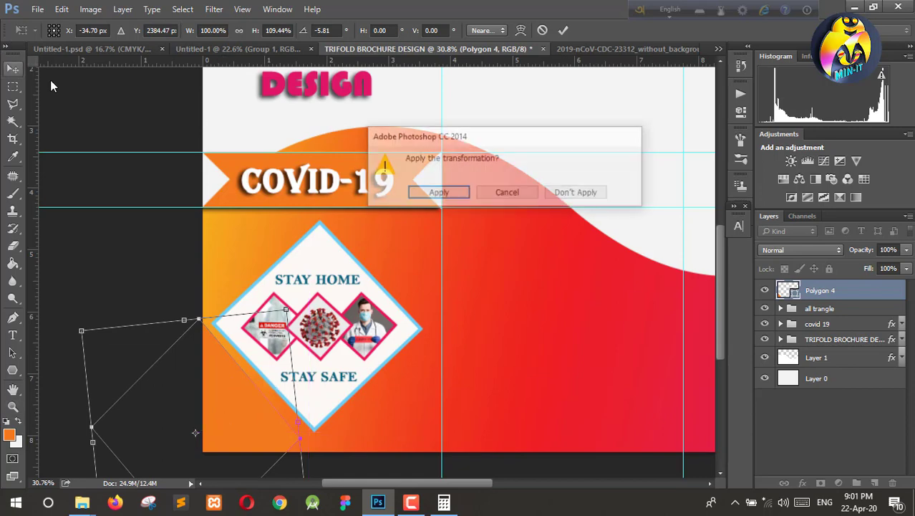
{"action": "left_click", "coordinate": [439, 192]}
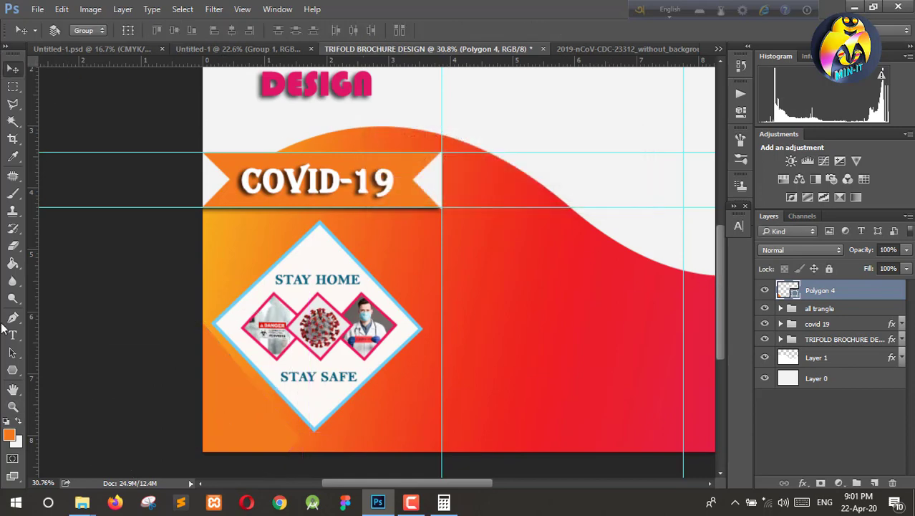
Step: Set the triangle's fill to blue and nudge it slightly right
{"action": "left_click", "coordinate": [12, 371]}
{"action": "left_click", "coordinate": [122, 31]}
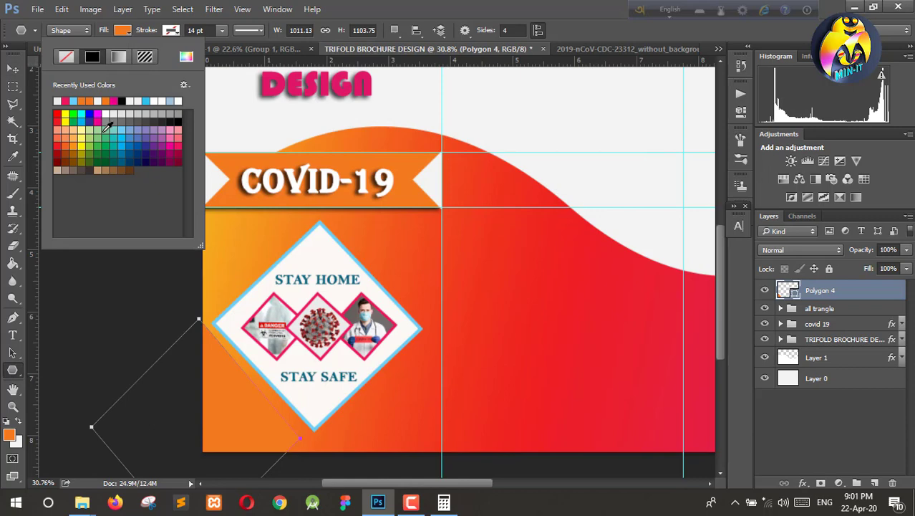
{"action": "left_click", "coordinate": [170, 147]}
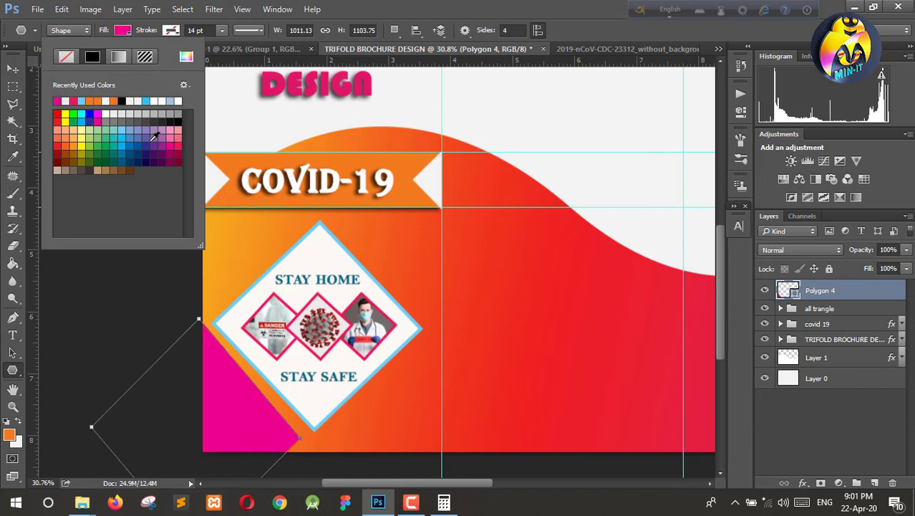
{"action": "left_click", "coordinate": [128, 138]}
{"action": "key", "text": "v"}
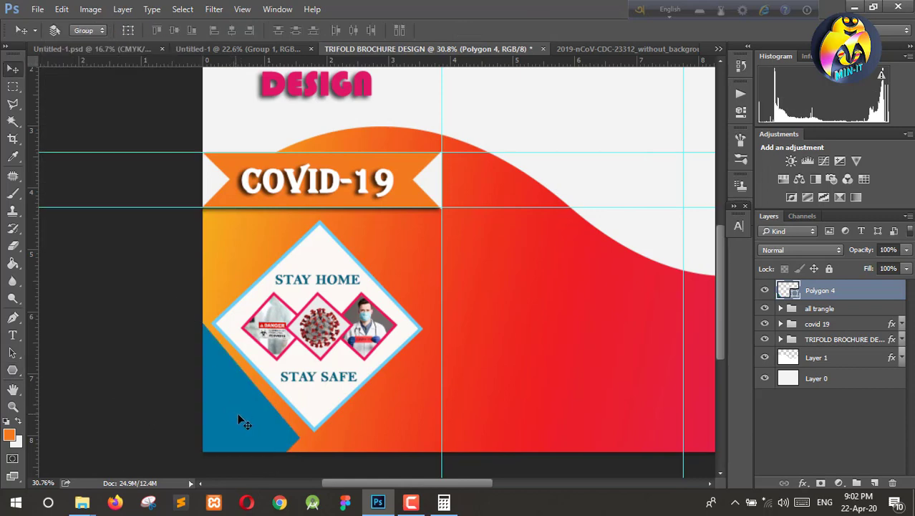
{"action": "key", "text": "ctrl+t"}
{"action": "key", "text": "v"}
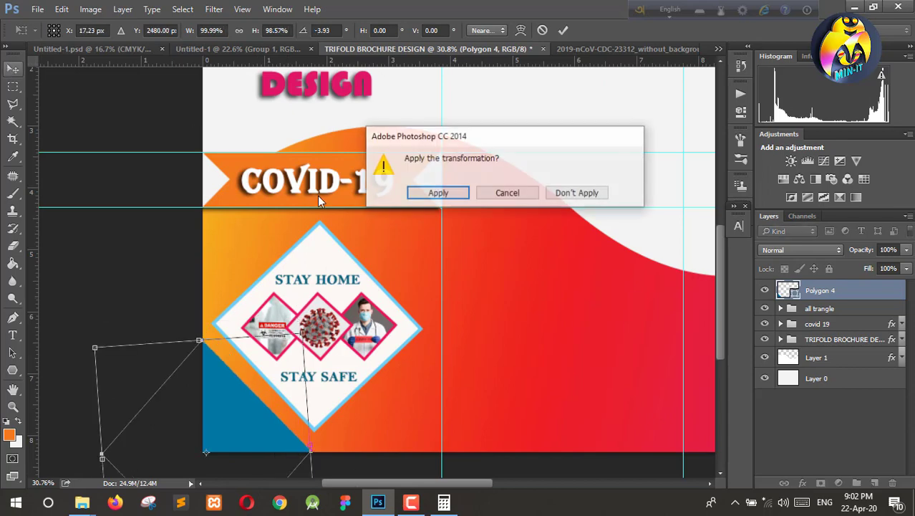
{"action": "left_click", "coordinate": [432, 190]}
{"action": "left_click_drag", "start_coordinate": [347, 324], "coordinate": [339, 328]}
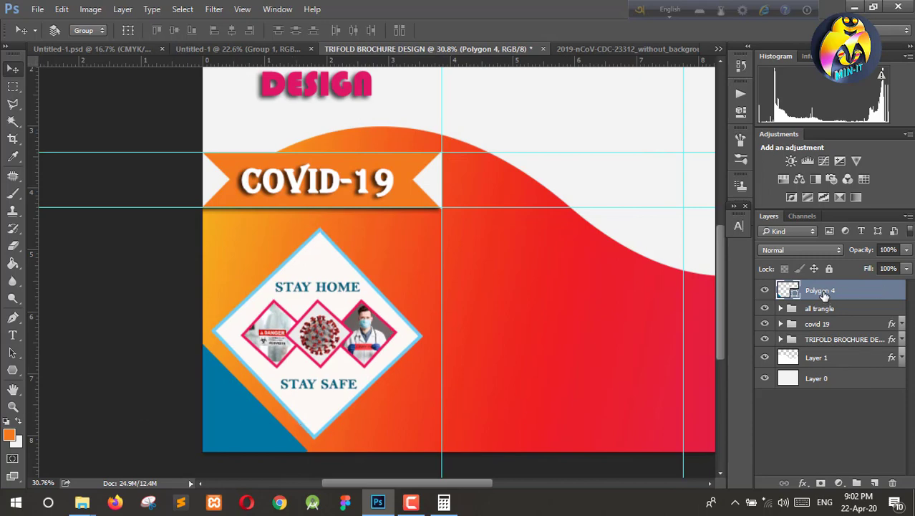
Step: Duplicate the blue triangle, move the copy to the bottom centre, and rotate it about 5.3°
{"action": "left_click_drag", "start_coordinate": [824, 294], "coordinate": [874, 482]}
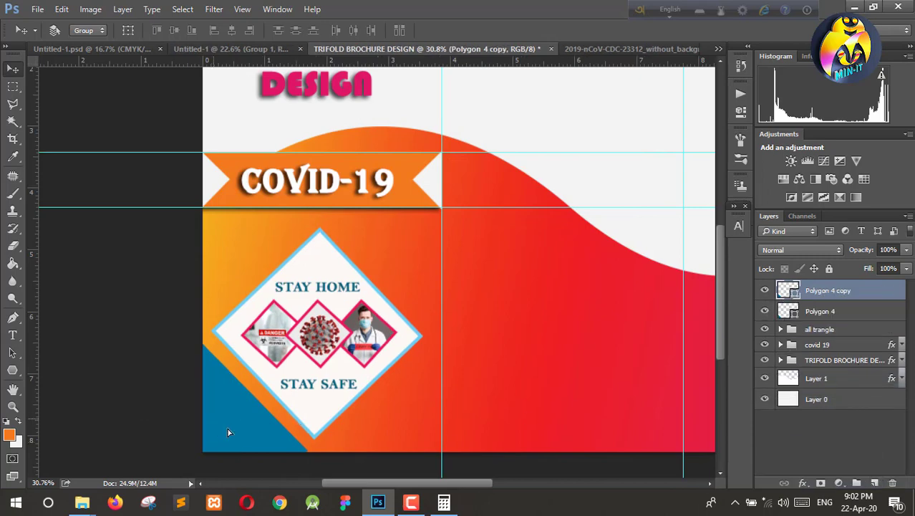
{"action": "left_click_drag", "start_coordinate": [229, 432], "coordinate": [443, 416]}
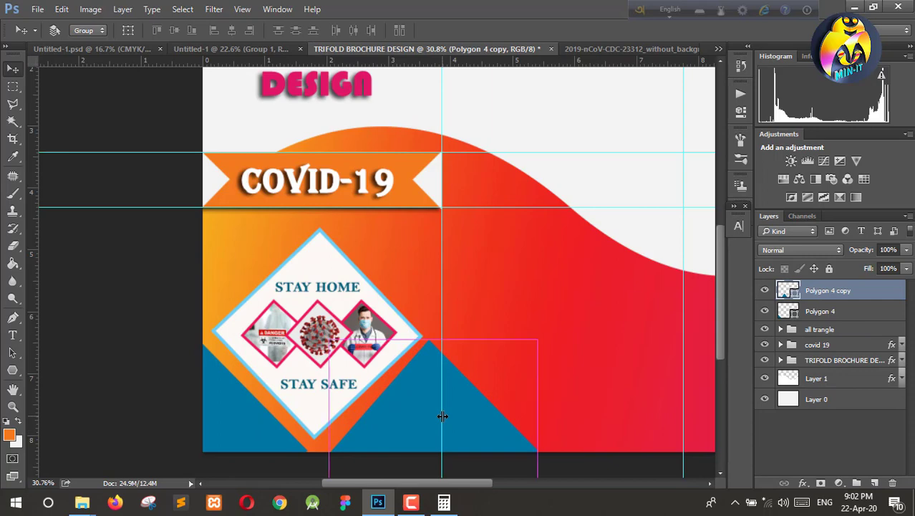
{"action": "key", "text": "ctrl+t"}
{"action": "left_click_drag", "start_coordinate": [572, 329], "coordinate": [577, 342]}
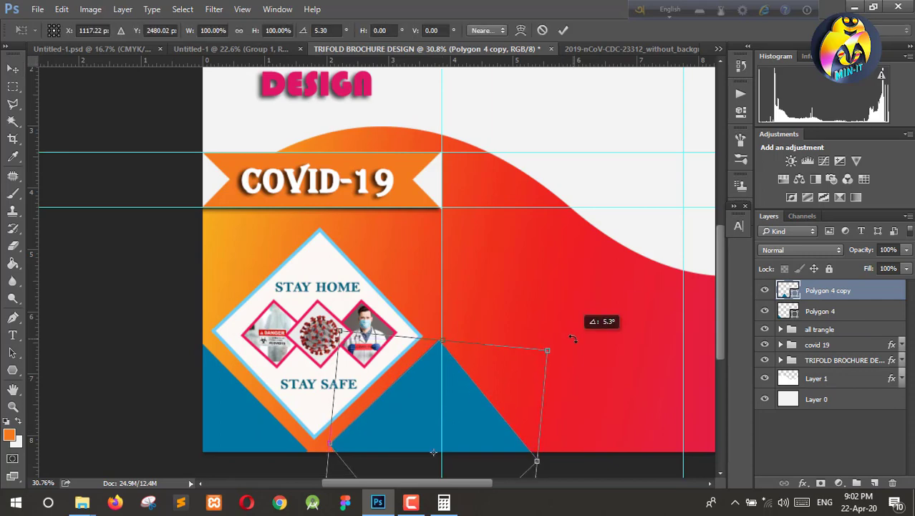
{"action": "left_click_drag", "start_coordinate": [398, 435], "coordinate": [385, 434]}
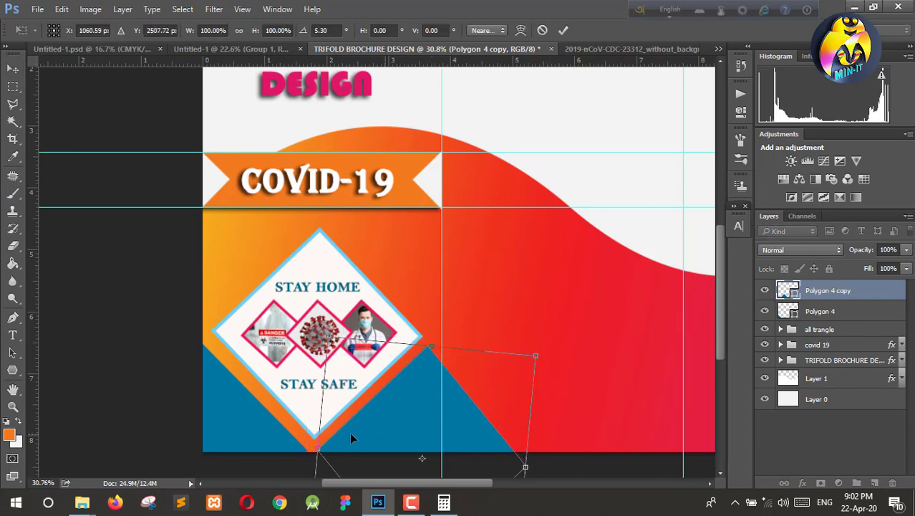
{"action": "left_click", "coordinate": [11, 70]}
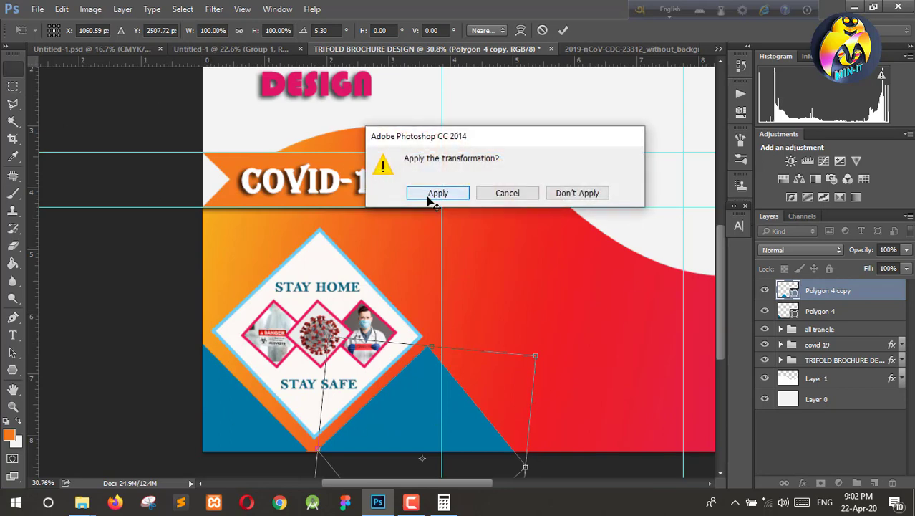
Step: Toggle the Polygon 4 shape layers' visibility to compare the corner shapes
{"action": "left_click", "coordinate": [433, 192]}
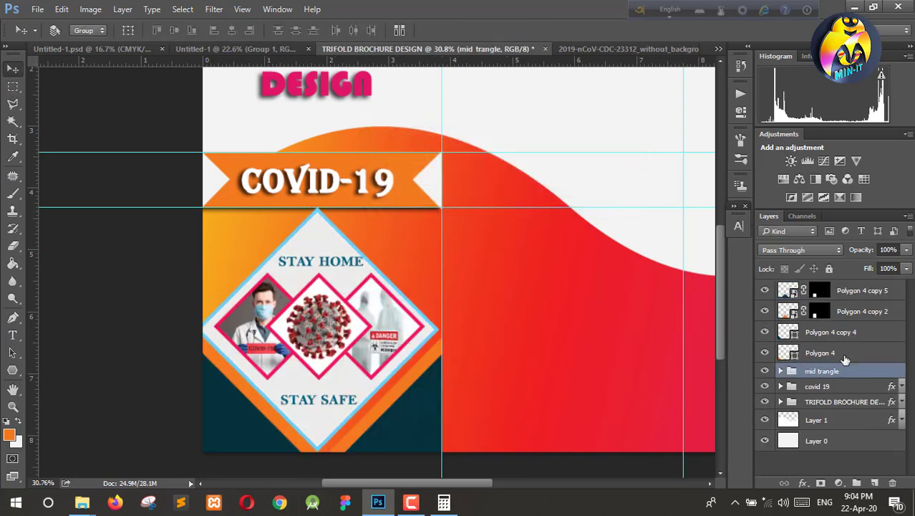
{"action": "left_click", "coordinate": [848, 355]}
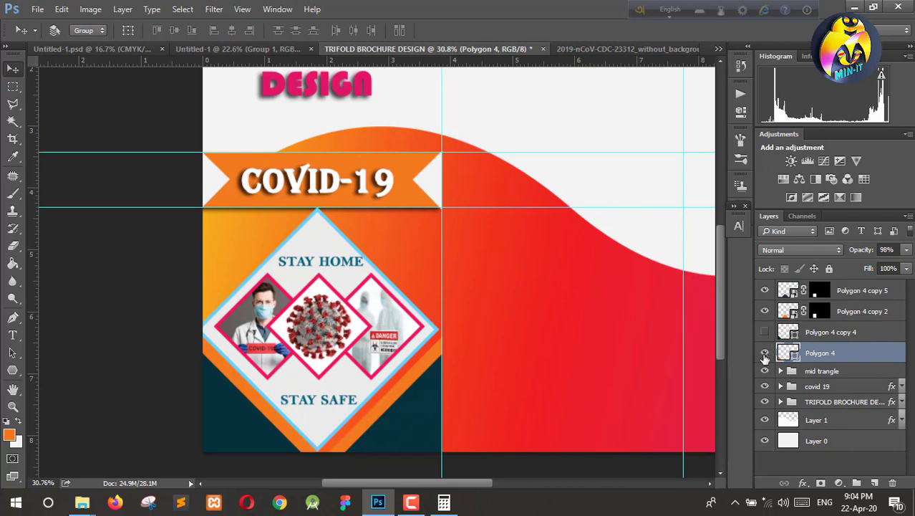
{"action": "left_click", "coordinate": [765, 354]}
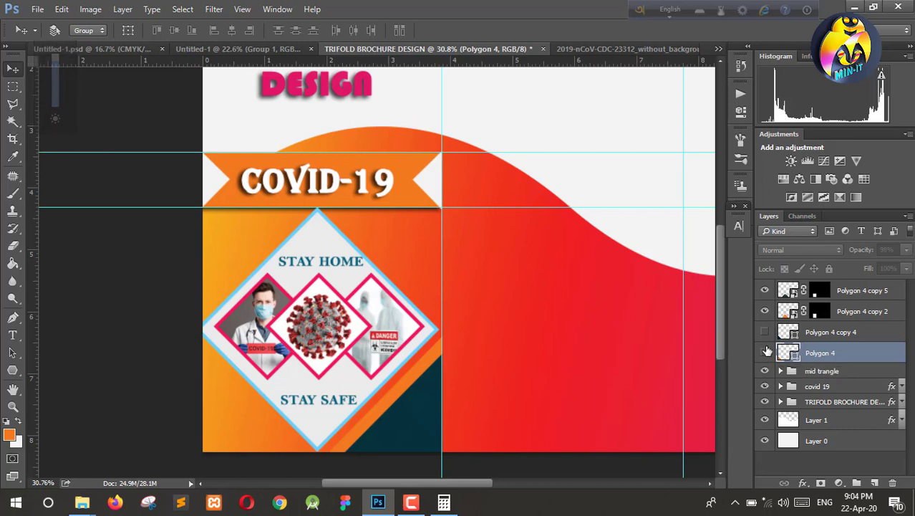
{"action": "left_click", "coordinate": [765, 352]}
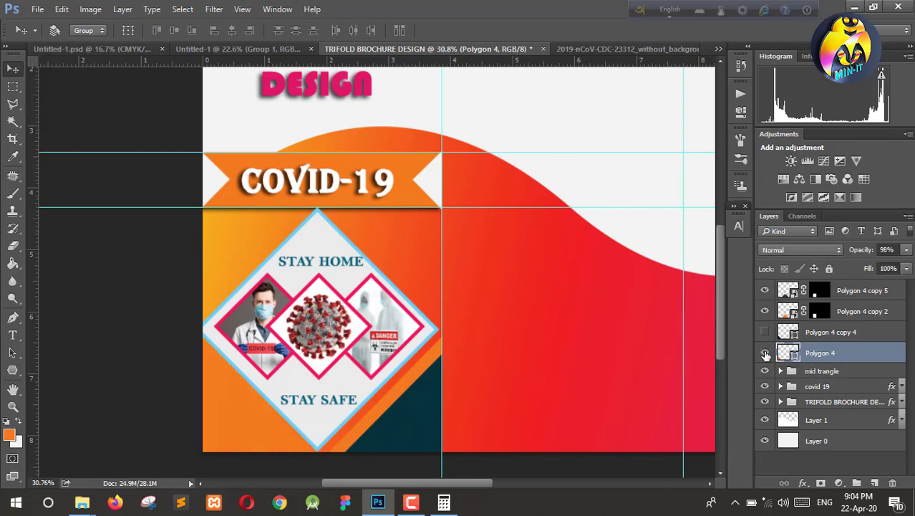
{"action": "left_click", "coordinate": [765, 353]}
{"action": "left_click", "coordinate": [764, 352]}
{"action": "left_click", "coordinate": [765, 353]}
{"action": "left_click", "coordinate": [765, 332]}
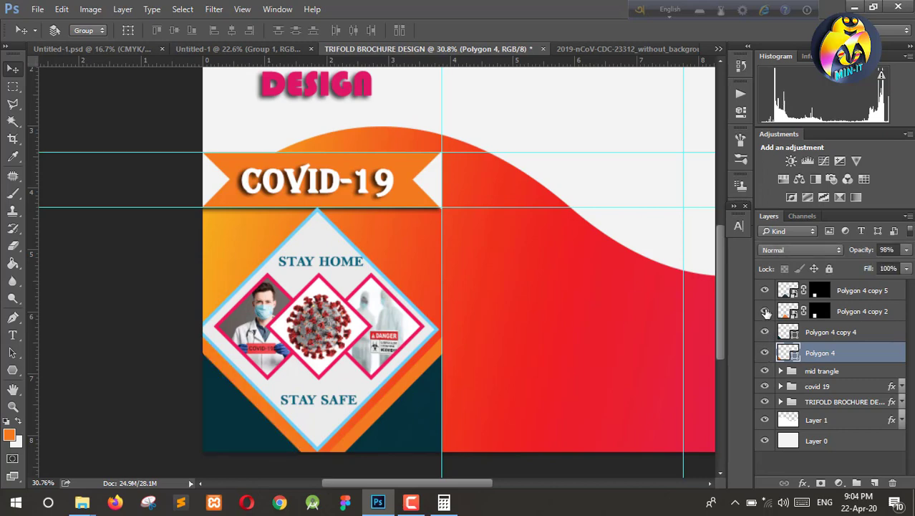
{"action": "left_click", "coordinate": [765, 311]}
{"action": "left_click", "coordinate": [765, 312]}
{"action": "left_click", "coordinate": [765, 290]}
{"action": "left_click", "coordinate": [765, 290]}
Step: Group the four Polygon 4 layers into a group named 'bottom trangle'
{"action": "left_click", "coordinate": [844, 297], "text": "shift"}
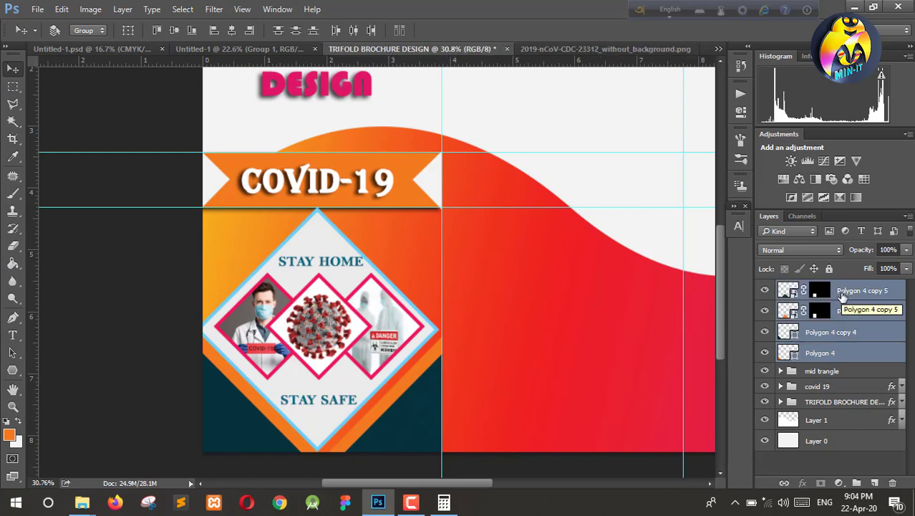
{"action": "key", "text": "ctrl+g"}
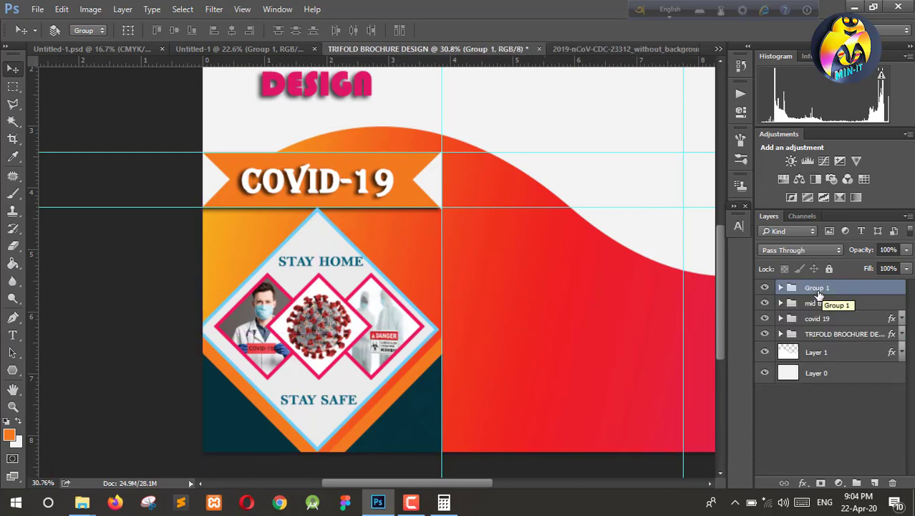
{"action": "double_click", "coordinate": [818, 288]}
{"action": "type", "text": "bottom"}
{"action": "type", "text": " trangle"}
{"action": "key", "text": "Return"}
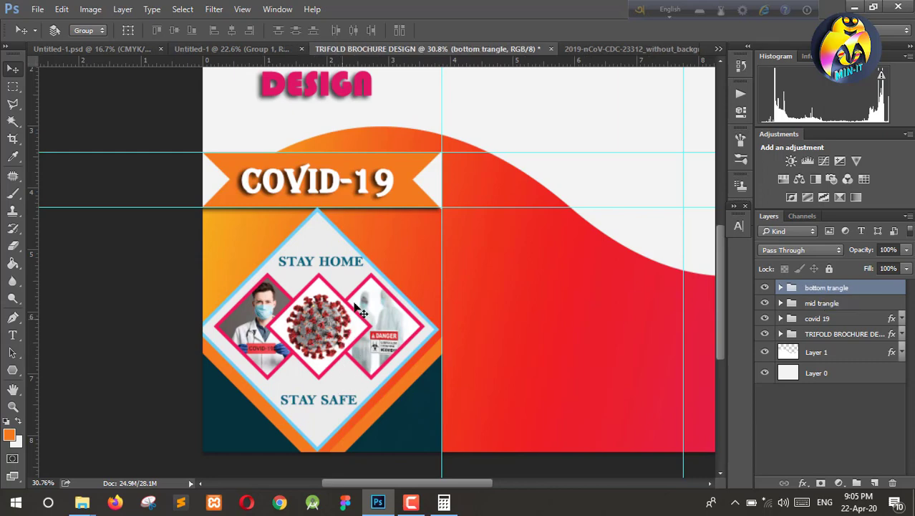
{"action": "key", "text": "ctrl+0"}
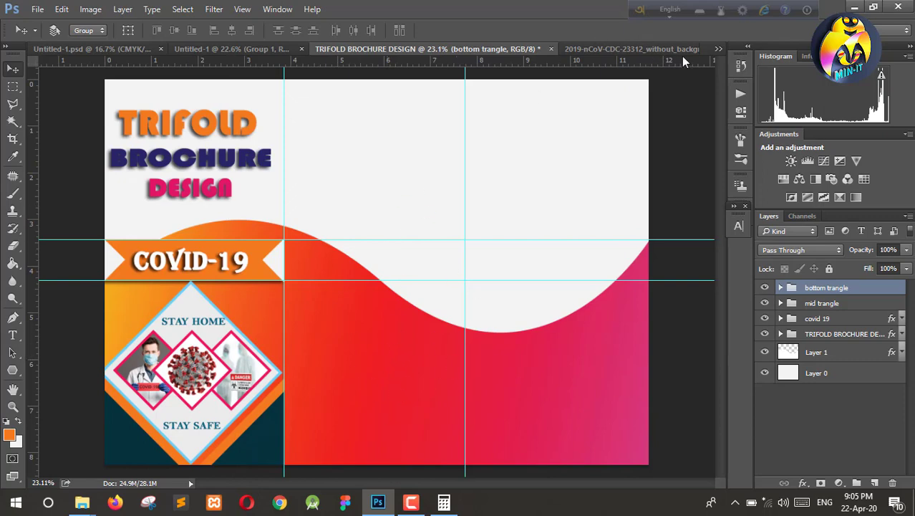
Step: Bring the vaccination photo into the brochure and place its layer beneath the wave background
{"action": "left_click_drag", "start_coordinate": [663, 50], "coordinate": [642, 50]}
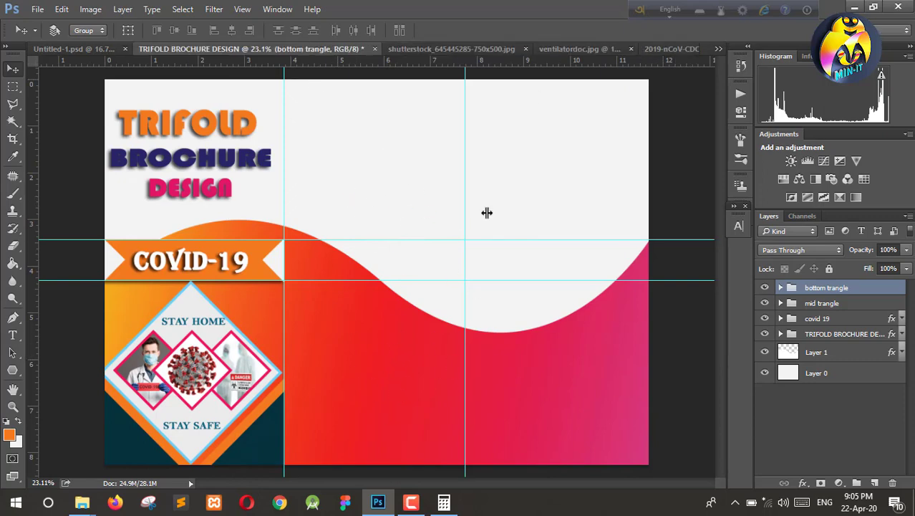
{"action": "left_click", "coordinate": [448, 47]}
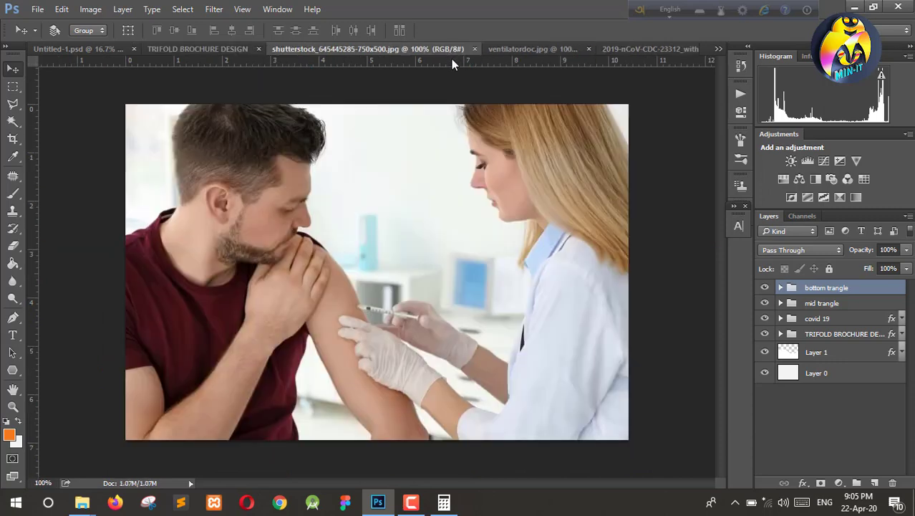
{"action": "left_click", "coordinate": [891, 289]}
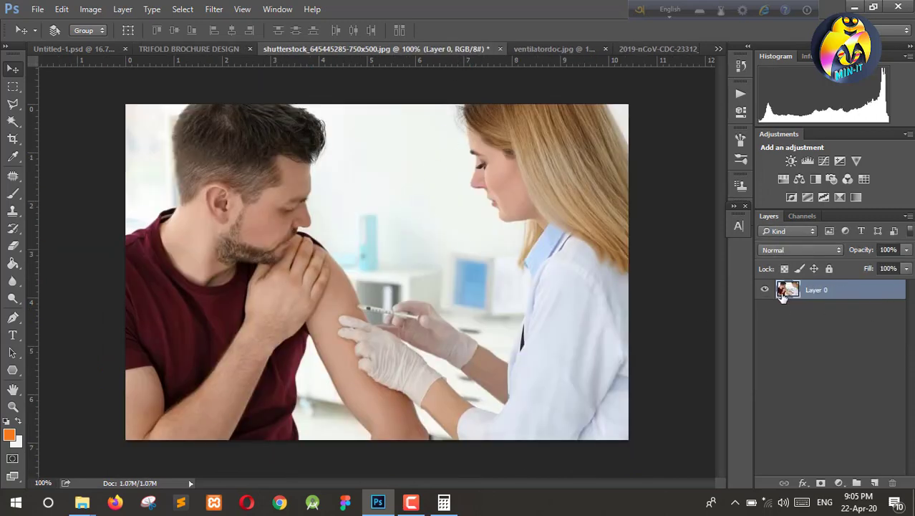
{"action": "mouse_move", "coordinate": [382, 268]}
{"action": "left_mouse_down"}
{"action": "mouse_move", "coordinate": [524, 207]}
{"action": "mouse_move", "coordinate": [540, 126]}
{"action": "left_mouse_up"}
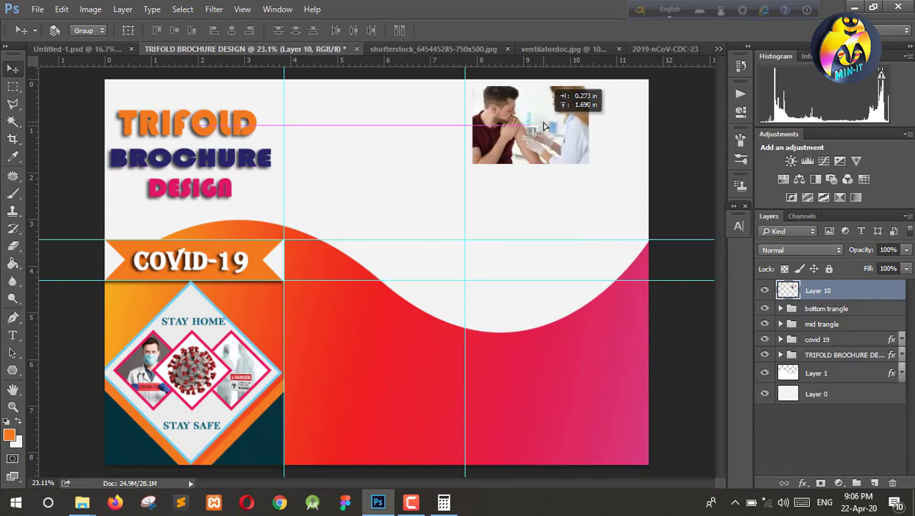
{"action": "mouse_move", "coordinate": [819, 290]}
{"action": "left_mouse_down"}
{"action": "mouse_move", "coordinate": [823, 402]}
{"action": "mouse_move", "coordinate": [832, 387]}
{"action": "left_mouse_up"}
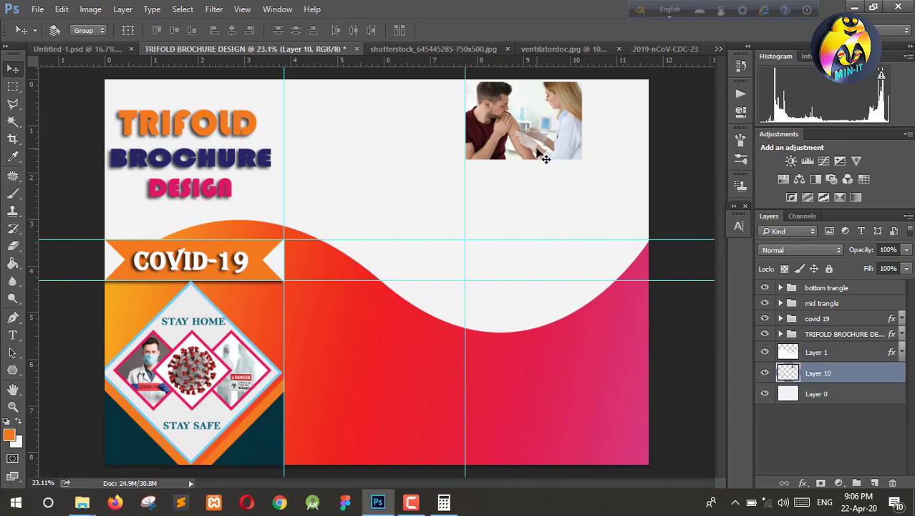
Step: Resize the vaccination photo to fill the right panel, stopping at the page edge
{"action": "key", "text": "ctrl+t"}
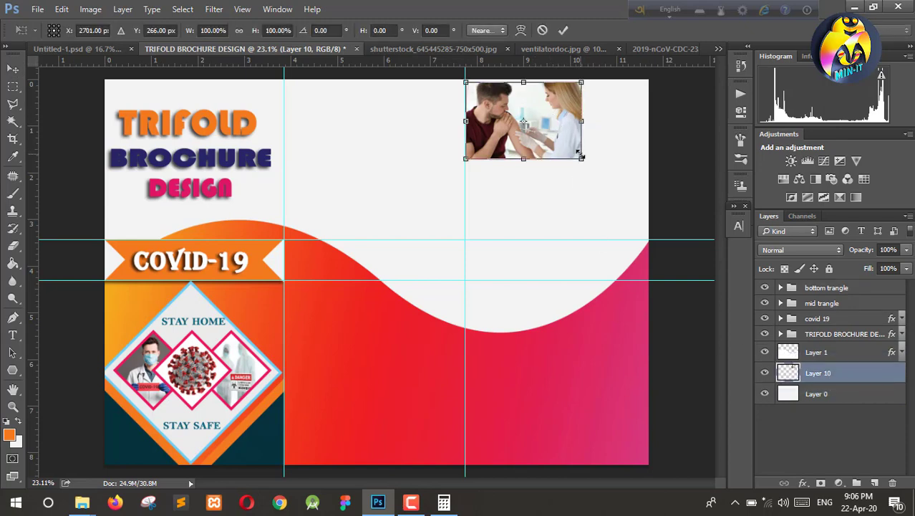
{"action": "left_click_drag", "start_coordinate": [581, 160], "coordinate": [659, 333]}
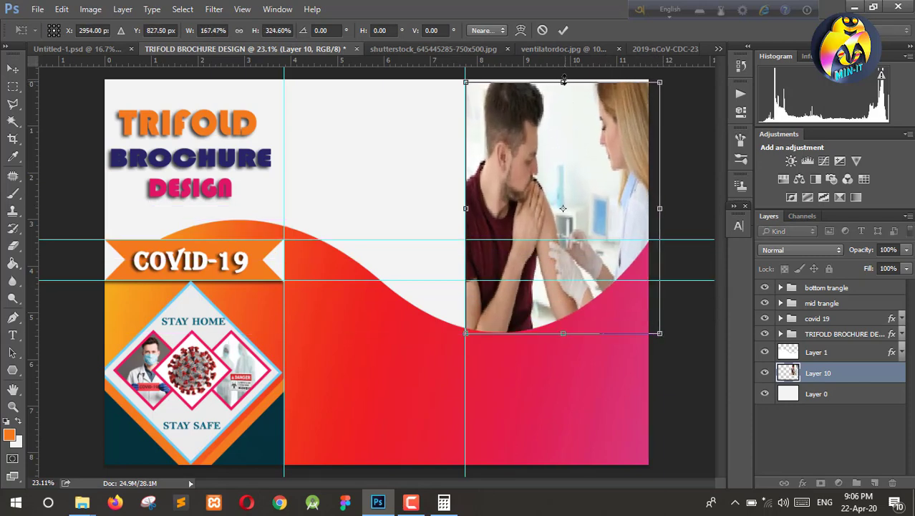
{"action": "left_click_drag", "start_coordinate": [563, 80], "coordinate": [562, 78]}
{"action": "left_click", "coordinate": [13, 69]}
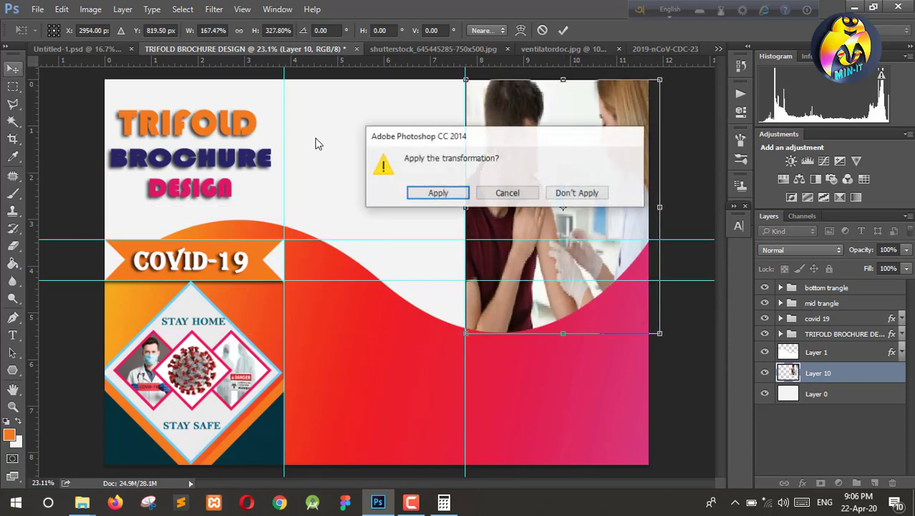
{"action": "left_click", "coordinate": [435, 193]}
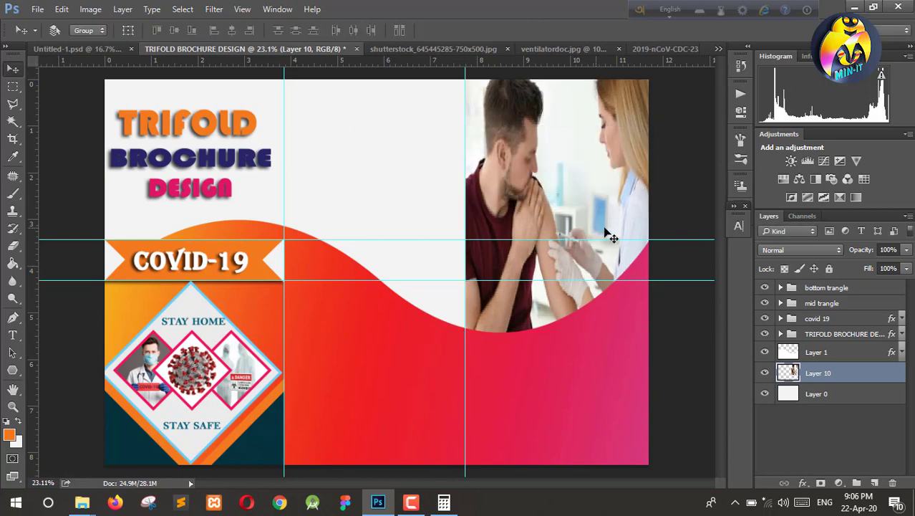
{"action": "key", "text": "ctrl+t"}
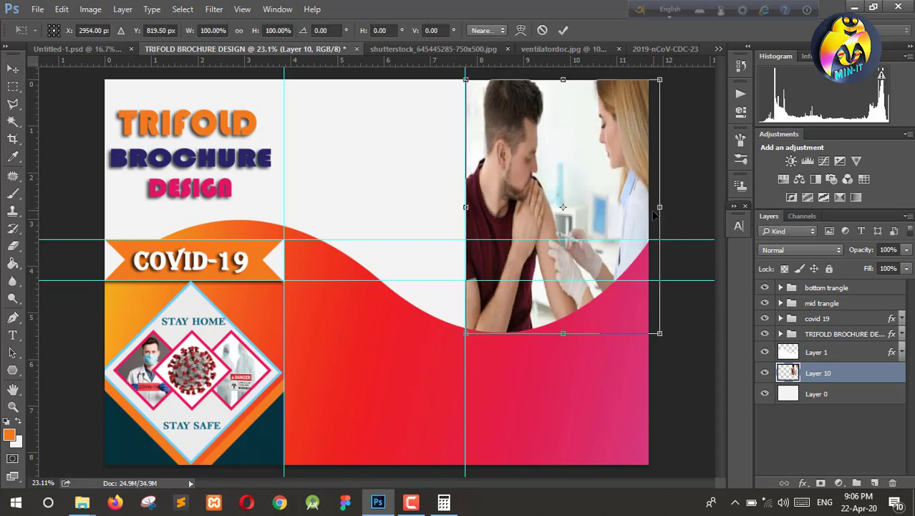
{"action": "left_click_drag", "start_coordinate": [650, 207], "coordinate": [639, 207]}
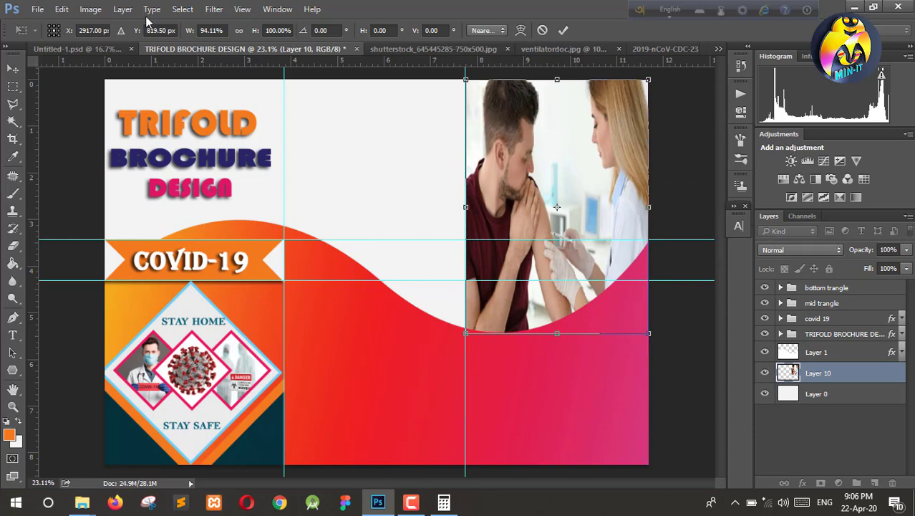
{"action": "left_click", "coordinate": [13, 69]}
{"action": "left_click", "coordinate": [436, 194]}
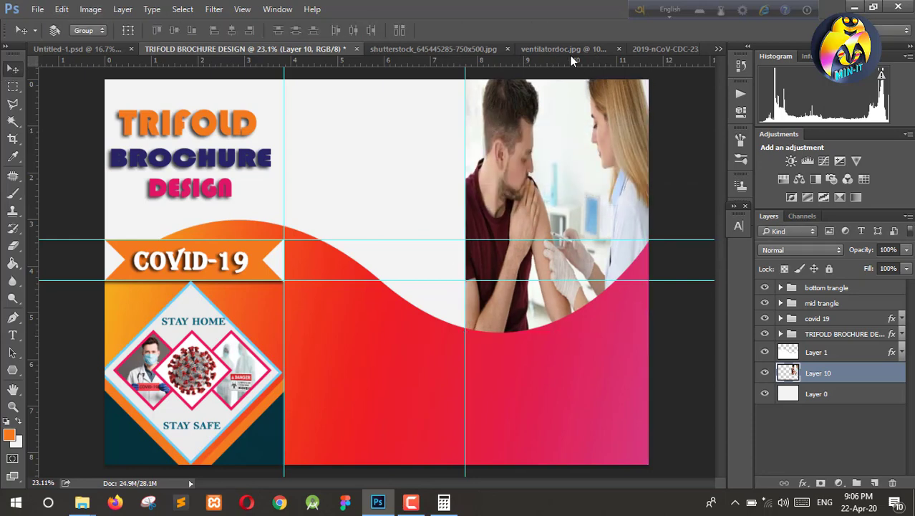
{"action": "left_click", "coordinate": [666, 49]}
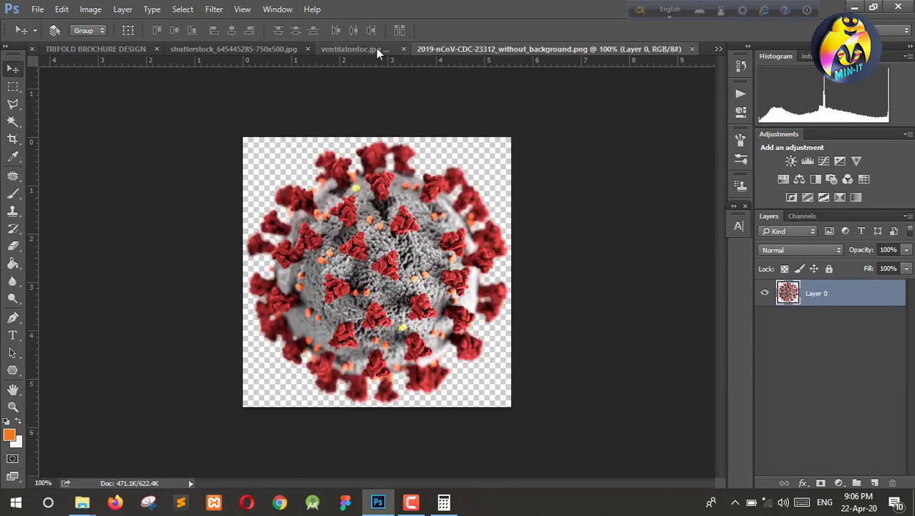
Step: Bring the ventilatordoc.jpg photo into the brochure and scale it to fill the upper middle panel
{"action": "left_click", "coordinate": [377, 50]}
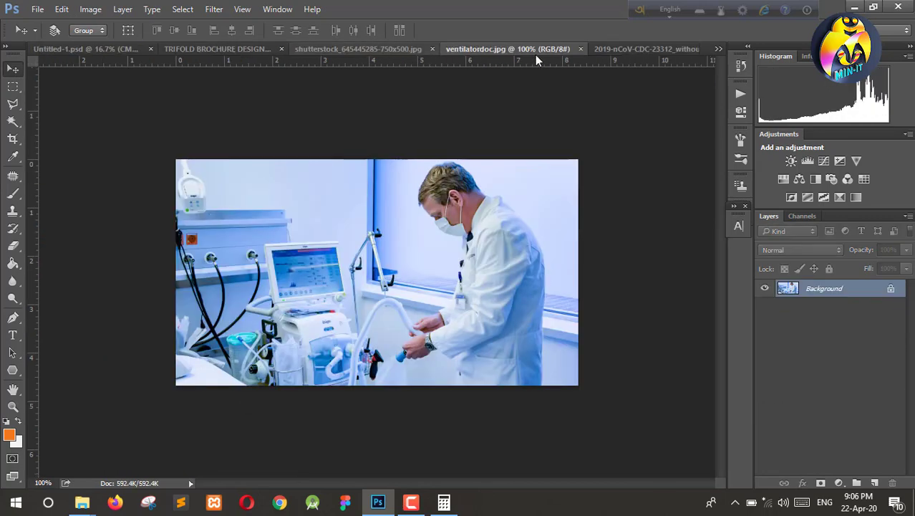
{"action": "left_click", "coordinate": [890, 290]}
{"action": "mouse_move", "coordinate": [466, 266]}
{"action": "left_mouse_down"}
{"action": "mouse_move", "coordinate": [212, 55]}
{"action": "mouse_move", "coordinate": [369, 168]}
{"action": "mouse_move", "coordinate": [334, 114]}
{"action": "left_mouse_up"}
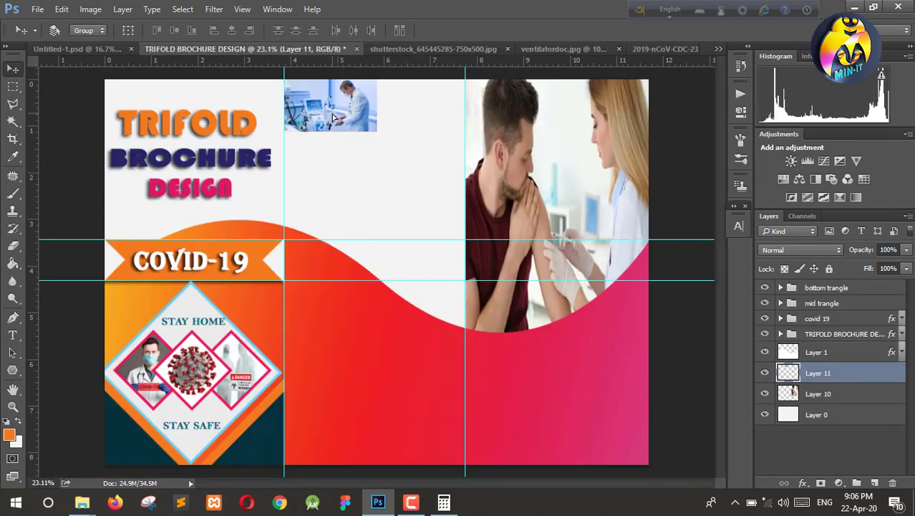
{"action": "key", "text": "ctrl+t"}
{"action": "left_click_drag", "start_coordinate": [377, 132], "coordinate": [465, 327]}
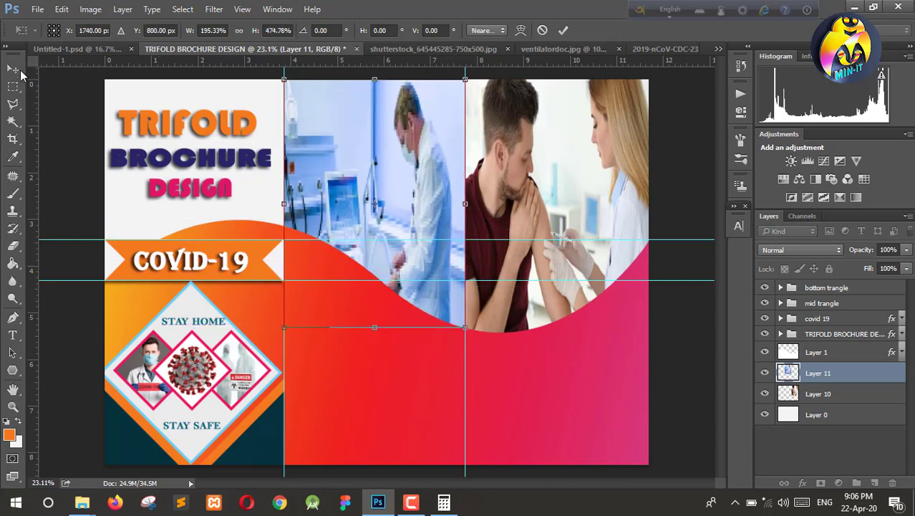
{"action": "left_click", "coordinate": [14, 69]}
{"action": "left_click", "coordinate": [432, 191]}
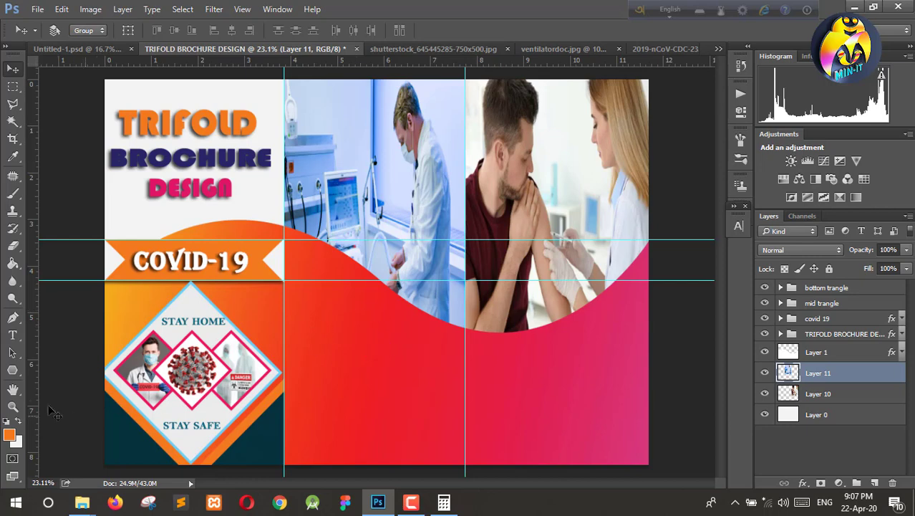
Step: Draw a small seven-sided polygon at the middle panel's left edge
{"action": "left_click", "coordinate": [13, 373]}
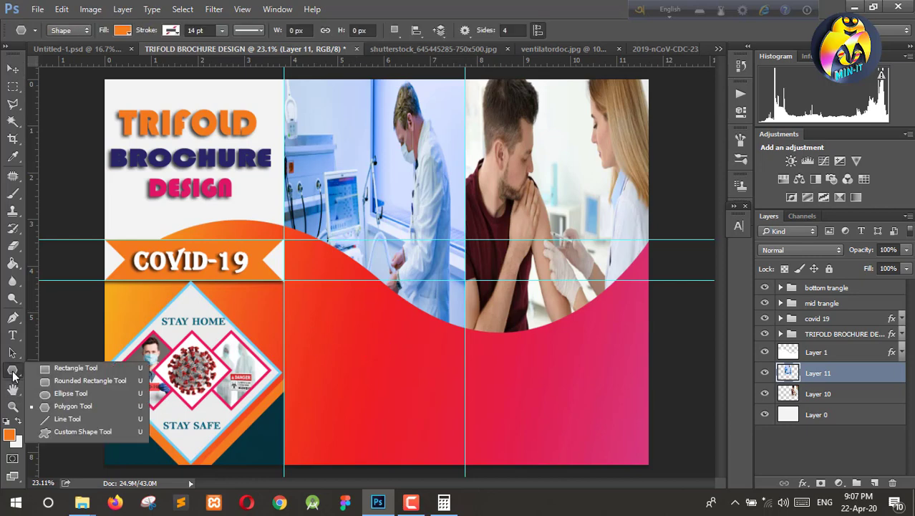
{"action": "left_click", "coordinate": [60, 407]}
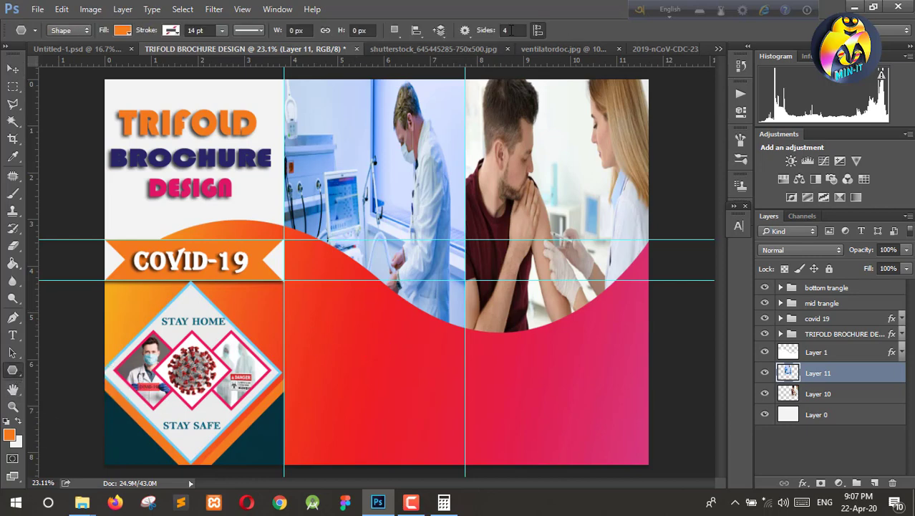
{"action": "left_click", "coordinate": [511, 30]}
{"action": "left_click", "coordinate": [12, 69]}
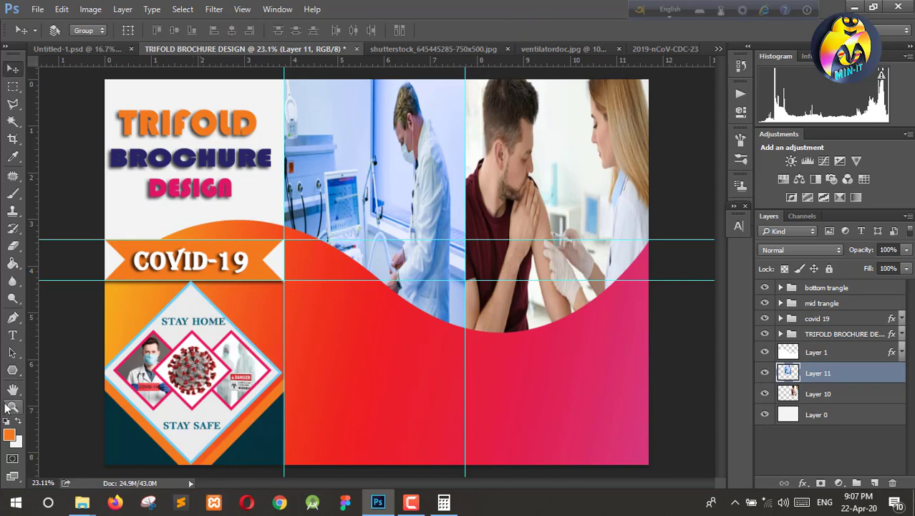
{"action": "left_click", "coordinate": [12, 369]}
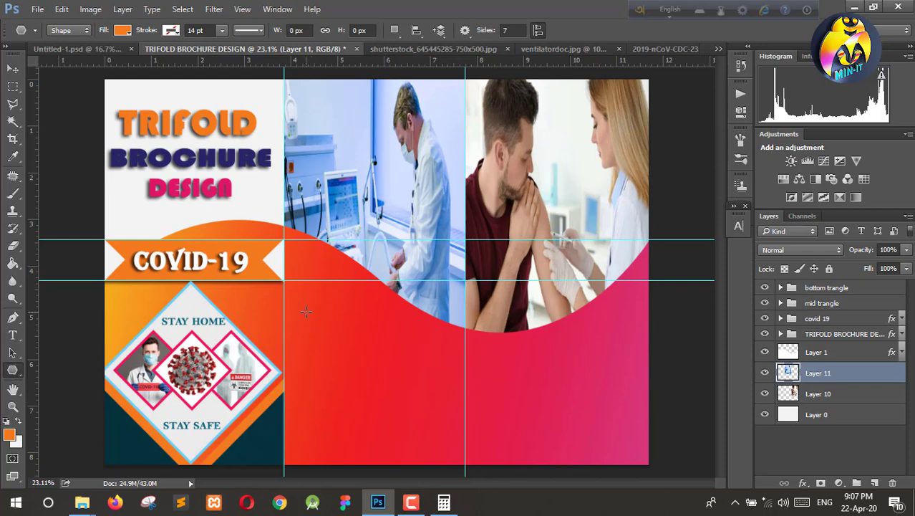
{"action": "left_click_drag", "start_coordinate": [299, 345], "coordinate": [318, 356]}
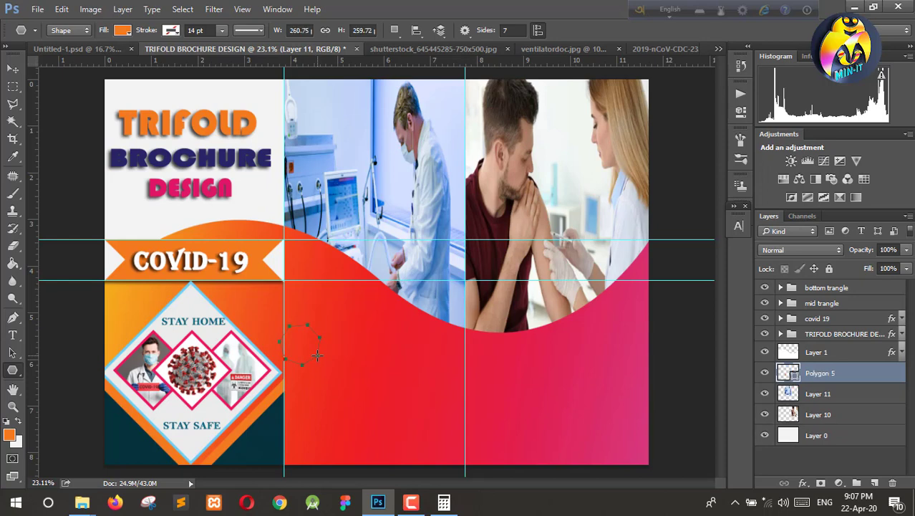
Step: Fill the heptagon near-white and move its layer to the top of the stack
{"action": "double_click", "coordinate": [792, 373]}
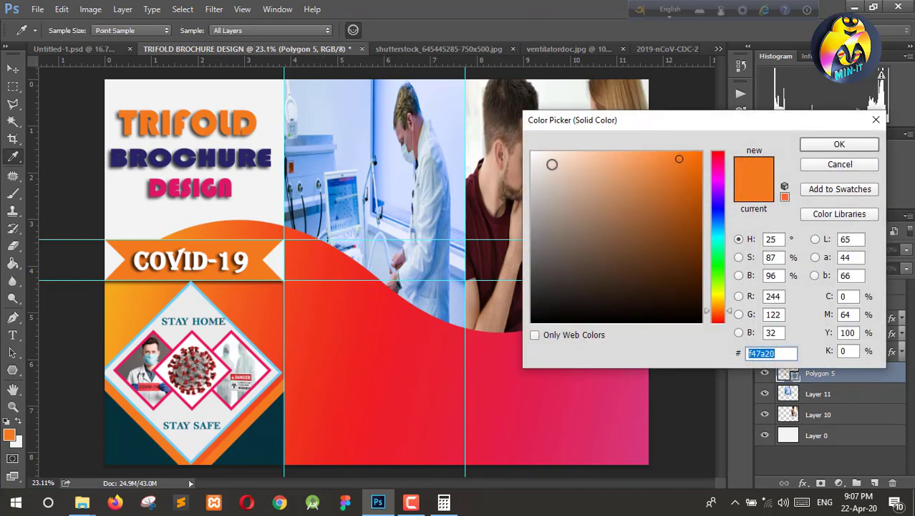
{"action": "left_click_drag", "start_coordinate": [534, 196], "coordinate": [539, 163]}
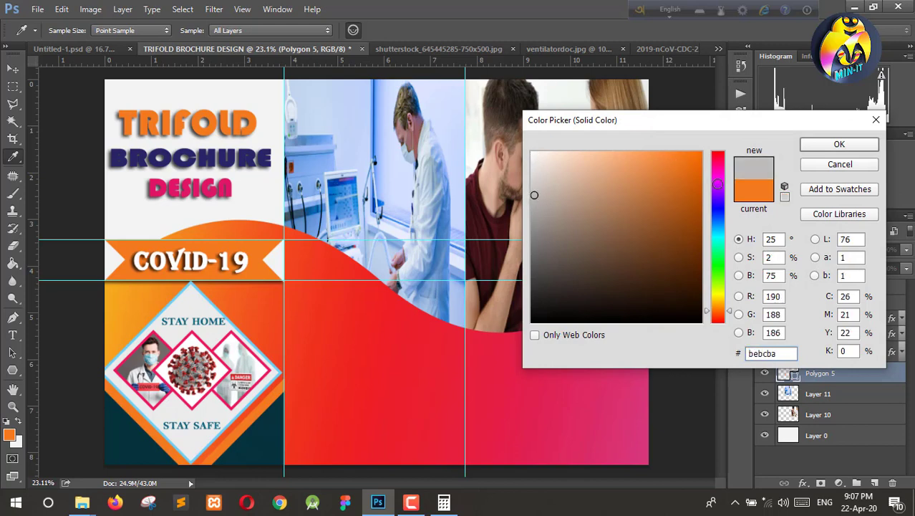
{"action": "left_click", "coordinate": [829, 144]}
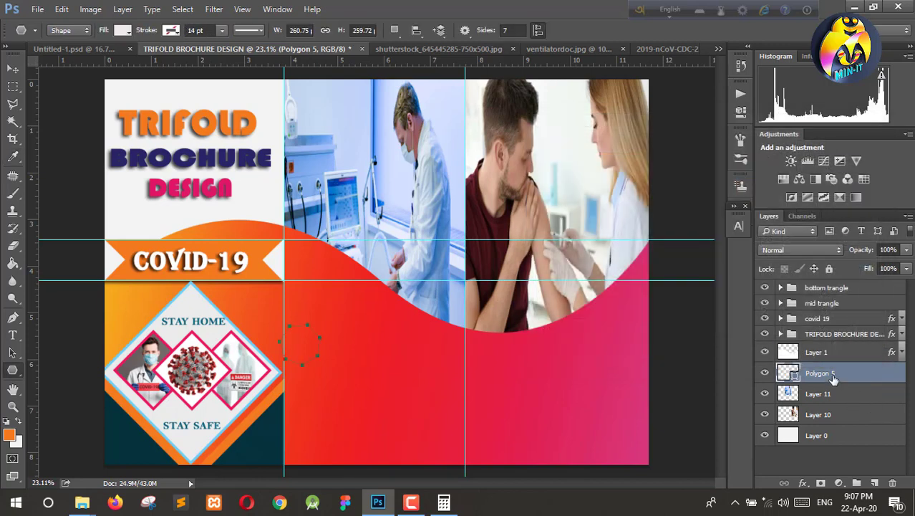
{"action": "left_click_drag", "start_coordinate": [830, 374], "coordinate": [821, 280]}
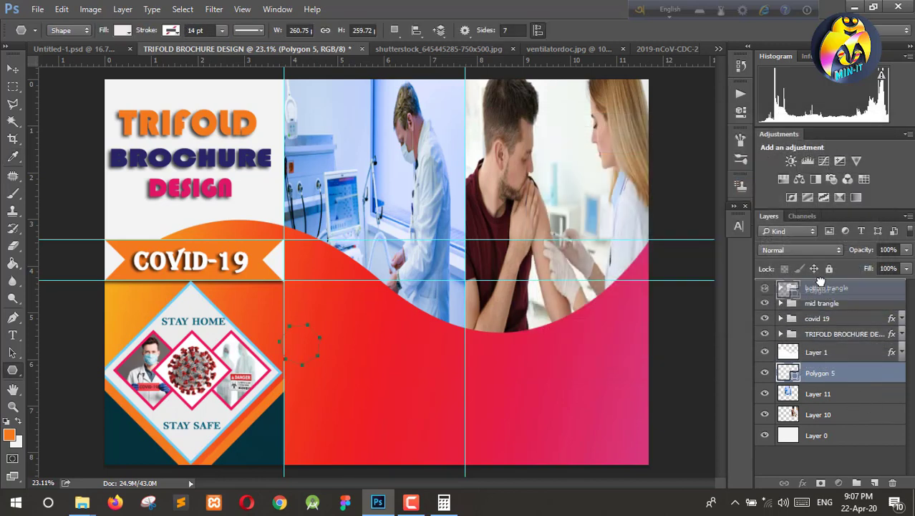
Step: Give the heptagon a 3 pt pink outline and nudge it slightly up and right
{"action": "left_click", "coordinate": [171, 30]}
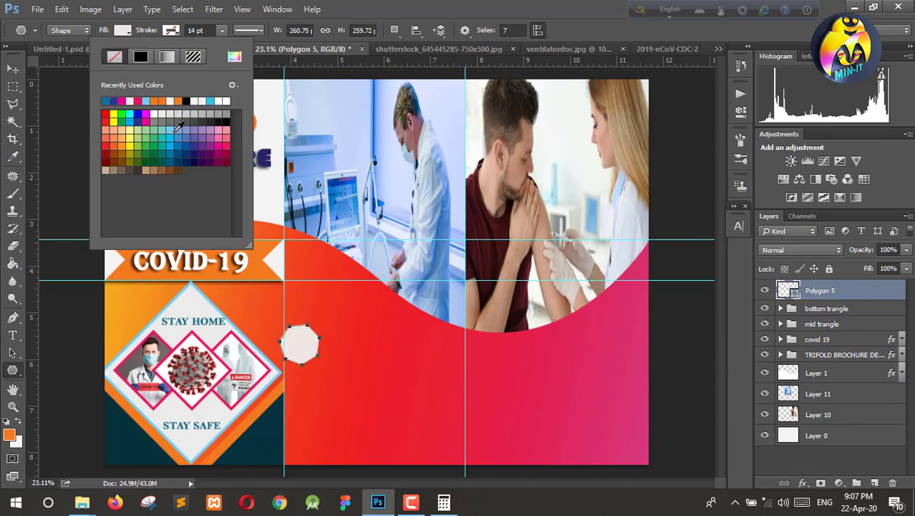
{"action": "left_click", "coordinate": [225, 140]}
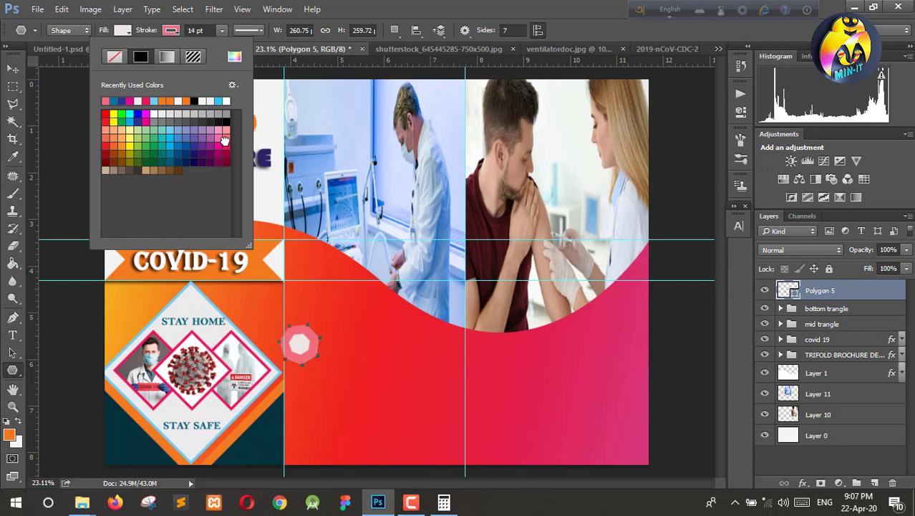
{"action": "left_click", "coordinate": [186, 32]}
{"action": "type", "text": "3"}
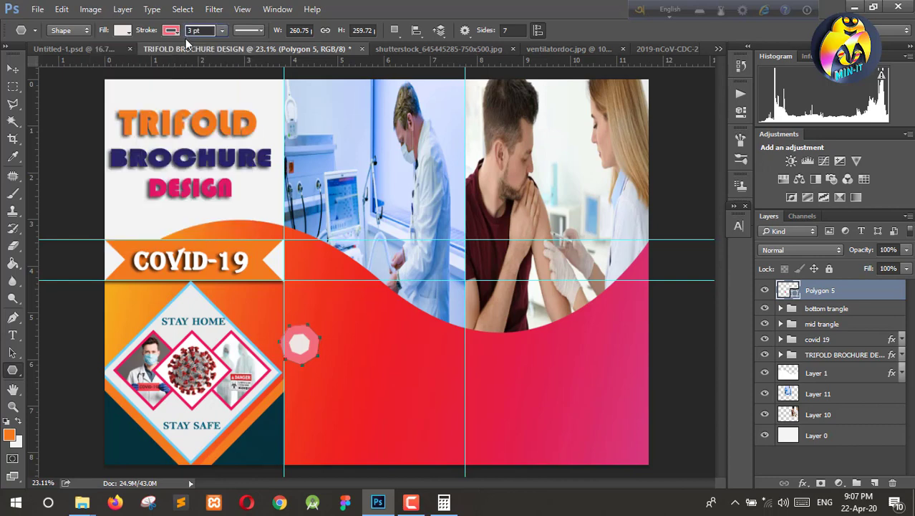
{"action": "key", "text": "Return"}
{"action": "left_click", "coordinate": [12, 69]}
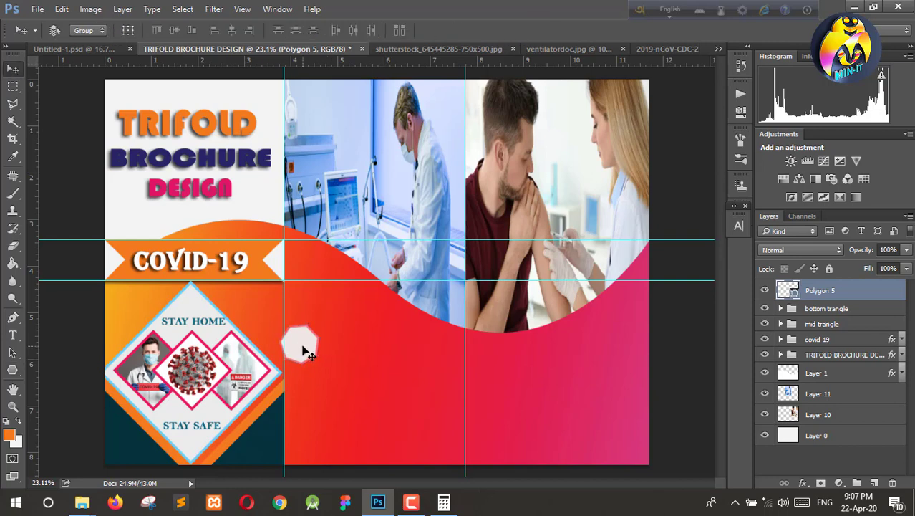
{"action": "left_click_drag", "start_coordinate": [302, 348], "coordinate": [308, 350]}
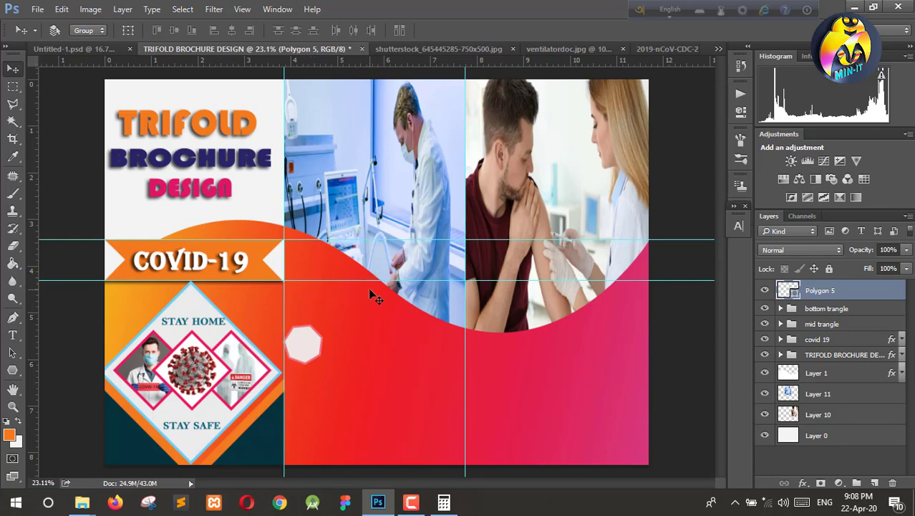
Step: Paste the LOGO HERE and SLOGAN text and align both above the hexagon in the middle panel
{"action": "key", "text": "ctrl+v"}
{"action": "left_click_drag", "start_coordinate": [372, 295], "coordinate": [326, 315]}
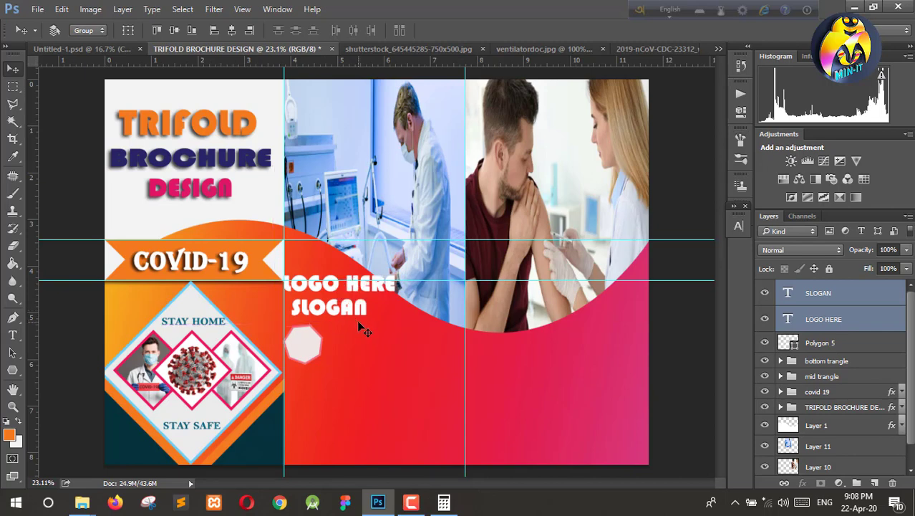
{"action": "left_click", "coordinate": [827, 301]}
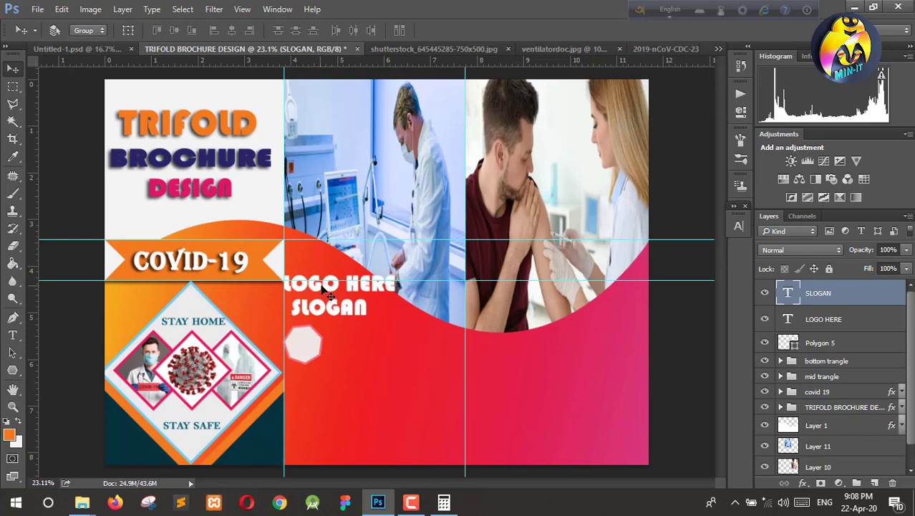
{"action": "left_click_drag", "start_coordinate": [322, 287], "coordinate": [321, 287]}
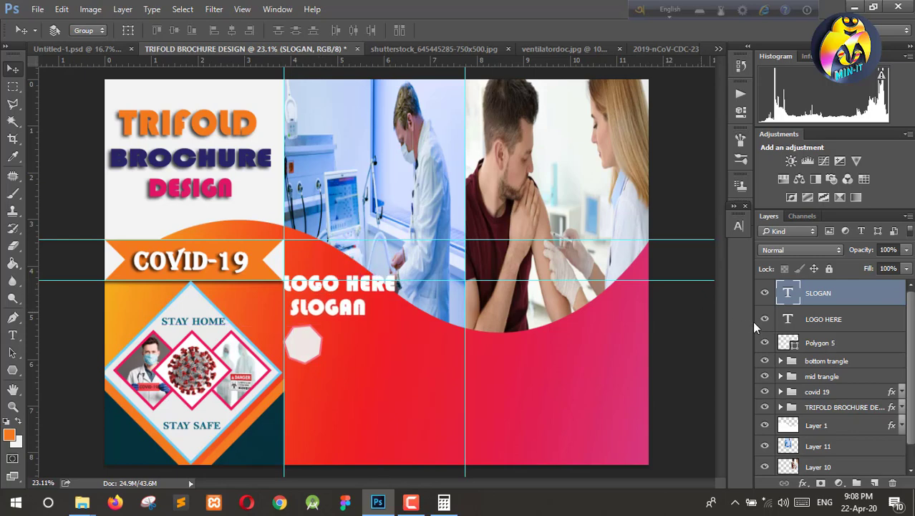
{"action": "left_click", "coordinate": [811, 326]}
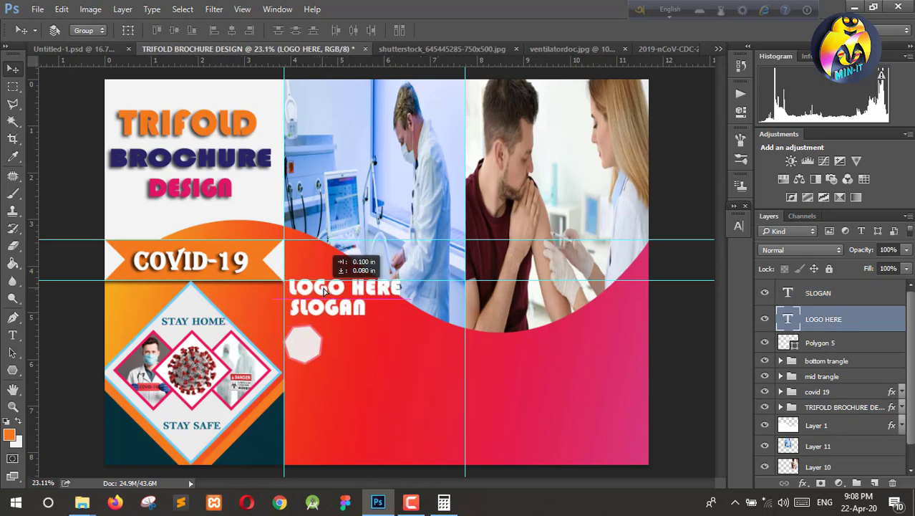
{"action": "left_click_drag", "start_coordinate": [317, 292], "coordinate": [328, 300]}
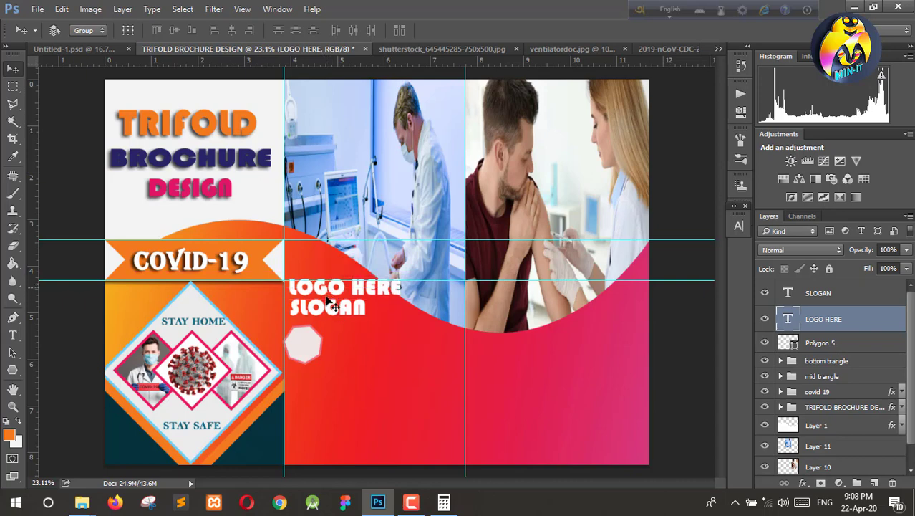
Step: Group the LOGO HERE and SLOGAN layers and name the group 'logo'
{"action": "left_click", "coordinate": [815, 345]}
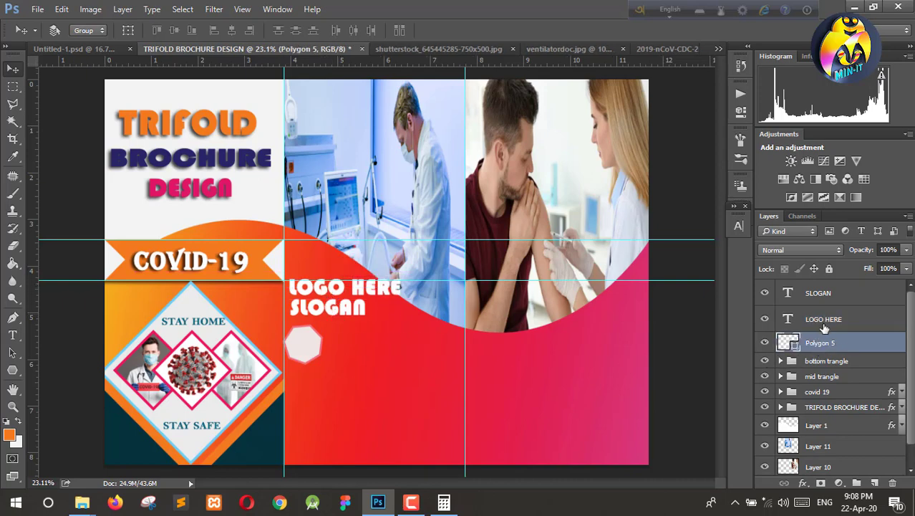
{"action": "left_click", "coordinate": [822, 321]}
{"action": "left_click", "coordinate": [824, 294], "text": "shift"}
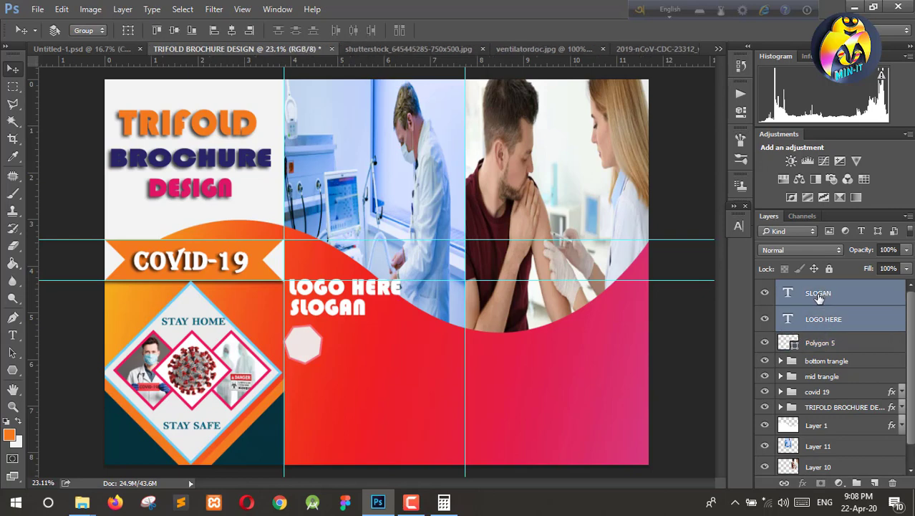
{"action": "key", "text": "ctrl+g"}
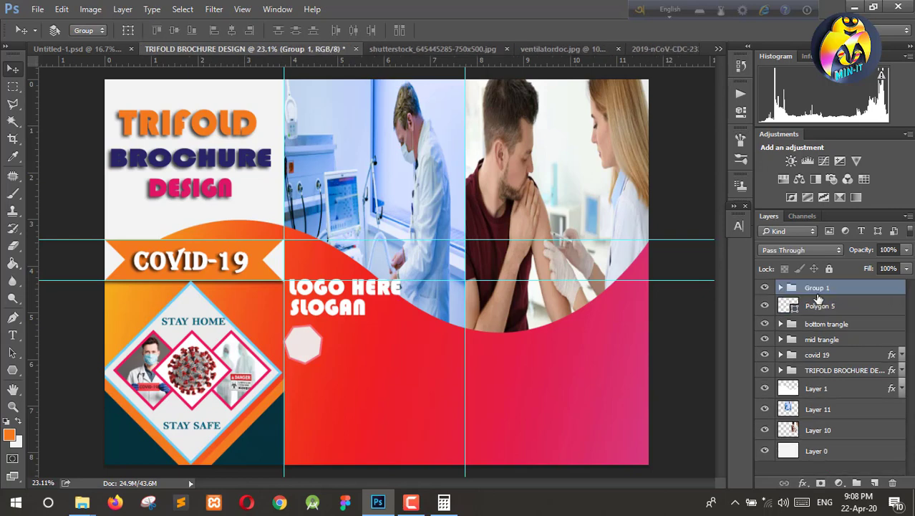
{"action": "double_click", "coordinate": [817, 288]}
{"action": "type", "text": "logo"}
{"action": "key", "text": "Return"}
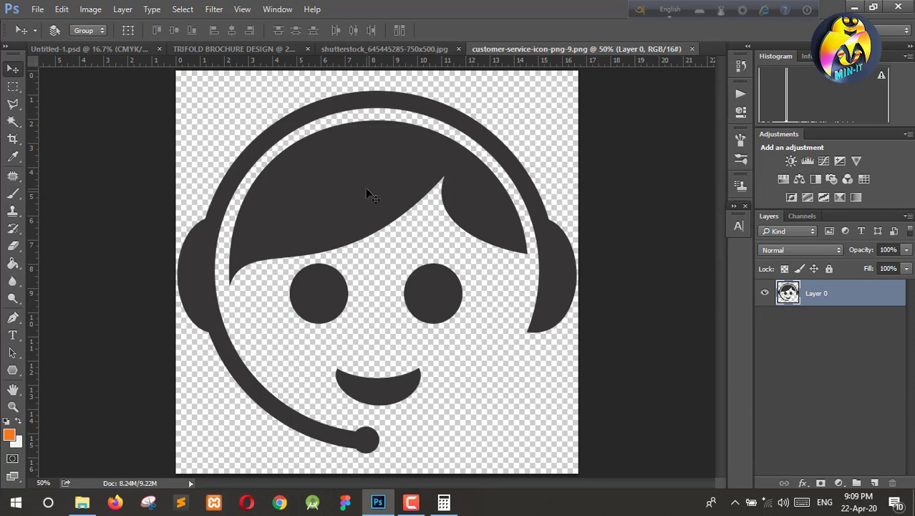
Step: Bring the headset icon into the brochure and scale it to fit centred inside the hexagon
{"action": "mouse_move", "coordinate": [366, 191]}
{"action": "left_mouse_down"}
{"action": "mouse_move", "coordinate": [339, 201]}
{"action": "mouse_move", "coordinate": [307, 358]}
{"action": "mouse_move", "coordinate": [301, 342]}
{"action": "left_mouse_up"}
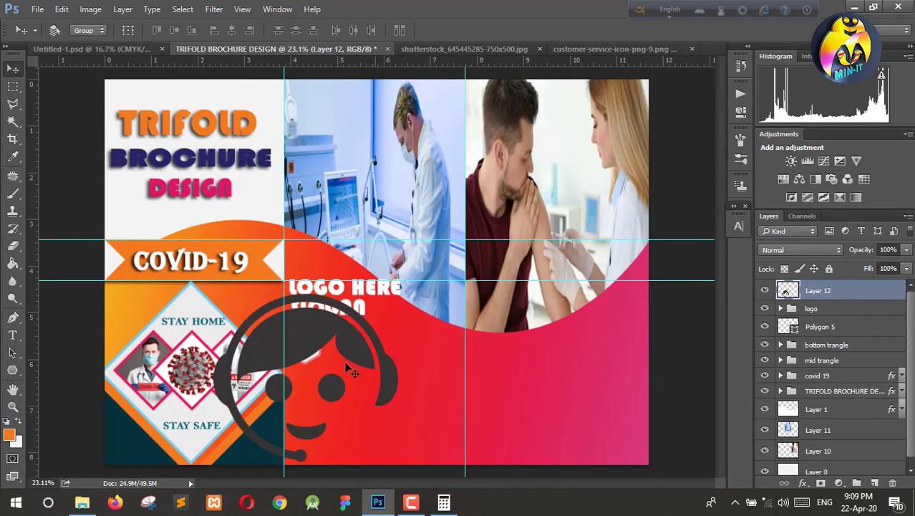
{"action": "key", "text": "ctrl+t"}
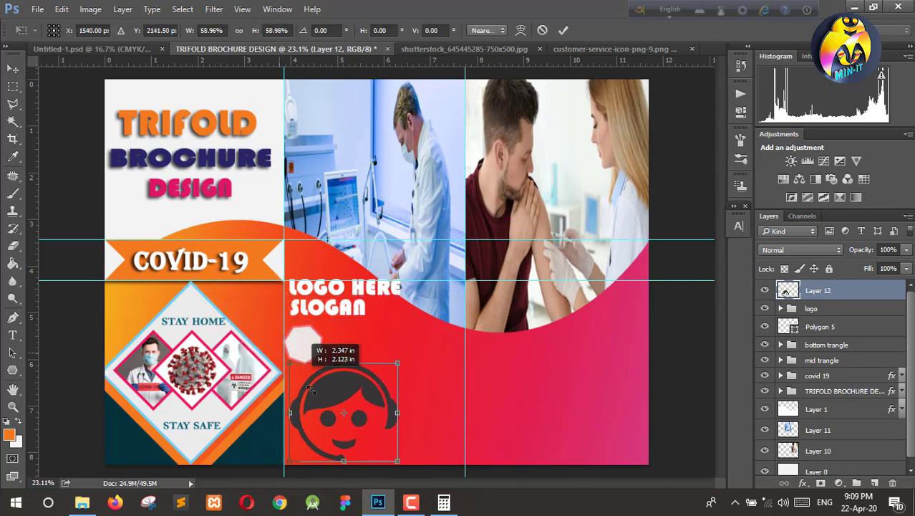
{"action": "left_click_drag", "start_coordinate": [256, 335], "coordinate": [317, 379]}
{"action": "left_click_drag", "start_coordinate": [377, 425], "coordinate": [358, 364]}
{"action": "scroll", "coordinate": [358, 363], "scroll_direction": "up", "scroll_amount": 5}
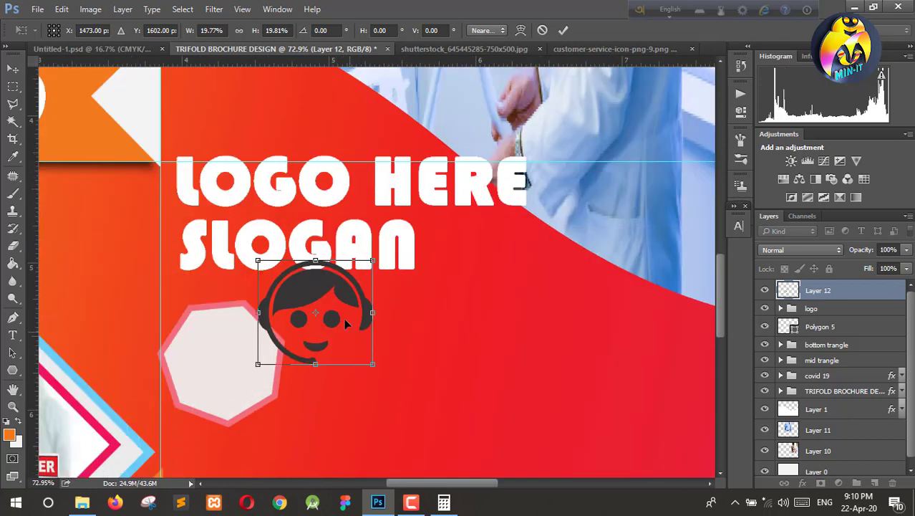
{"action": "left_click_drag", "start_coordinate": [343, 318], "coordinate": [249, 344]}
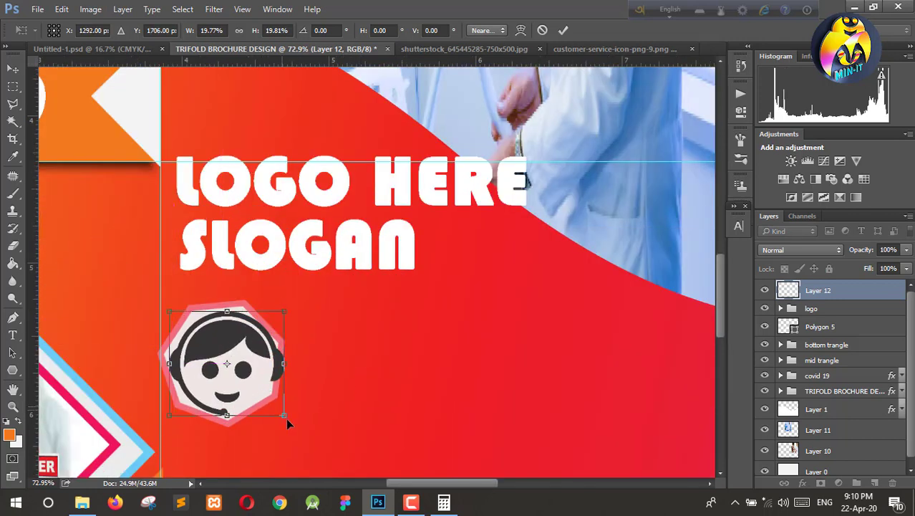
{"action": "left_click_drag", "start_coordinate": [283, 416], "coordinate": [263, 396]}
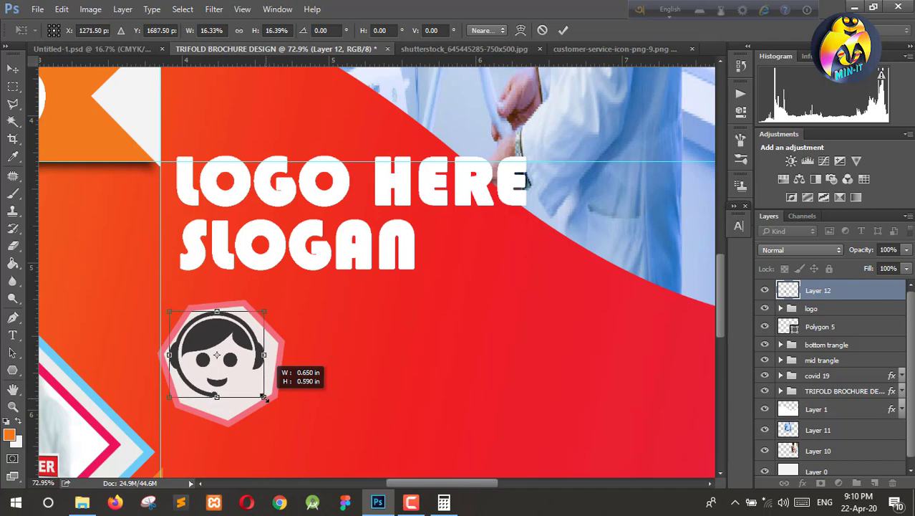
{"action": "left_click_drag", "start_coordinate": [236, 347], "coordinate": [242, 357]}
{"action": "left_click_drag", "start_coordinate": [266, 402], "coordinate": [260, 397]}
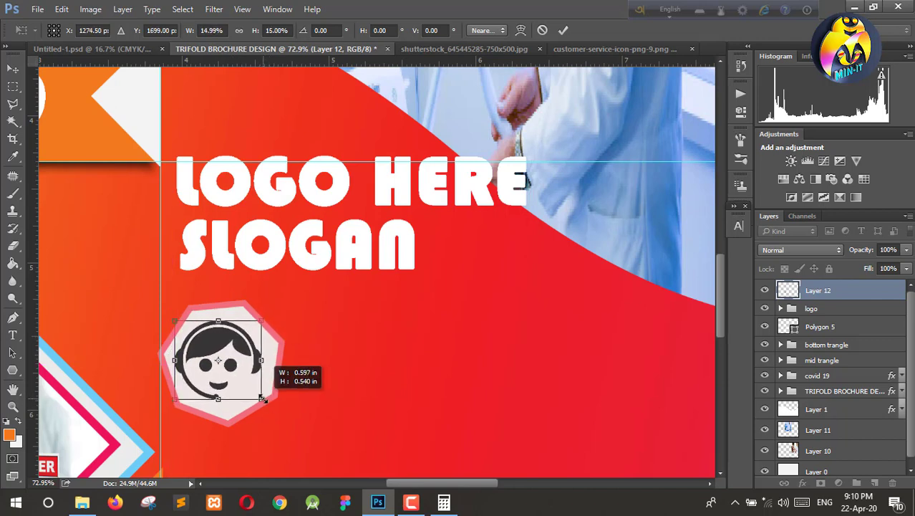
{"action": "left_click", "coordinate": [13, 68]}
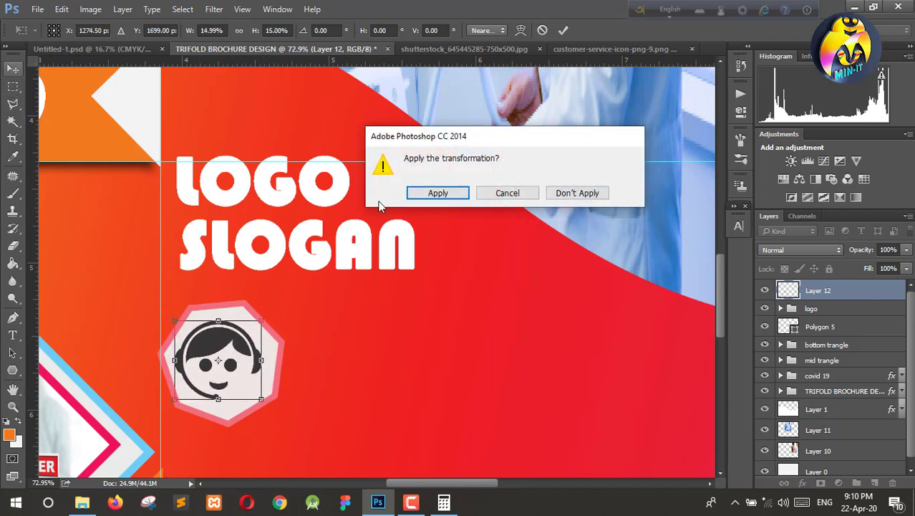
{"action": "left_click", "coordinate": [439, 192]}
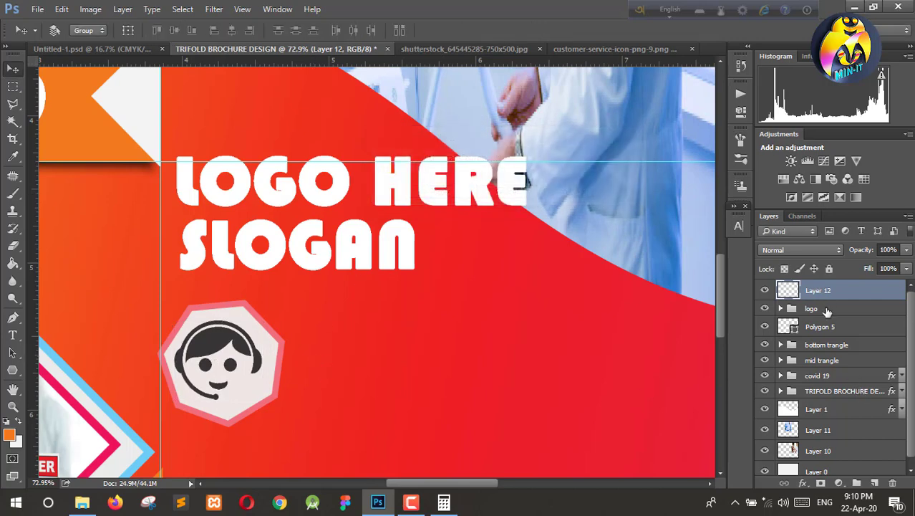
Step: Place the Polygon 5 hexagon layer just below the icon and centre it behind it
{"action": "left_click_drag", "start_coordinate": [829, 327], "coordinate": [824, 300]}
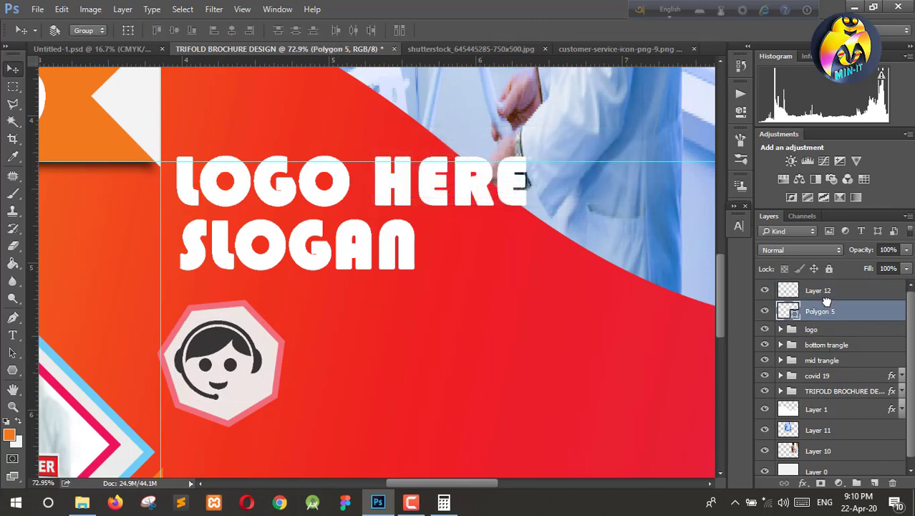
{"action": "left_click_drag", "start_coordinate": [226, 361], "coordinate": [231, 365]}
{"action": "left_click", "coordinate": [818, 290]}
Step: Paste the paragraph text beside the headset icon, nudged slightly left
{"action": "scroll", "coordinate": [370, 372], "scroll_direction": "down", "scroll_amount": 2}
{"action": "scroll", "coordinate": [370, 372], "scroll_direction": "down", "scroll_amount": 2}
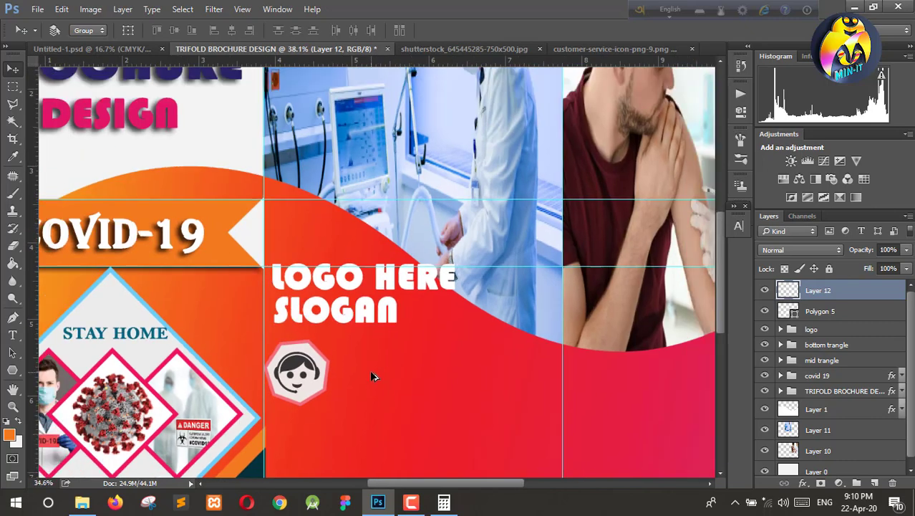
{"action": "scroll", "coordinate": [369, 369], "scroll_direction": "down", "scroll_amount": 1}
{"action": "scroll", "coordinate": [369, 377], "scroll_direction": "down", "scroll_amount": 2}
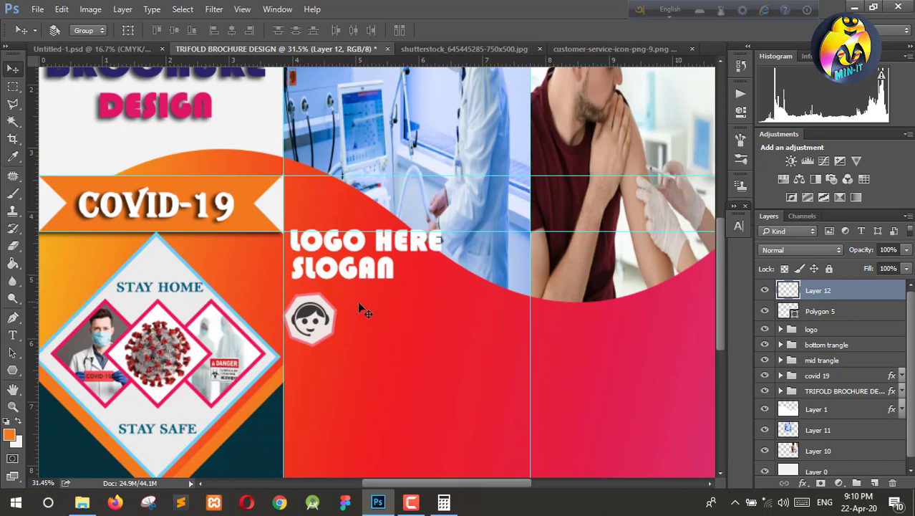
{"action": "key", "text": "ctrl+v"}
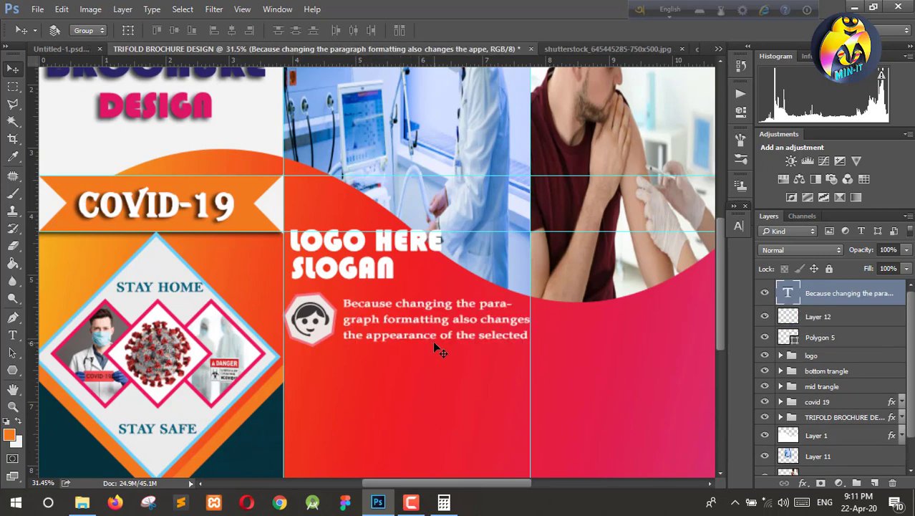
{"action": "key", "text": "Left"}
{"action": "key", "text": "Left"}
{"action": "key", "text": "Left"}
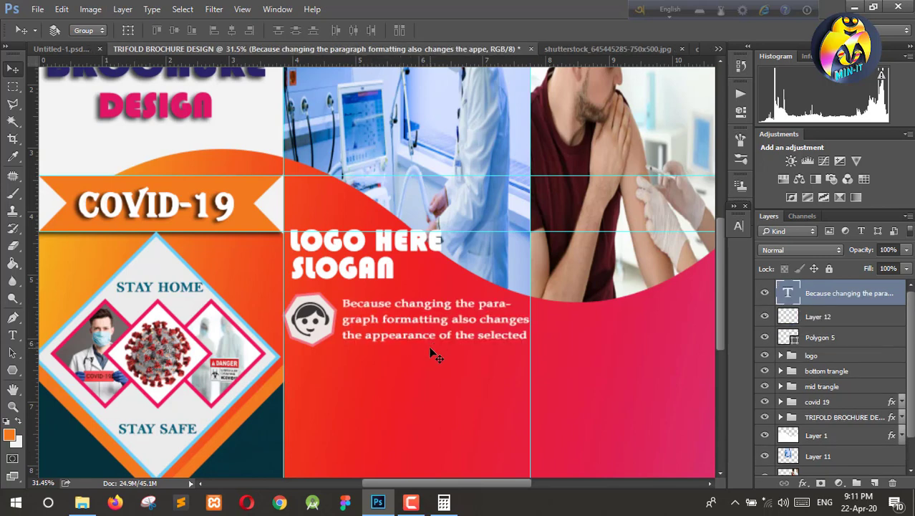
{"action": "key", "text": "Left"}
{"action": "key", "text": "Left"}
{"action": "key", "text": "Left"}
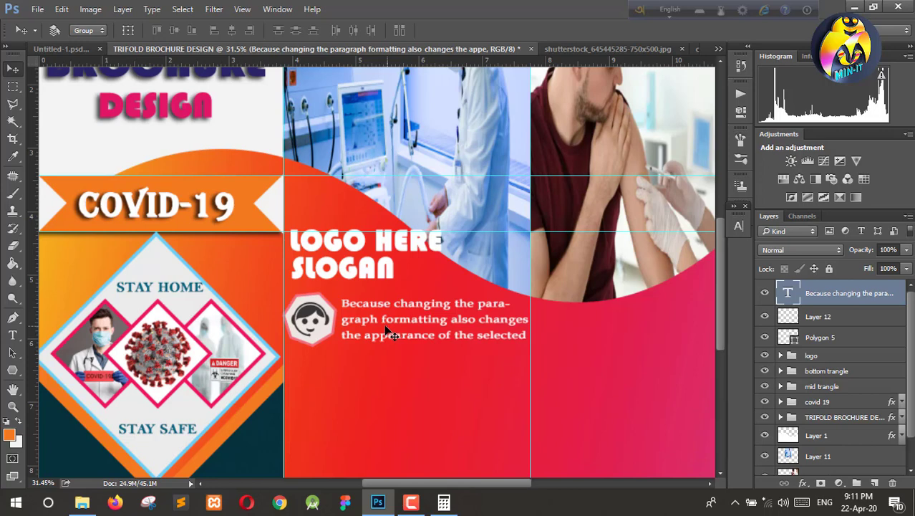
Step: Group the text, icon and hexagon as 'customer icon' and move the group slightly down
{"action": "left_click", "coordinate": [820, 340], "text": "shift"}
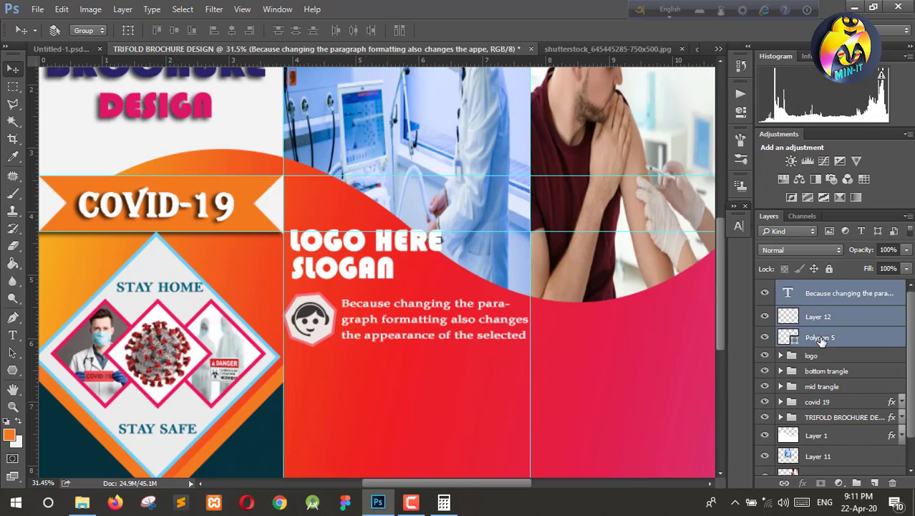
{"action": "key", "text": "ctrl+g"}
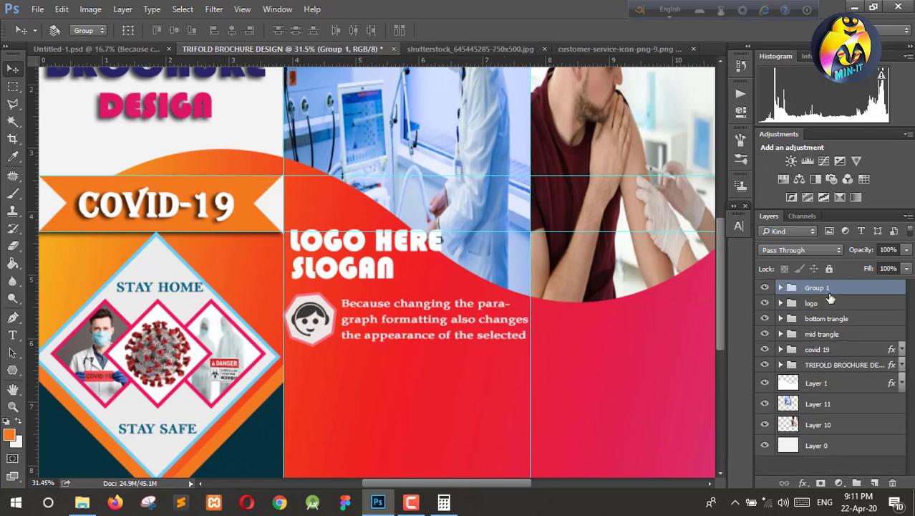
{"action": "double_click", "coordinate": [816, 288]}
{"action": "type", "text": "customer"}
{"action": "type", "text": " icon"}
{"action": "key", "text": "Return"}
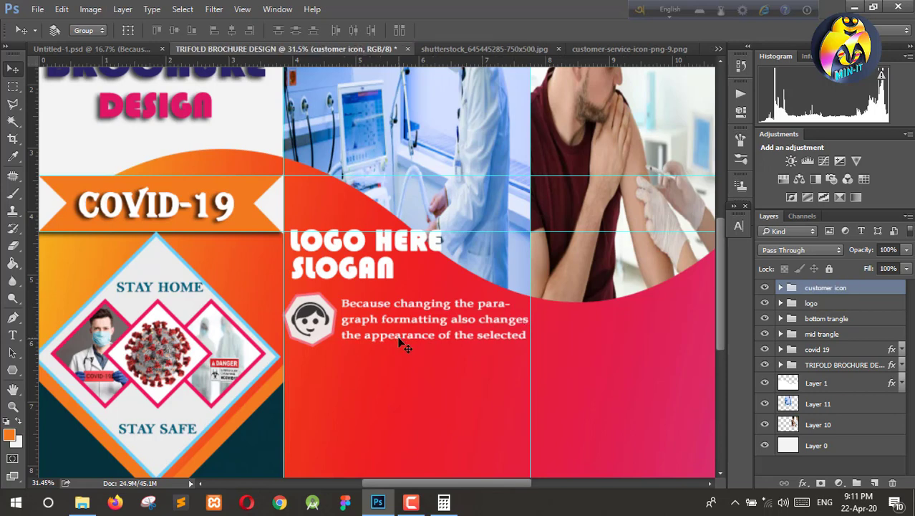
{"action": "left_click_drag", "start_coordinate": [377, 338], "coordinate": [377, 347]}
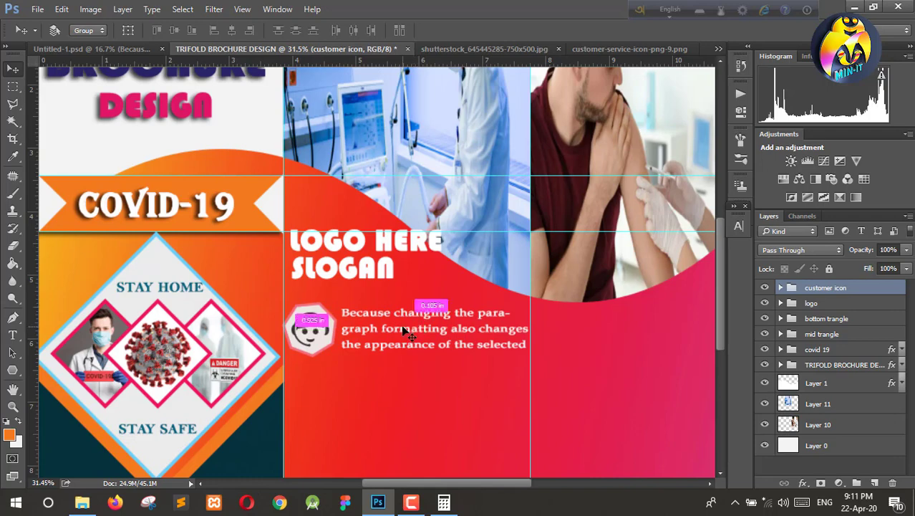
{"action": "scroll", "coordinate": [423, 315], "scroll_direction": "down", "scroll_amount": 3}
Step: Choose the Brush tool with a black foreground colour and add a new empty layer
{"action": "left_click", "coordinate": [862, 449]}
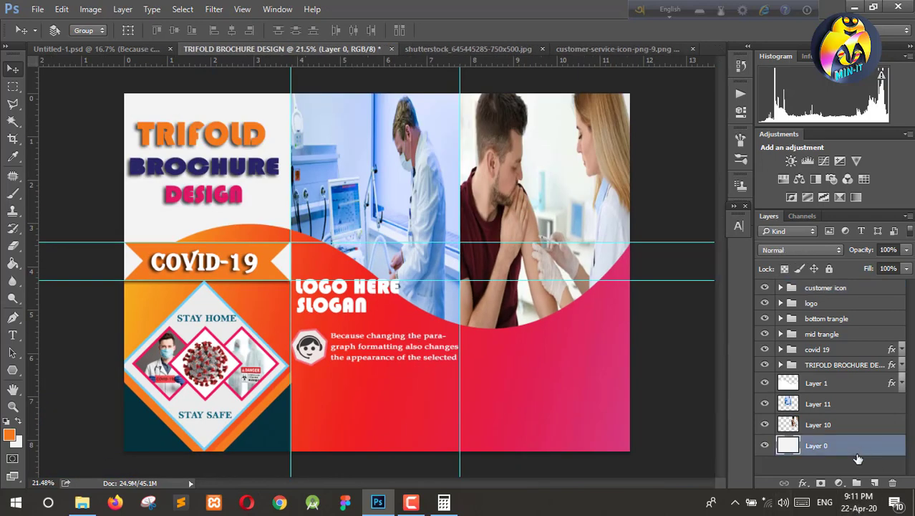
{"action": "left_click", "coordinate": [12, 195]}
{"action": "right_click", "coordinate": [12, 195]}
{"action": "left_click", "coordinate": [65, 193]}
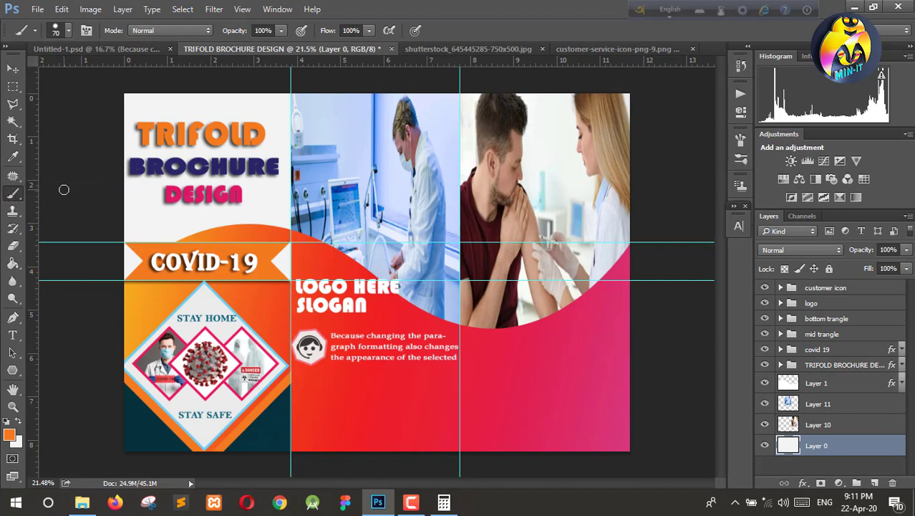
{"action": "left_click", "coordinate": [9, 435]}
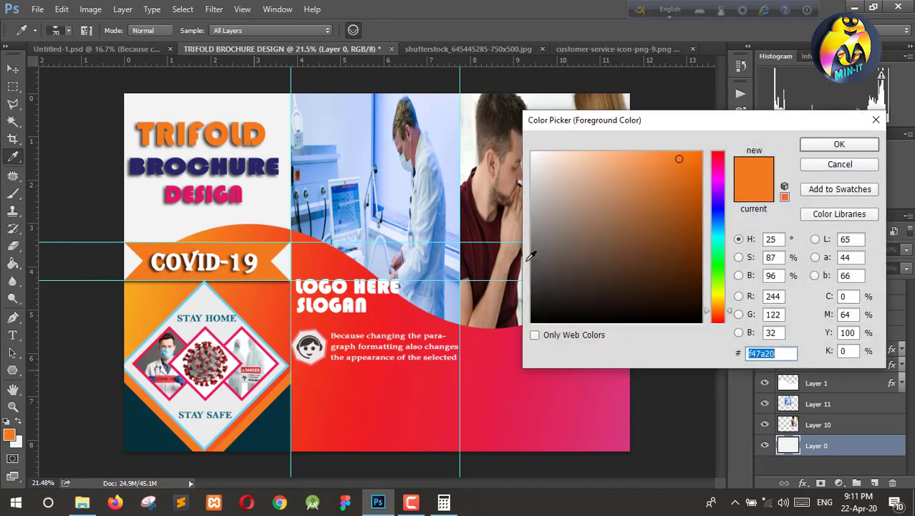
{"action": "left_click", "coordinate": [702, 320]}
{"action": "key", "text": "Return"}
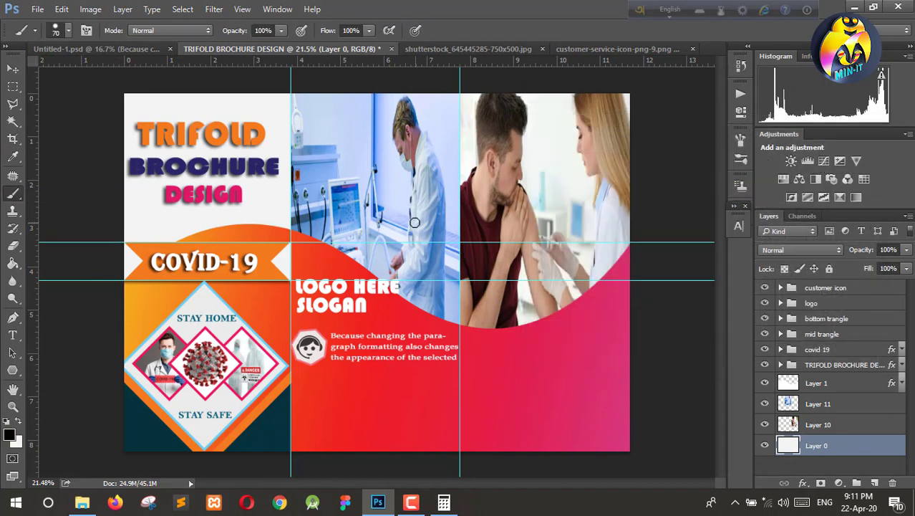
{"action": "left_click", "coordinate": [874, 483]}
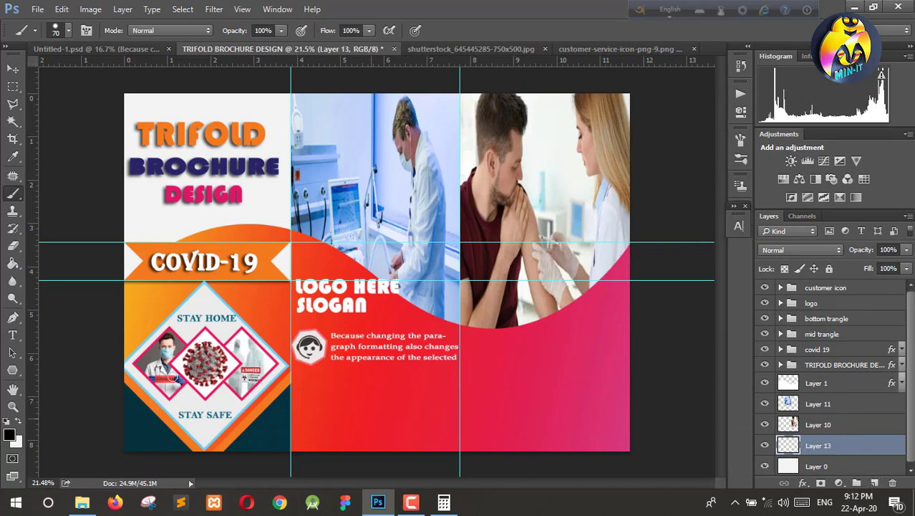
Step: Use a soft round brush at 1300 px to paint a black patch on the new layer
{"action": "left_click", "coordinate": [69, 31]}
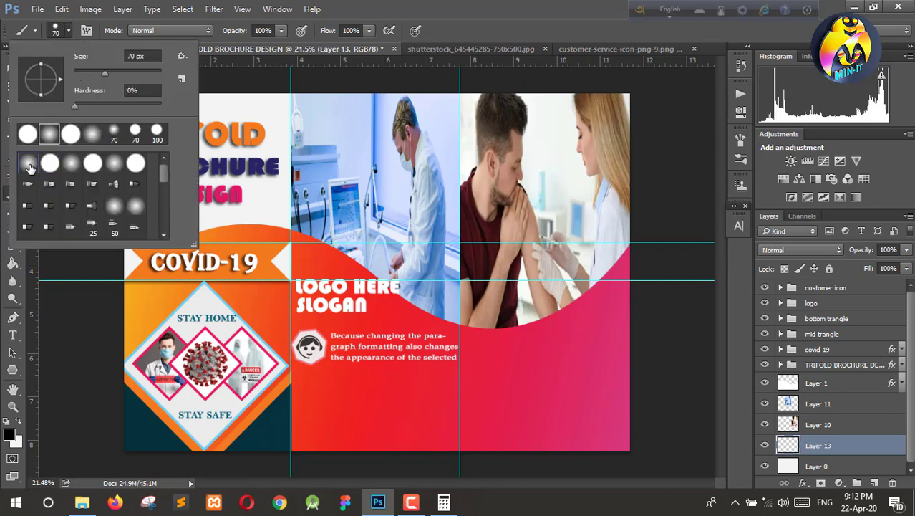
{"action": "double_click", "coordinate": [29, 165]}
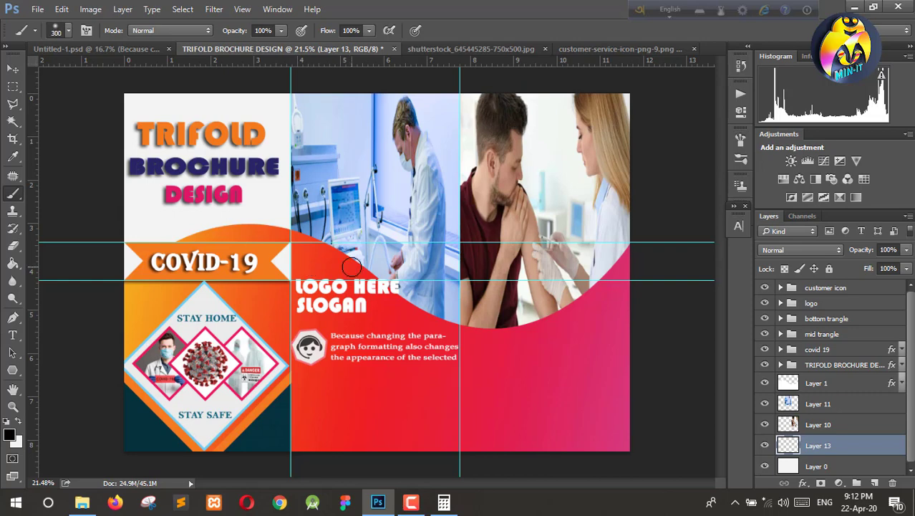
{"action": "key", "text": "bracketright"}
{"action": "key", "text": "bracketright"}
{"action": "key", "text": "bracketright"}
{"action": "key", "text": "bracketright"}
{"action": "key", "text": "bracketright"}
{"action": "key", "text": "bracketright"}
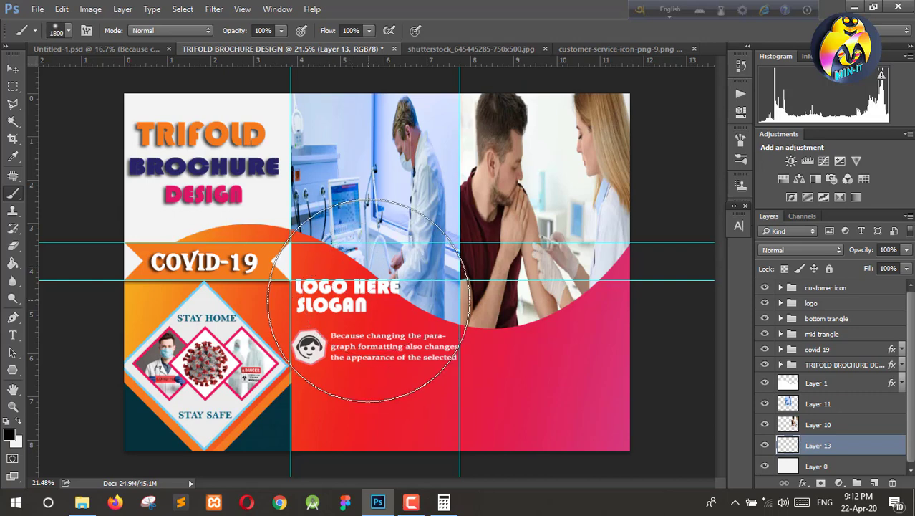
{"action": "key", "text": "bracketleft"}
{"action": "key", "text": "bracketleft"}
{"action": "key", "text": "bracketleft"}
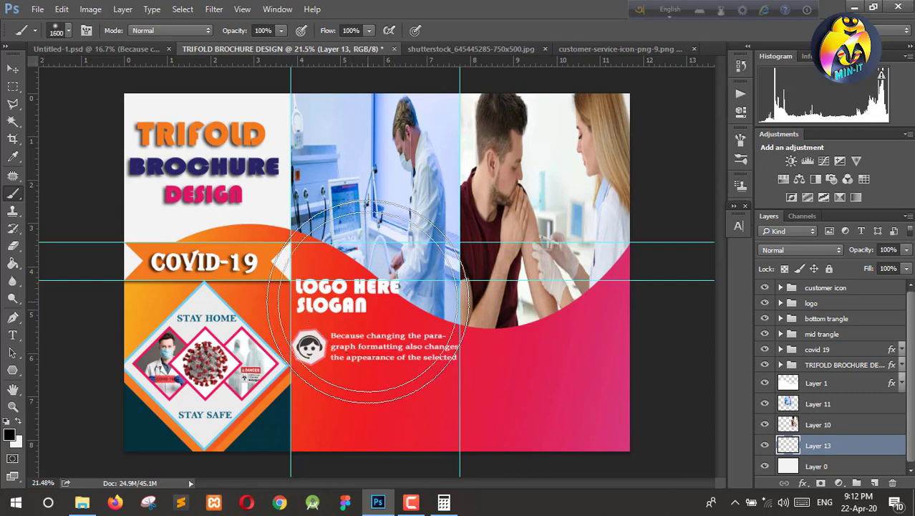
{"action": "key", "text": "bracketleft"}
{"action": "key", "text": "bracketleft"}
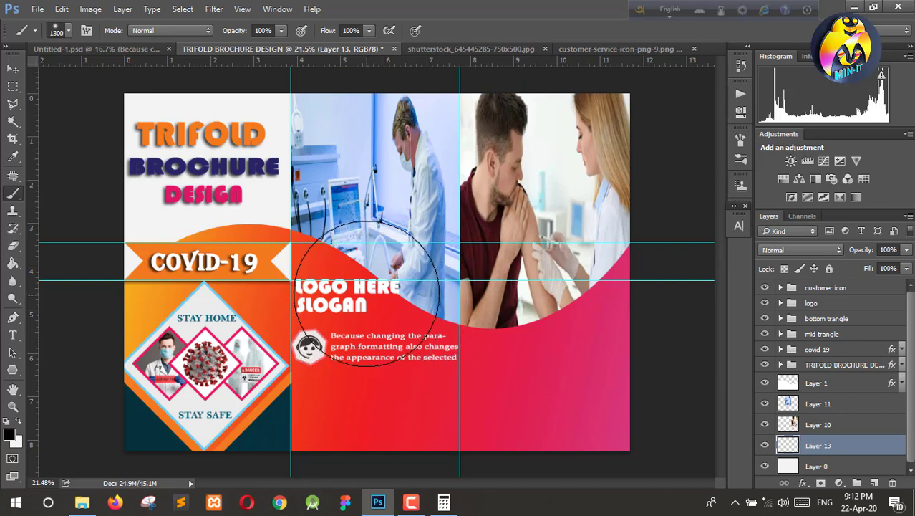
{"action": "left_click_drag", "start_coordinate": [365, 283], "coordinate": [313, 395]}
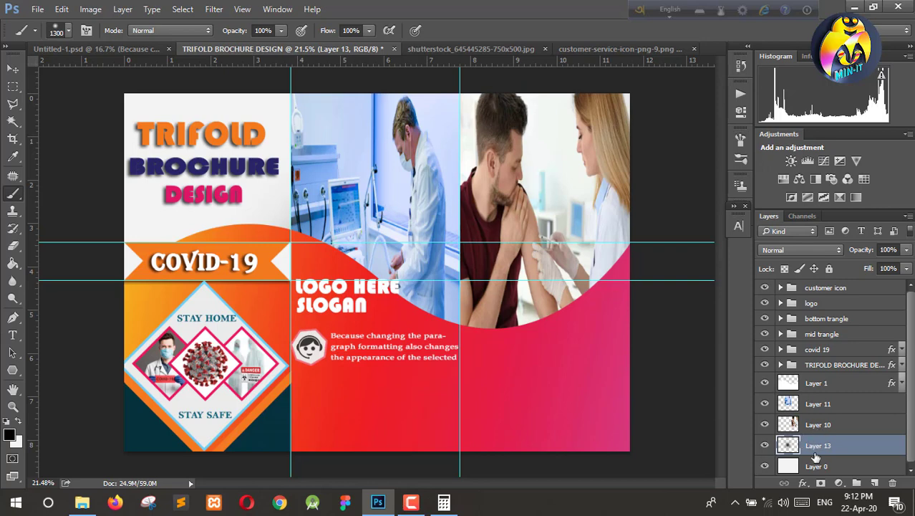
Step: Move Layer 13 to the top, spread the dark shading over the logo, and squash it flat
{"action": "left_click_drag", "start_coordinate": [815, 448], "coordinate": [815, 285]}
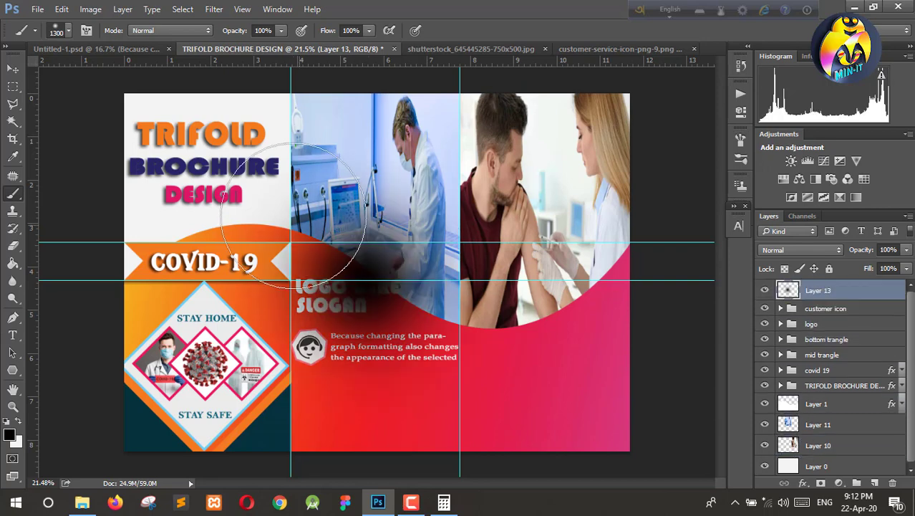
{"action": "left_click_drag", "start_coordinate": [315, 333], "coordinate": [394, 285]}
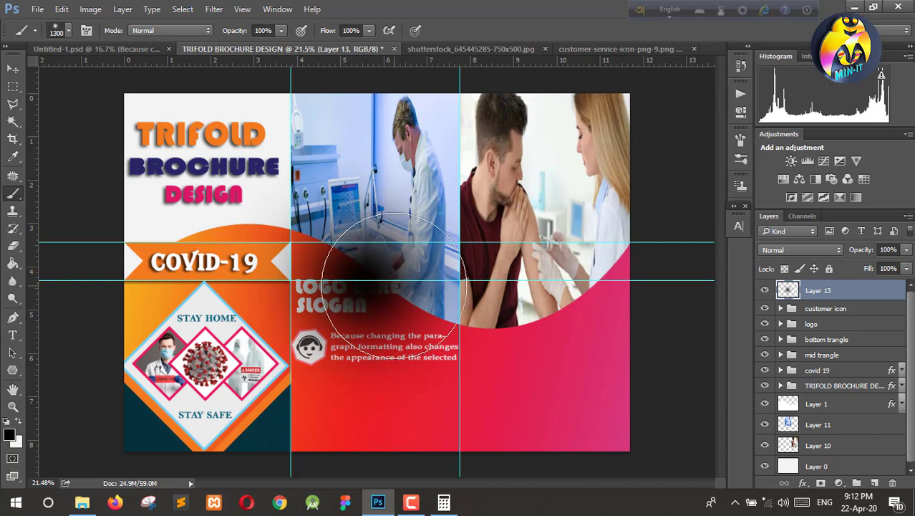
{"action": "key", "text": "ctrl+t"}
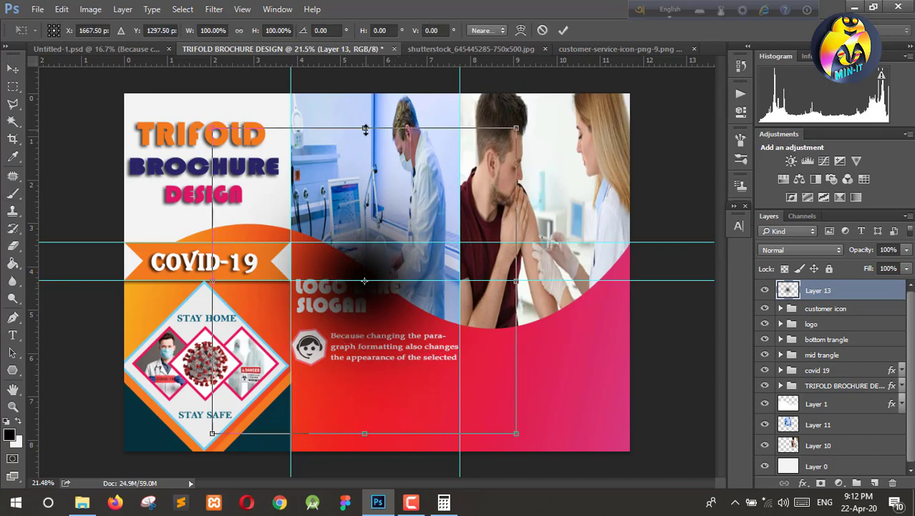
{"action": "left_click_drag", "start_coordinate": [365, 154], "coordinate": [385, 362]}
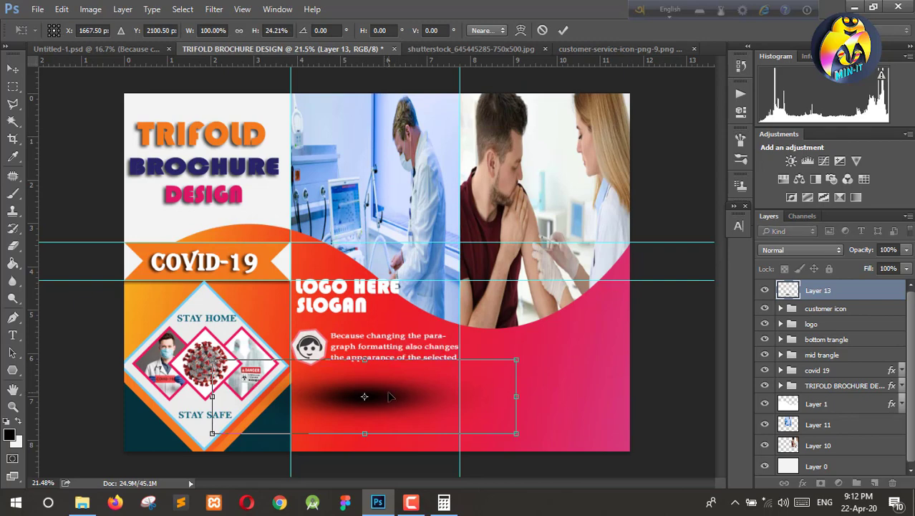
Step: Taper the dark band into a pointed streak with a Perspective transform and apply it
{"action": "right_click", "coordinate": [389, 396]}
{"action": "key", "text": "Escape"}
{"action": "right_click", "coordinate": [422, 209]}
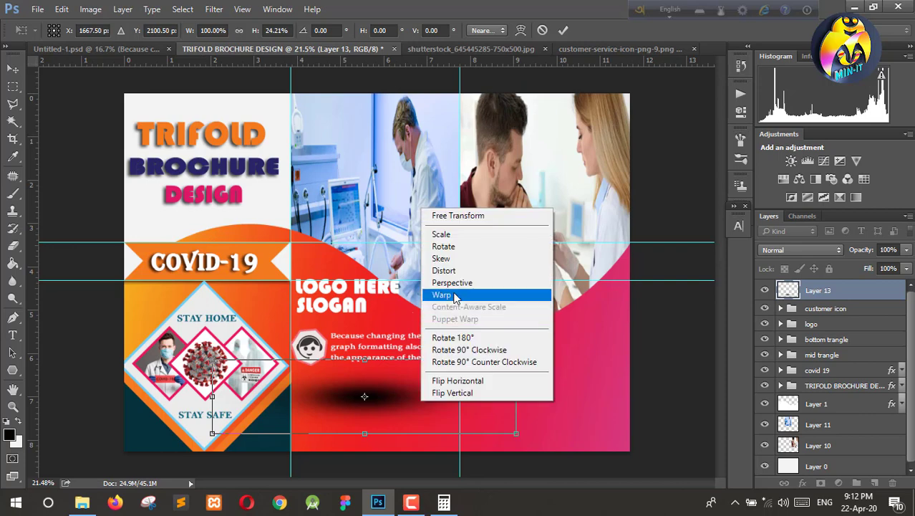
{"action": "left_click", "coordinate": [452, 283]}
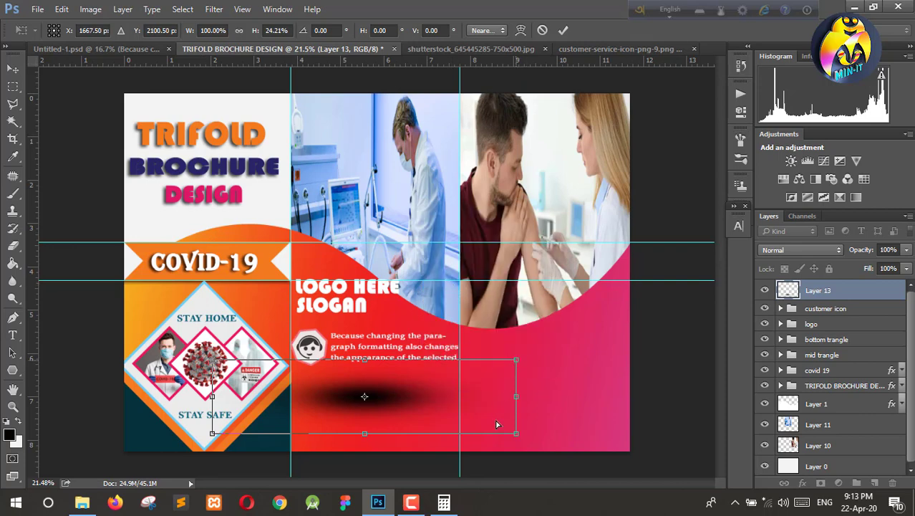
{"action": "mouse_move", "coordinate": [516, 432]}
{"action": "left_mouse_down"}
{"action": "mouse_move", "coordinate": [493, 464]}
{"action": "mouse_move", "coordinate": [495, 446]}
{"action": "left_mouse_up"}
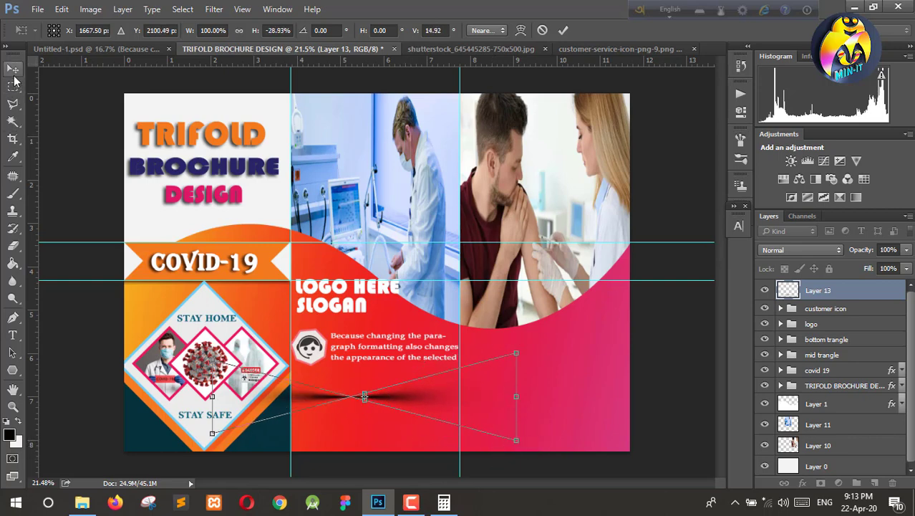
{"action": "left_click", "coordinate": [13, 72]}
{"action": "left_click", "coordinate": [434, 192]}
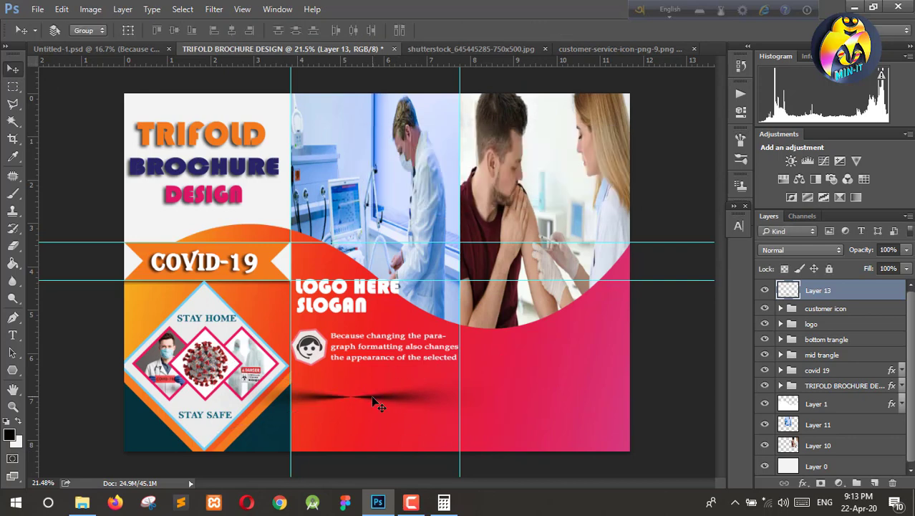
Step: Position the shadow streak under SLOGAN, narrowing and flattening it further
{"action": "left_click_drag", "start_coordinate": [372, 398], "coordinate": [390, 328]}
{"action": "scroll", "coordinate": [372, 329], "scroll_direction": "up", "scroll_amount": 3}
{"action": "scroll", "coordinate": [373, 330], "scroll_direction": "up", "scroll_amount": 3}
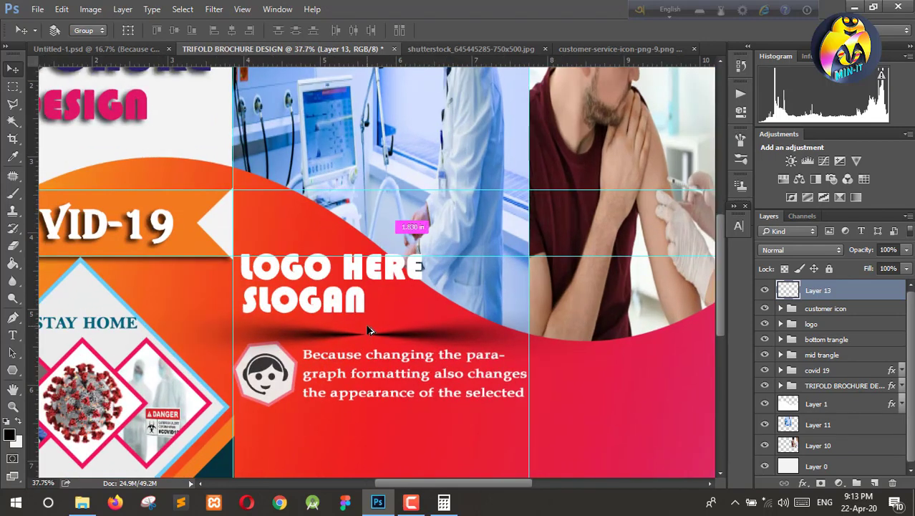
{"action": "left_click_drag", "start_coordinate": [372, 331], "coordinate": [372, 332]}
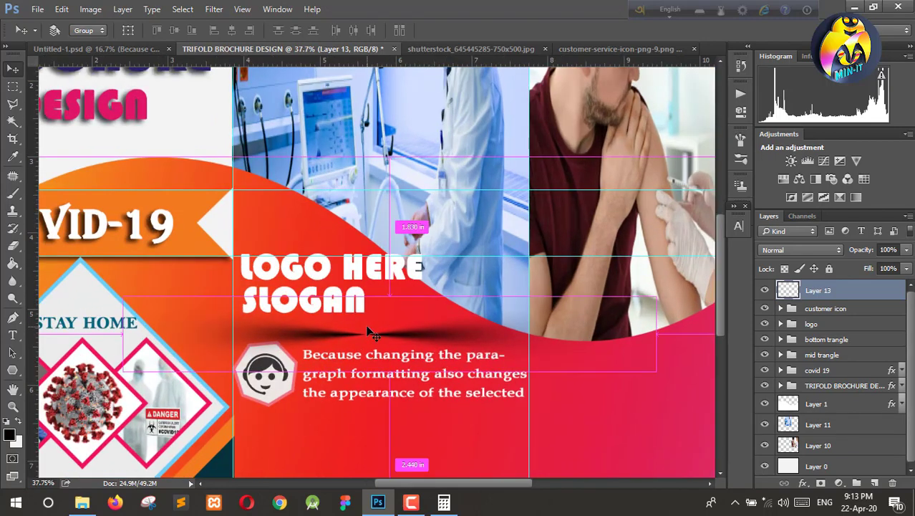
{"action": "key", "text": "ctrl+t"}
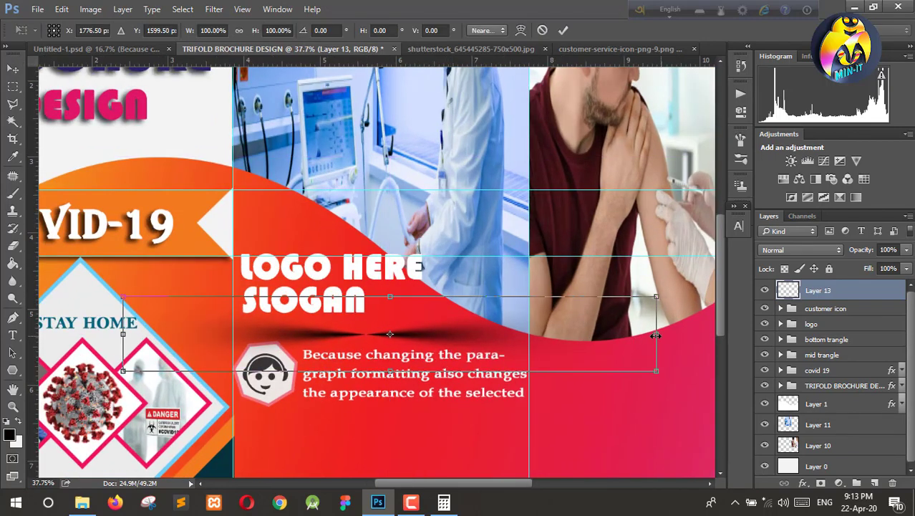
{"action": "left_click_drag", "start_coordinate": [655, 334], "coordinate": [581, 334]}
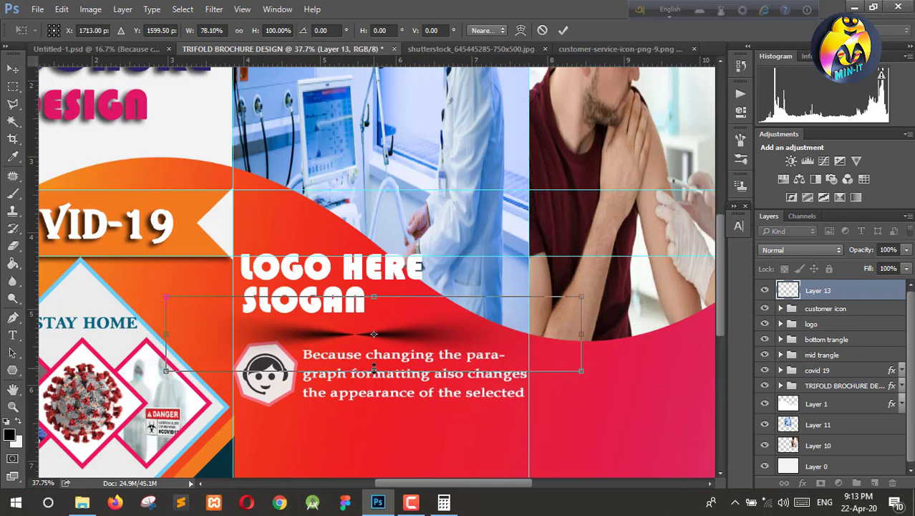
{"action": "mouse_move", "coordinate": [373, 368]}
{"action": "left_mouse_down"}
{"action": "mouse_move", "coordinate": [374, 327]}
{"action": "mouse_move", "coordinate": [397, 331]}
{"action": "mouse_move", "coordinate": [366, 317]}
{"action": "mouse_move", "coordinate": [366, 329]}
{"action": "left_mouse_up"}
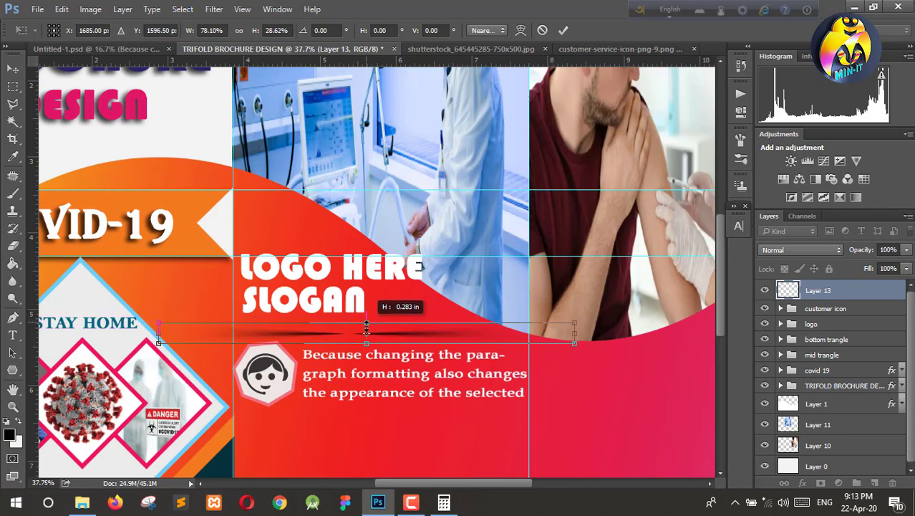
{"action": "key", "text": "shift+Up"}
{"action": "key", "text": "shift+Up"}
{"action": "key", "text": "shift+Up"}
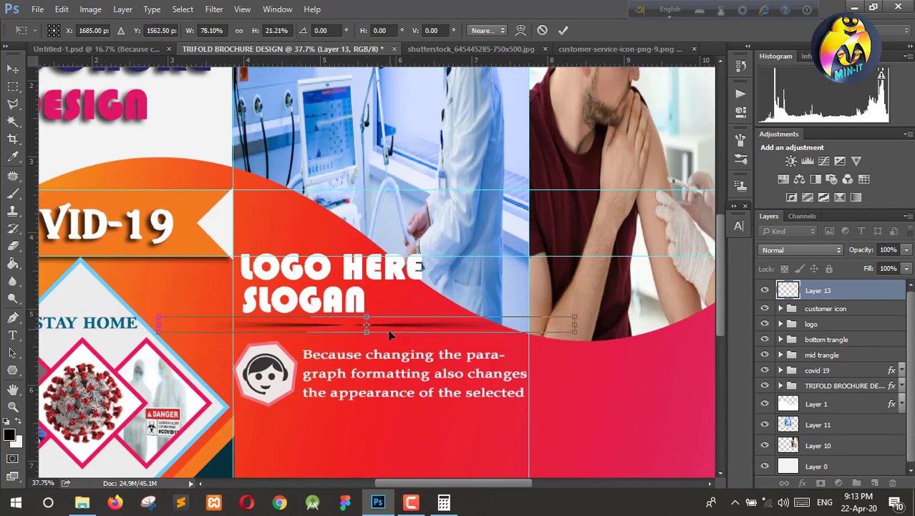
{"action": "left_click", "coordinate": [13, 69]}
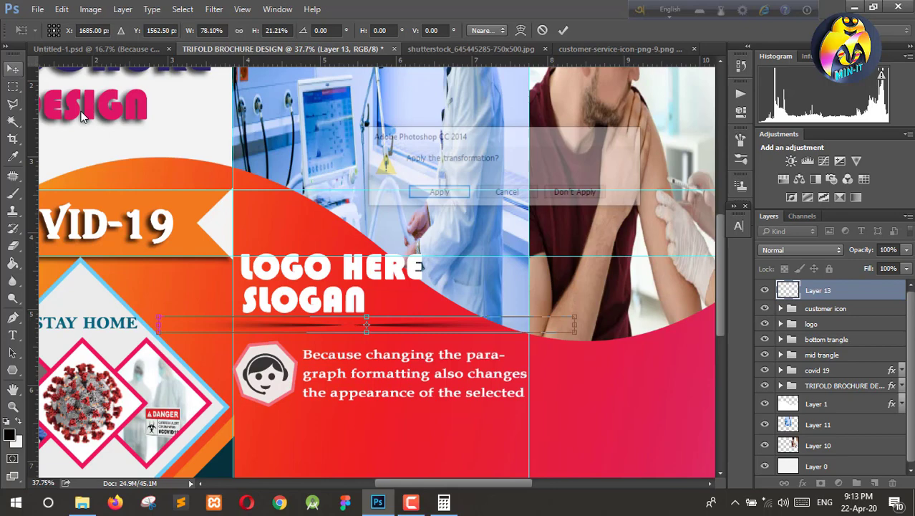
{"action": "left_click", "coordinate": [434, 190]}
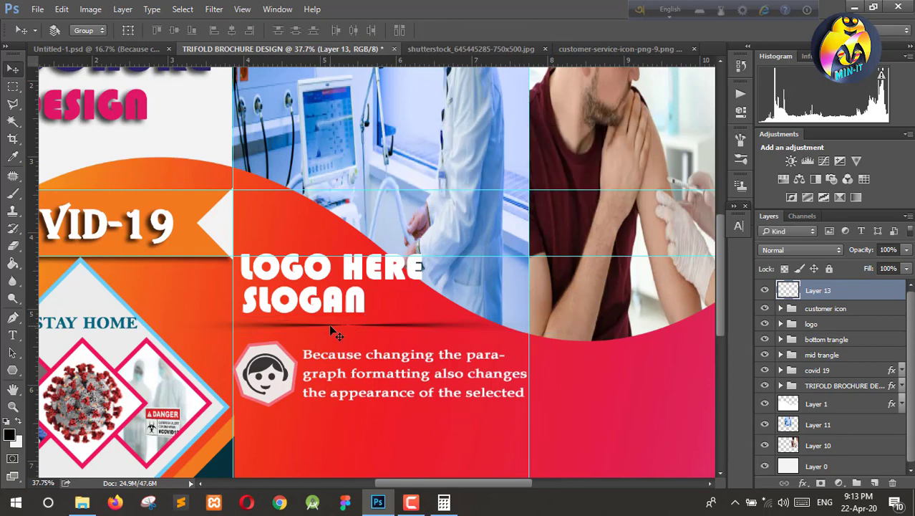
Step: Fine-tune the shadow under SLOGAN and set the Eraser opacity to 100%
{"action": "scroll", "coordinate": [343, 318], "scroll_direction": "down", "scroll_amount": 1, "text": "alt"}
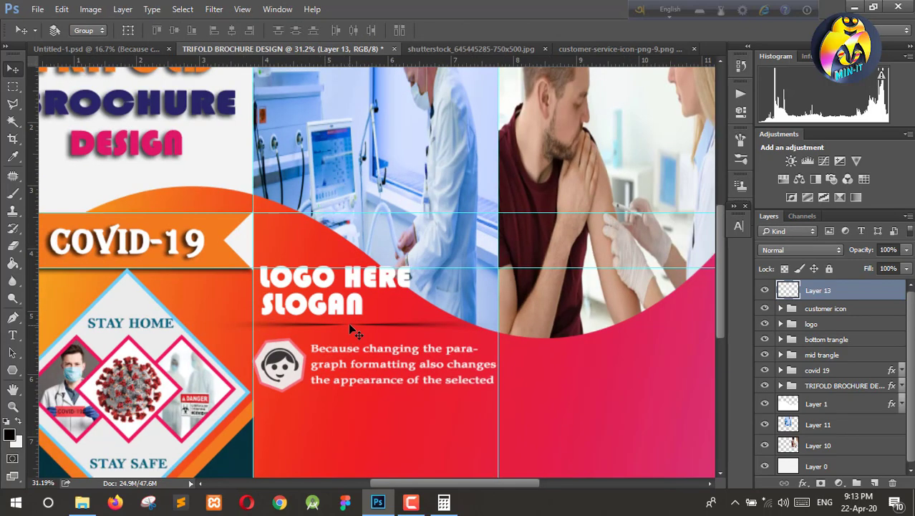
{"action": "left_click_drag", "start_coordinate": [314, 327], "coordinate": [317, 323]}
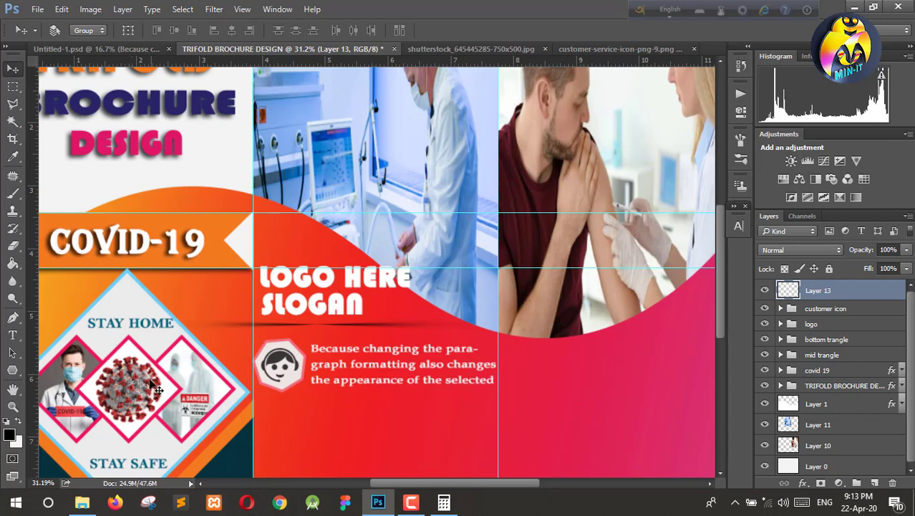
{"action": "left_click", "coordinate": [13, 245]}
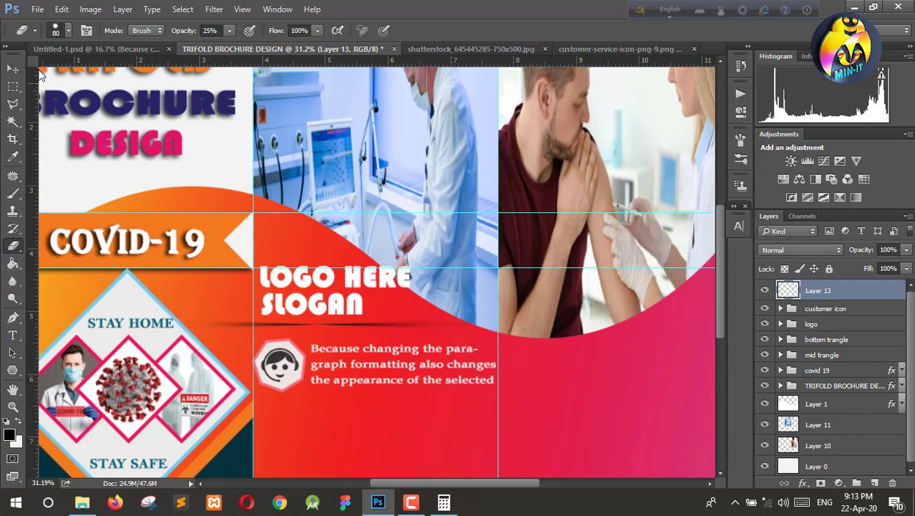
{"action": "left_click", "coordinate": [230, 30]}
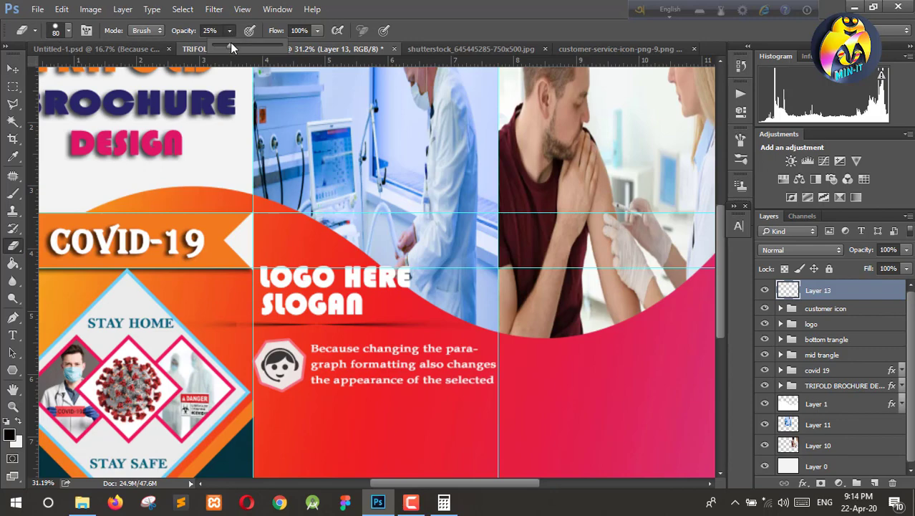
{"action": "left_click_drag", "start_coordinate": [230, 44], "coordinate": [287, 46]}
{"action": "scroll", "coordinate": [286, 379], "scroll_direction": "down", "scroll_amount": 1}
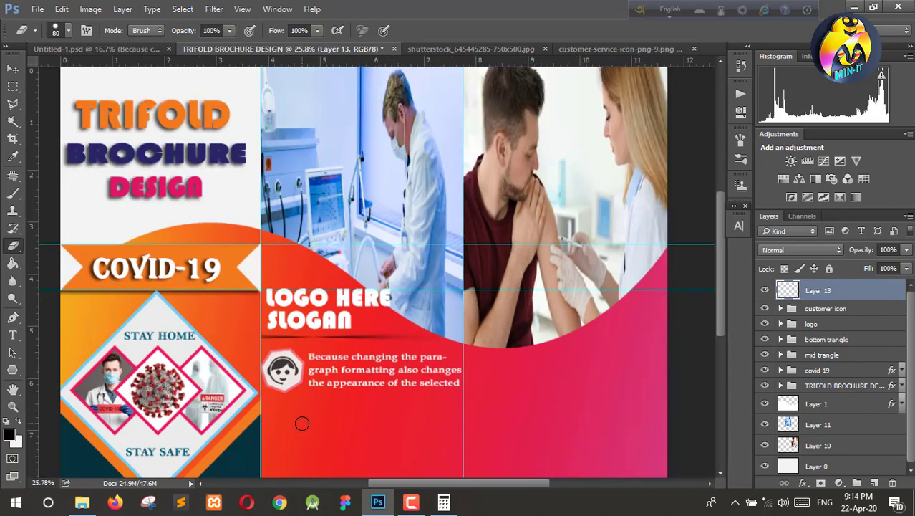
{"action": "scroll", "coordinate": [313, 392], "scroll_direction": "up", "scroll_amount": 2}
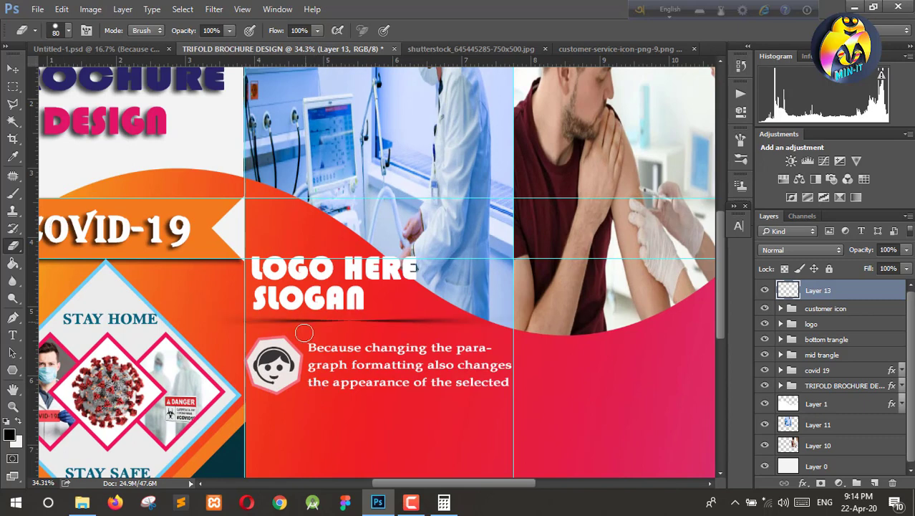
Step: Switch to the Move tool with the customer icon group selected
{"action": "left_click", "coordinate": [13, 69]}
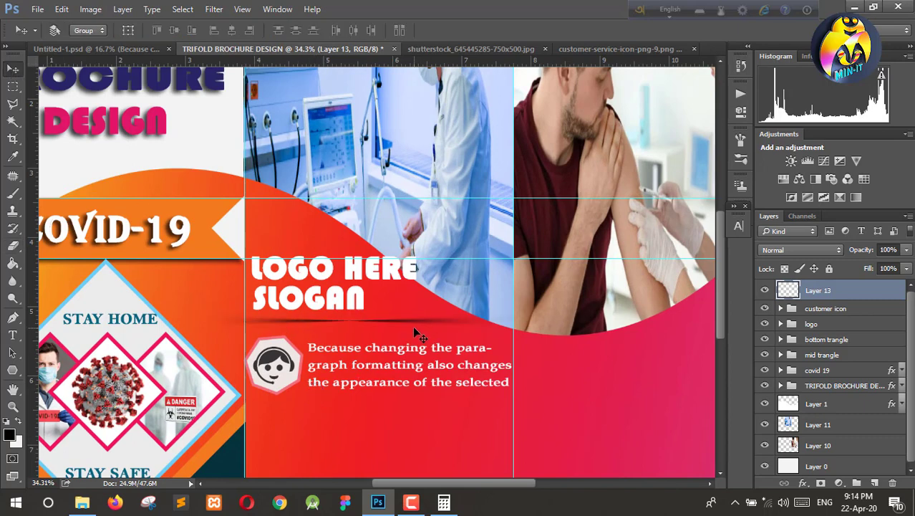
{"action": "left_click", "coordinate": [338, 387]}
{"action": "scroll", "coordinate": [396, 379], "scroll_direction": "down", "scroll_amount": 1}
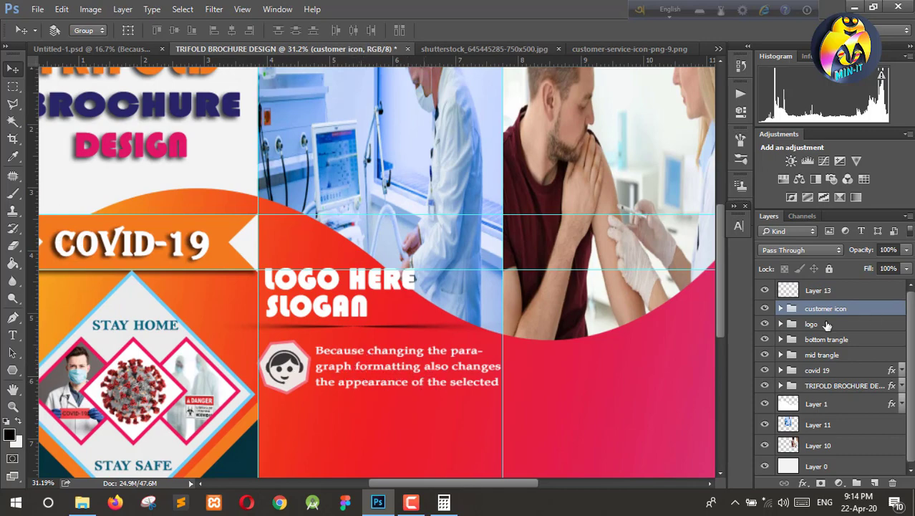
Step: Make two copies of the customer icon group
{"action": "scroll", "coordinate": [391, 383], "scroll_direction": "down", "scroll_amount": 1}
{"action": "scroll", "coordinate": [390, 382], "scroll_direction": "down", "scroll_amount": 1}
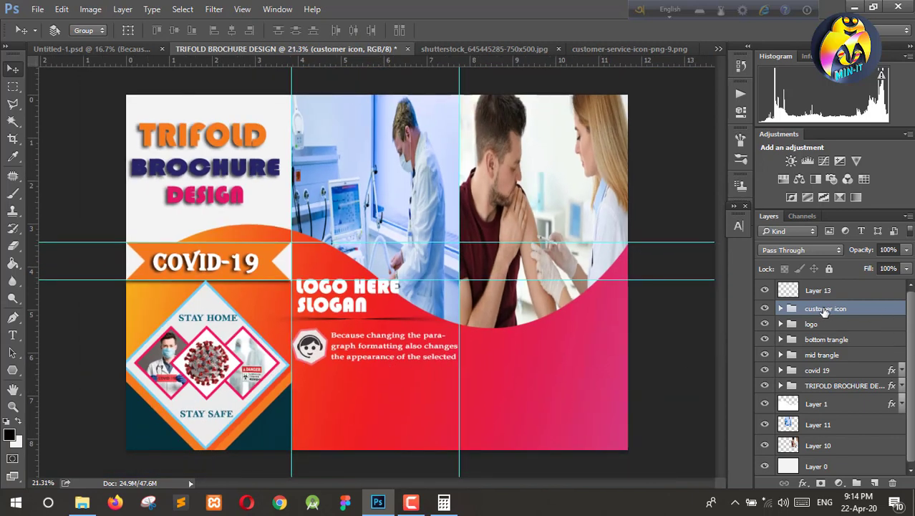
{"action": "key", "text": "ctrl+j"}
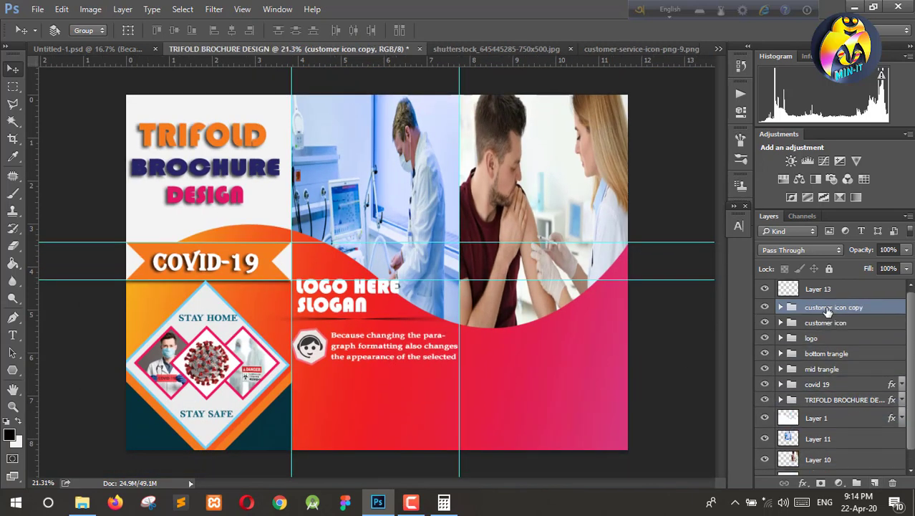
{"action": "left_click_drag", "start_coordinate": [829, 310], "coordinate": [875, 483]}
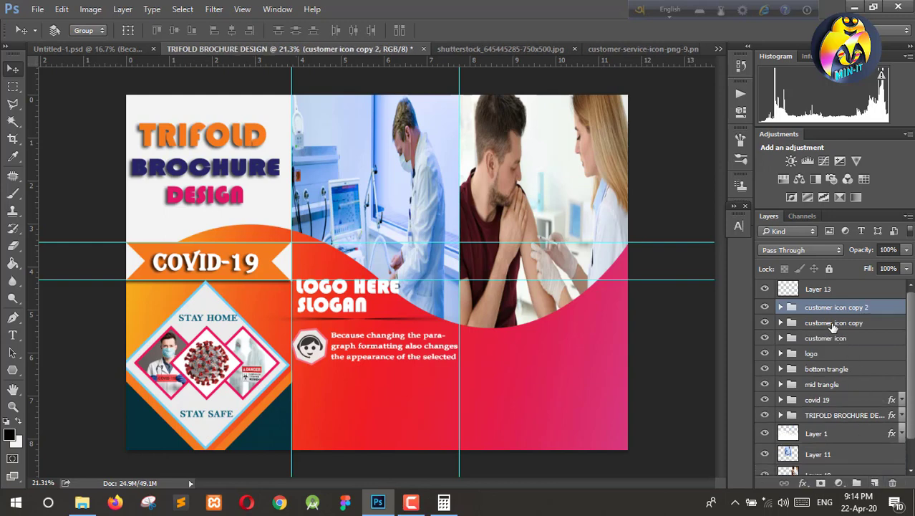
Step: Stack the two copied icon blocks below the original, with copy 2 in the middle
{"action": "left_click", "coordinate": [833, 324]}
{"action": "left_click", "coordinate": [781, 323]}
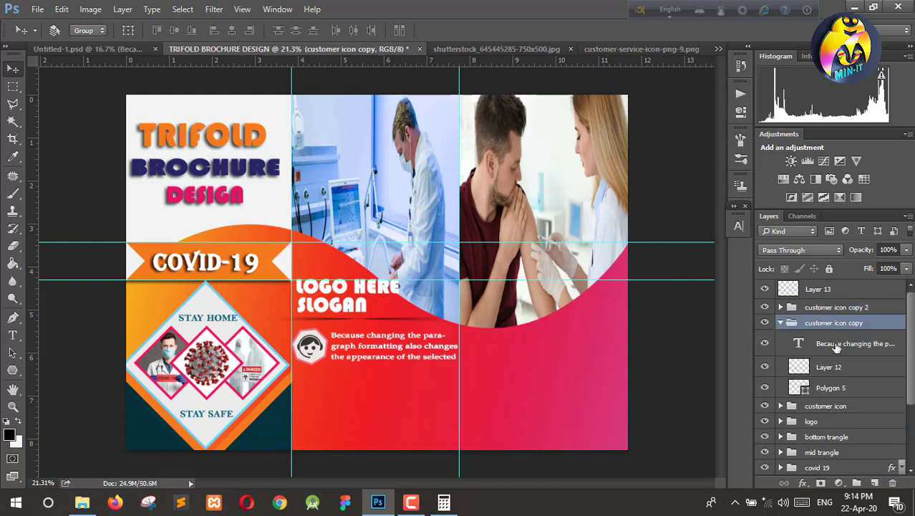
{"action": "left_click", "coordinate": [829, 367]}
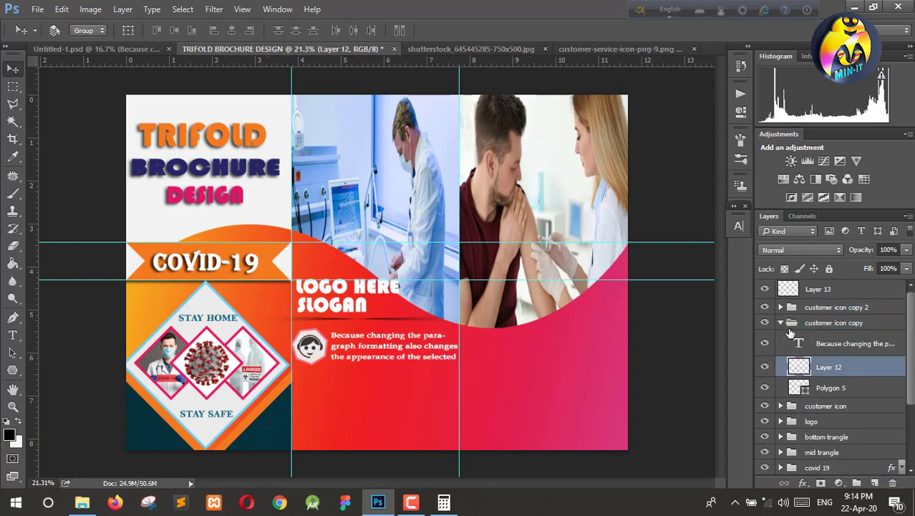
{"action": "left_click", "coordinate": [781, 323]}
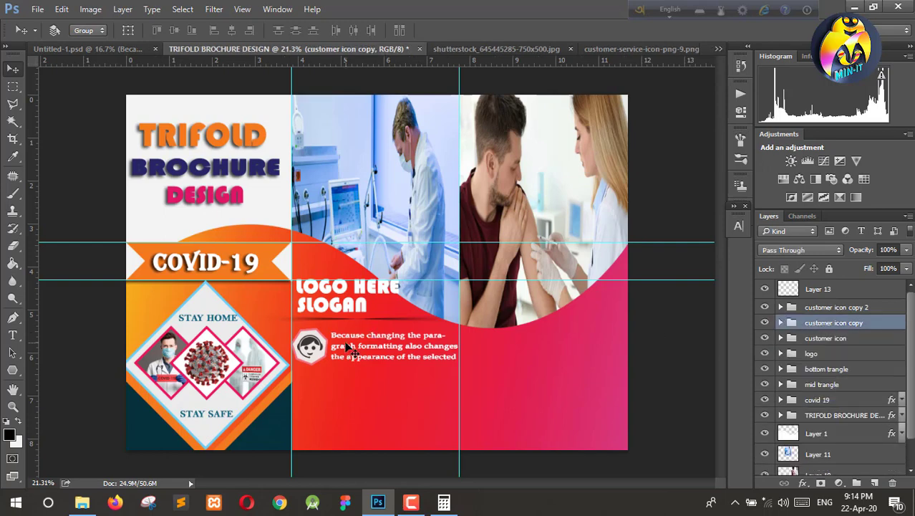
{"action": "left_click_drag", "start_coordinate": [349, 353], "coordinate": [349, 430]}
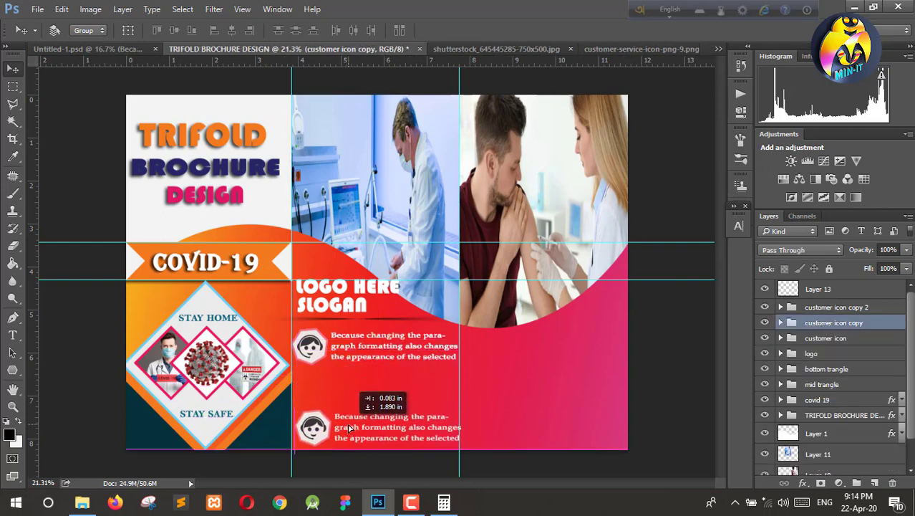
{"action": "left_click", "coordinate": [833, 308]}
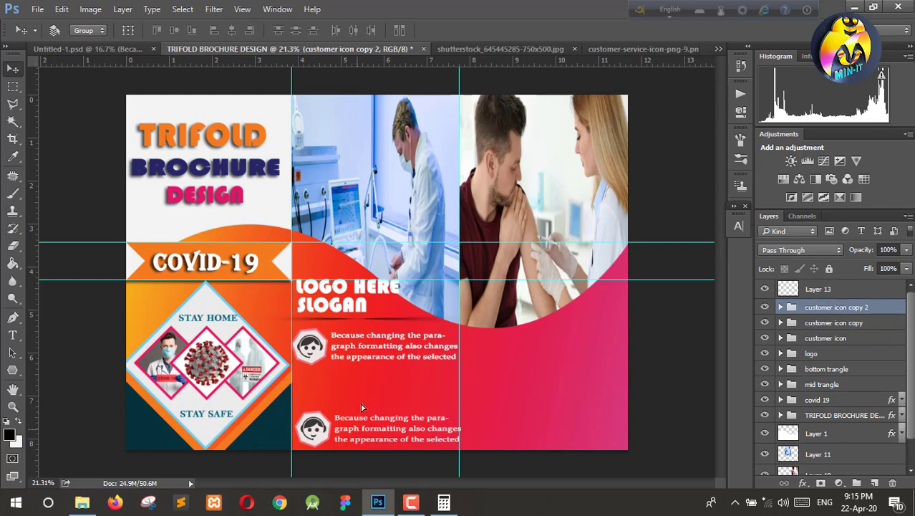
{"action": "left_click_drag", "start_coordinate": [375, 442], "coordinate": [357, 478]}
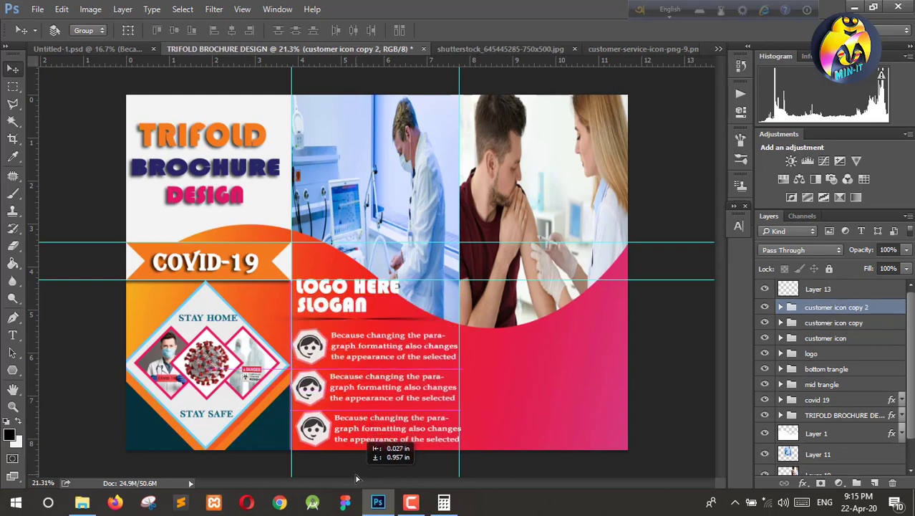
{"action": "key", "text": "ctrl+bracketleft"}
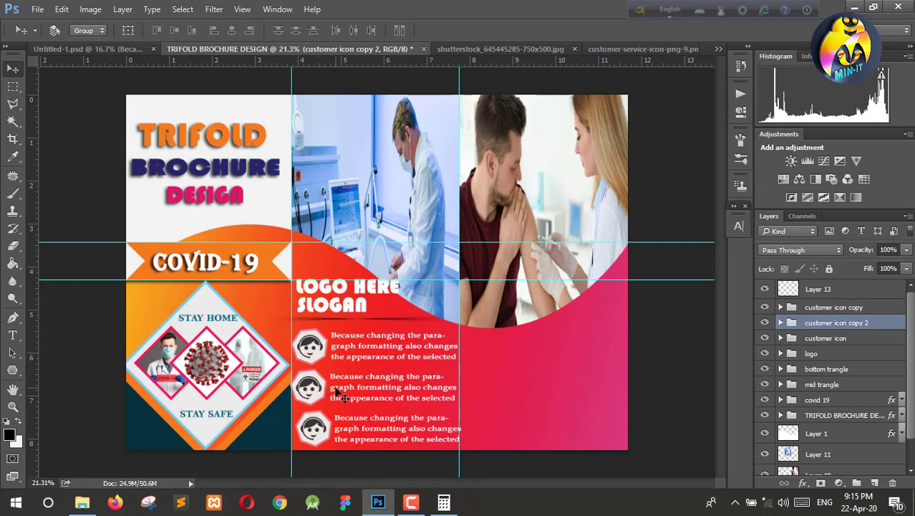
Step: Move the middle row's headset icon and Polygon 5 hexagon to the right side
{"action": "left_click", "coordinate": [784, 324]}
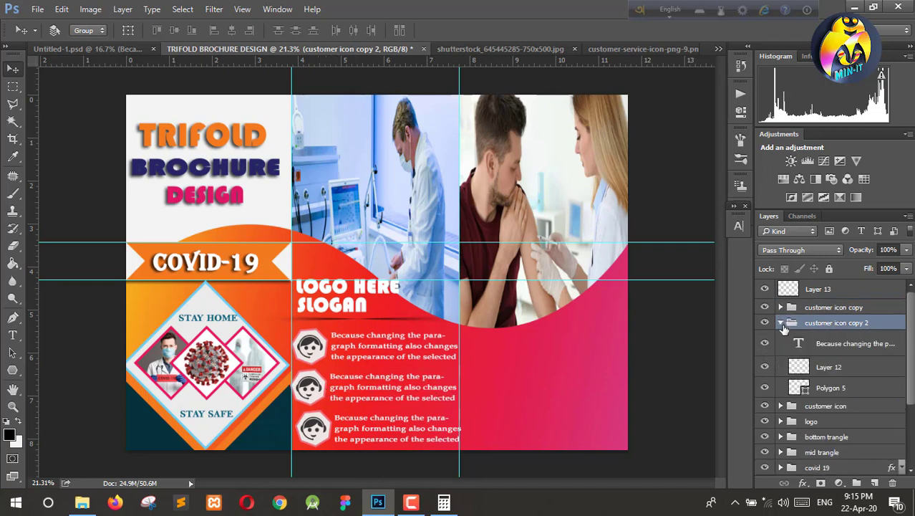
{"action": "left_click", "coordinate": [823, 369]}
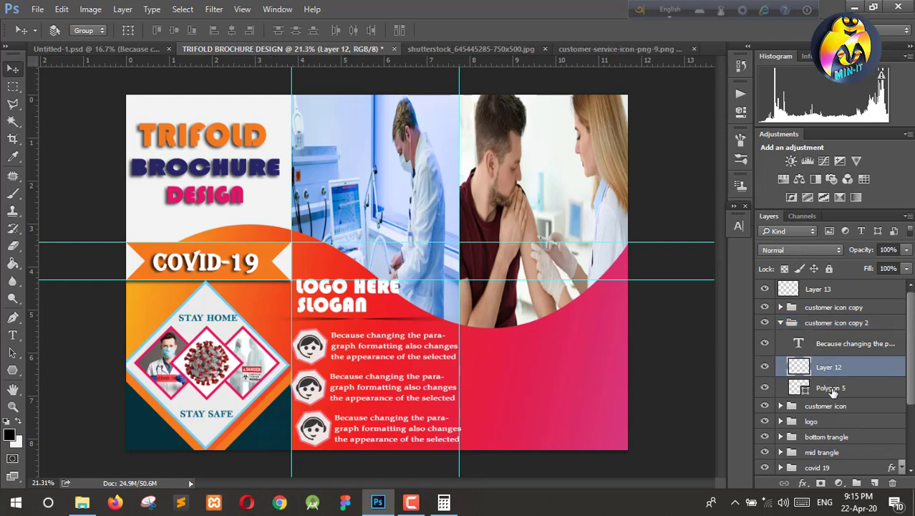
{"action": "left_click", "coordinate": [832, 389], "text": "shift"}
{"action": "left_click_drag", "start_coordinate": [317, 392], "coordinate": [446, 392]}
Step: Shift the middle row's paragraph text to the left and adjust the hexagon layer order
{"action": "left_click", "coordinate": [851, 344]}
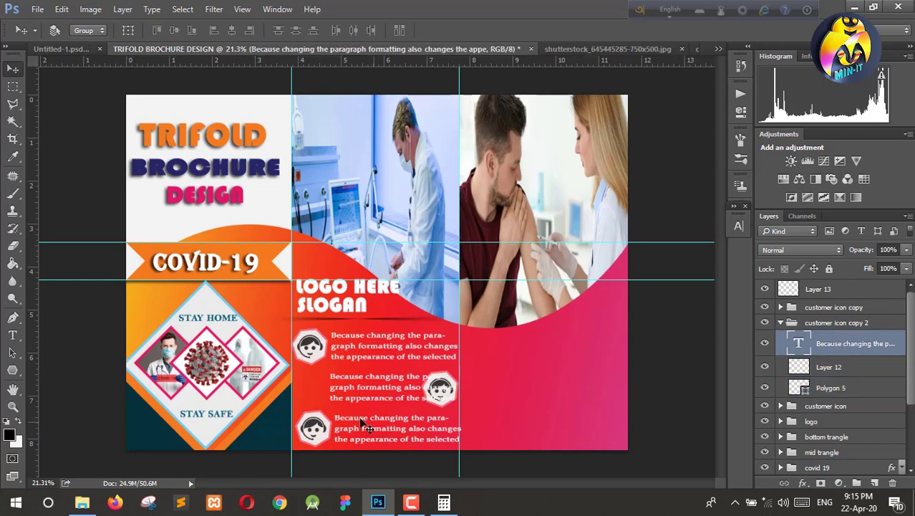
{"action": "left_click_drag", "start_coordinate": [374, 395], "coordinate": [340, 395]}
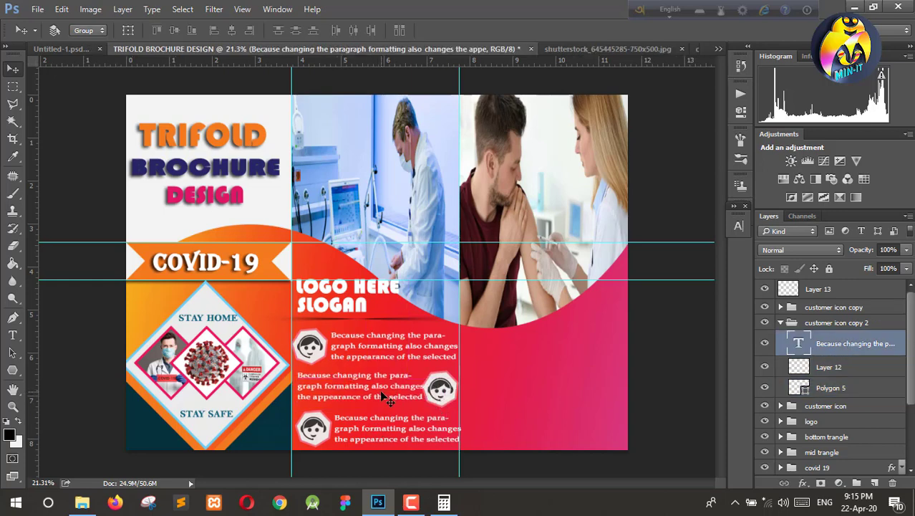
{"action": "key", "text": "shift+Left"}
{"action": "key", "text": "shift+Left"}
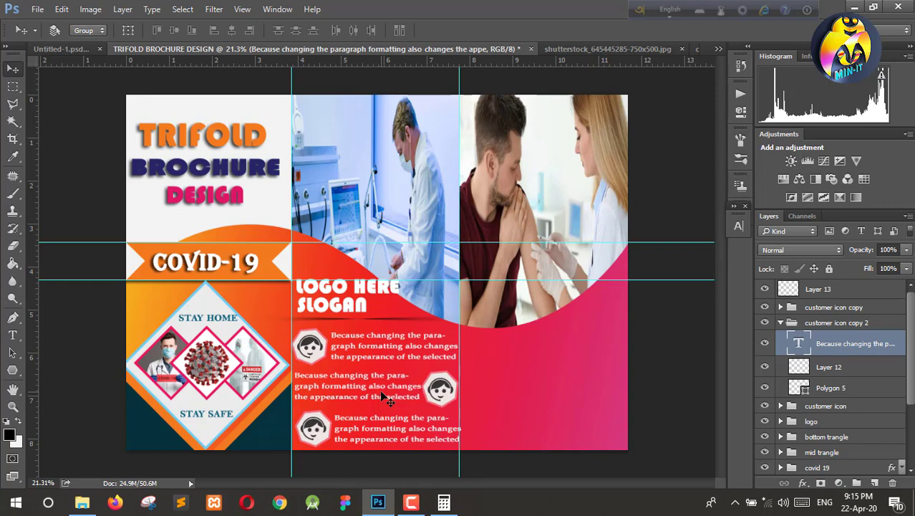
{"action": "left_click", "coordinate": [807, 390]}
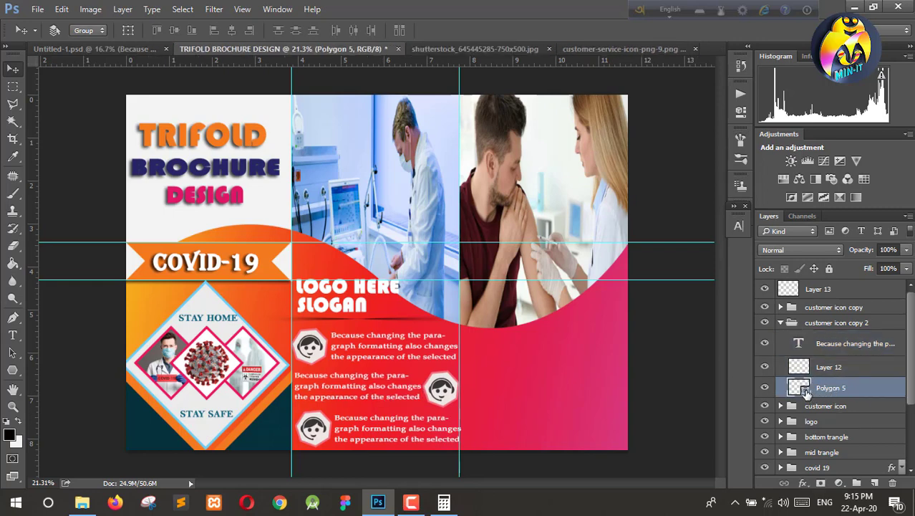
{"action": "left_click_drag", "start_coordinate": [807, 392], "coordinate": [836, 381]}
{"action": "left_click", "coordinate": [828, 371]}
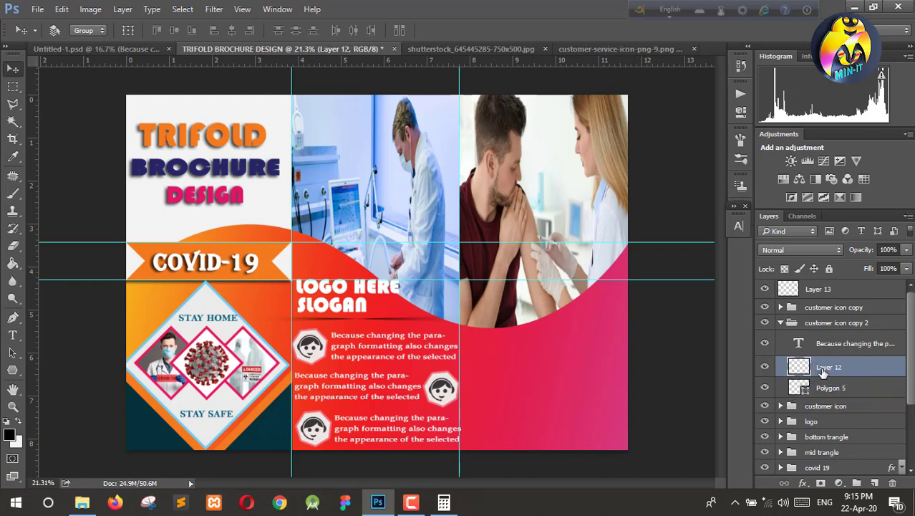
Step: Replace the middle row's headset with the dollar-chart icon scaled inside the hexagon
{"action": "key", "text": "Delete"}
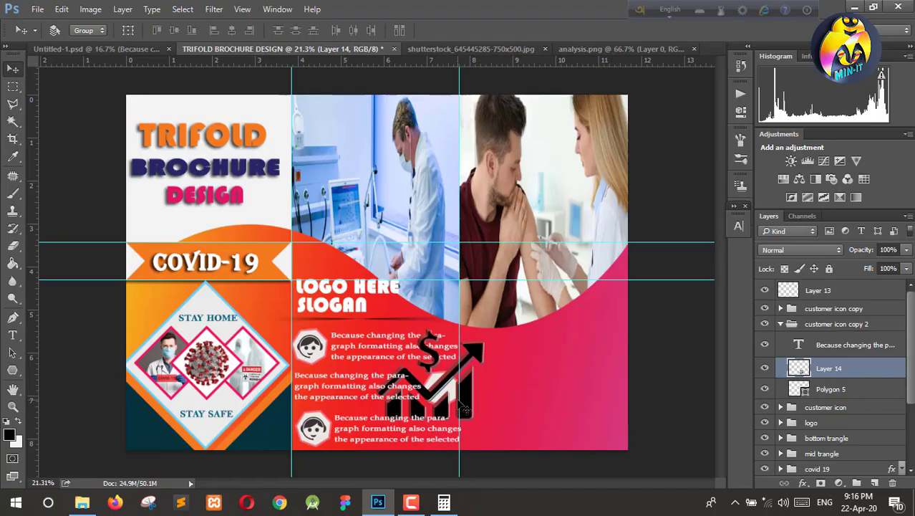
{"action": "key", "text": "ctrl+t"}
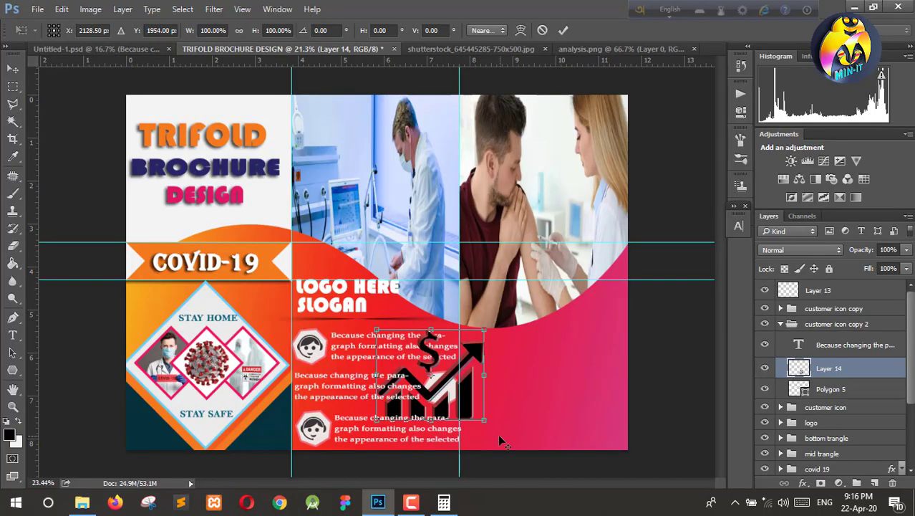
{"action": "scroll", "coordinate": [500, 441], "scroll_direction": "up", "scroll_amount": 5}
{"action": "scroll", "coordinate": [506, 457], "scroll_direction": "up", "scroll_amount": 1}
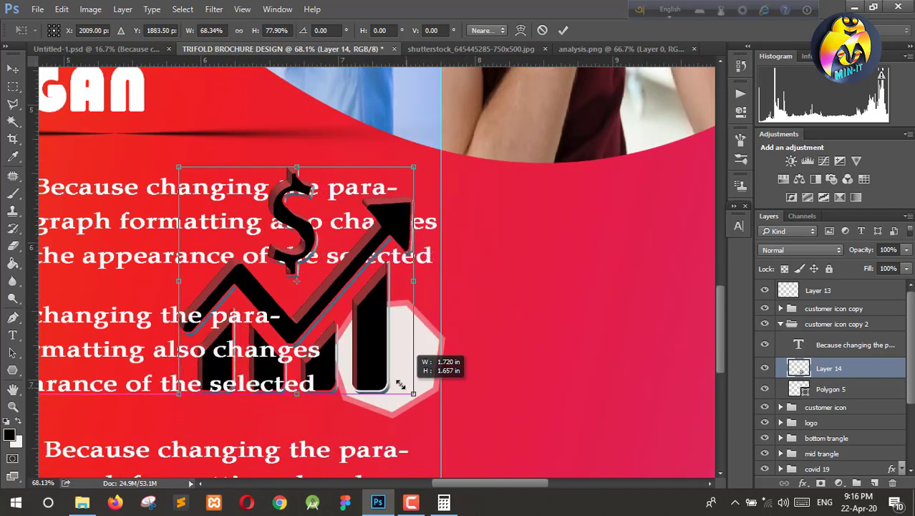
{"action": "left_click_drag", "start_coordinate": [524, 458], "coordinate": [397, 382]}
{"action": "left_click_drag", "start_coordinate": [332, 308], "coordinate": [480, 427]}
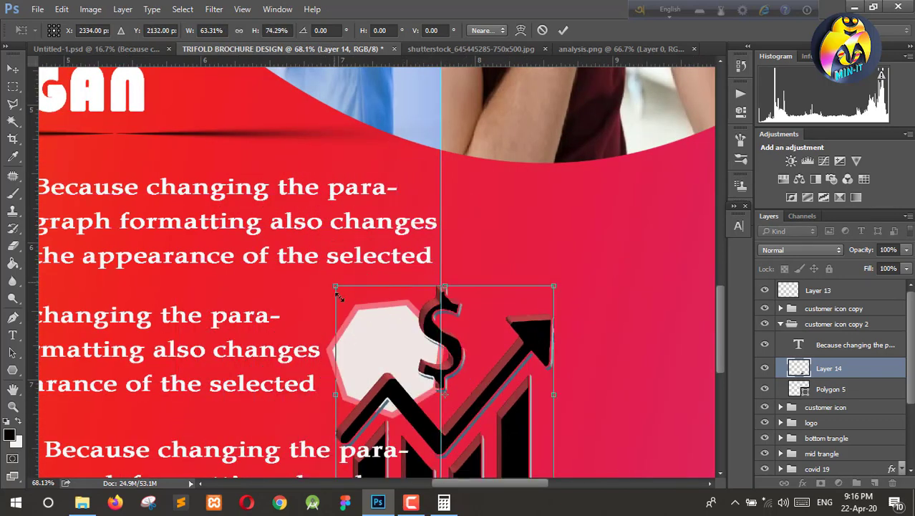
{"action": "left_click_drag", "start_coordinate": [337, 295], "coordinate": [408, 384]}
{"action": "left_click_drag", "start_coordinate": [487, 416], "coordinate": [458, 337]}
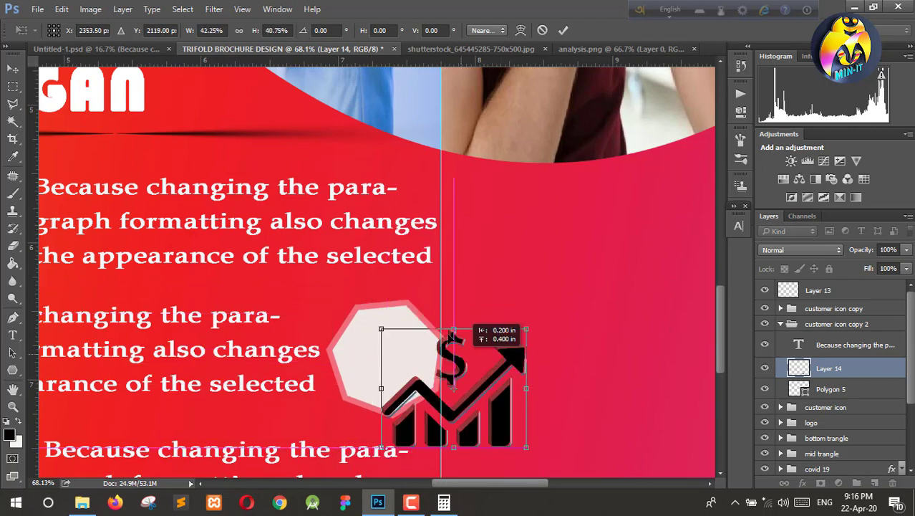
{"action": "left_click_drag", "start_coordinate": [536, 450], "coordinate": [422, 380]}
{"action": "key", "text": "v"}
{"action": "left_click", "coordinate": [438, 193]}
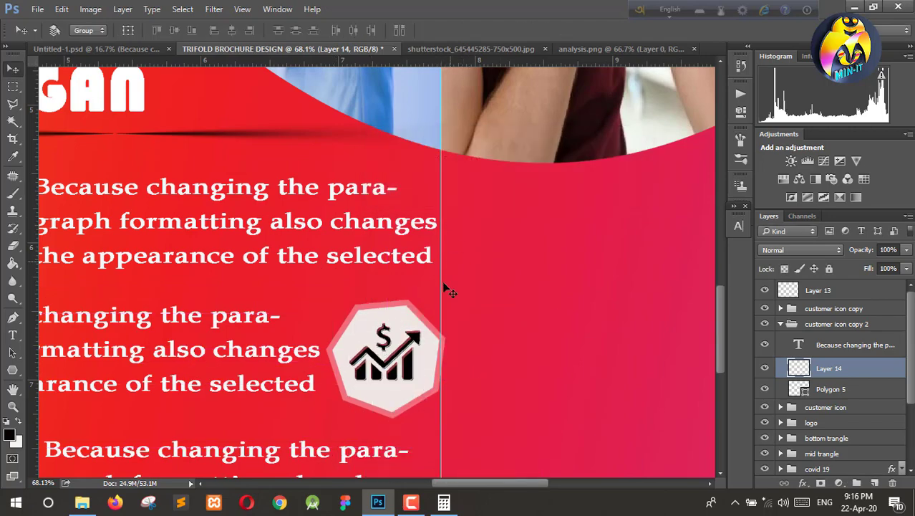
Step: Collapse the customer icon copy 2 group in the Layers panel
{"action": "scroll", "coordinate": [430, 297], "scroll_direction": "down", "scroll_amount": 2}
{"action": "scroll", "coordinate": [372, 329], "scroll_direction": "down", "scroll_amount": 3}
{"action": "scroll", "coordinate": [332, 352], "scroll_direction": "down", "scroll_amount": 1}
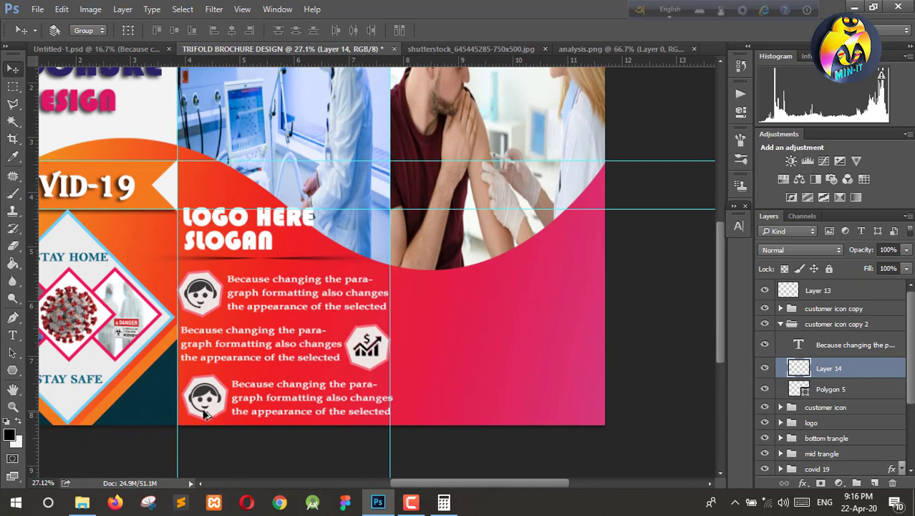
{"action": "scroll", "coordinate": [200, 407], "scroll_direction": "down", "scroll_amount": 1}
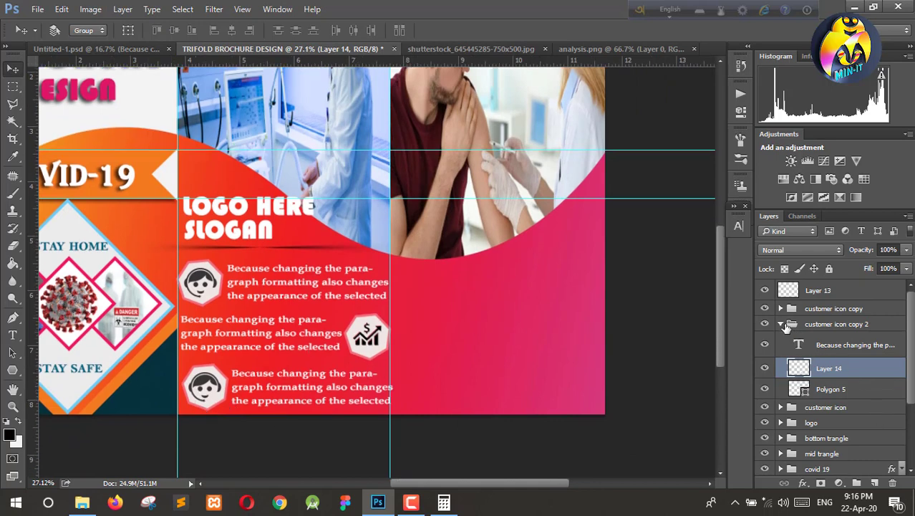
{"action": "left_click", "coordinate": [780, 323]}
Step: Delete the old headset icon layer from the customer icon copy group
{"action": "left_click", "coordinate": [782, 308]}
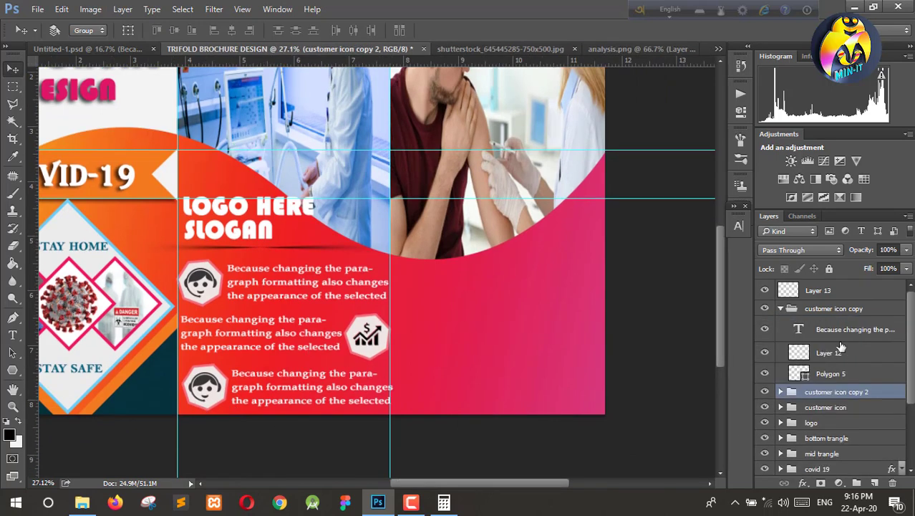
{"action": "left_click", "coordinate": [832, 354]}
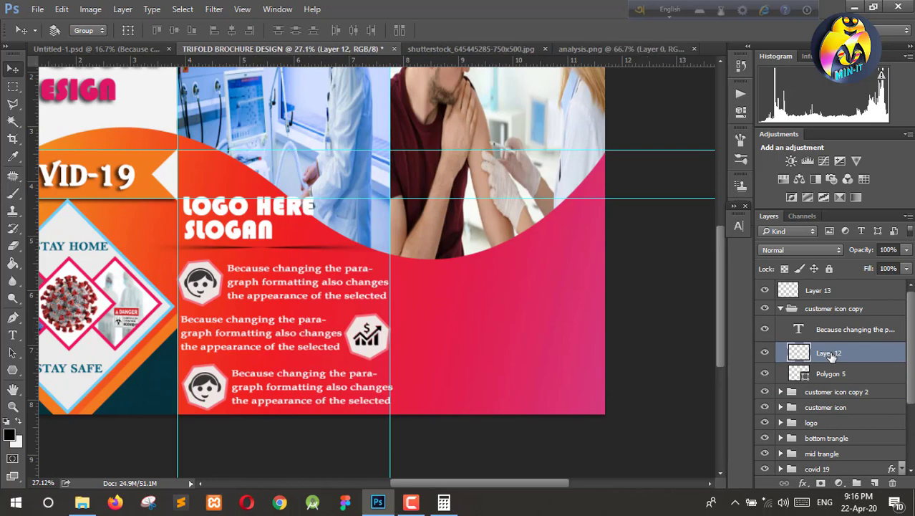
{"action": "key", "text": "Delete"}
{"action": "key", "text": "alt+Tab"}
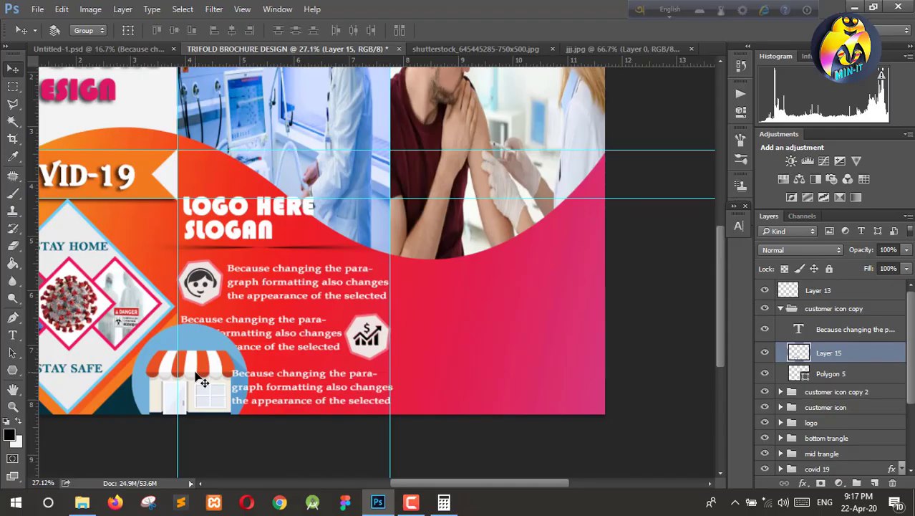
Step: Scale the placed shop icon down to about 24% so it fits the hexagon badge
{"action": "key", "text": "ctrl+t"}
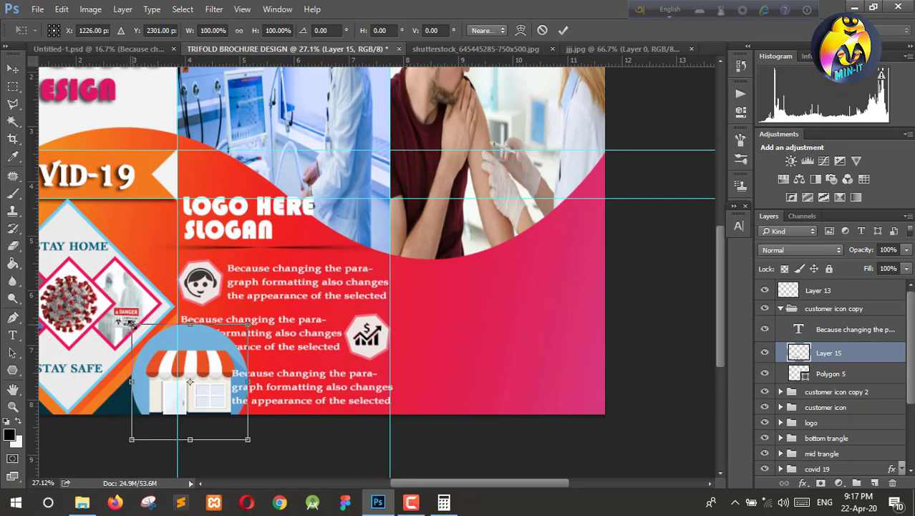
{"action": "left_click_drag", "start_coordinate": [132, 323], "coordinate": [186, 377]}
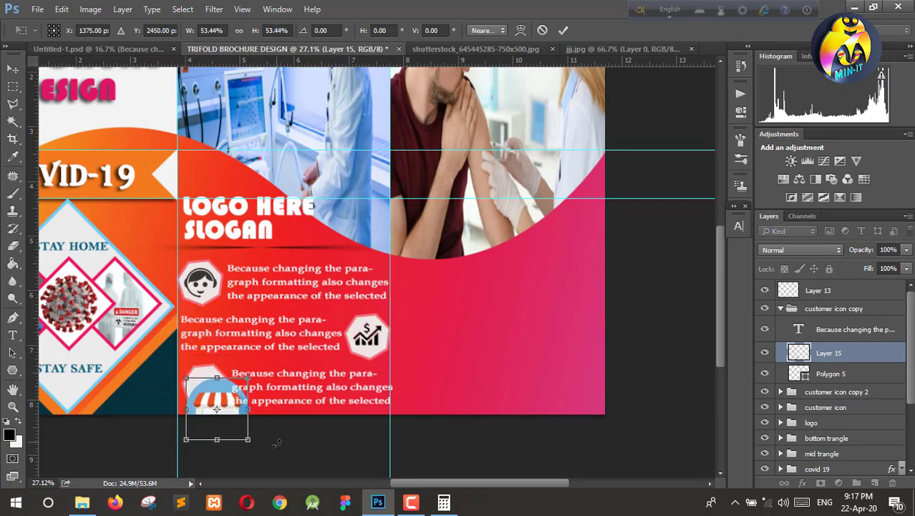
{"action": "left_click_drag", "start_coordinate": [247, 439], "coordinate": [223, 415]}
{"action": "scroll", "coordinate": [203, 406], "scroll_direction": "up", "scroll_amount": 2}
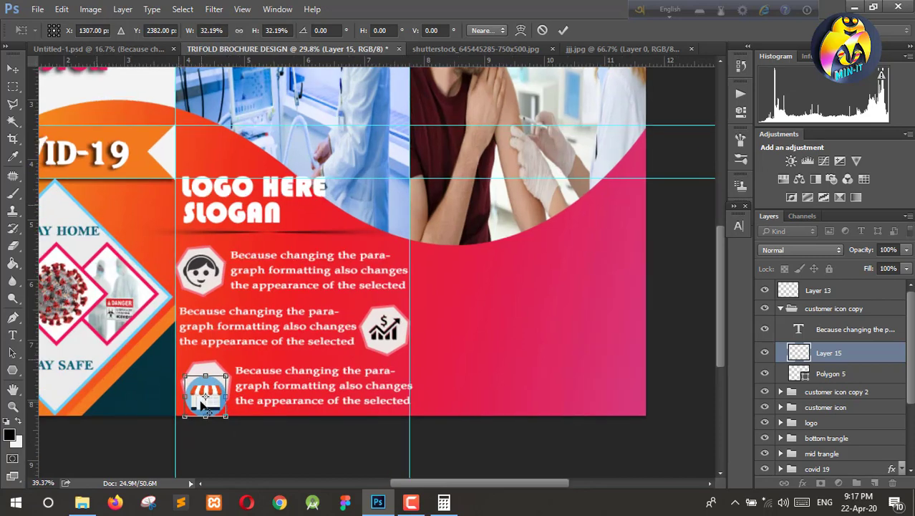
{"action": "scroll", "coordinate": [203, 406], "scroll_direction": "up", "scroll_amount": 2}
{"action": "scroll", "coordinate": [231, 408], "scroll_direction": "up", "scroll_amount": 2}
{"action": "left_click_drag", "start_coordinate": [230, 408], "coordinate": [233, 367]}
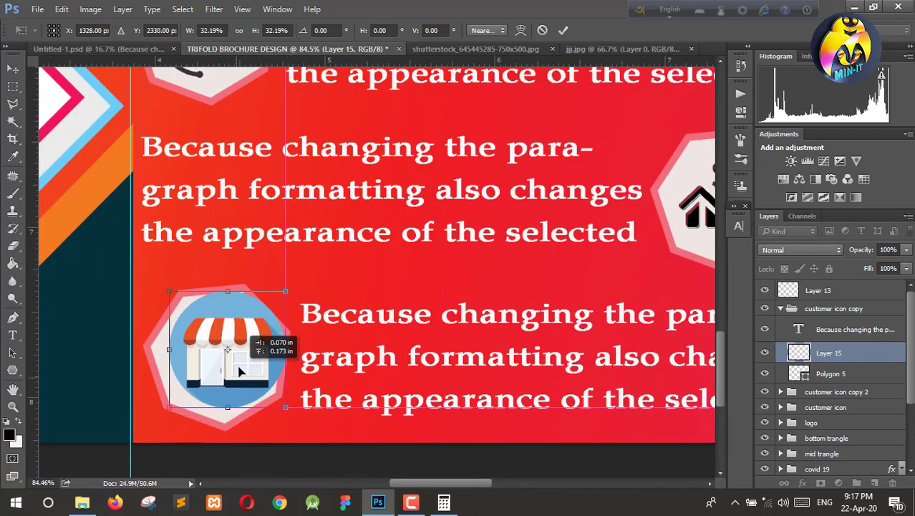
{"action": "left_click_drag", "start_coordinate": [159, 290], "coordinate": [175, 307]}
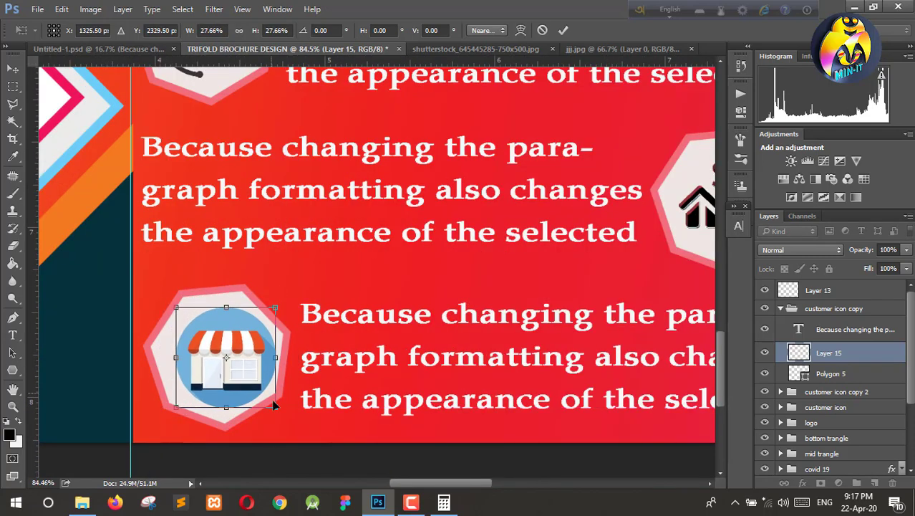
{"action": "left_click_drag", "start_coordinate": [276, 407], "coordinate": [265, 396]}
{"action": "left_click", "coordinate": [13, 69]}
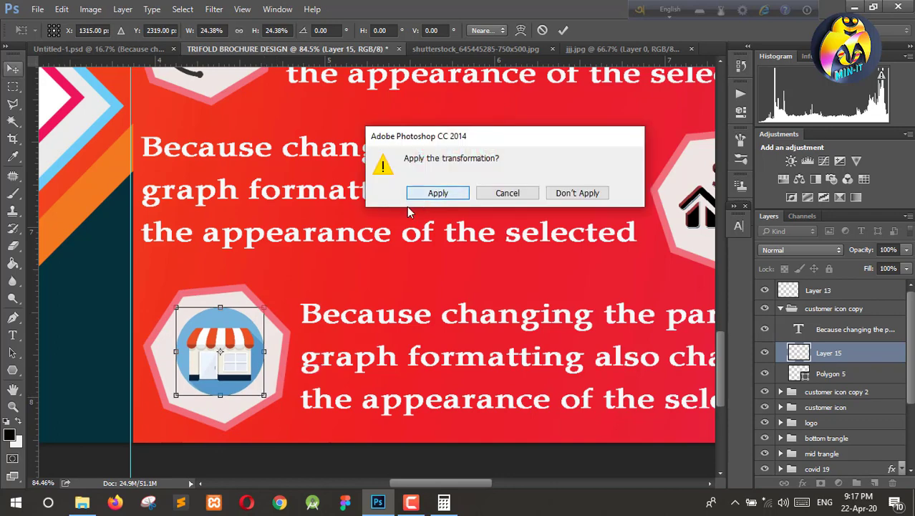
{"action": "left_click", "coordinate": [436, 192]}
Step: Centre the shop icon inside the hexagon badge
{"action": "left_click_drag", "start_coordinate": [228, 355], "coordinate": [224, 362]}
{"action": "scroll", "coordinate": [333, 316], "scroll_direction": "down", "scroll_amount": 1}
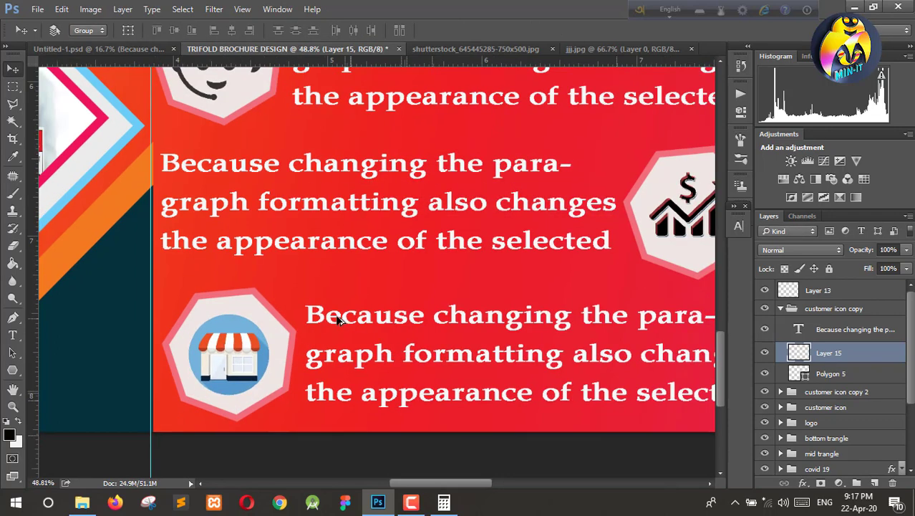
{"action": "scroll", "coordinate": [358, 228], "scroll_direction": "down", "scroll_amount": 4}
{"action": "scroll", "coordinate": [357, 228], "scroll_direction": "down", "scroll_amount": 1}
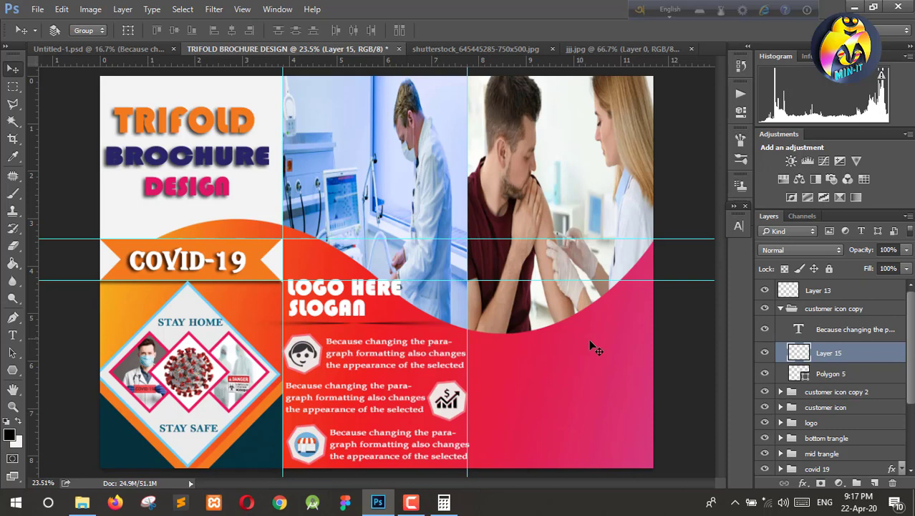
Step: Give the ABOUT US layer a Drop Shadow with 8 px distance and 40 px size
{"action": "left_click", "coordinate": [783, 309]}
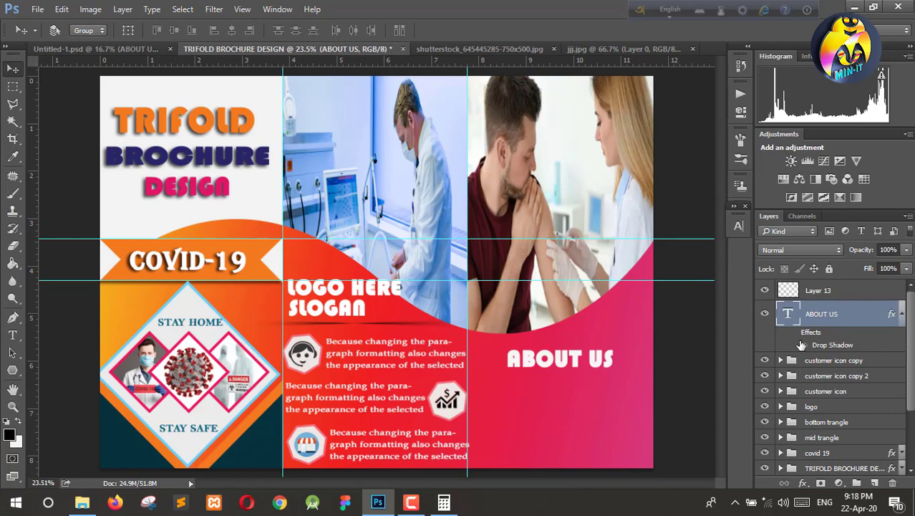
{"action": "double_click", "coordinate": [875, 319]}
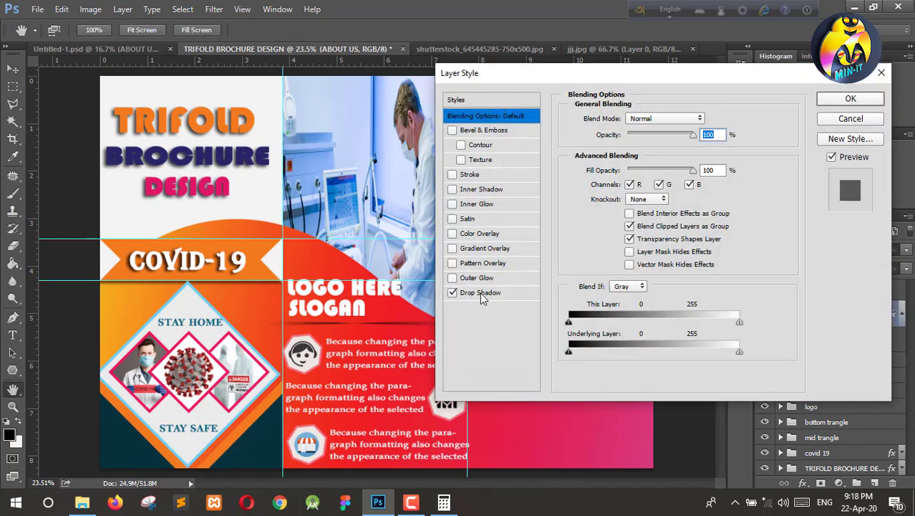
{"action": "left_click", "coordinate": [522, 291]}
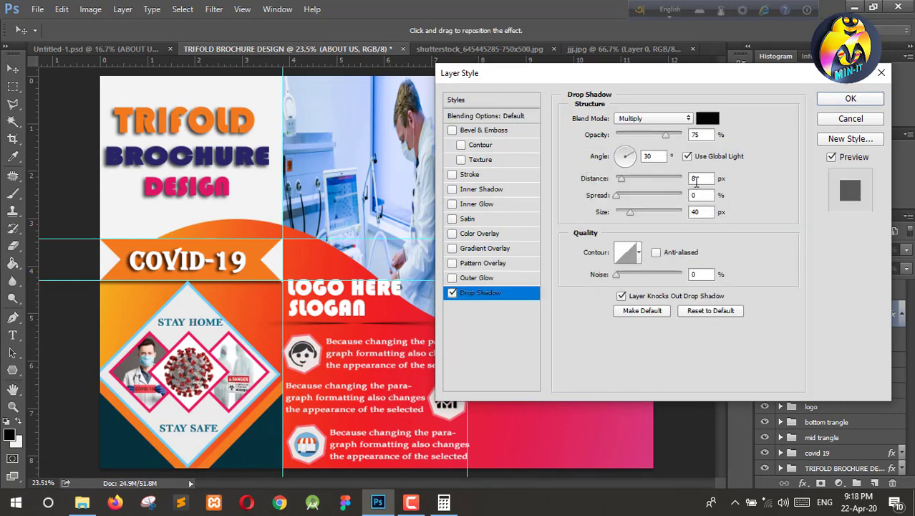
{"action": "left_click", "coordinate": [700, 212]}
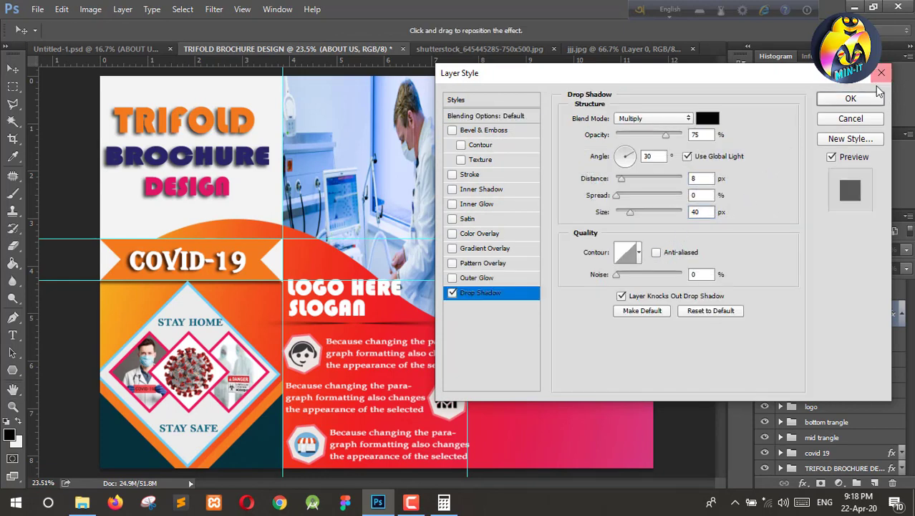
{"action": "left_click", "coordinate": [850, 100]}
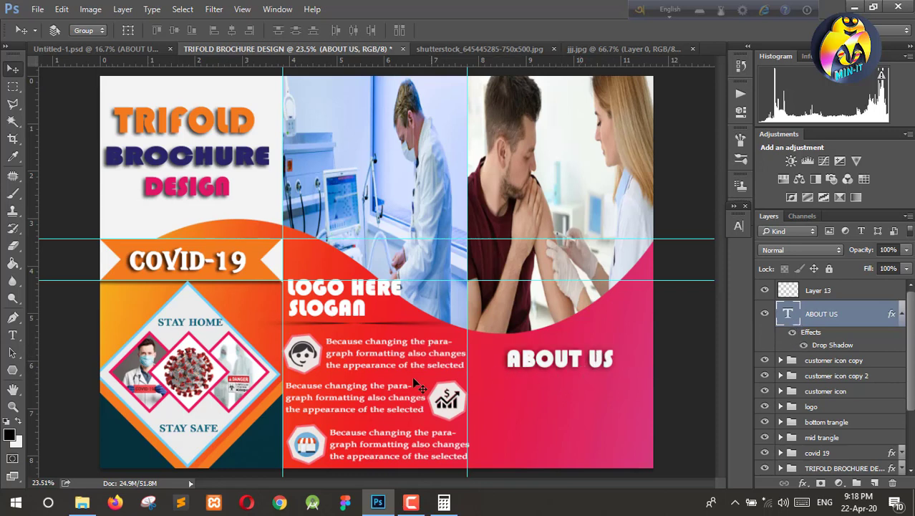
{"action": "left_click", "coordinate": [901, 314]}
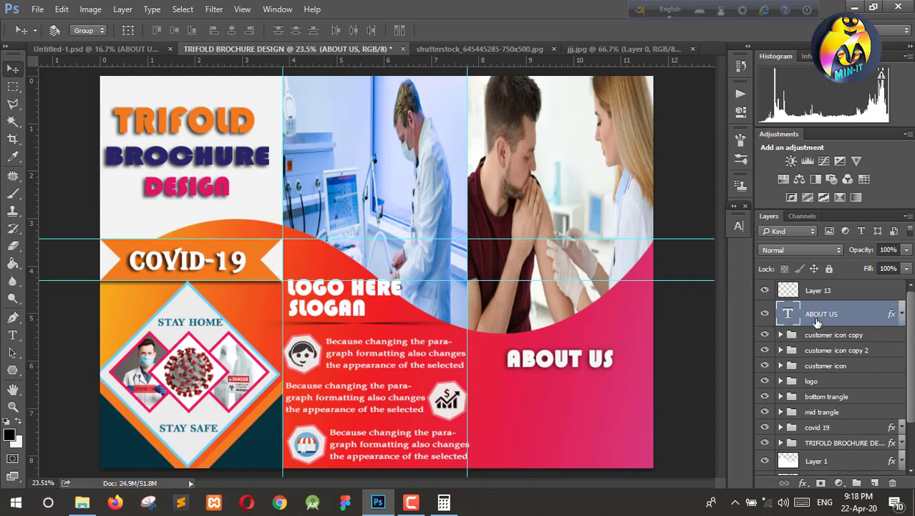
Step: Paint a large soft black blob over ABOUT US on a new layer
{"action": "left_click", "coordinate": [875, 484]}
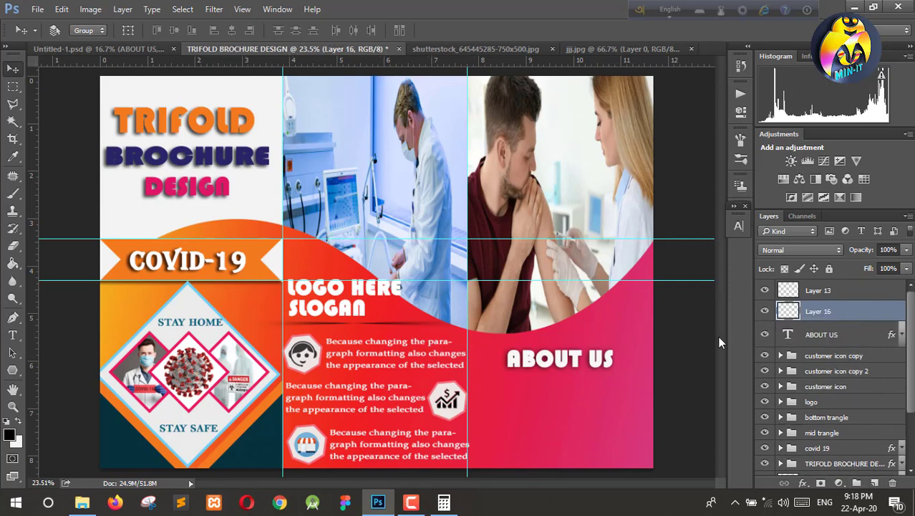
{"action": "left_click", "coordinate": [12, 200]}
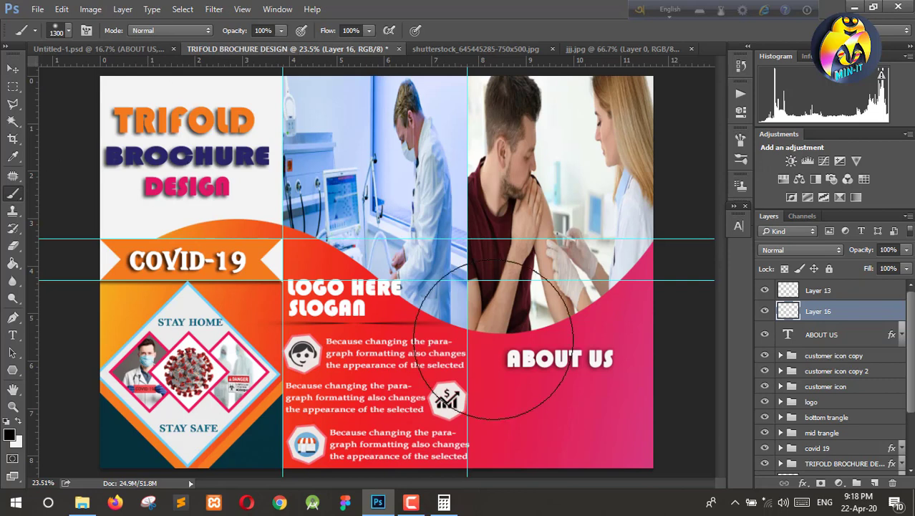
{"action": "left_click", "coordinate": [557, 371]}
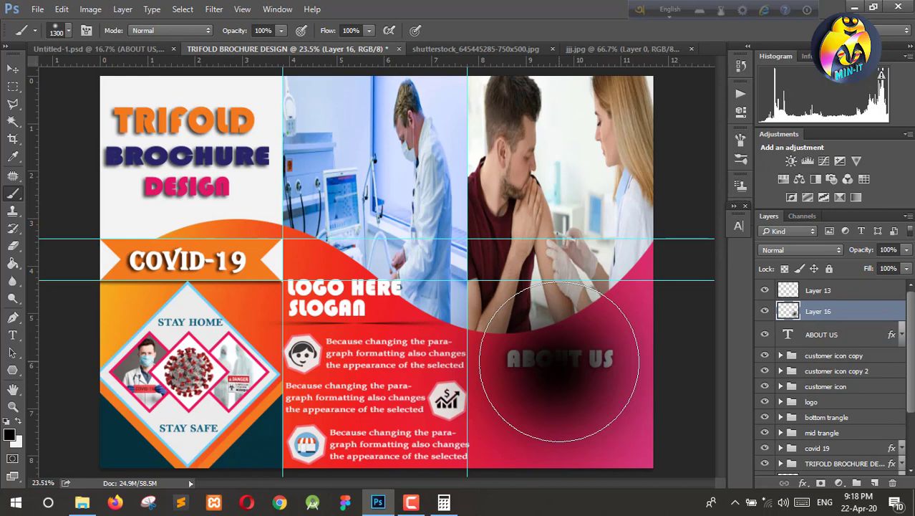
Step: Squash the black blob into a thin tapered streak just under ABOUT US
{"action": "key", "text": "ctrl+t"}
{"action": "left_click_drag", "start_coordinate": [521, 202], "coordinate": [522, 430]}
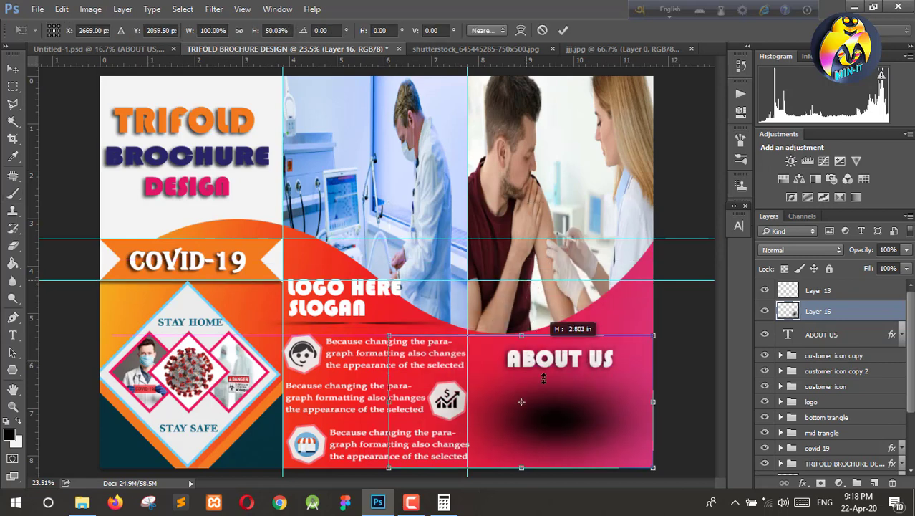
{"action": "left_click_drag", "start_coordinate": [521, 462], "coordinate": [522, 449]}
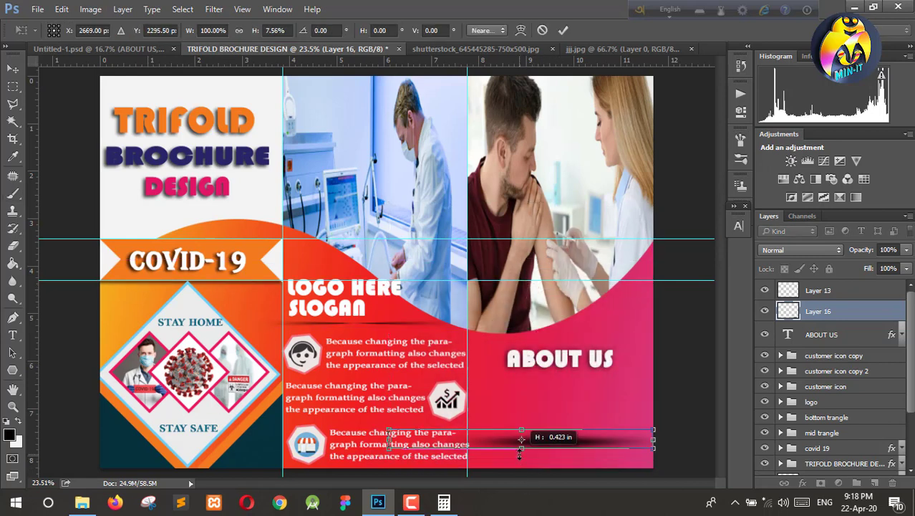
{"action": "left_click_drag", "start_coordinate": [391, 438], "coordinate": [496, 441]}
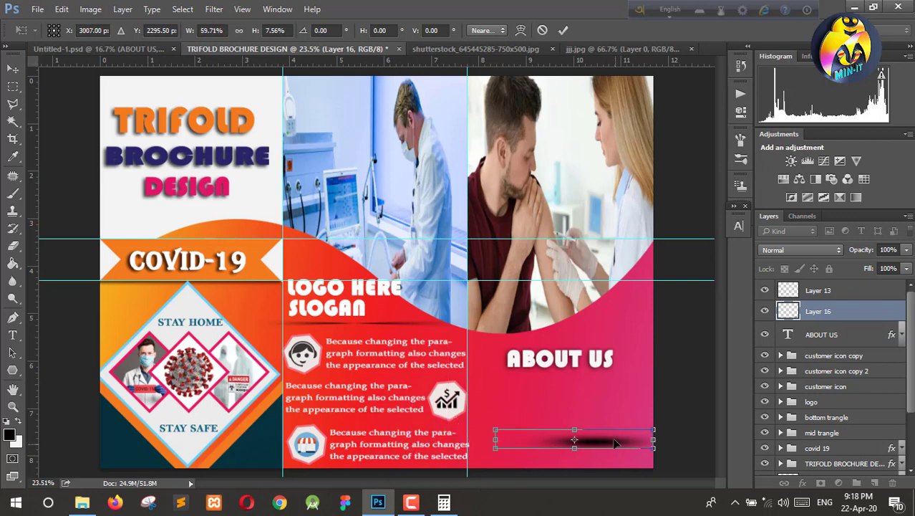
{"action": "mouse_move", "coordinate": [615, 444]}
{"action": "left_mouse_down"}
{"action": "mouse_move", "coordinate": [579, 381]}
{"action": "mouse_move", "coordinate": [539, 382]}
{"action": "left_mouse_up"}
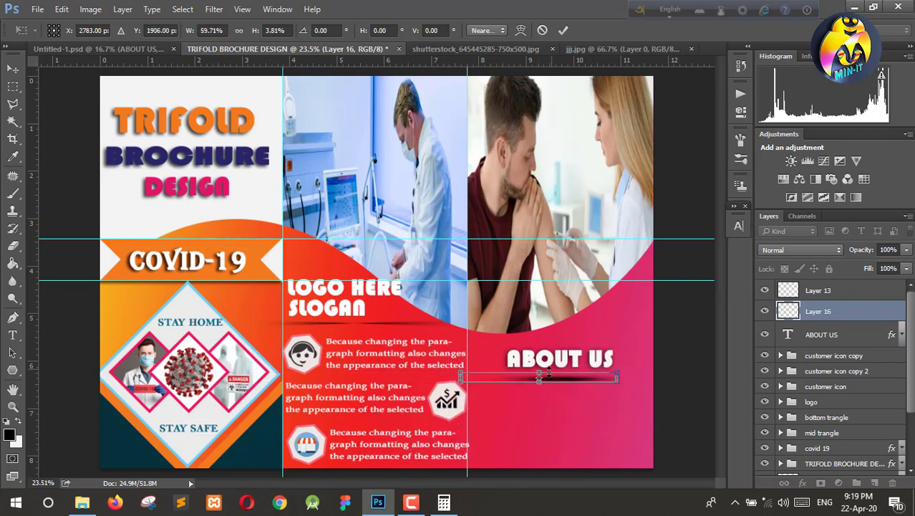
{"action": "scroll", "coordinate": [542, 382], "scroll_direction": "up", "scroll_amount": 1}
{"action": "scroll", "coordinate": [543, 382], "scroll_direction": "up", "scroll_amount": 2}
{"action": "scroll", "coordinate": [547, 358], "scroll_direction": "up", "scroll_amount": 2}
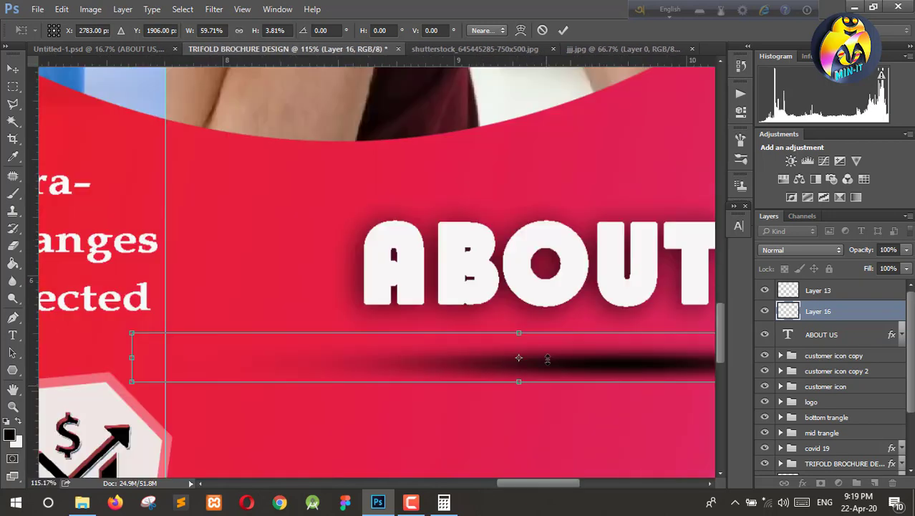
{"action": "left_click_drag", "start_coordinate": [519, 333], "coordinate": [519, 360]}
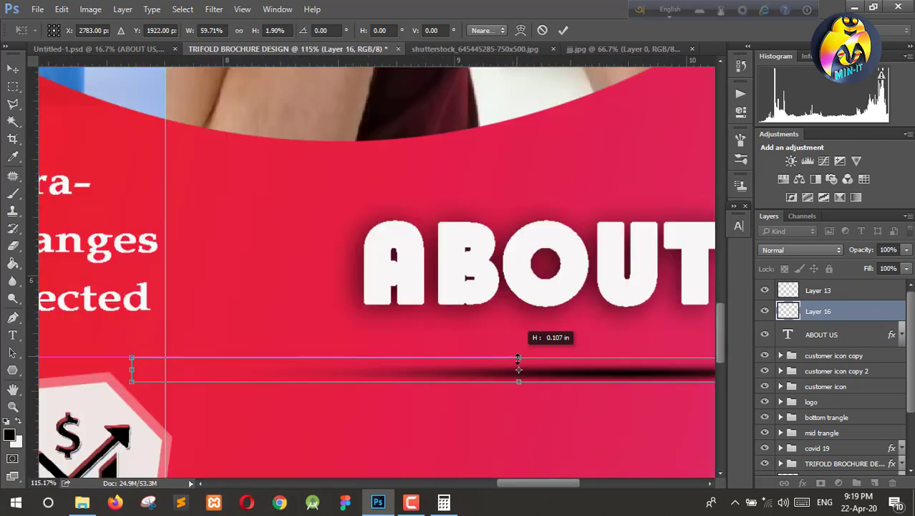
{"action": "scroll", "coordinate": [585, 376], "scroll_direction": "down", "scroll_amount": 3}
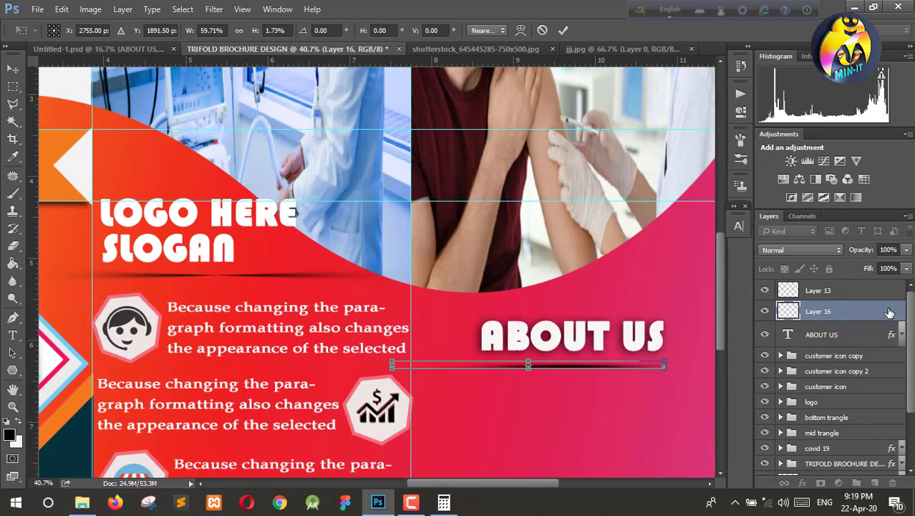
Step: Set the shadow line's layer opacity to 77% and apply the transform
{"action": "left_click", "coordinate": [907, 251]}
{"action": "left_click_drag", "start_coordinate": [907, 270], "coordinate": [890, 270]}
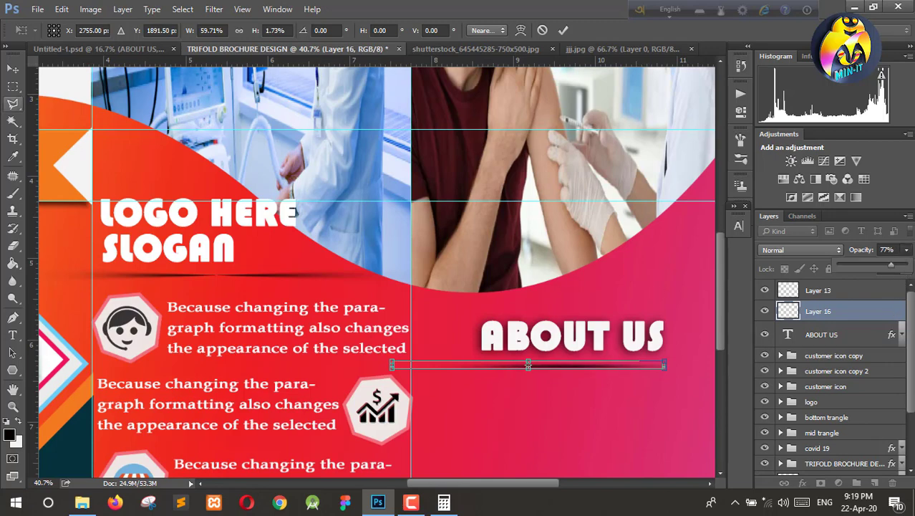
{"action": "left_click", "coordinate": [12, 69]}
{"action": "left_click", "coordinate": [452, 195]}
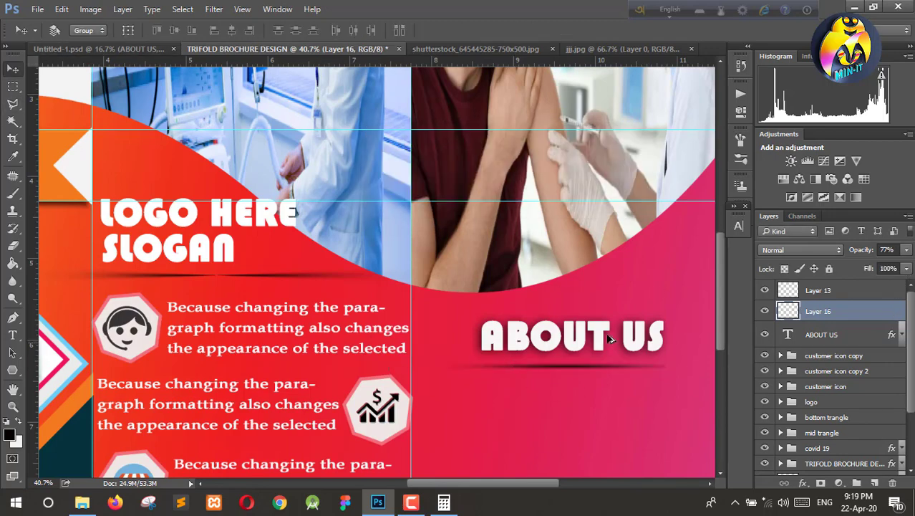
{"action": "scroll", "coordinate": [602, 330], "scroll_direction": "down", "scroll_amount": 2}
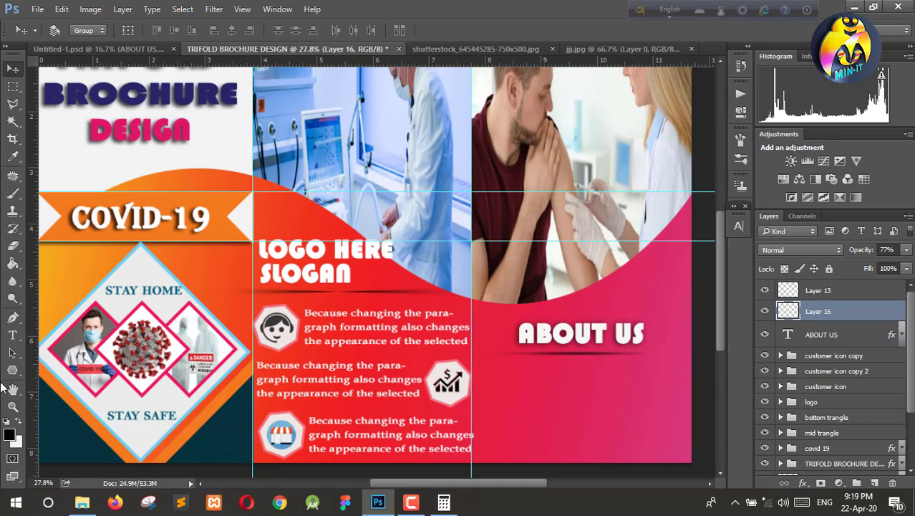
Step: Paste the sample paragraph as a text block under the ABOUT US heading
{"action": "left_click", "coordinate": [12, 335]}
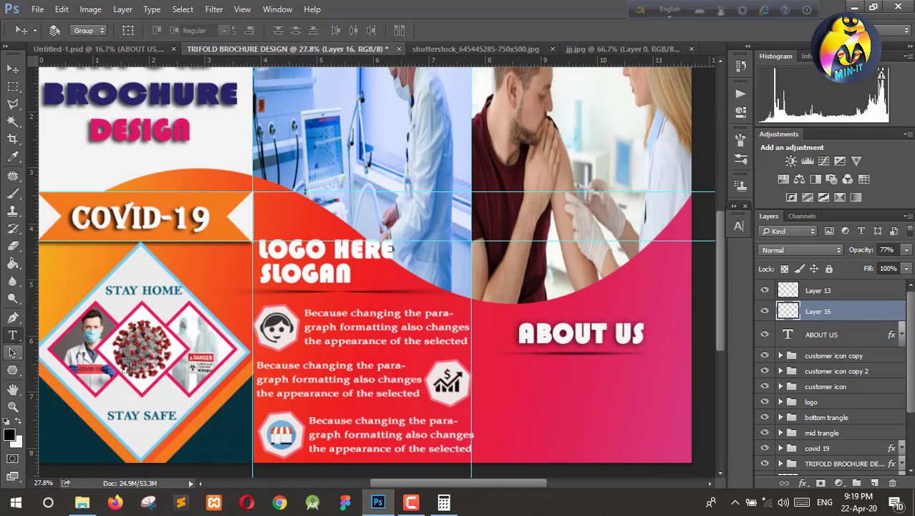
{"action": "left_click", "coordinate": [522, 389]}
{"action": "key", "text": "ctrl+v"}
{"action": "key", "text": "ctrl+Return"}
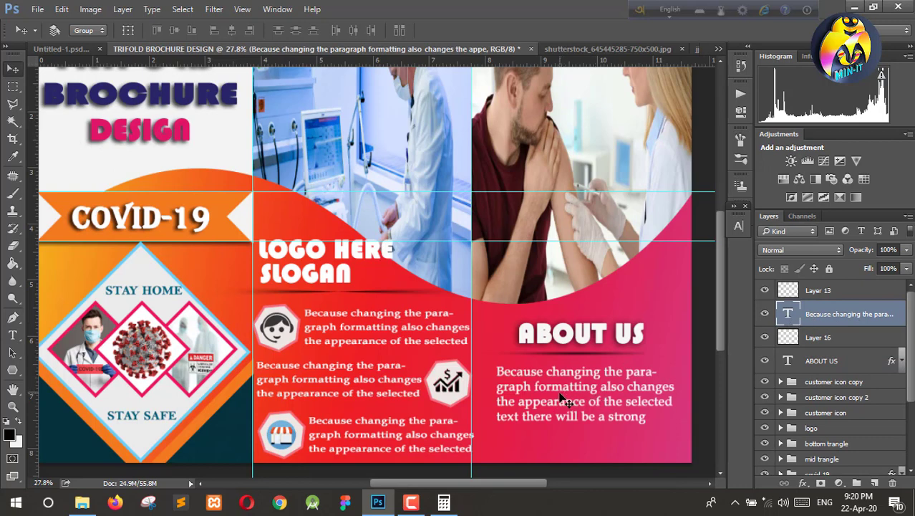
{"action": "left_click_drag", "start_coordinate": [561, 410], "coordinate": [558, 408]}
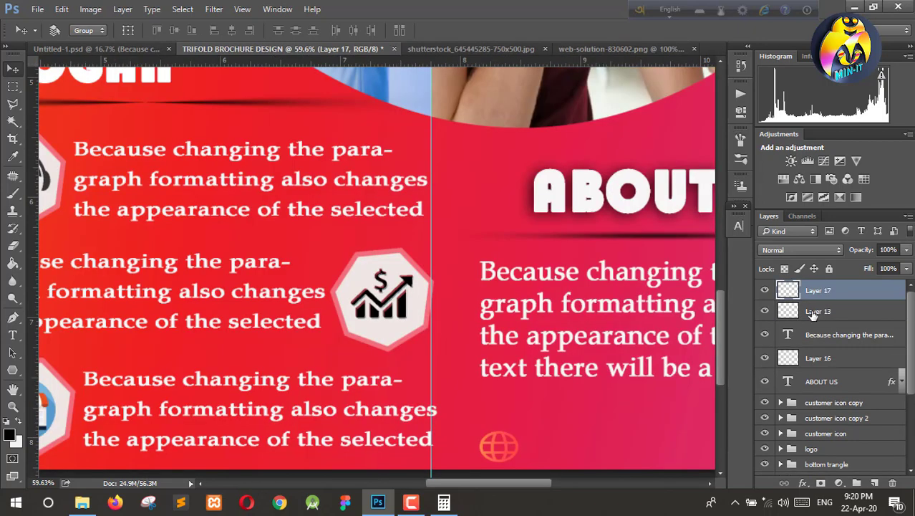
Step: Nudge the white globe icon slightly right in the pink panel
{"action": "scroll", "coordinate": [537, 444], "scroll_direction": "down", "scroll_amount": 2}
{"action": "scroll", "coordinate": [533, 444], "scroll_direction": "down", "scroll_amount": 1}
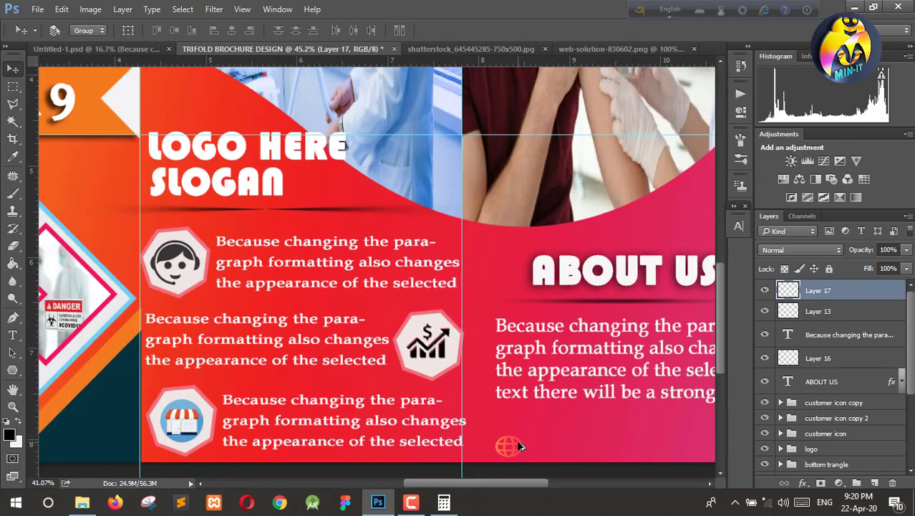
{"action": "scroll", "coordinate": [530, 444], "scroll_direction": "down", "scroll_amount": 1}
{"action": "scroll", "coordinate": [573, 448], "scroll_direction": "down", "scroll_amount": 2}
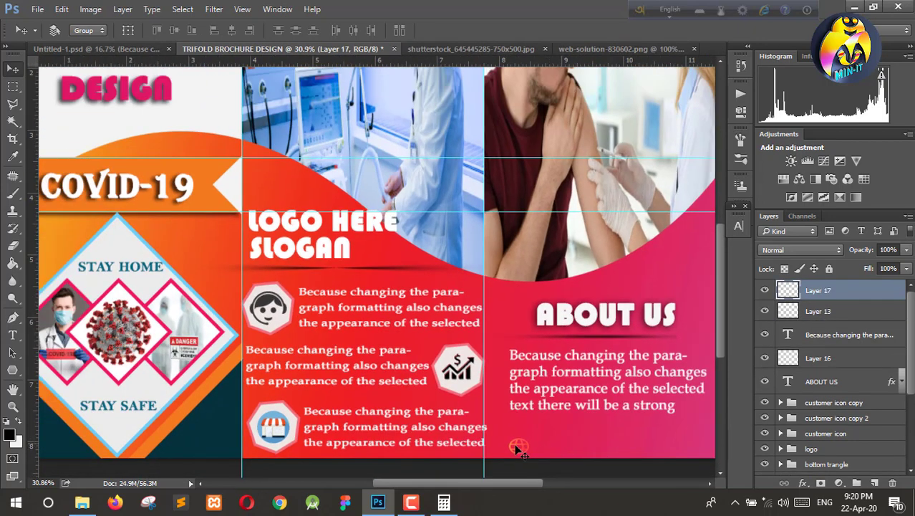
{"action": "left_click_drag", "start_coordinate": [515, 447], "coordinate": [522, 446]}
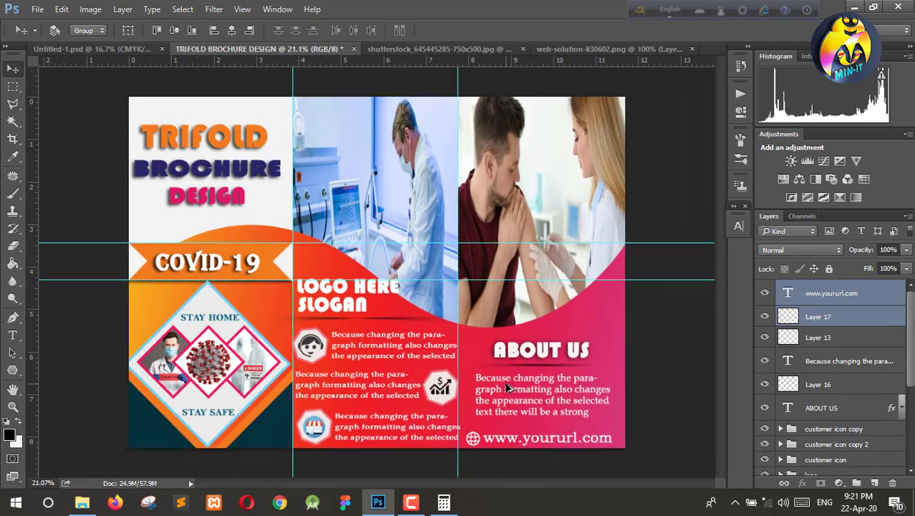
{"action": "scroll", "coordinate": [516, 387], "scroll_direction": "down", "scroll_amount": 2}
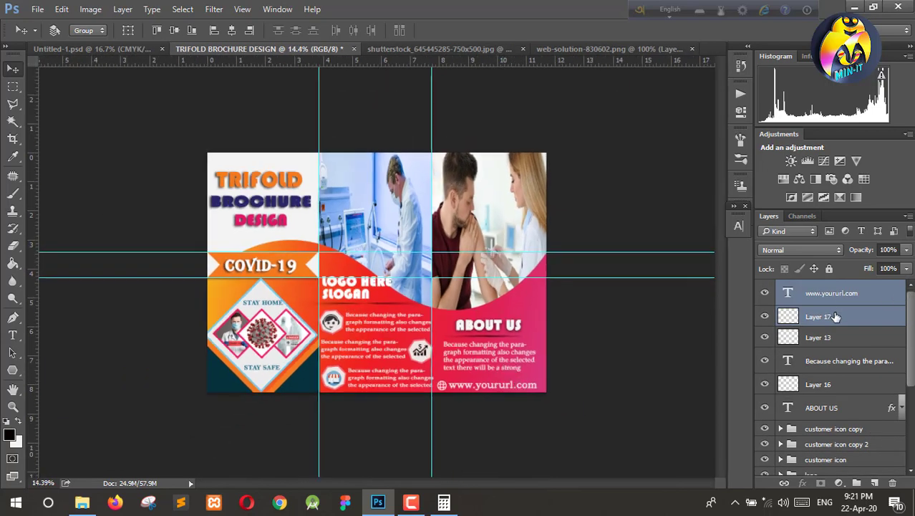
Step: Group the URL text and globe as 'website' and nudge it slightly up
{"action": "key", "text": "ctrl+g"}
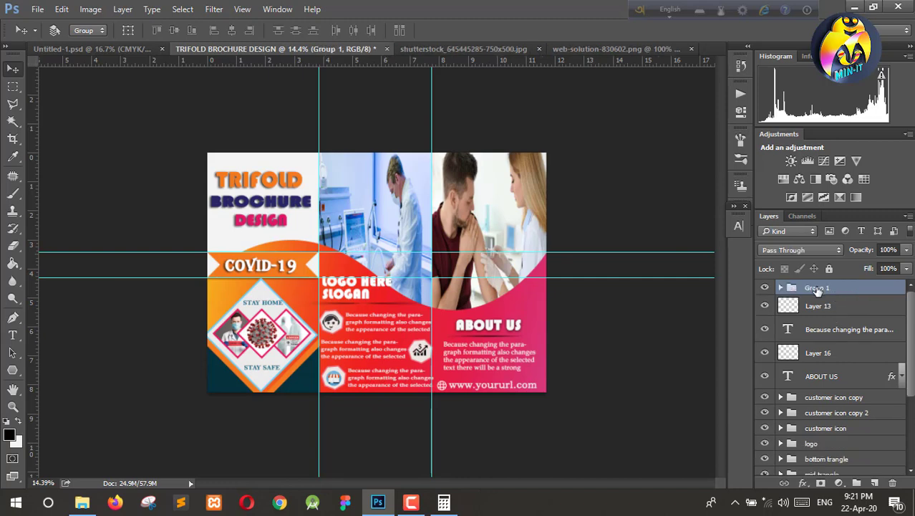
{"action": "double_click", "coordinate": [817, 288]}
{"action": "type", "text": "w"}
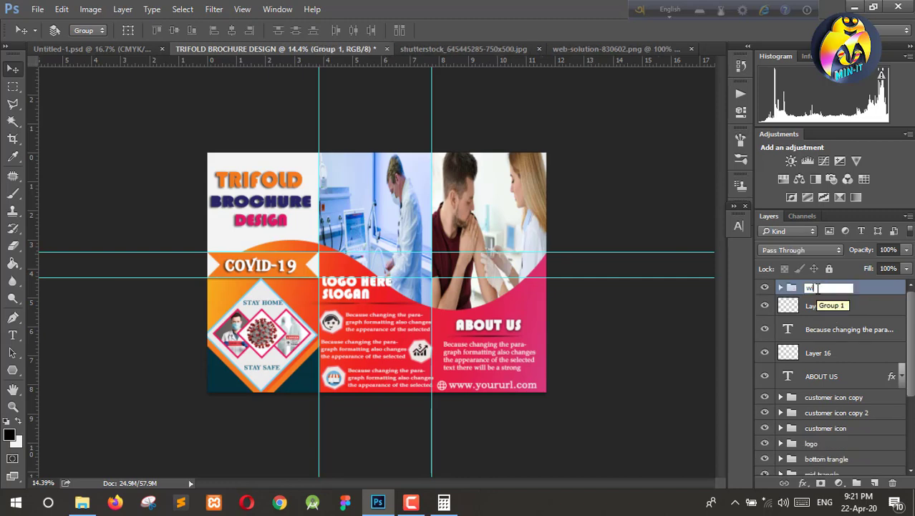
{"action": "type", "text": "ebsite"}
{"action": "key", "text": "Return"}
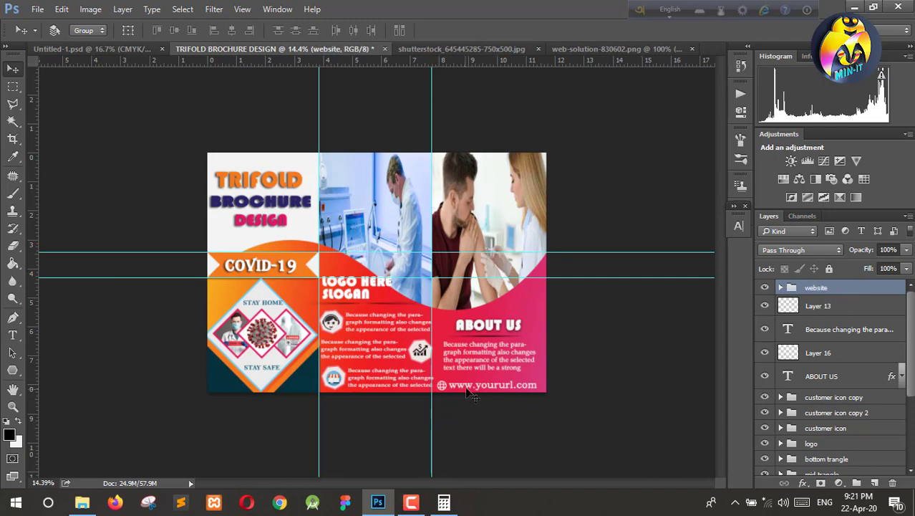
{"action": "left_click_drag", "start_coordinate": [473, 385], "coordinate": [474, 384]}
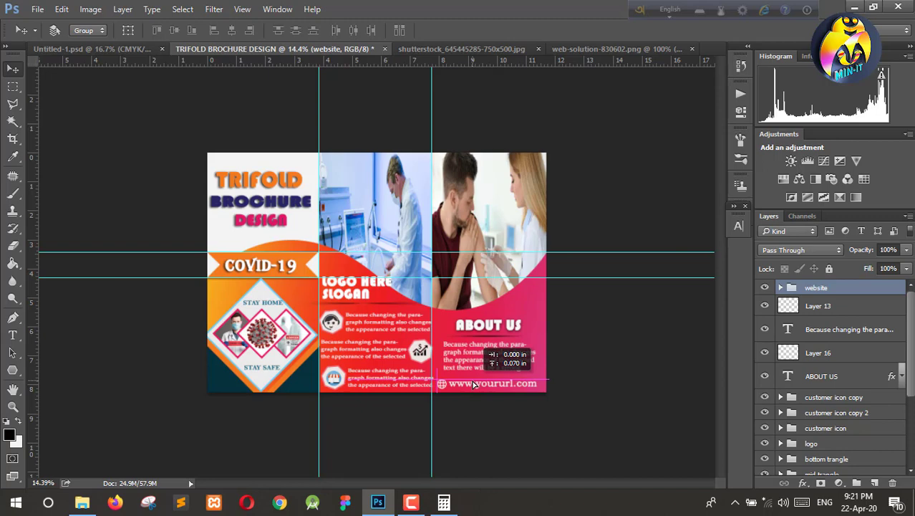
{"action": "key", "text": "ctrl+plus"}
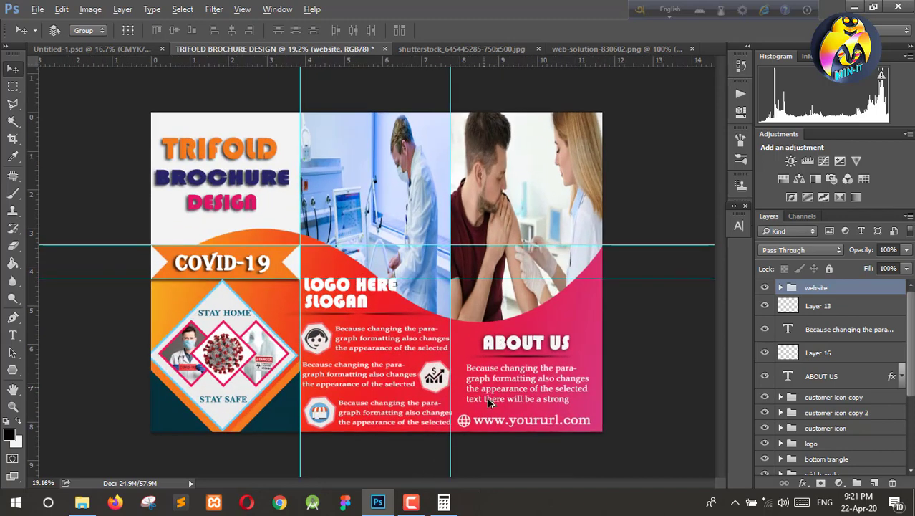
{"action": "scroll", "coordinate": [489, 404], "scroll_direction": "up", "scroll_amount": 2}
{"action": "key", "text": "shift+Up"}
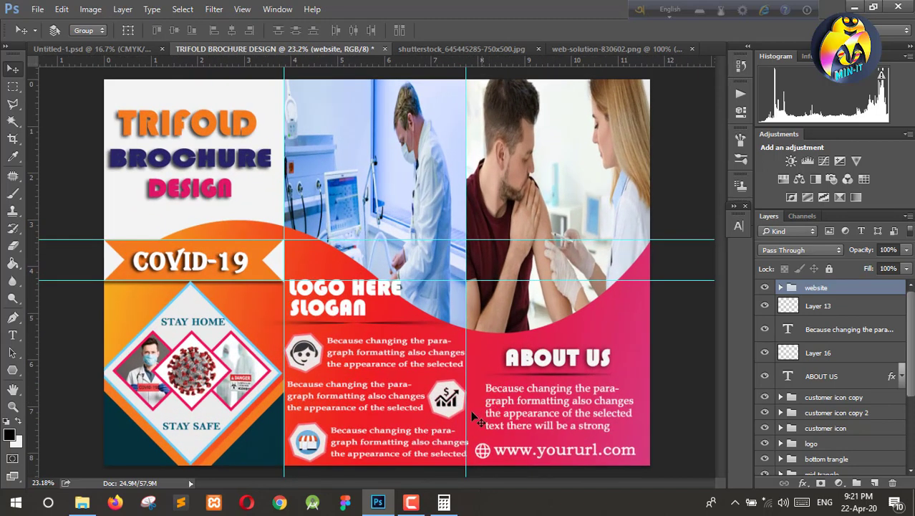
Step: Magic Wand-select the globe icon's shape inside the website group
{"action": "left_click", "coordinate": [781, 287]}
{"action": "left_click", "coordinate": [829, 331]}
{"action": "scroll", "coordinate": [465, 439], "scroll_direction": "up", "scroll_amount": 2}
{"action": "scroll", "coordinate": [465, 439], "scroll_direction": "up", "scroll_amount": 2}
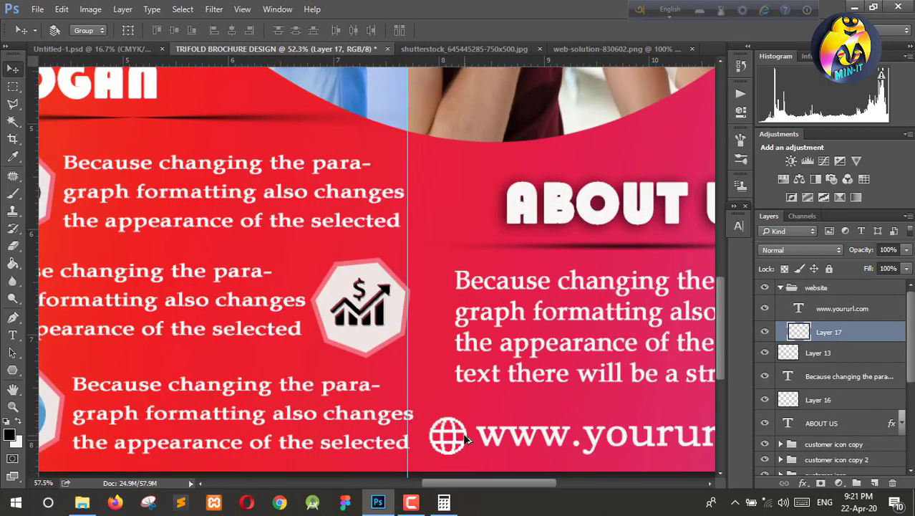
{"action": "scroll", "coordinate": [465, 439], "scroll_direction": "up", "scroll_amount": 2}
{"action": "scroll", "coordinate": [466, 439], "scroll_direction": "up", "scroll_amount": 1}
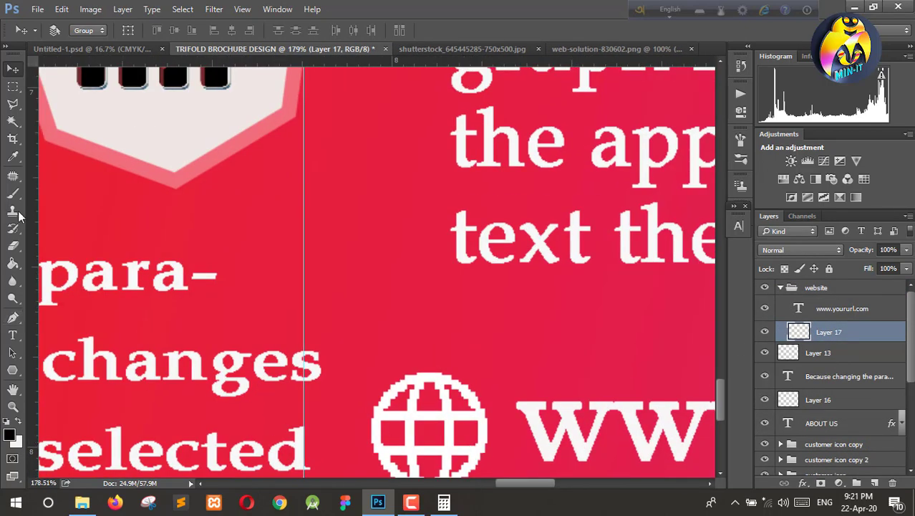
{"action": "left_click", "coordinate": [13, 122]}
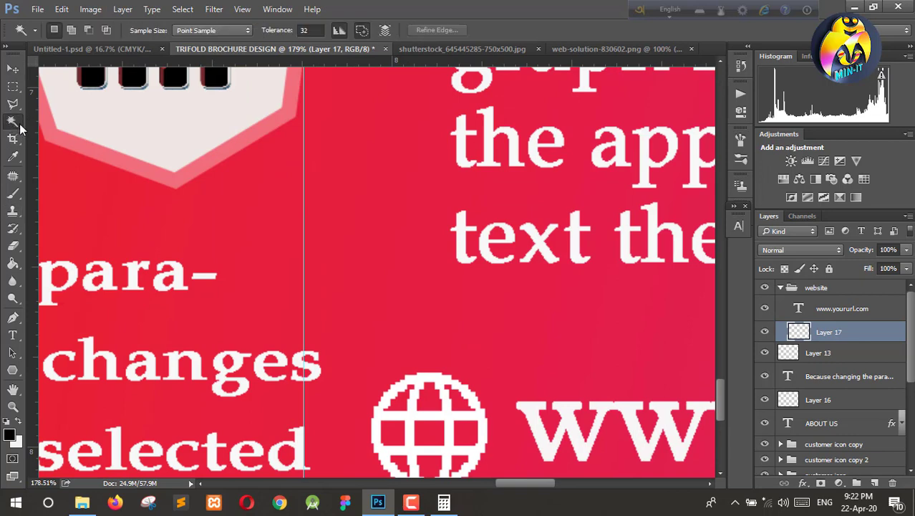
{"action": "left_click", "coordinate": [416, 381]}
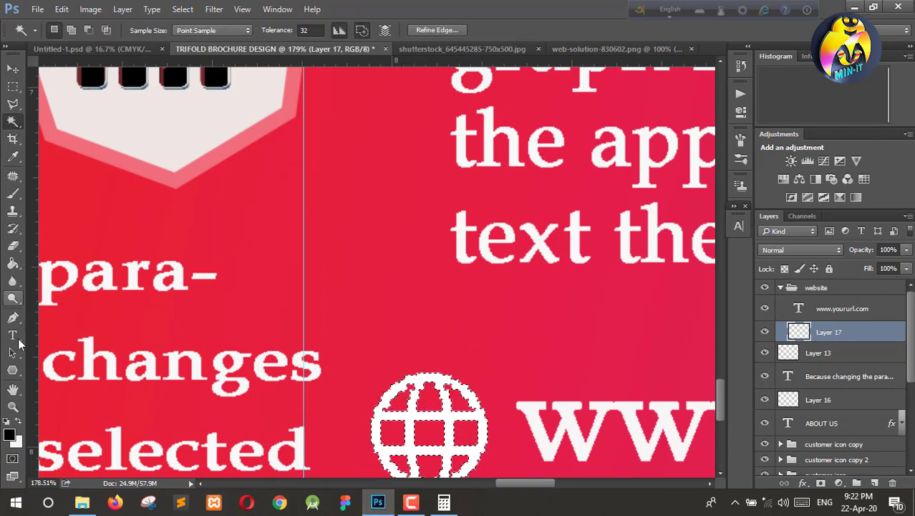
{"action": "key", "text": "v"}
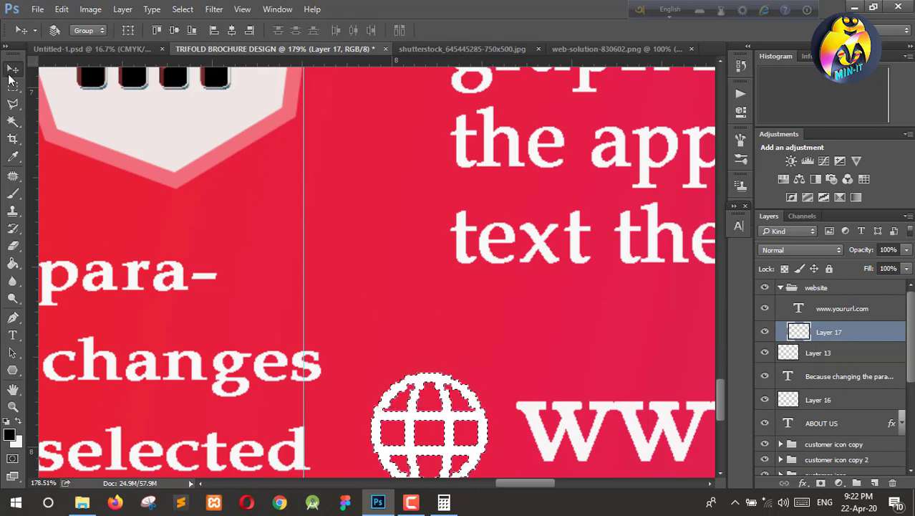
{"action": "left_click", "coordinate": [12, 87]}
{"action": "key", "text": "ctrl+0"}
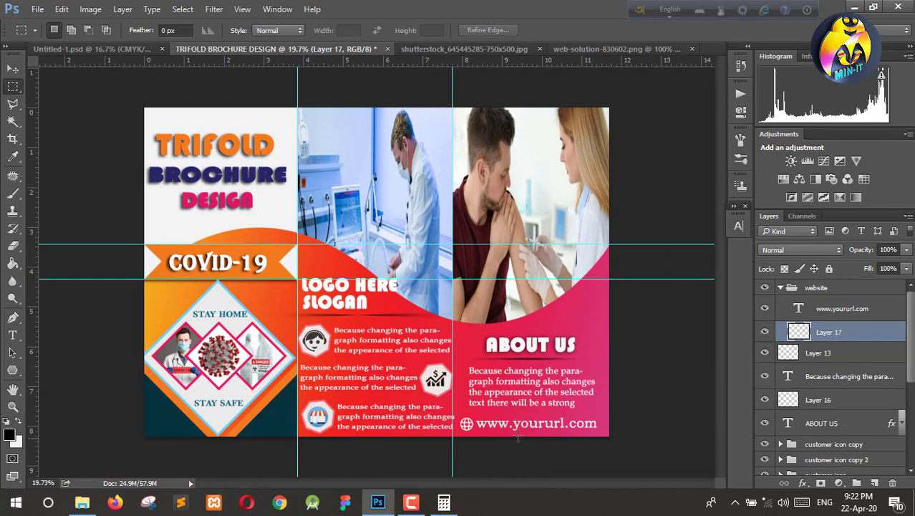
Step: Add a drop shadow to the website group
{"action": "left_click", "coordinate": [781, 287]}
{"action": "left_click", "coordinate": [830, 288]}
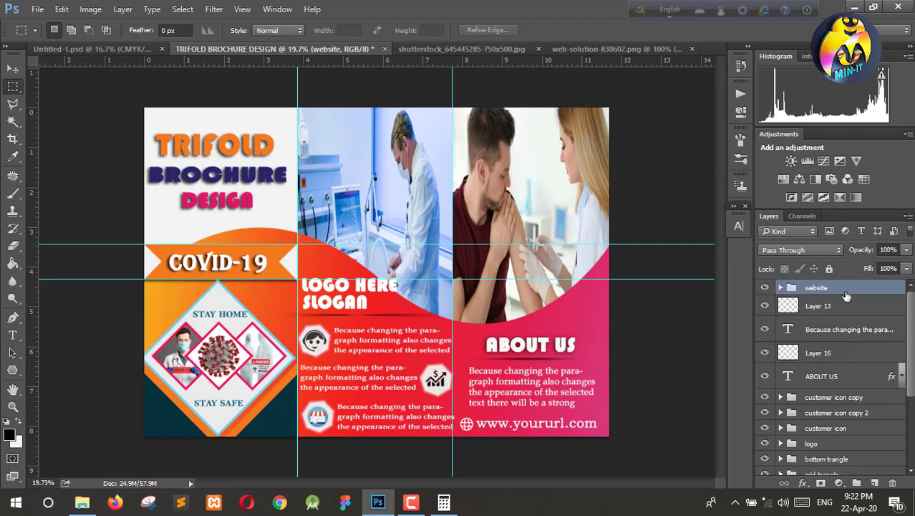
{"action": "double_click", "coordinate": [886, 290]}
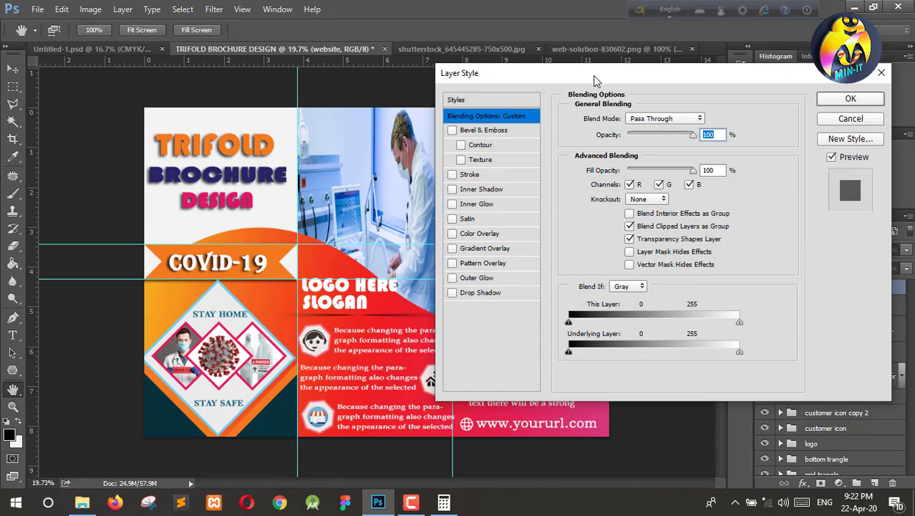
{"action": "left_click_drag", "start_coordinate": [593, 76], "coordinate": [744, 61]}
{"action": "left_click", "coordinate": [601, 275]}
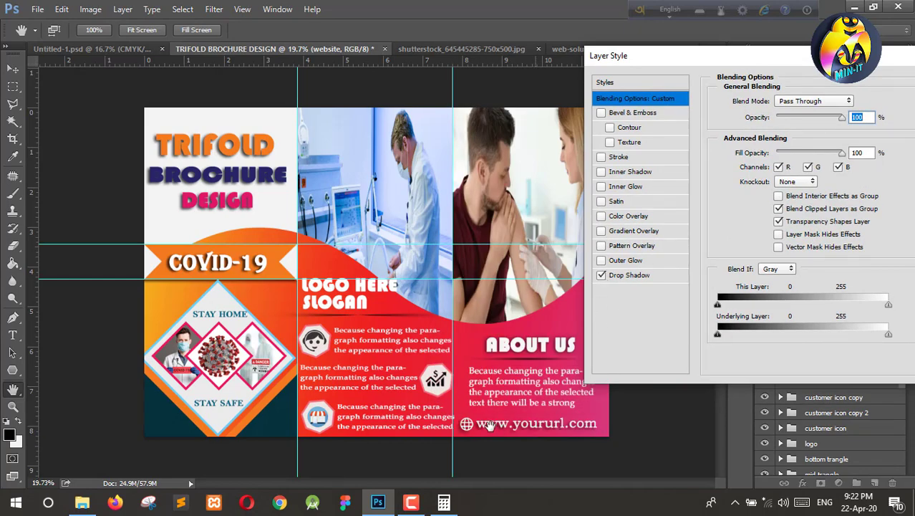
{"action": "left_click_drag", "start_coordinate": [894, 70], "coordinate": [669, 92]}
{"action": "left_click", "coordinate": [779, 106]}
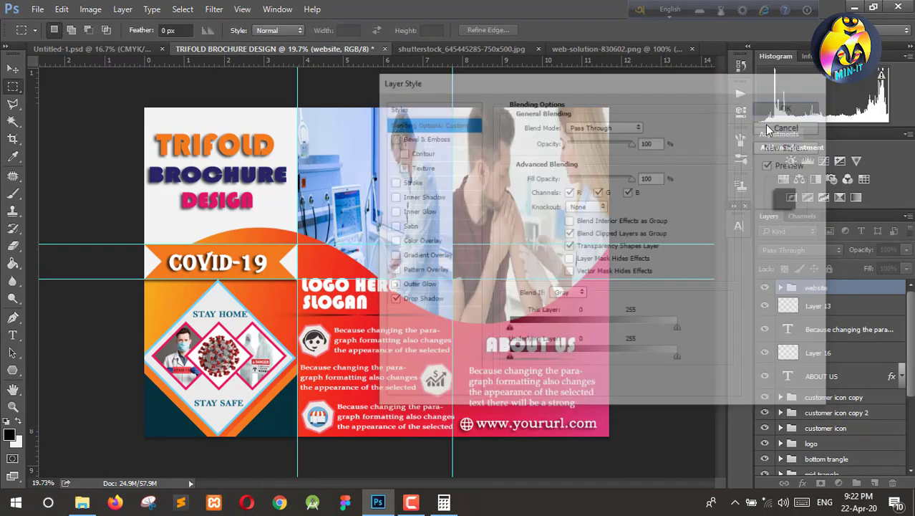
{"action": "left_click", "coordinate": [902, 287]}
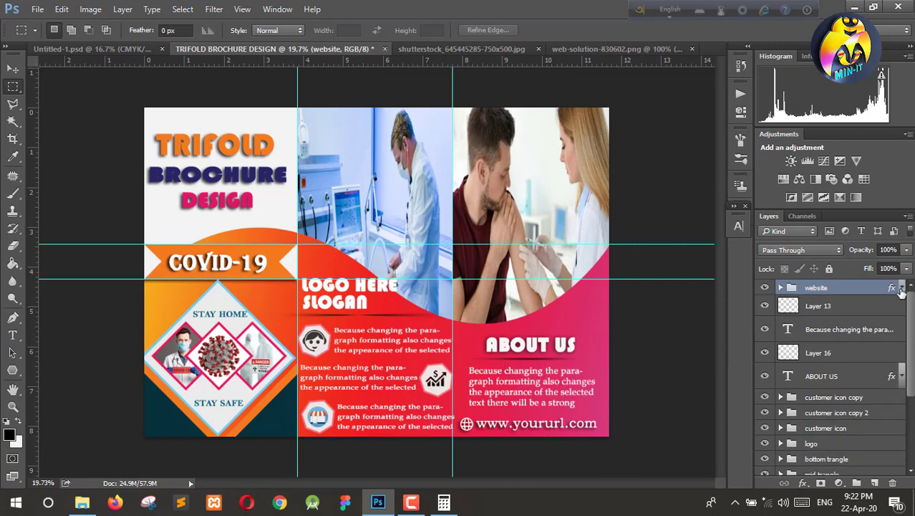
Step: Add a drop shadow to the customer icon copy group
{"action": "left_click", "coordinate": [831, 332]}
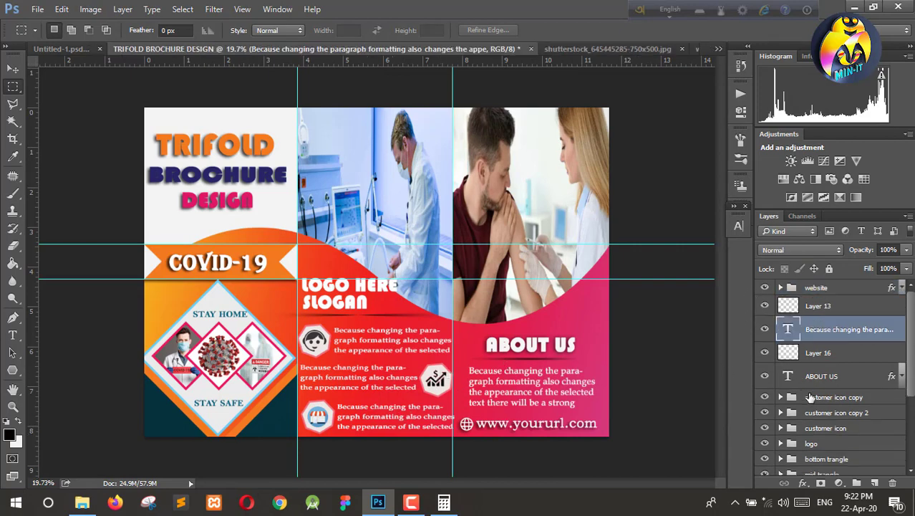
{"action": "left_click", "coordinate": [841, 376]}
{"action": "scroll", "coordinate": [879, 379], "scroll_direction": "down", "scroll_amount": 1}
{"action": "double_click", "coordinate": [885, 371]}
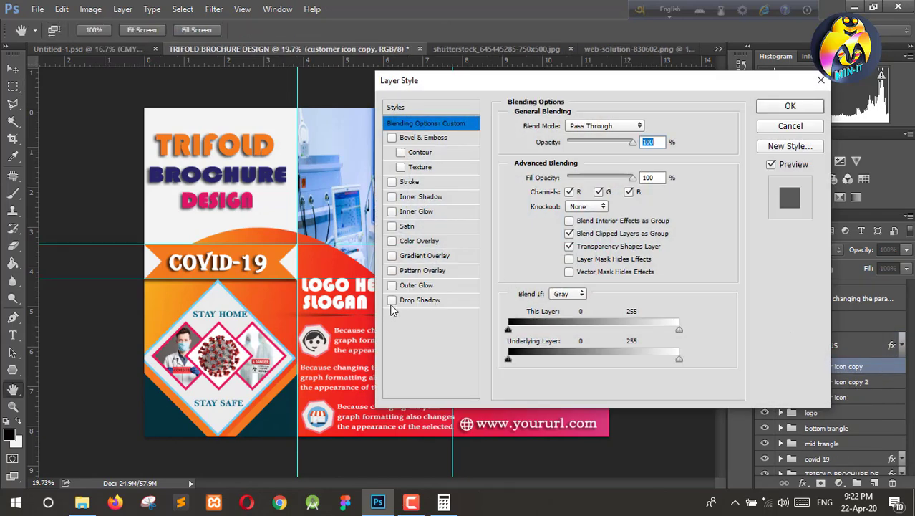
{"action": "left_click", "coordinate": [392, 301]}
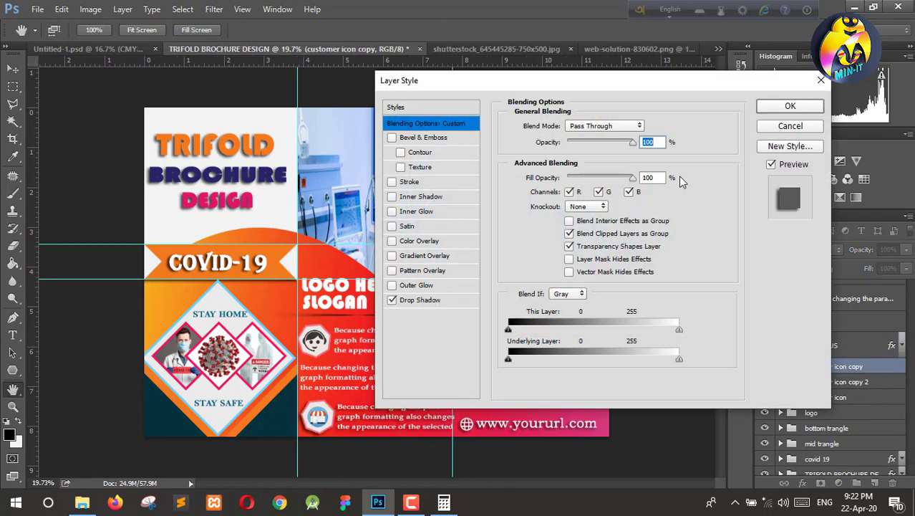
{"action": "left_click", "coordinate": [787, 107]}
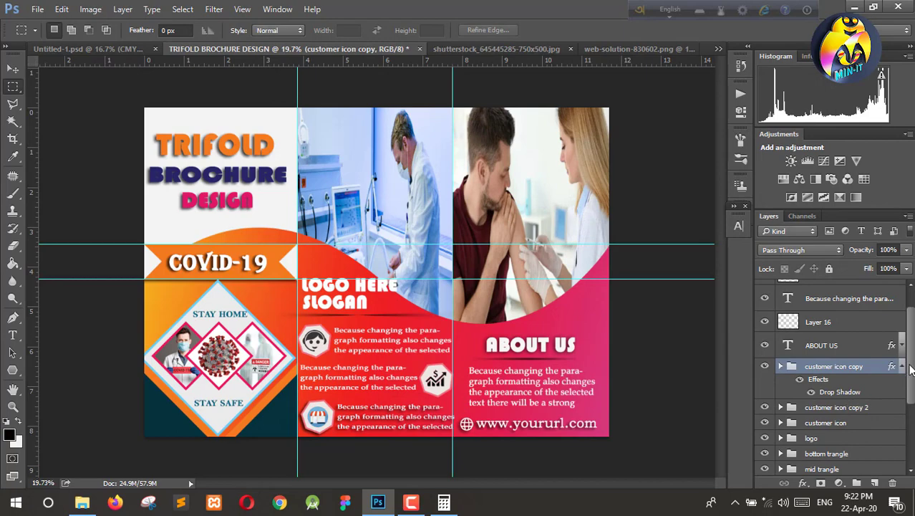
Step: Drop-shadow customer icon copy 2 and Alt-drag the effect onto customer icon
{"action": "left_click", "coordinate": [902, 366]}
{"action": "double_click", "coordinate": [890, 383]}
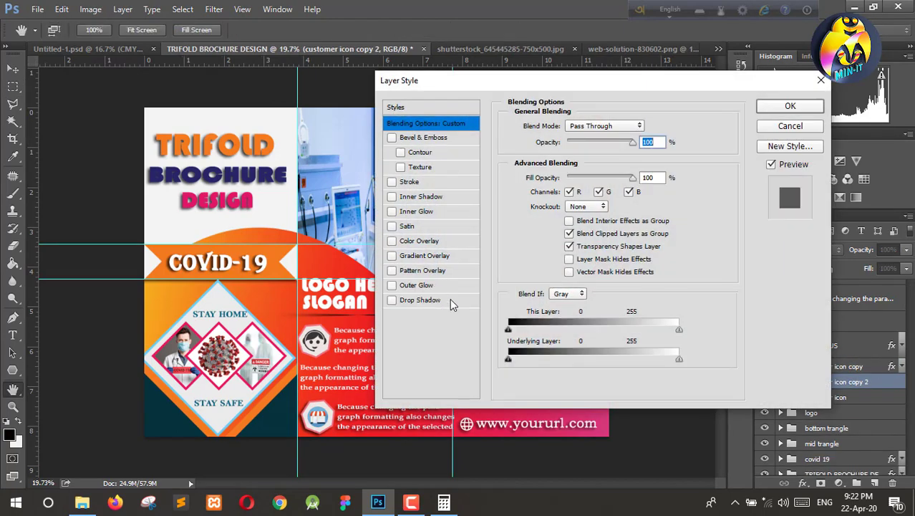
{"action": "left_click", "coordinate": [450, 298]}
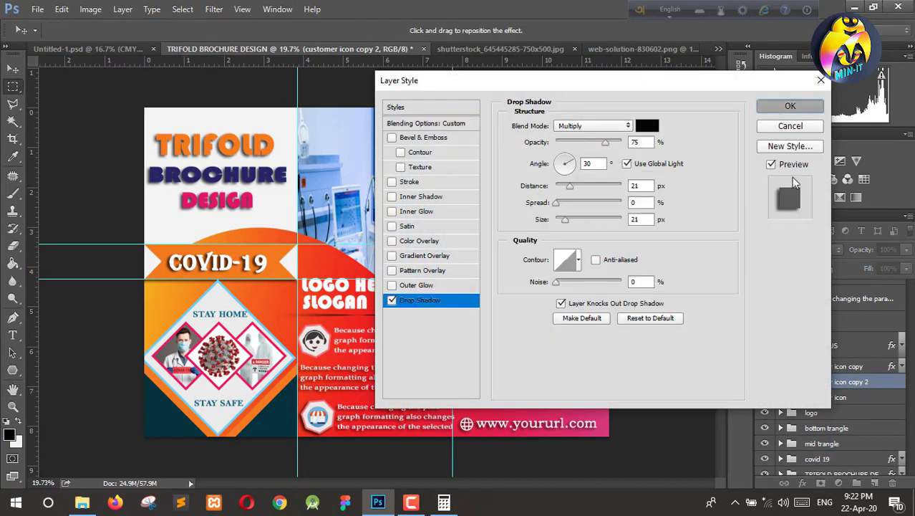
{"action": "left_click", "coordinate": [790, 105]}
{"action": "left_click_drag", "start_coordinate": [905, 385], "coordinate": [852, 397]}
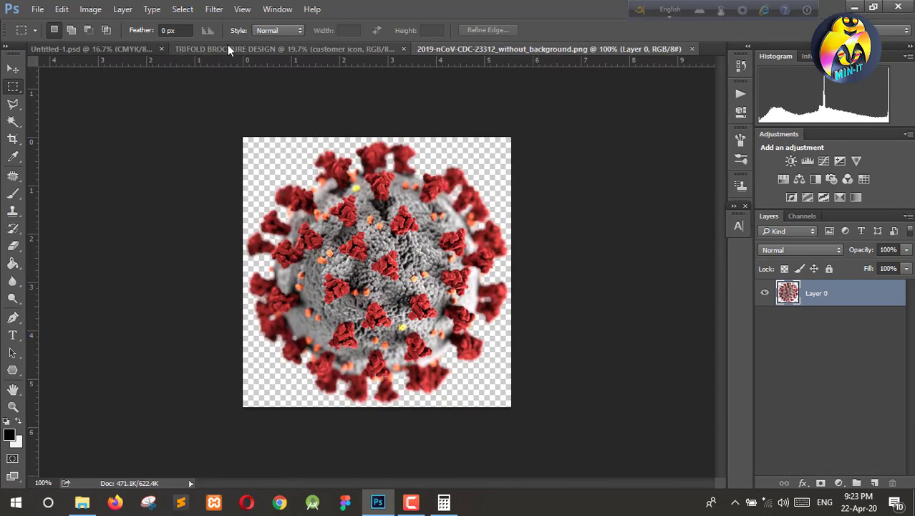
{"action": "left_click", "coordinate": [227, 49]}
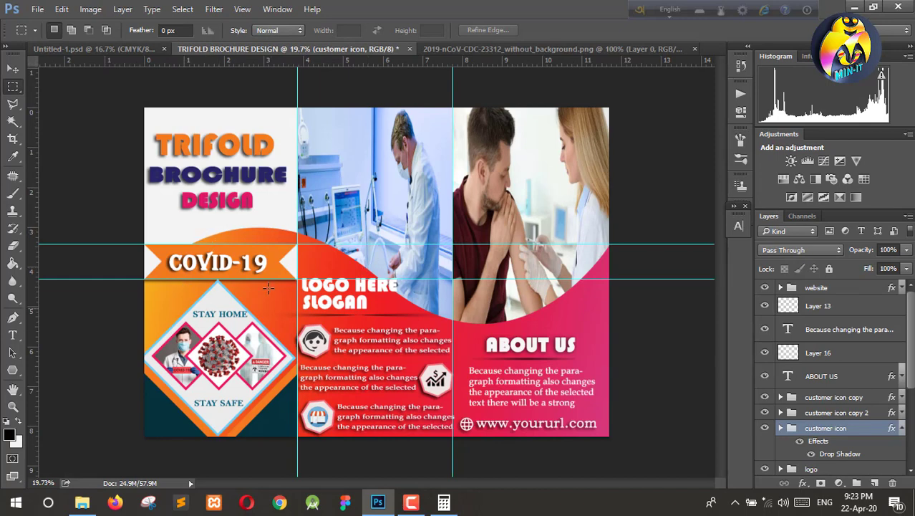
Step: Copy the coronavirus image into the brochure as Layer 18 over the COVID-19 banner
{"action": "left_click", "coordinate": [484, 50]}
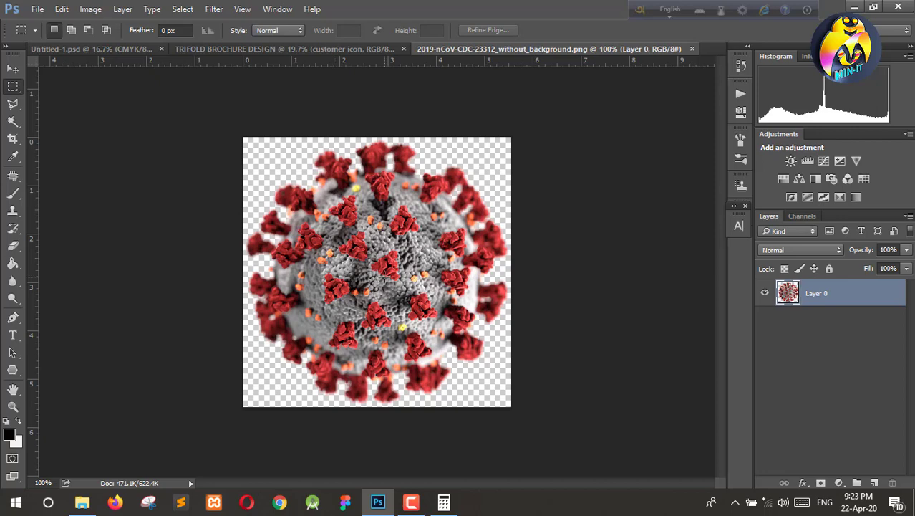
{"action": "left_click", "coordinate": [14, 66]}
{"action": "mouse_move", "coordinate": [352, 242]}
{"action": "left_mouse_down"}
{"action": "mouse_move", "coordinate": [301, 49]}
{"action": "mouse_move", "coordinate": [218, 270]}
{"action": "left_mouse_up"}
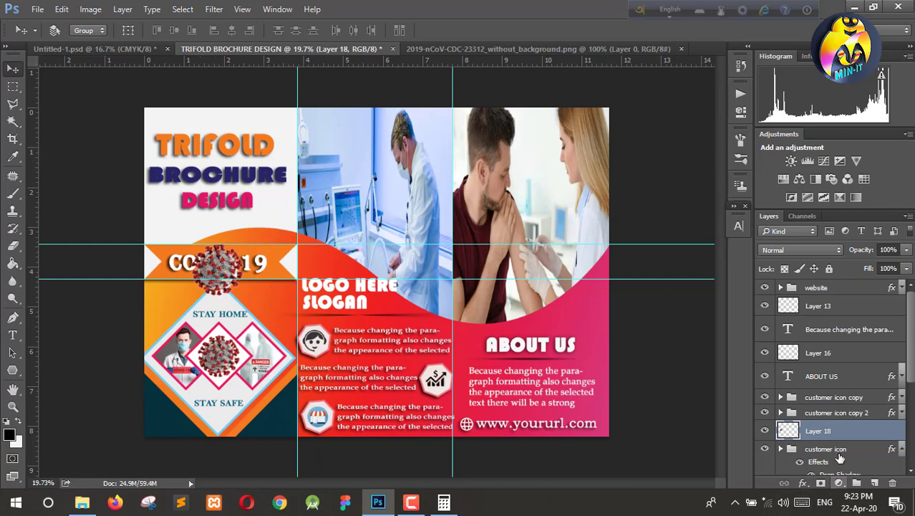
{"action": "scroll", "coordinate": [820, 438], "scroll_direction": "down", "scroll_amount": 1}
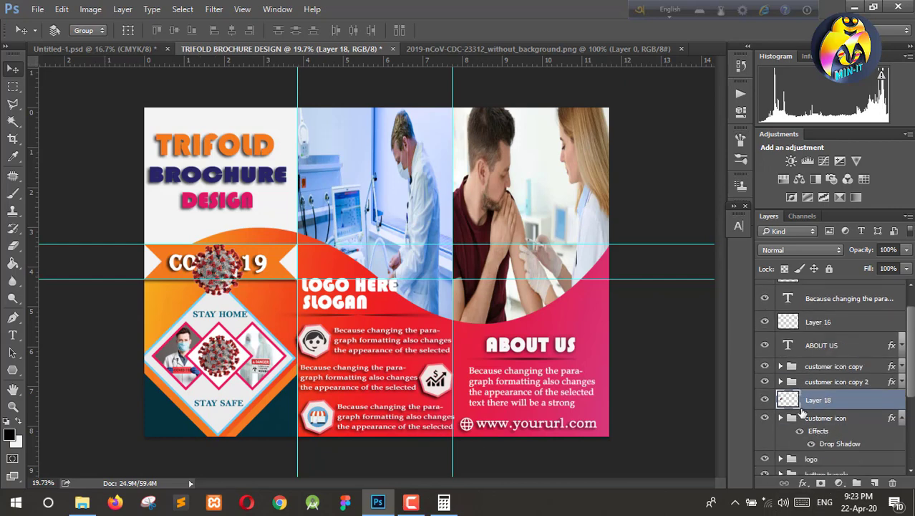
{"action": "left_click_drag", "start_coordinate": [812, 404], "coordinate": [823, 425]}
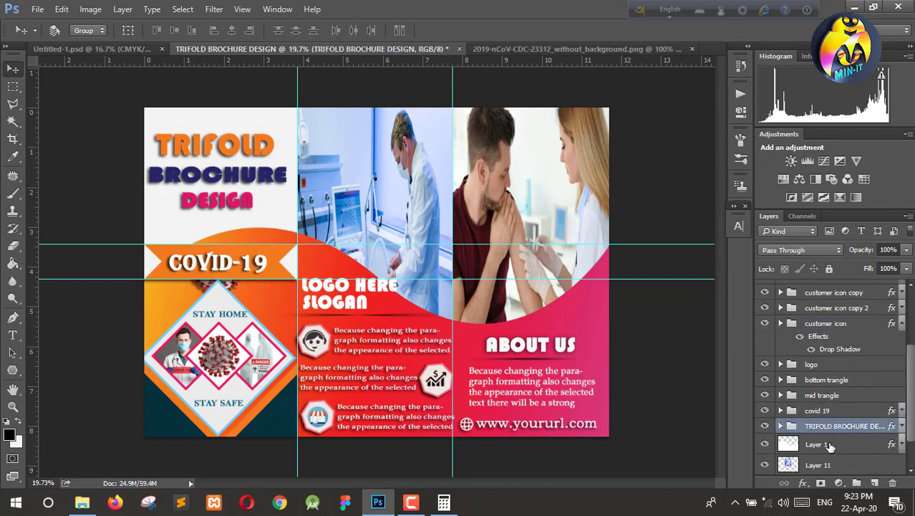
{"action": "key", "text": "ctrl+t"}
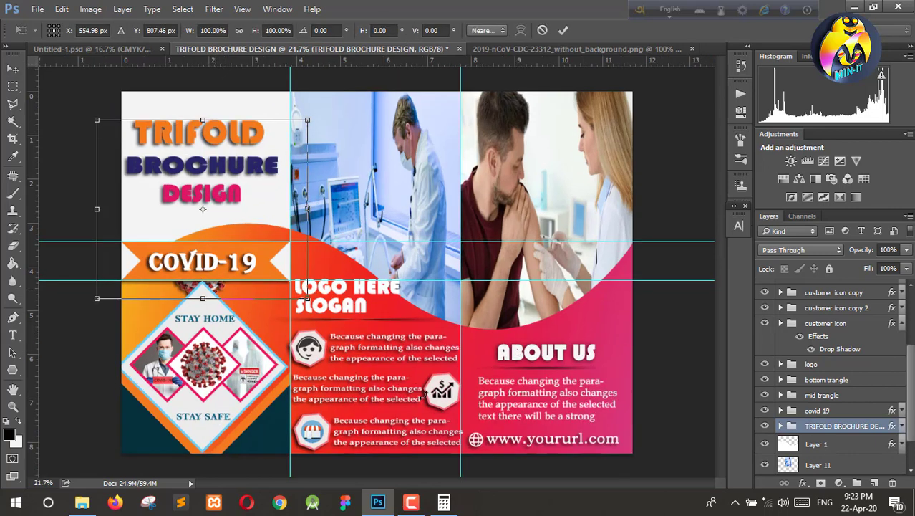
{"action": "key", "text": "Escape"}
{"action": "key", "text": "ctrl+alt+z"}
{"action": "left_click_drag", "start_coordinate": [820, 315], "coordinate": [825, 432]}
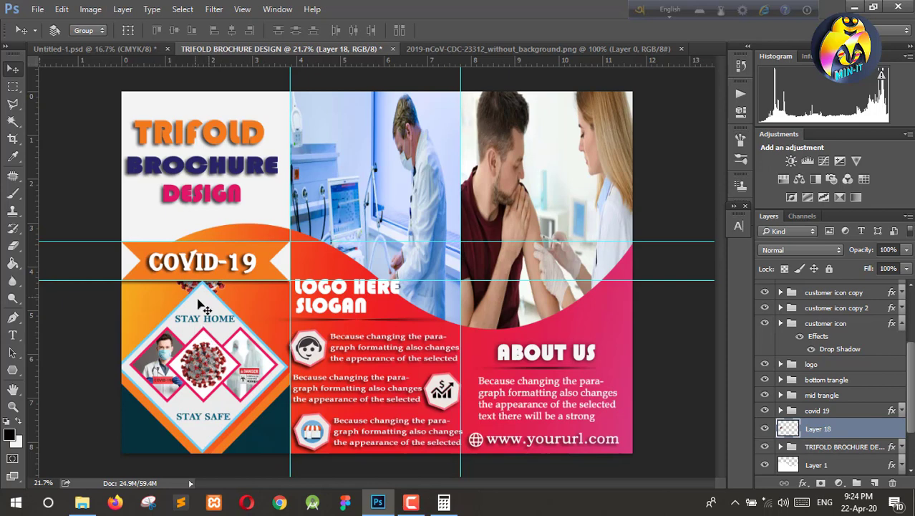
{"action": "left_click_drag", "start_coordinate": [203, 332], "coordinate": [213, 331]}
Step: Enlarge the virus image to about 171% and apply the transform
{"action": "key", "text": "ctrl+t"}
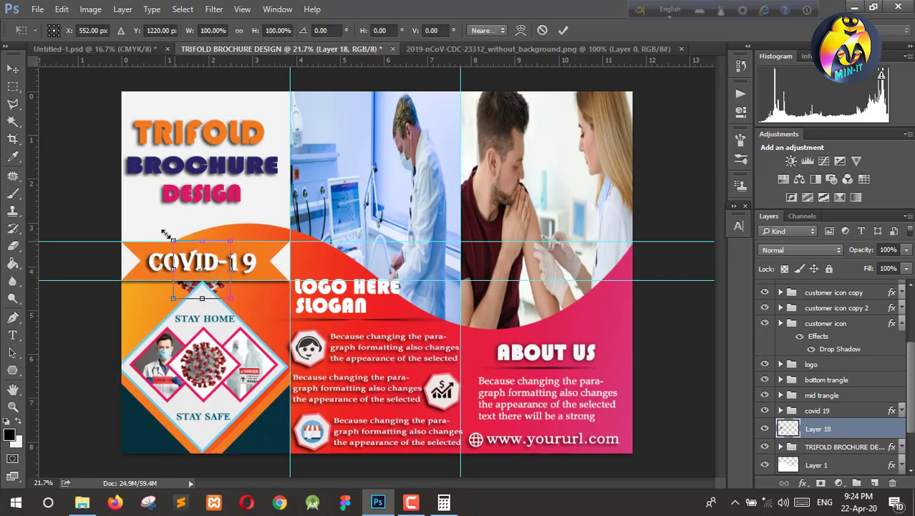
{"action": "left_click_drag", "start_coordinate": [166, 234], "coordinate": [151, 212]}
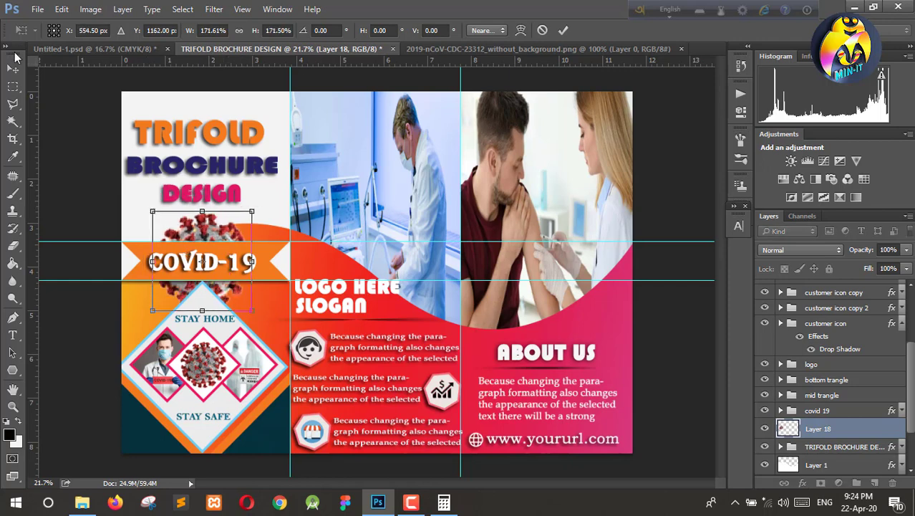
{"action": "left_click", "coordinate": [13, 68]}
{"action": "left_click", "coordinate": [436, 190]}
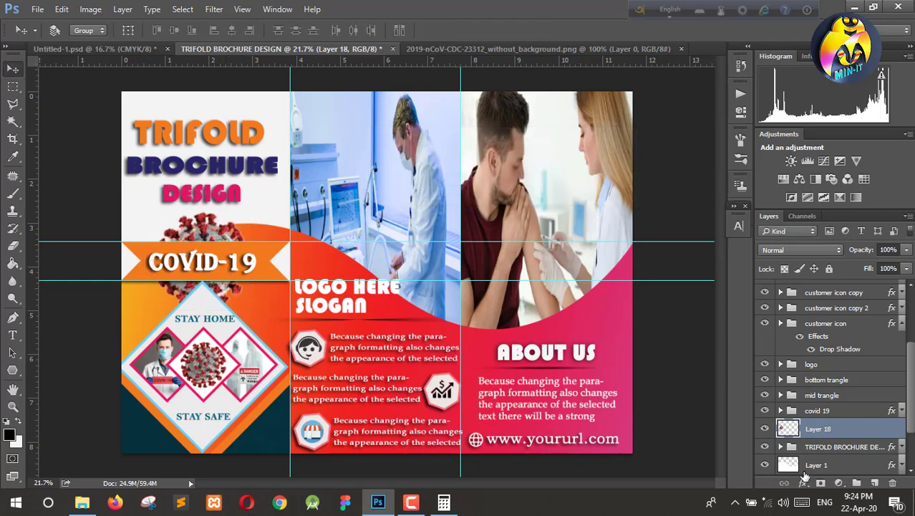
Step: Duplicate the virus layer and shrink the copy small at the left panel's edge
{"action": "left_click_drag", "start_coordinate": [829, 430], "coordinate": [875, 483]}
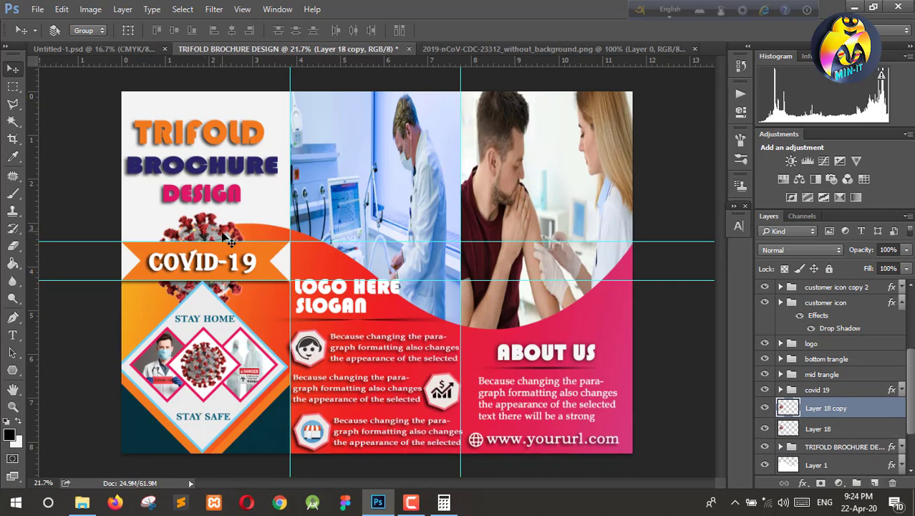
{"action": "left_click_drag", "start_coordinate": [228, 239], "coordinate": [133, 195]}
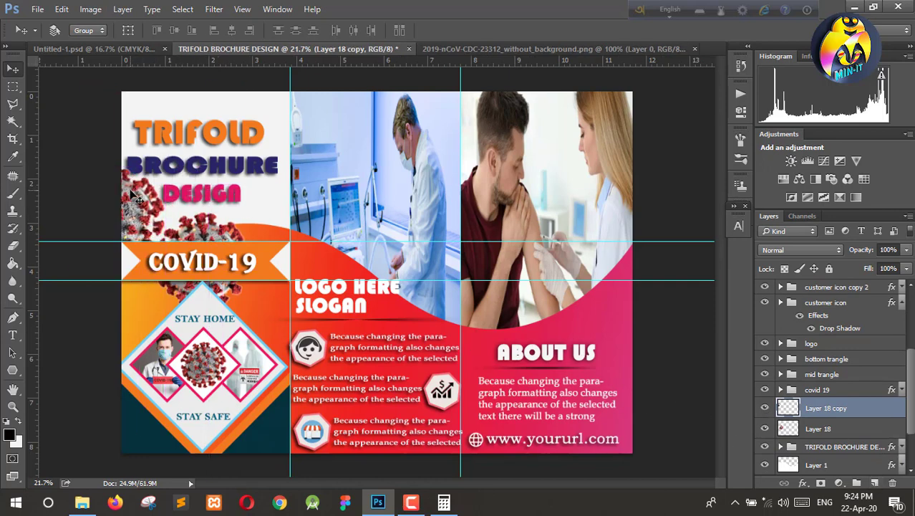
{"action": "key", "text": "ctrl+t"}
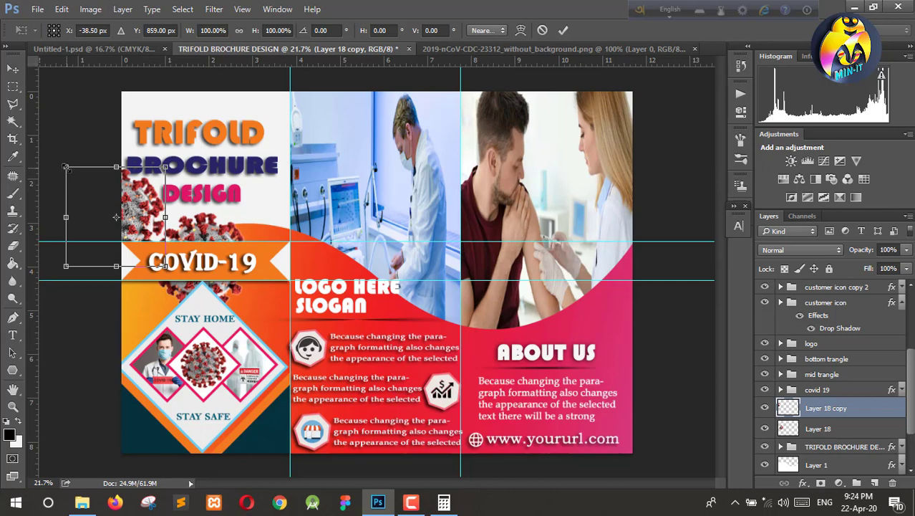
{"action": "mouse_move", "coordinate": [66, 168]}
{"action": "left_mouse_down"}
{"action": "mouse_move", "coordinate": [134, 213]}
{"action": "mouse_move", "coordinate": [99, 197]}
{"action": "left_mouse_up"}
{"action": "left_click", "coordinate": [12, 69]}
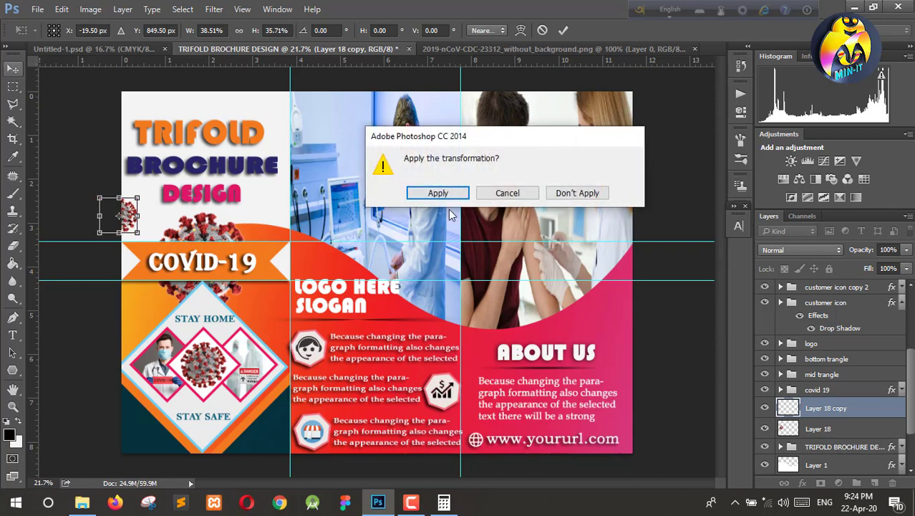
{"action": "left_click", "coordinate": [433, 190]}
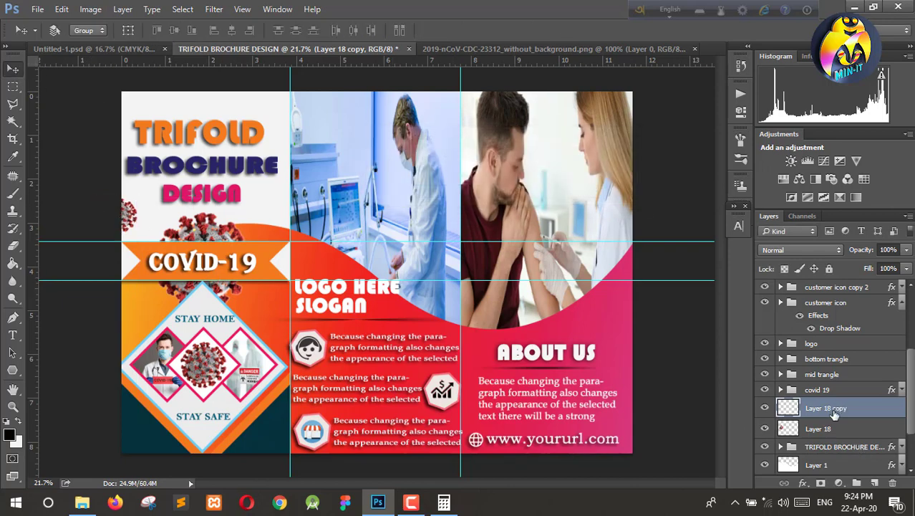
Step: Duplicate the virus again and enlarge it on the right panel's photo curve
{"action": "left_click_drag", "start_coordinate": [834, 408], "coordinate": [874, 483]}
{"action": "left_click_drag", "start_coordinate": [335, 268], "coordinate": [630, 290]}
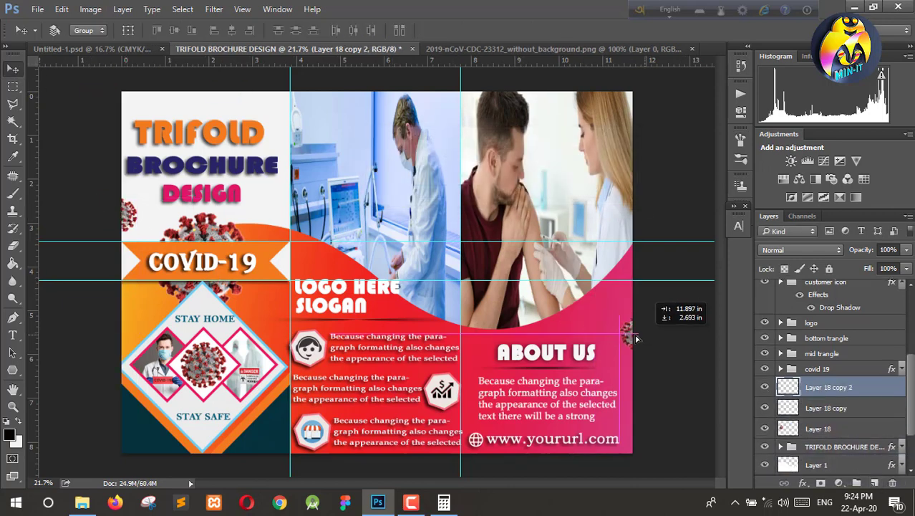
{"action": "key", "text": "ctrl+t"}
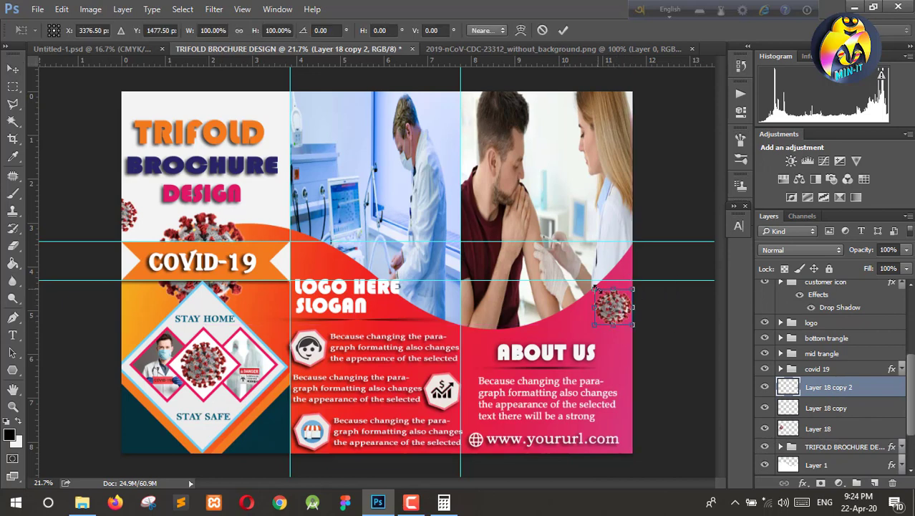
{"action": "left_click_drag", "start_coordinate": [594, 288], "coordinate": [550, 262]}
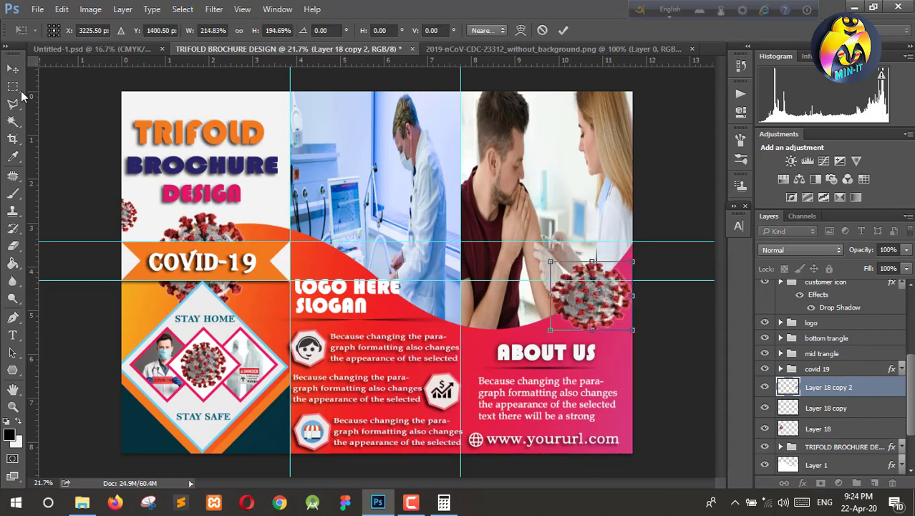
{"action": "left_click", "coordinate": [11, 72]}
{"action": "key", "text": "Return"}
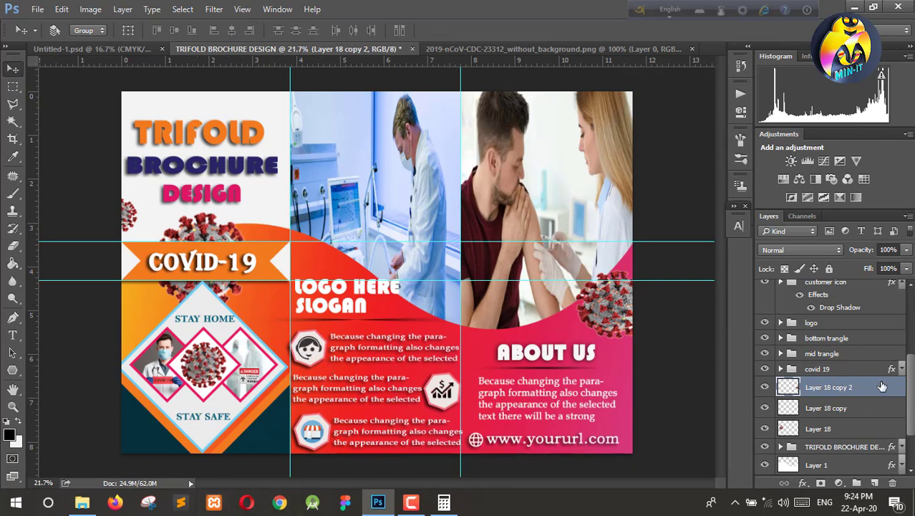
{"action": "left_click", "coordinate": [901, 369]}
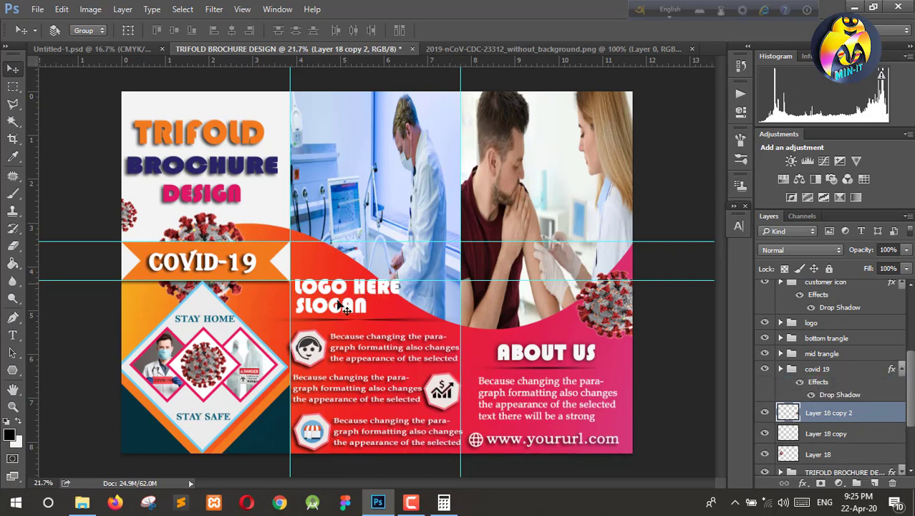
Step: Add a Multiply 75% Drop Shadow to the logo group
{"action": "left_click", "coordinate": [780, 369]}
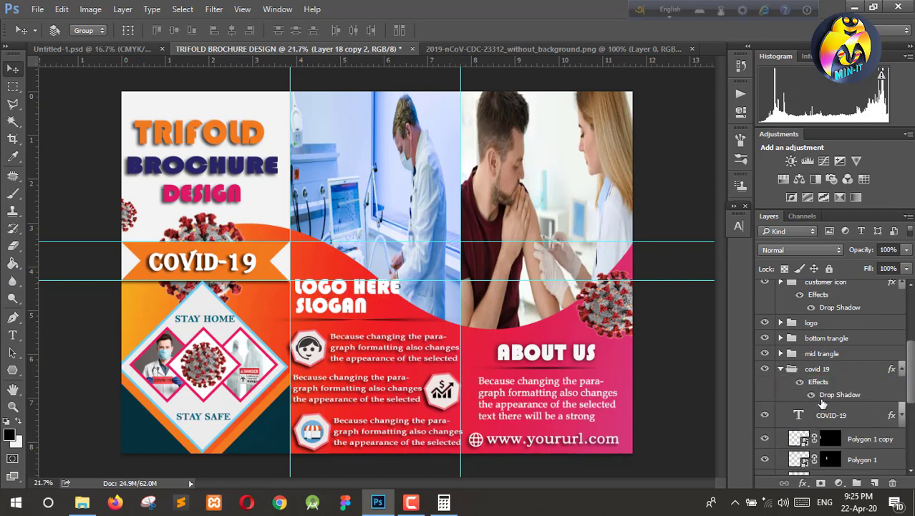
{"action": "left_click", "coordinate": [781, 369]}
{"action": "left_click", "coordinate": [829, 328]}
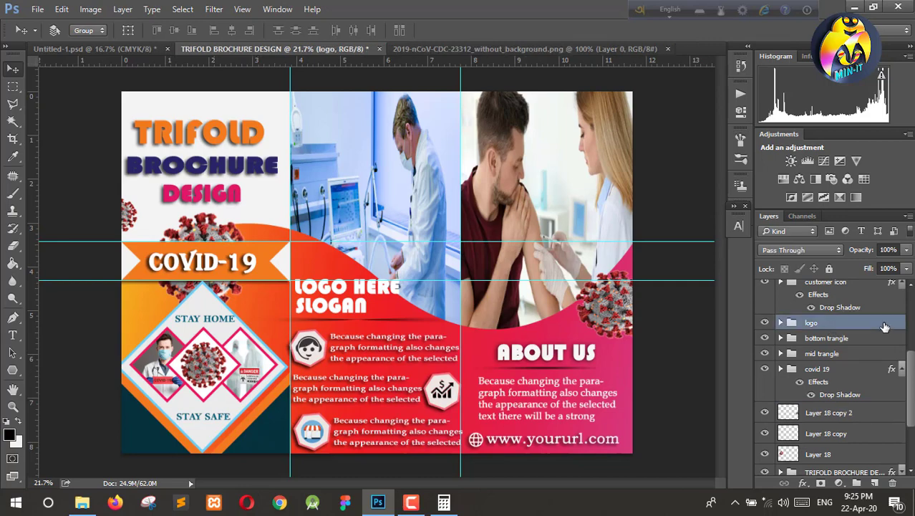
{"action": "double_click", "coordinate": [886, 326]}
{"action": "left_click", "coordinate": [436, 303]}
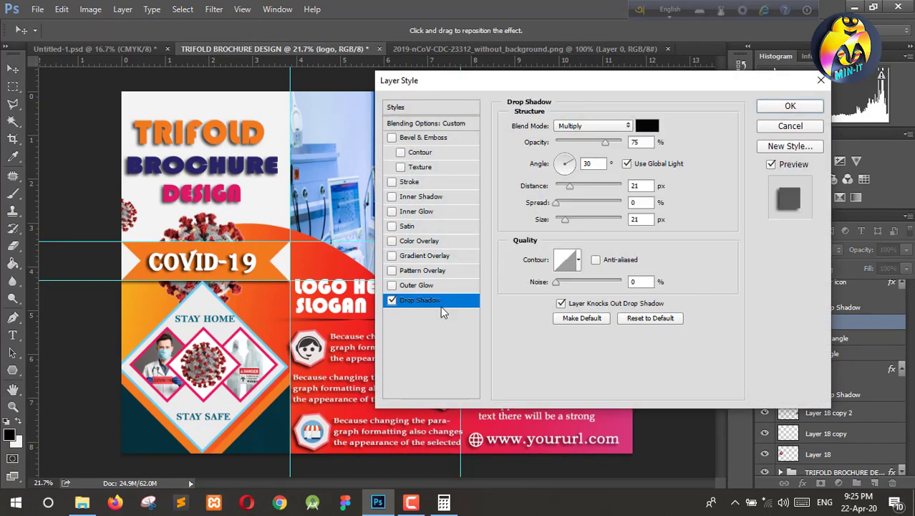
{"action": "left_click", "coordinate": [800, 114]}
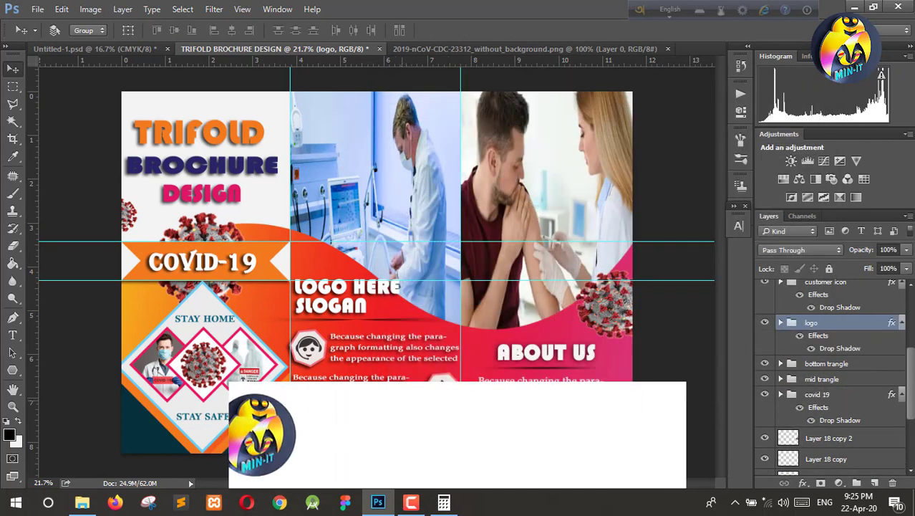